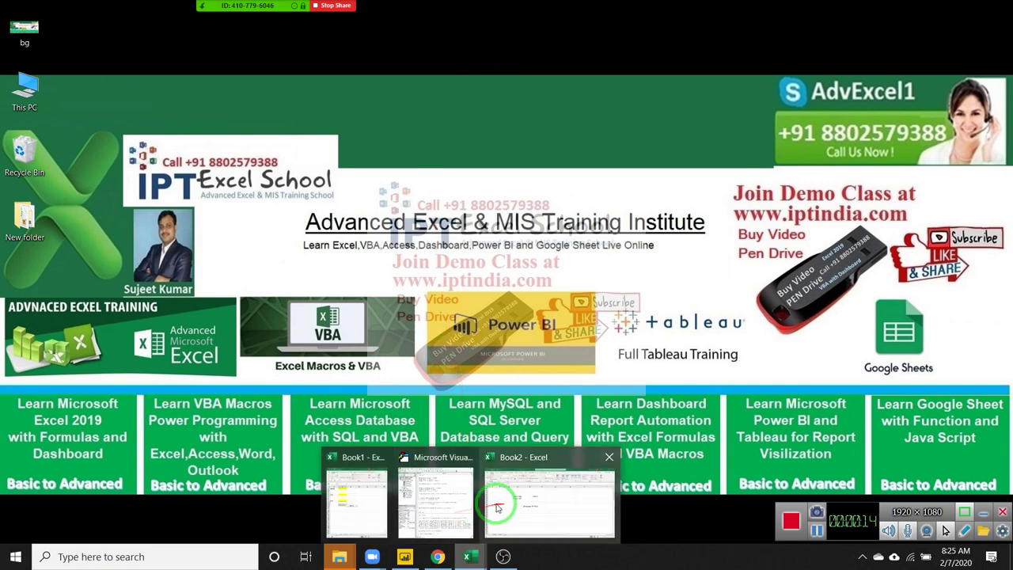
Delete Module1's existing code in the VBA editor and bring the Book1 workbook forward
click(450, 516)
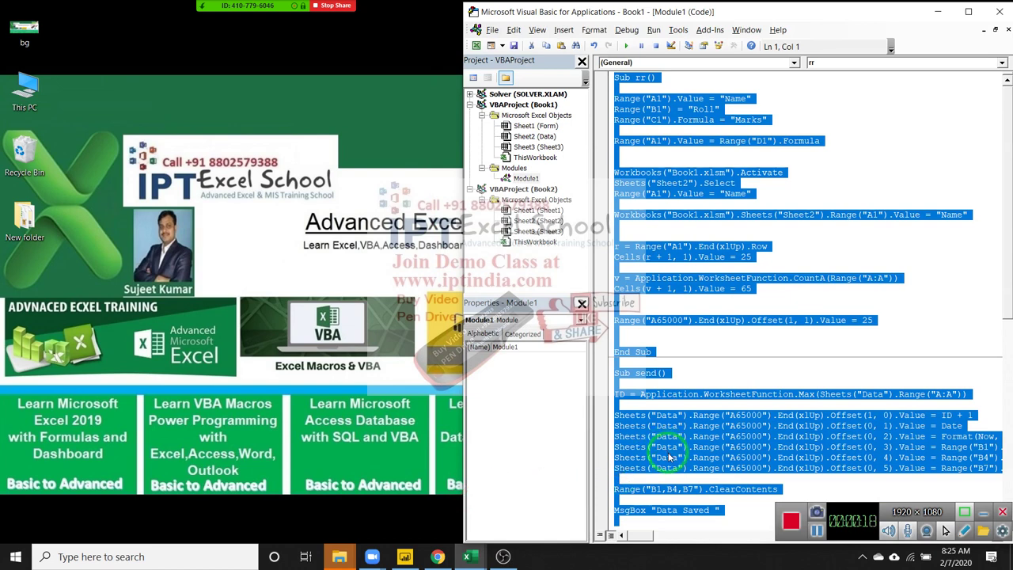
key(Delete)
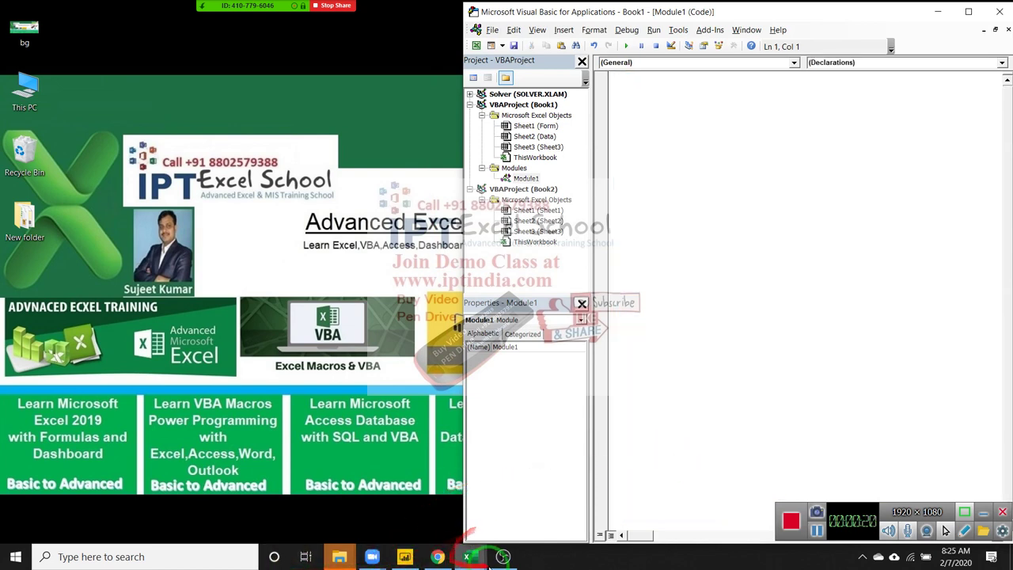
click(479, 558)
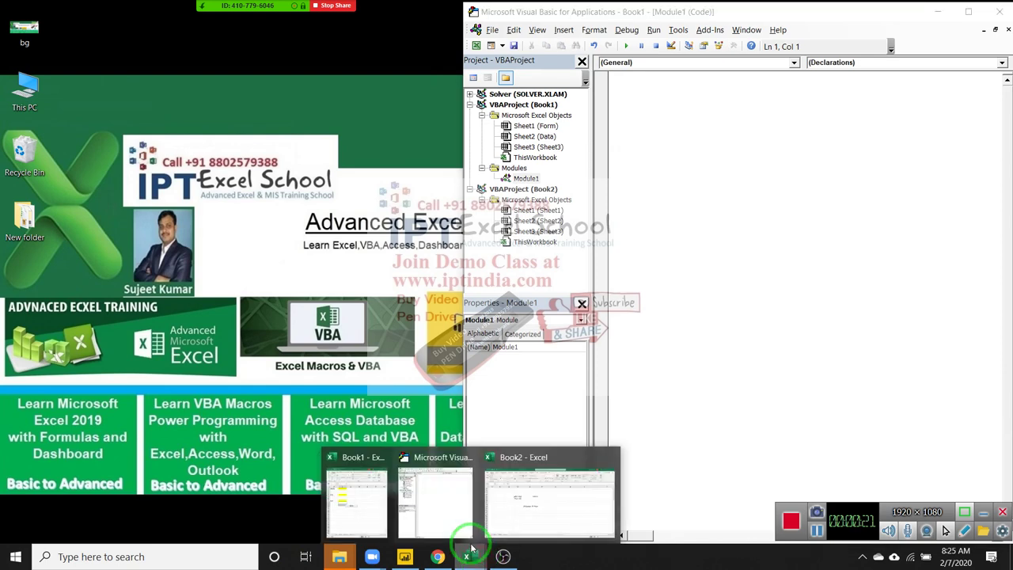
click(374, 507)
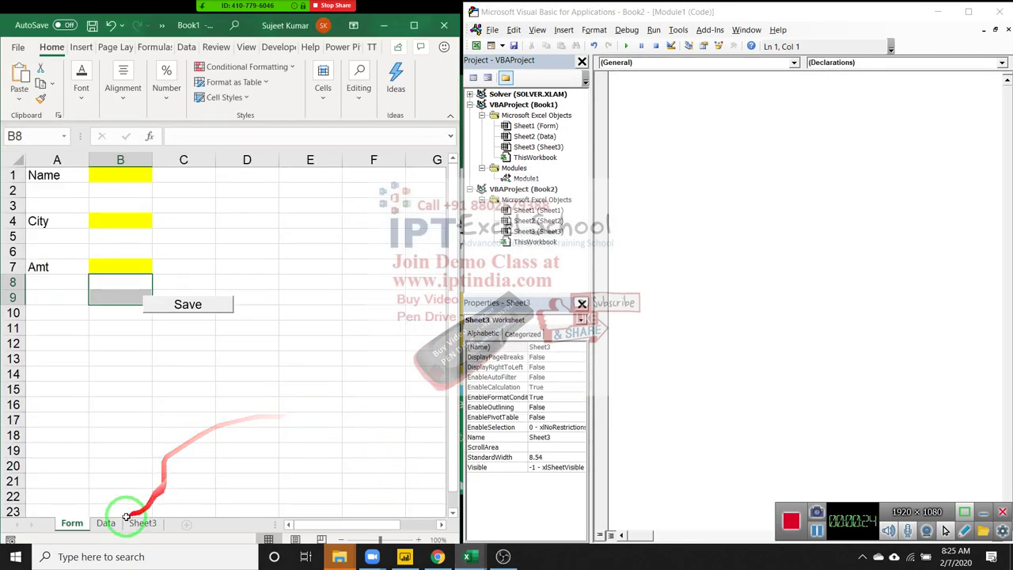
Show Book1's blank Sheet3, mark it and its project entry, then reopen Module1
click(107, 524)
click(143, 523)
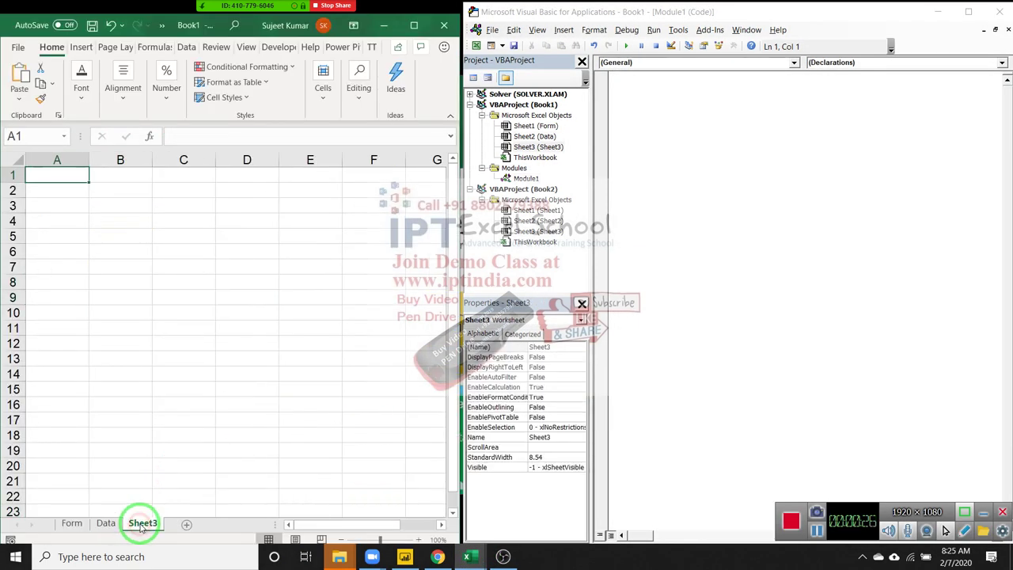
drag(147, 513, 611, 131)
drag(551, 60, 532, 161)
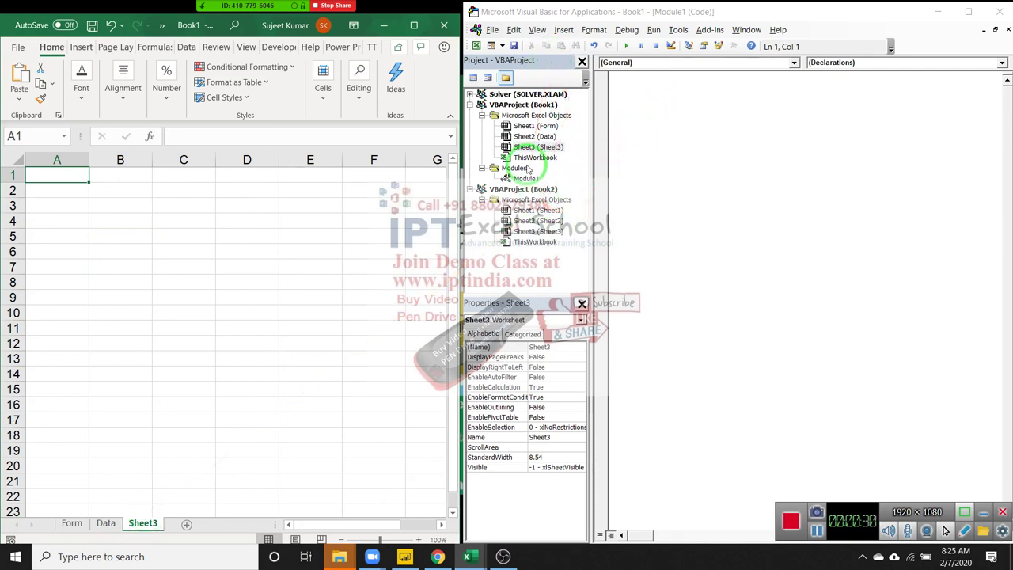
mouse_move(518, 176)
mouse_down()
mouse_move(543, 19)
mouse_move(466, 311)
mouse_move(532, 190)
mouse_up()
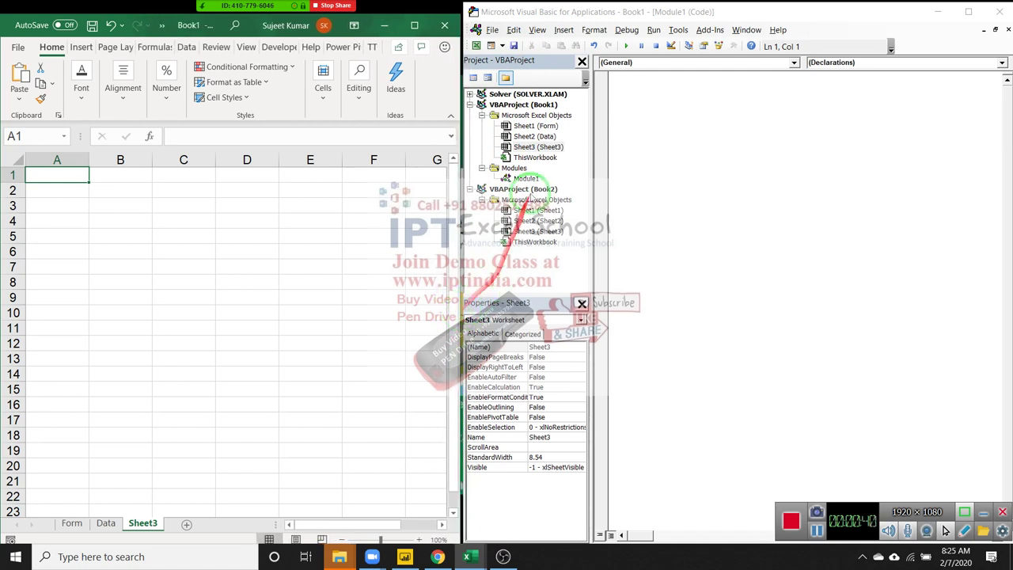
drag(421, 13, 424, 11)
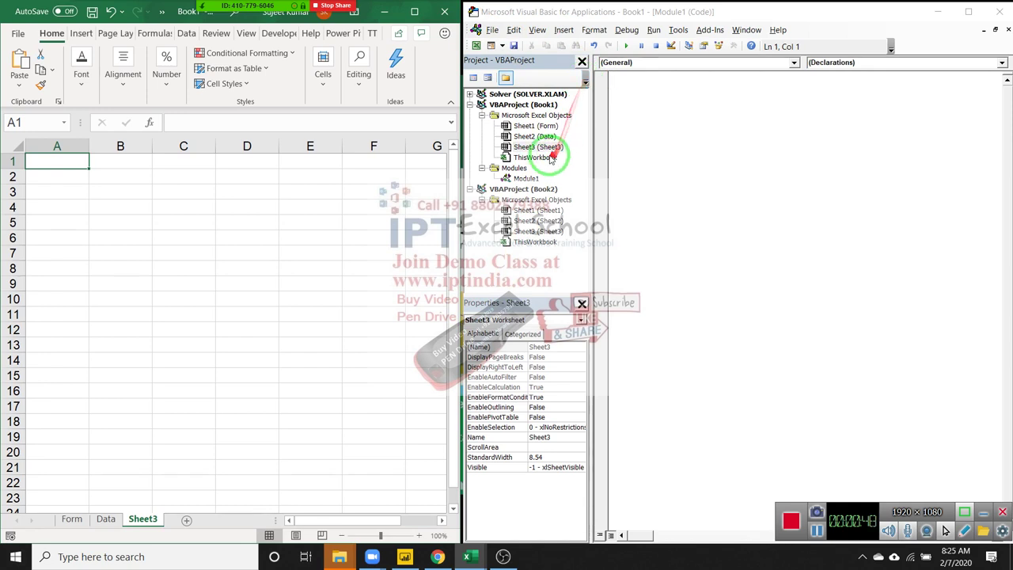
click(530, 179)
click(530, 179)
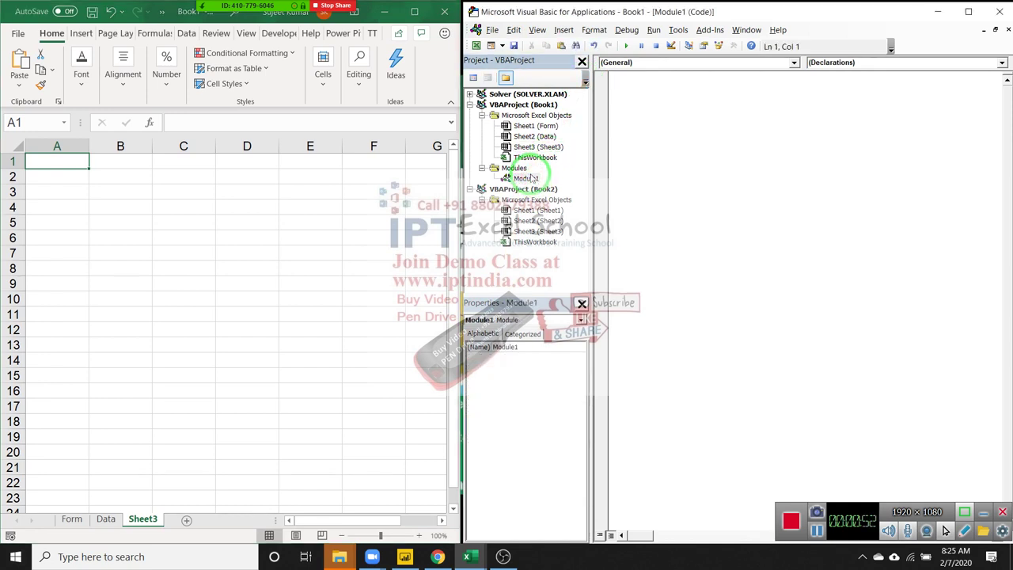
Declare a new Sub rr() macro in Module1 with blank lines inside
click(665, 124)
text(s)
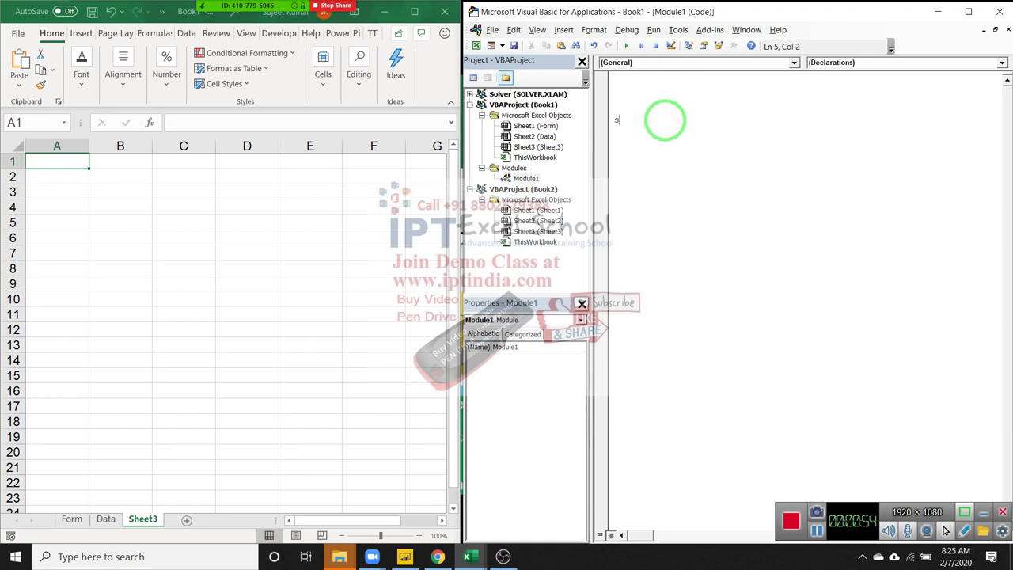
text(ub)
key(BackSpace)
key(BackSpace)
key(BackSpace)
key(BackSpace)
key(BackSpace)
key(BackSpace)
text(sub r)
text(r())
key(Return)
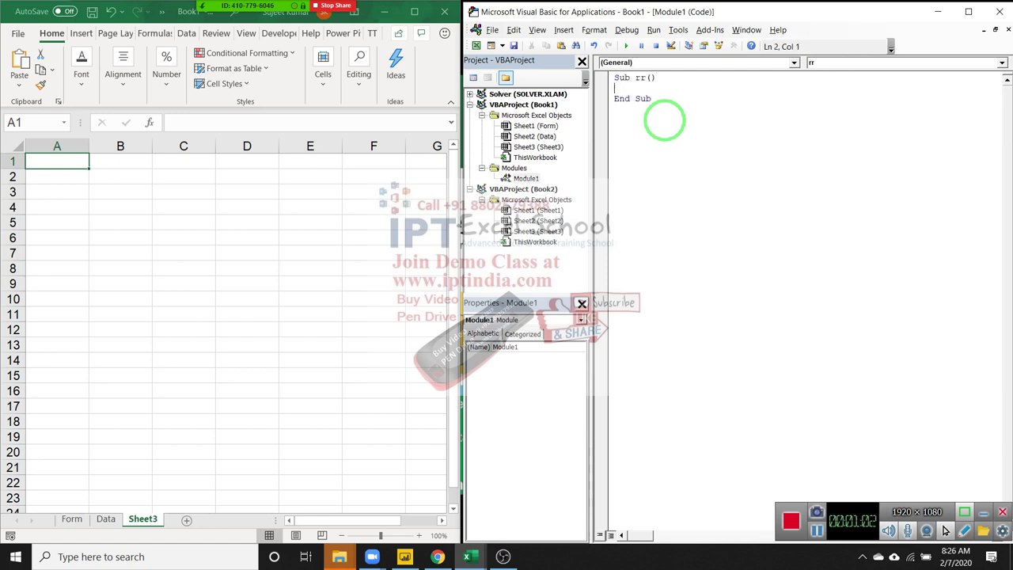
key(Return)
key(Return)
key(Return)
key(Return)
key(Up)
key(Up)
key(Up)
key(Up)
key(Up)
Add the line Range("a1").Value = "Name" inside rr
text(ra)
text(nge()
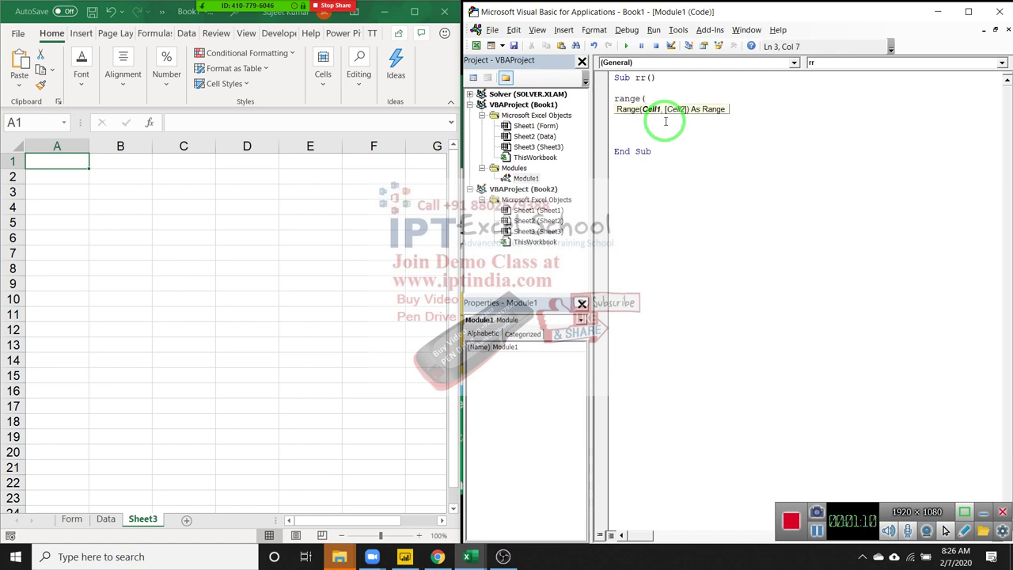
text("a1")
text().v)
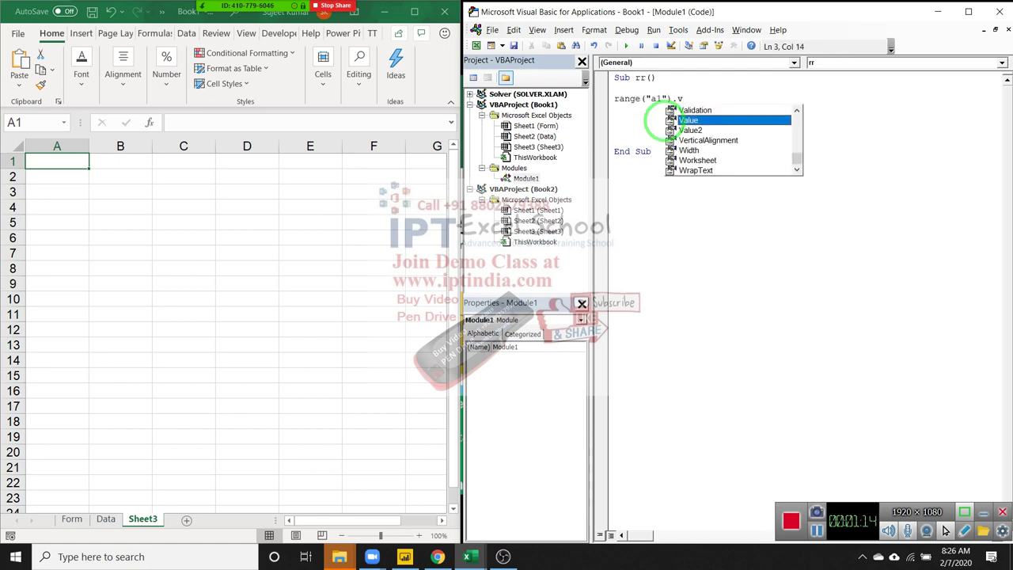
key(Tab)
text(= )
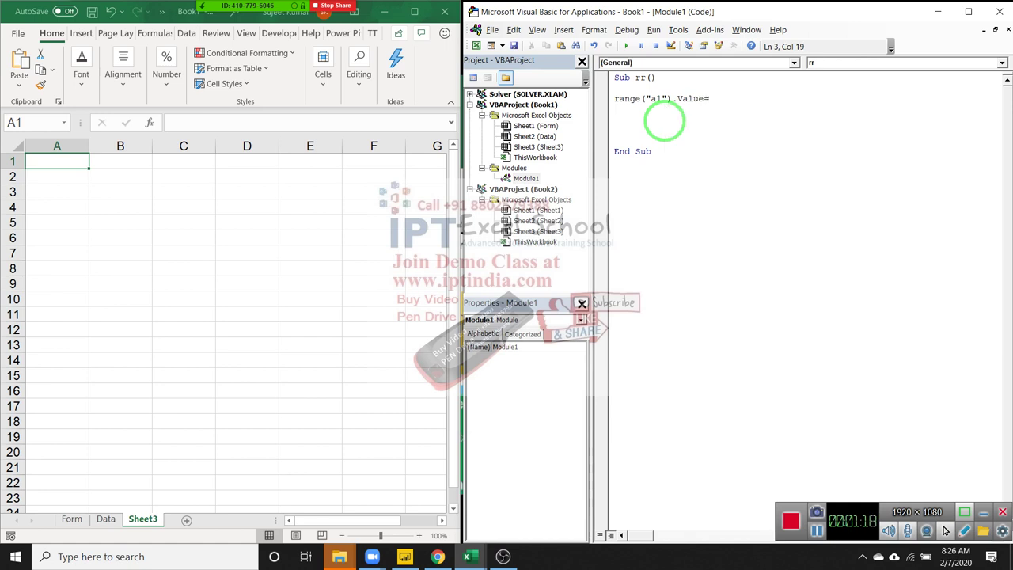
text(")
text(Name)
text(")
key(Return)
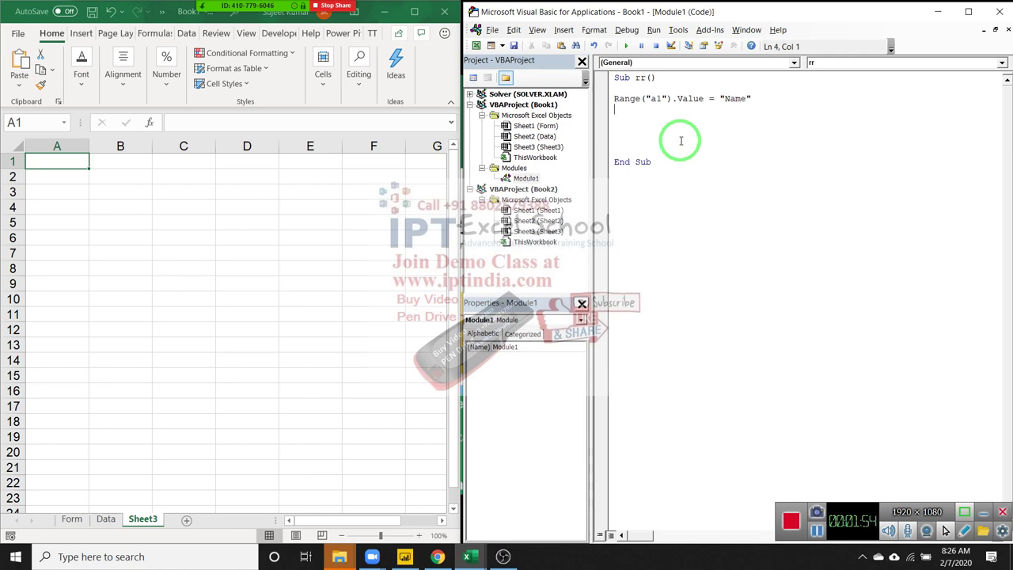
Add the lines Range("a1") = "Name" and Range("A1").Formula = "Name" to rr
text(range)
text(("a)
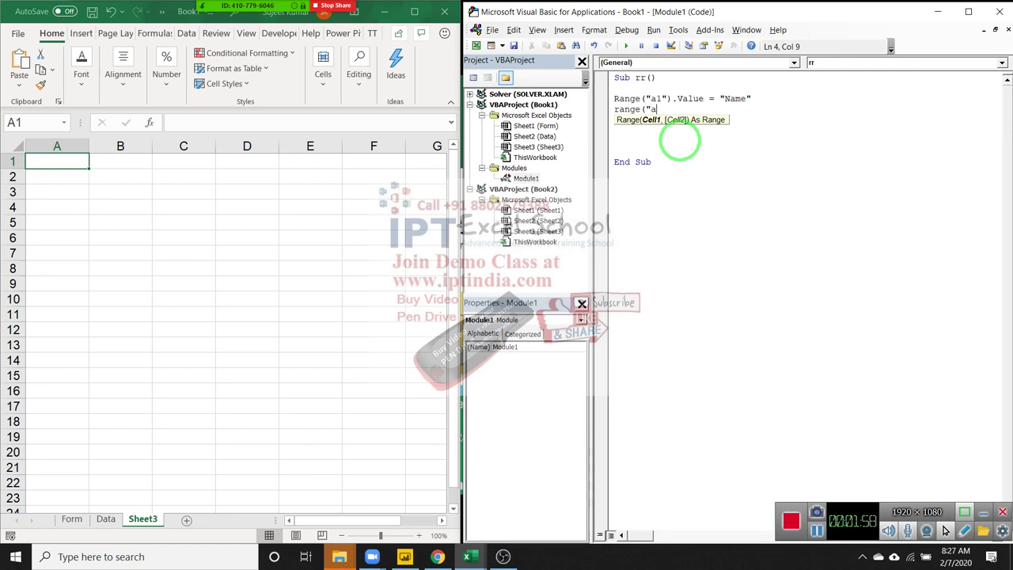
text(1")
text()=)
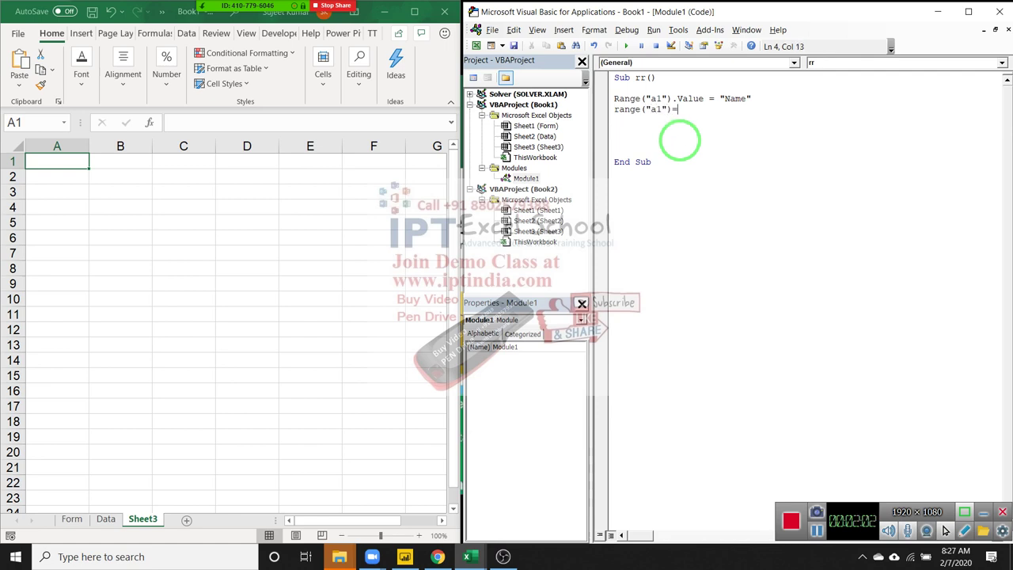
text(")
text(Name)
text(")
key(Return)
text(r)
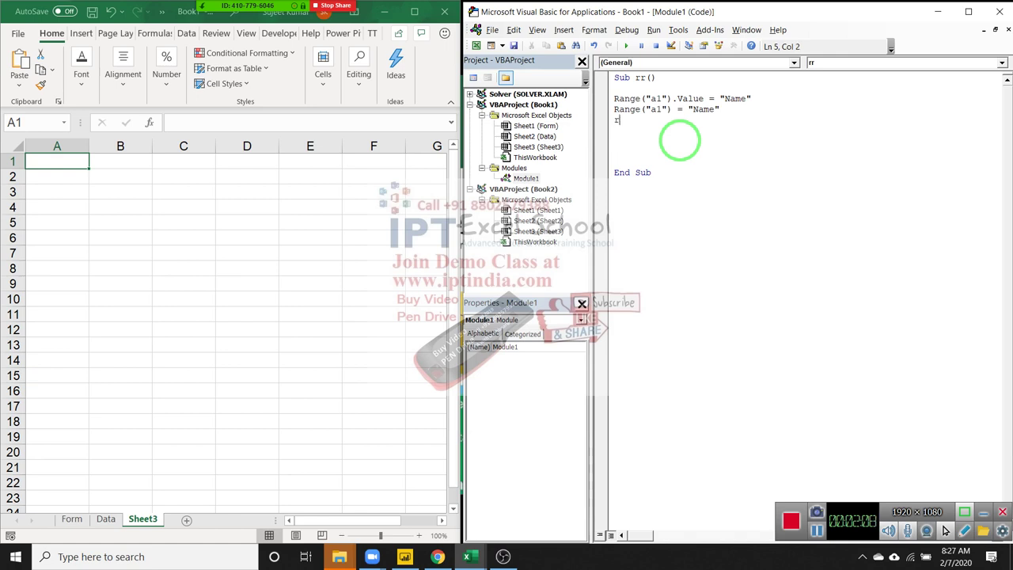
text(ange()
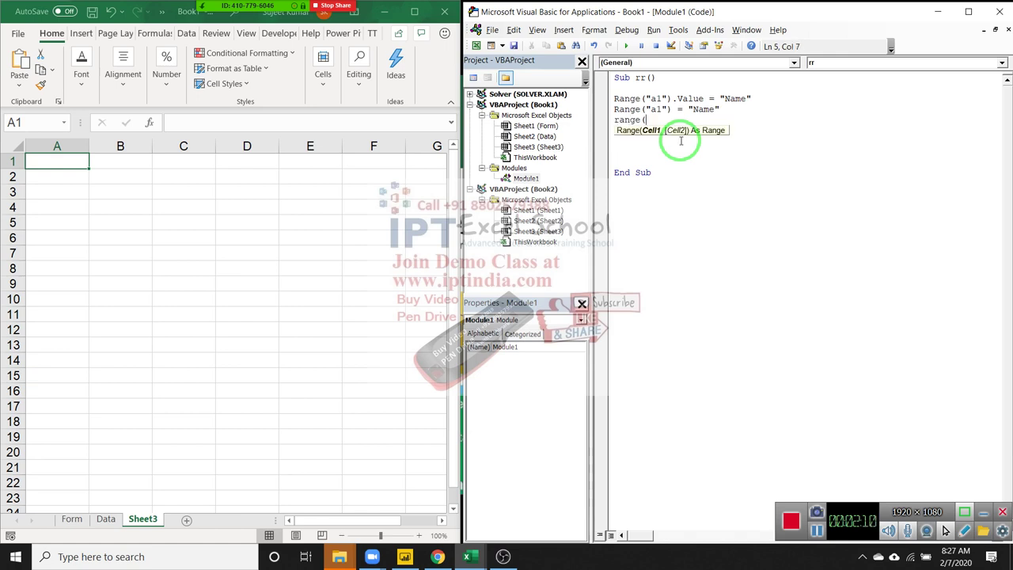
text("A1)
text("))
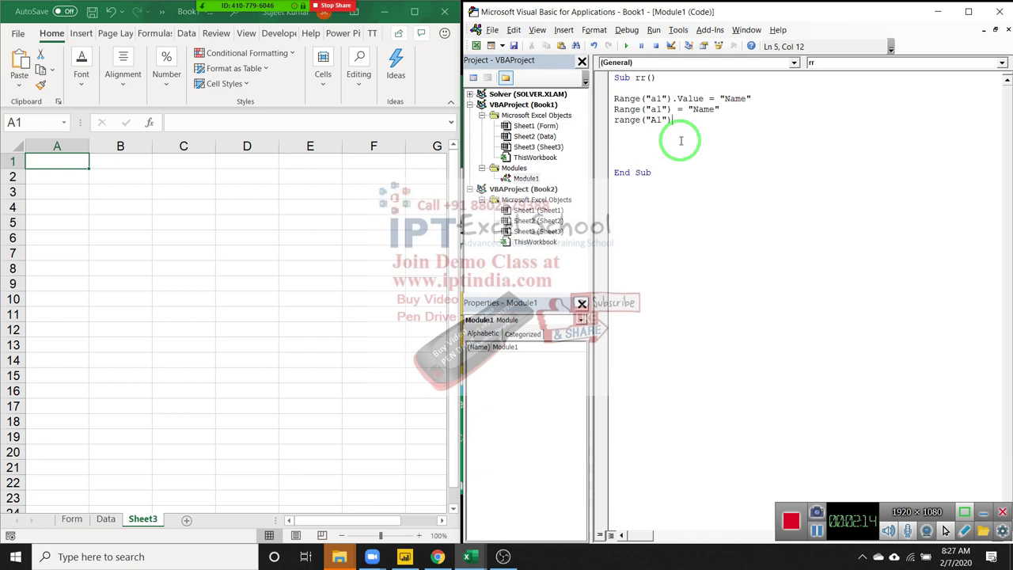
text(.)
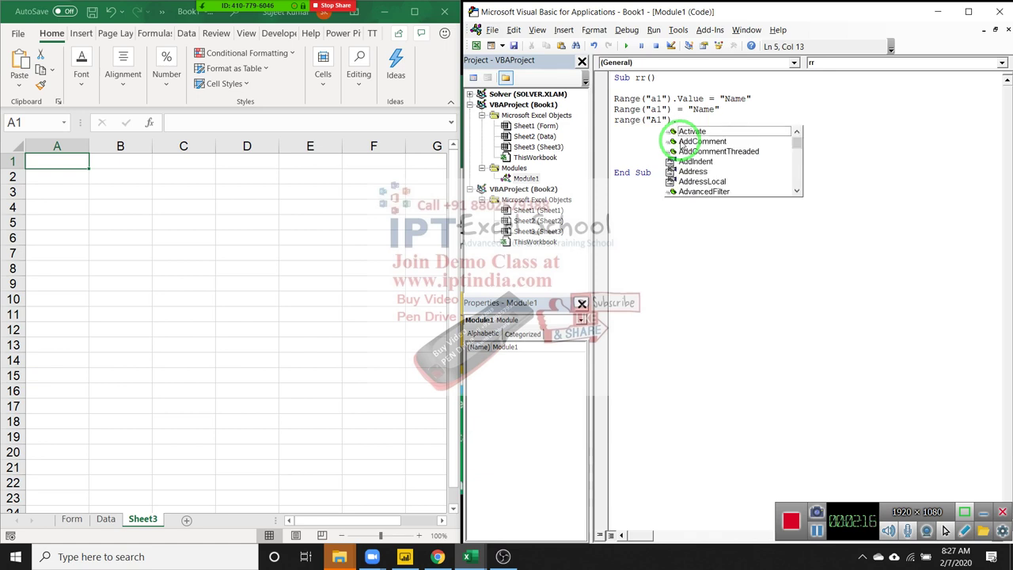
text(f)
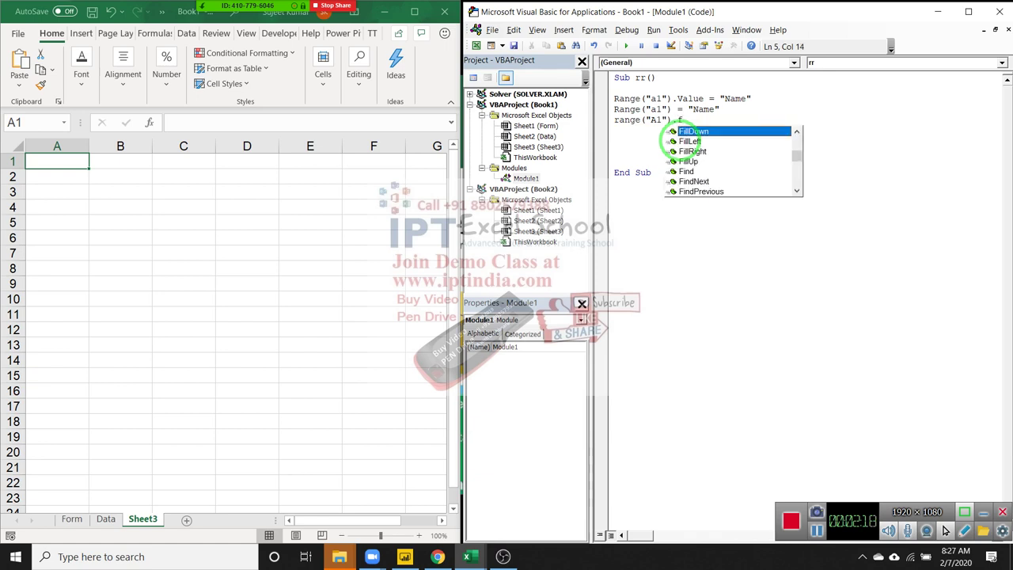
text(o)
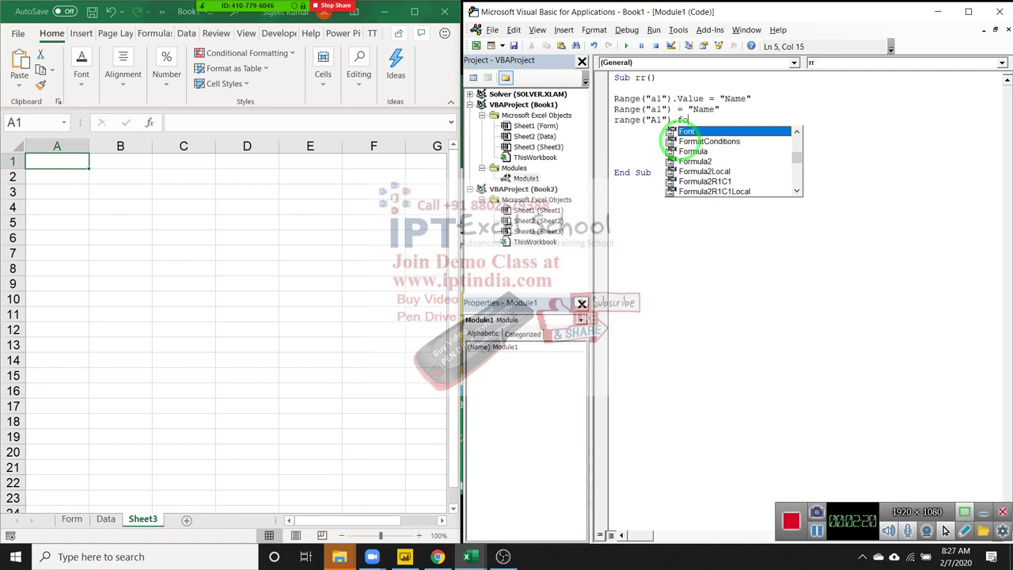
text(rmu)
key(Tab)
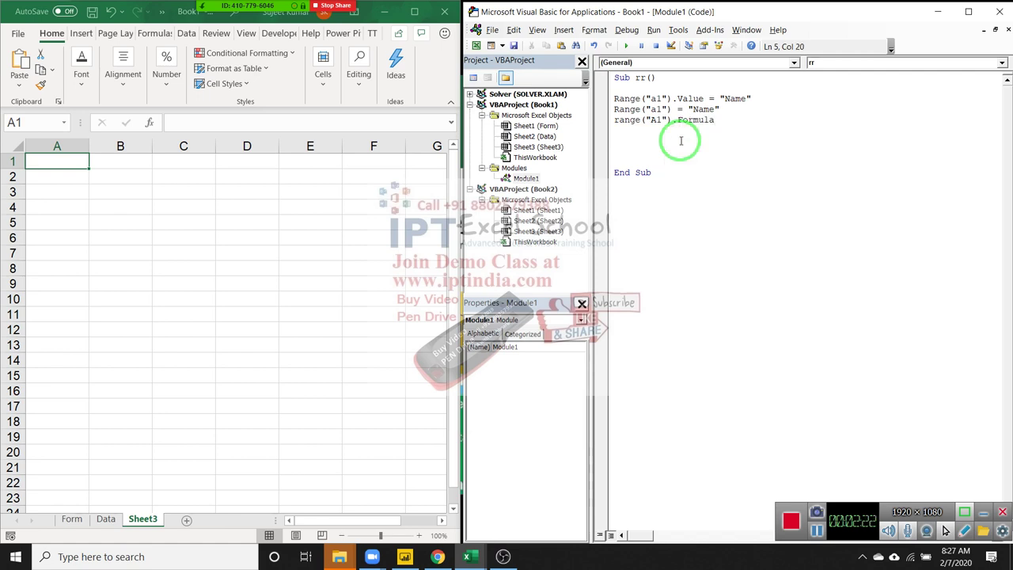
text(=)
text(")
text(Ma,e)
key(BackSpace)
key(BackSpace)
key(BackSpace)
key(BackSpace)
text(Na)
text(me")
key(Return)
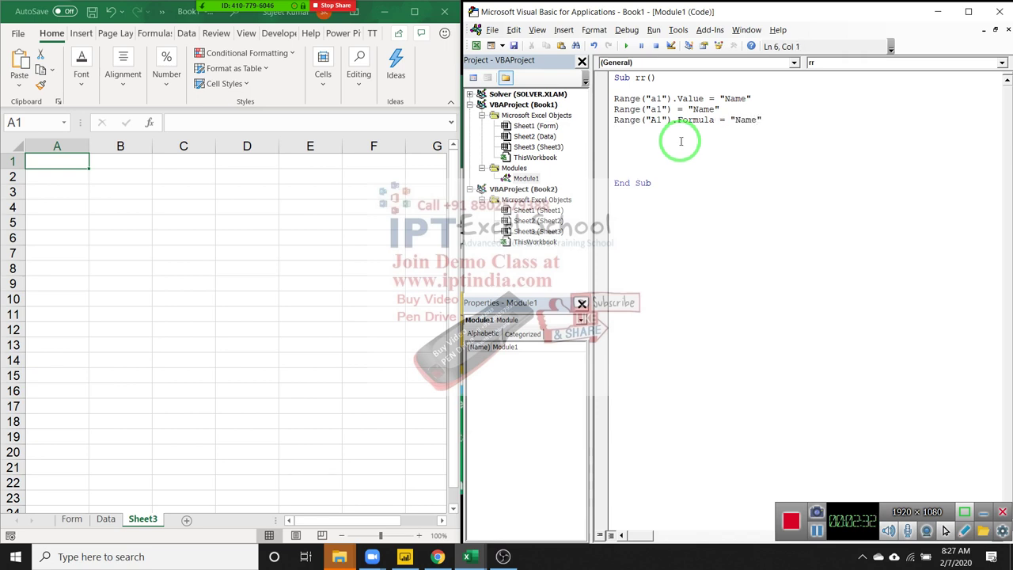
Highlight the three A1 assignment lines in turn to compare them
key(Up)
key(Up)
key(Up)
key(shift+Down)
key(shift+Up)
key(Down)
key(shift+Down)
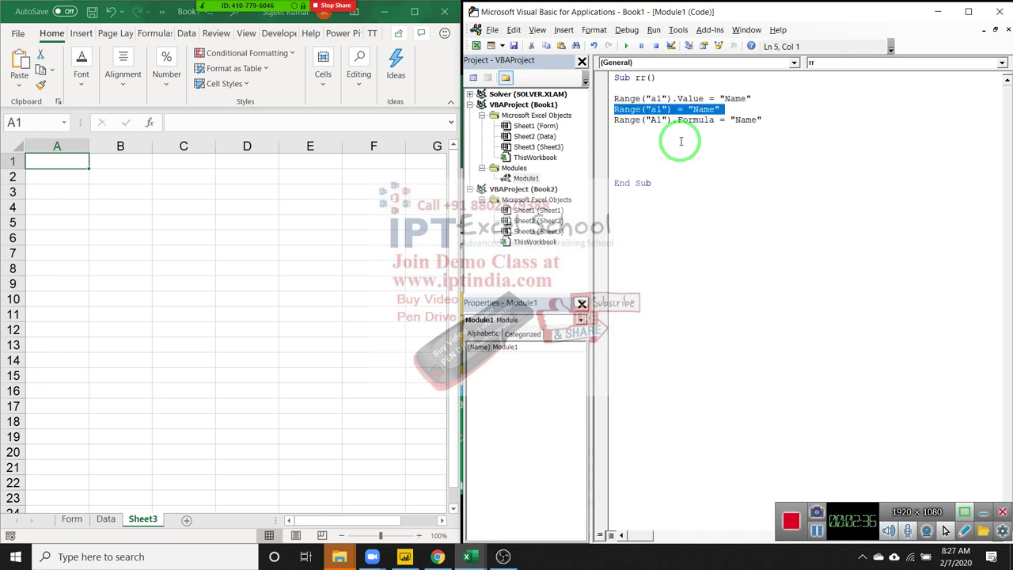
key(shift+Down)
key(Up)
key(Up)
key(Up)
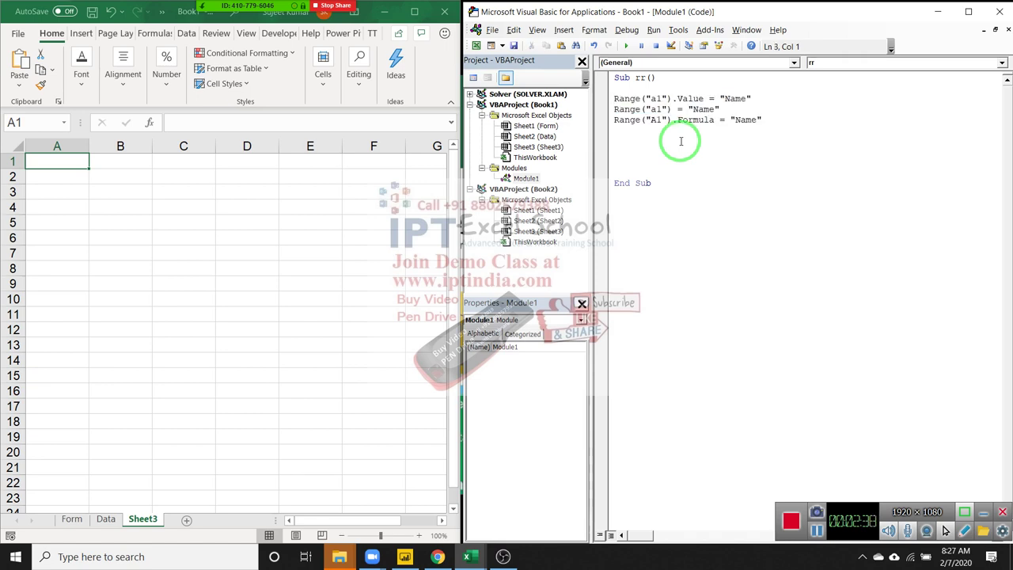
key(Down)
key(Down)
Enter 20 in cell D1 on Sheet3
click(232, 164)
text(20)
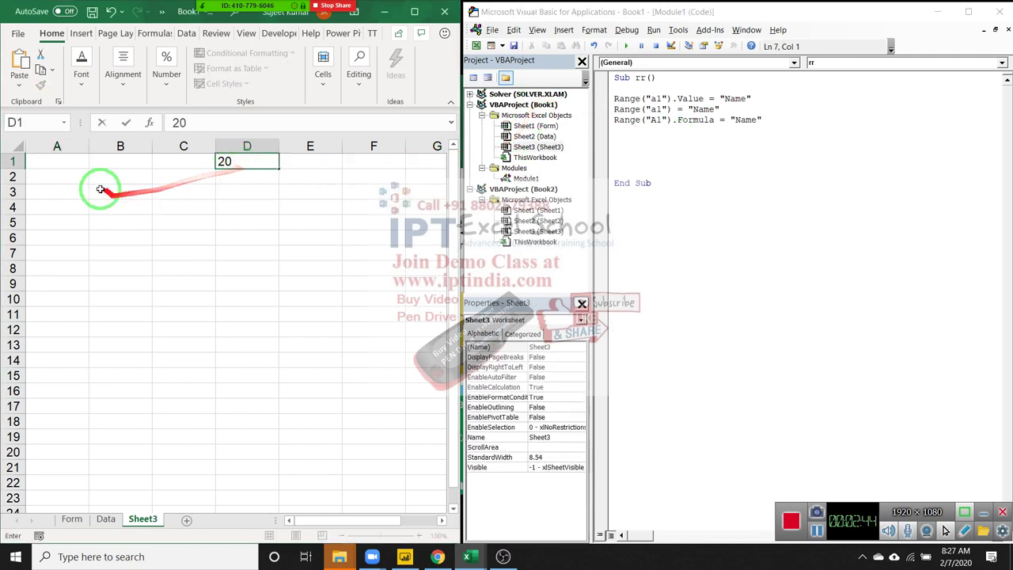
click(71, 162)
Add the line Range("A1").Value = Range("D1").Value to rr on line 7
click(634, 140)
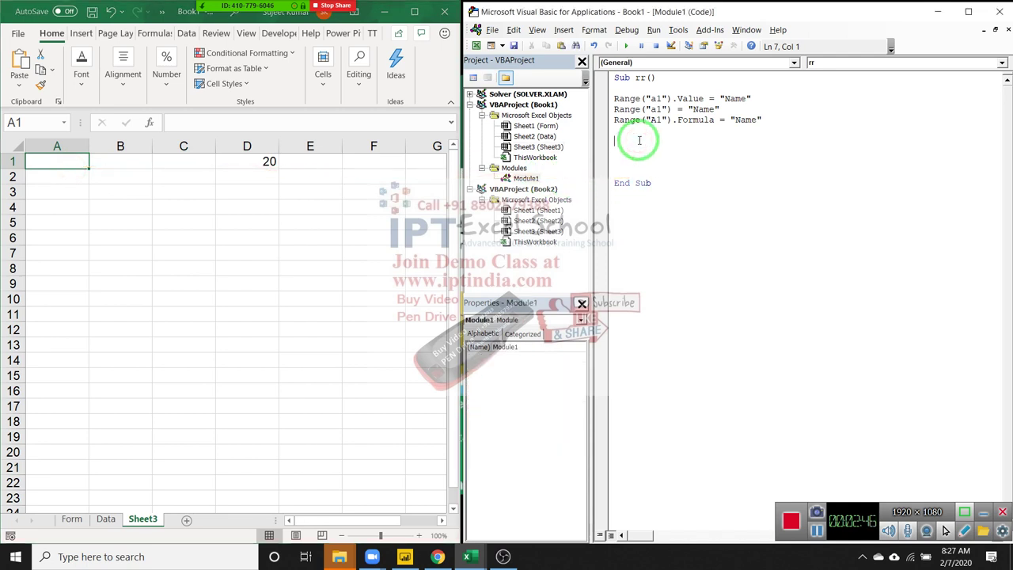
text(range)
text(("A1)
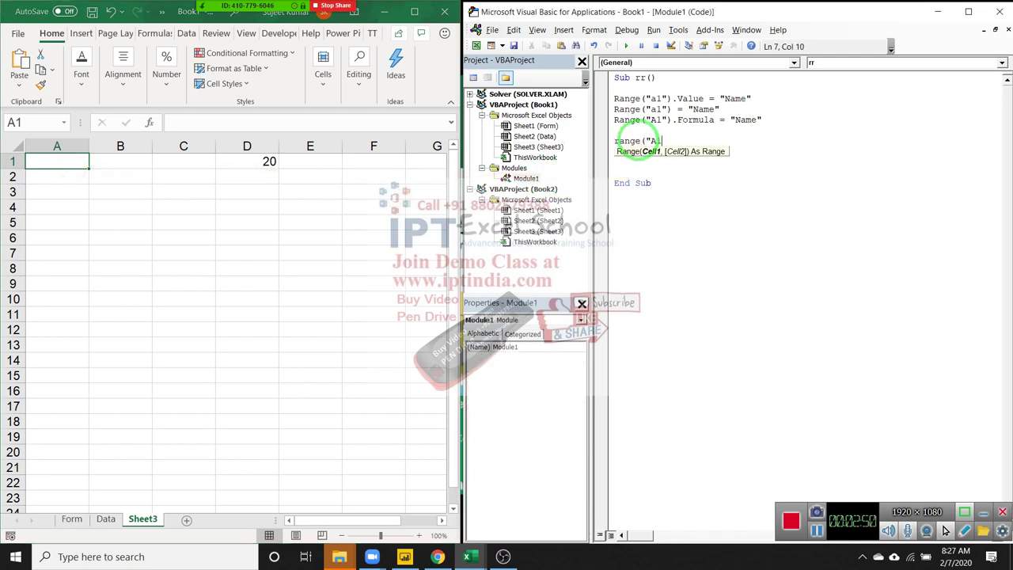
text(")
text().)
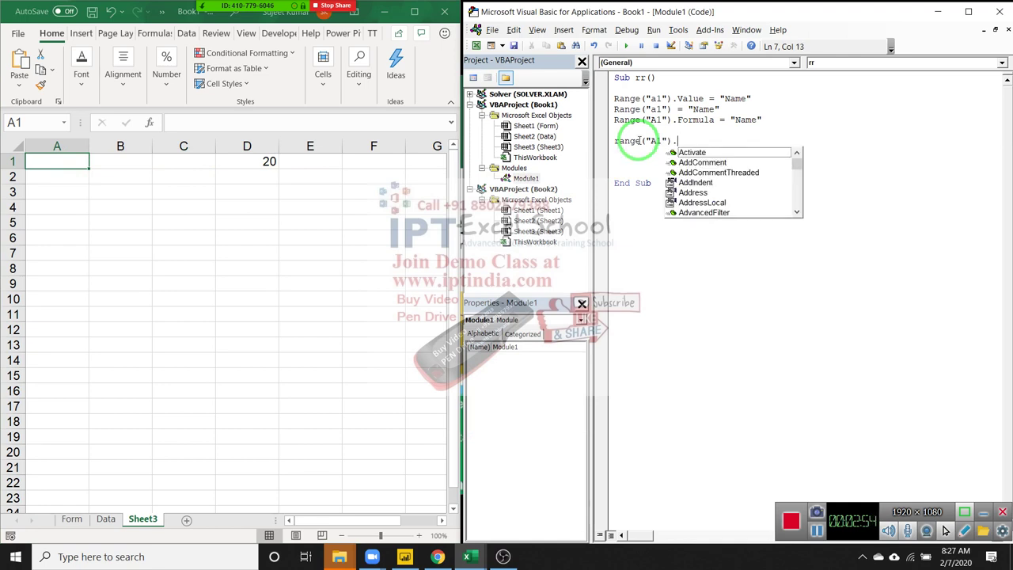
text(v)
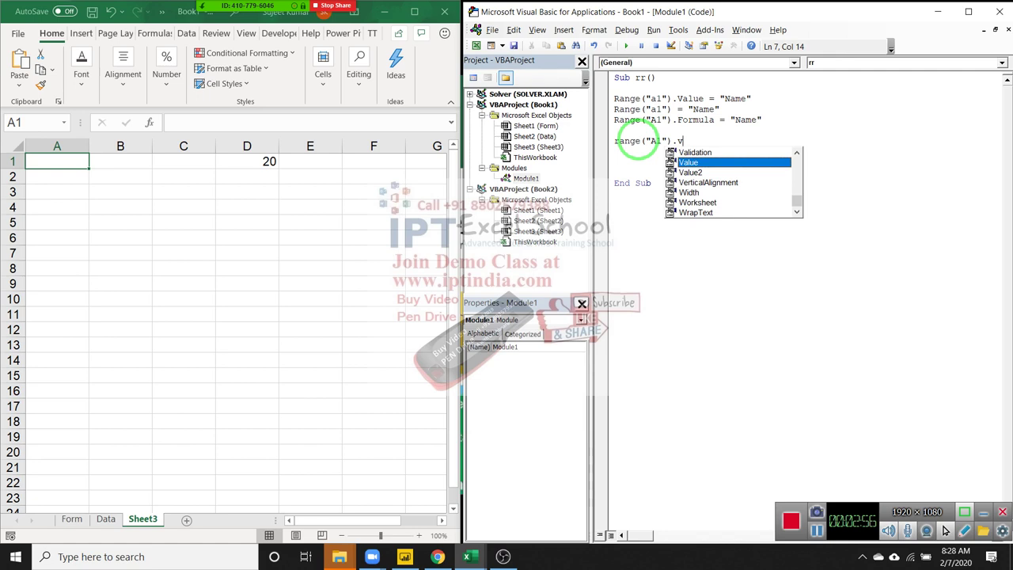
key(Tab)
text(=)
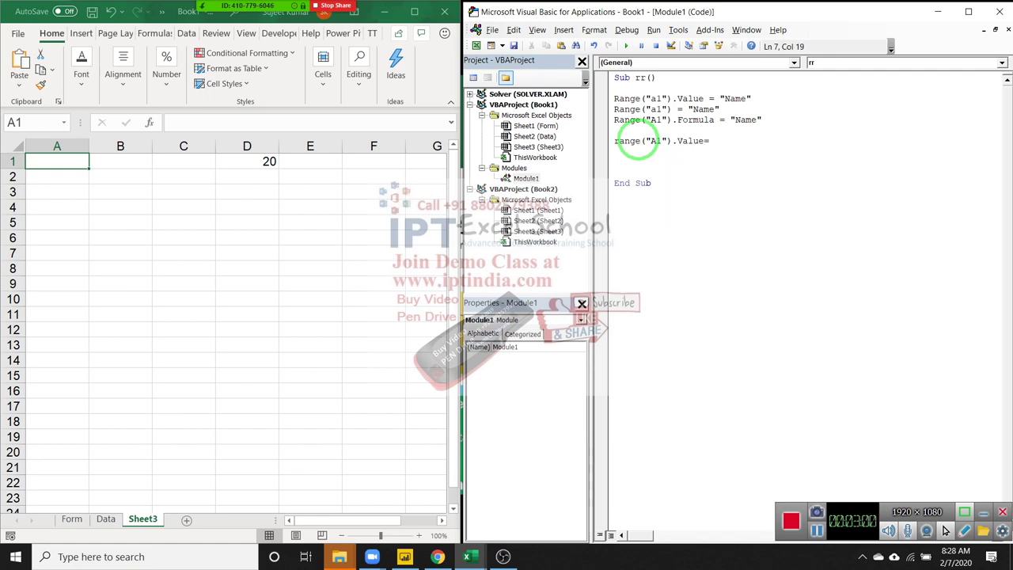
text(r)
text(ange)
text((")
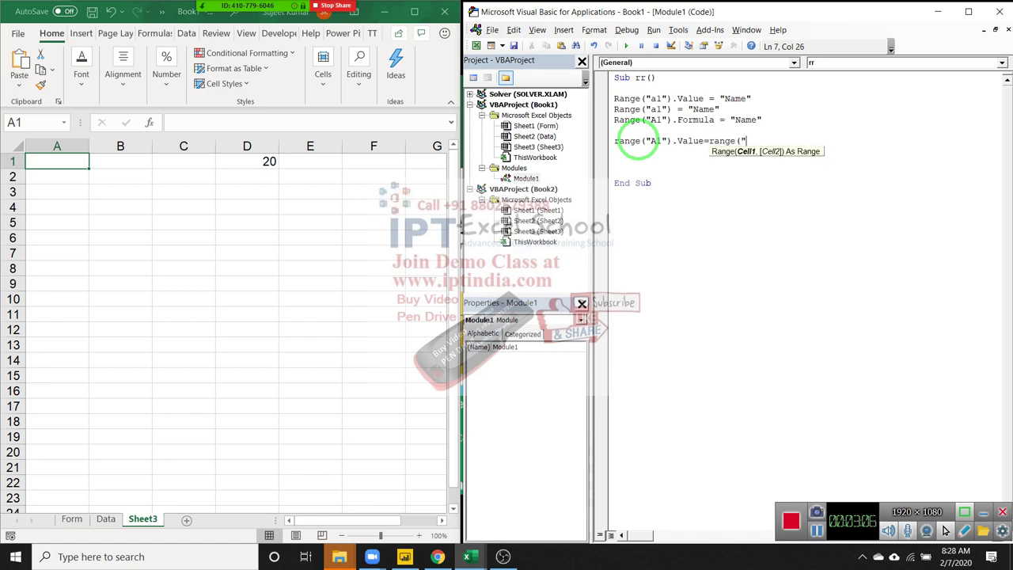
text(D1")
text())
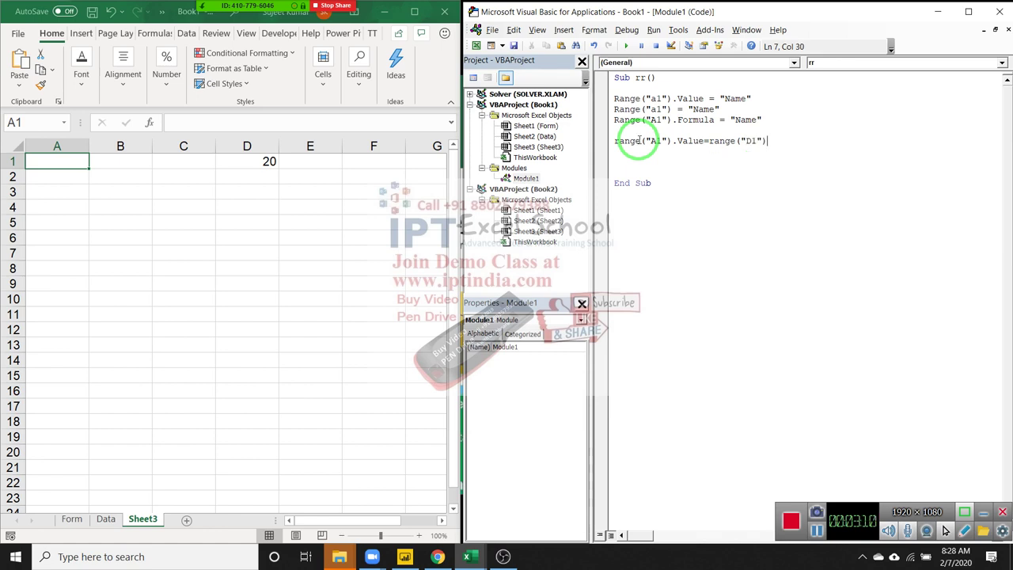
text(.Value)
key(Return)
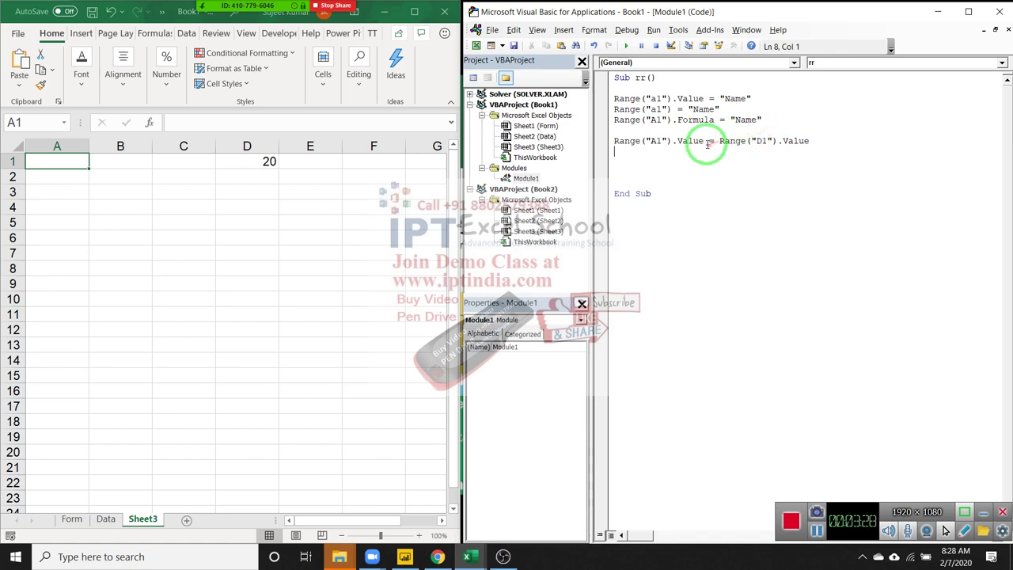
Change cell D1 to the formula =20+30 so it shows 50
drag(706, 142, 614, 142)
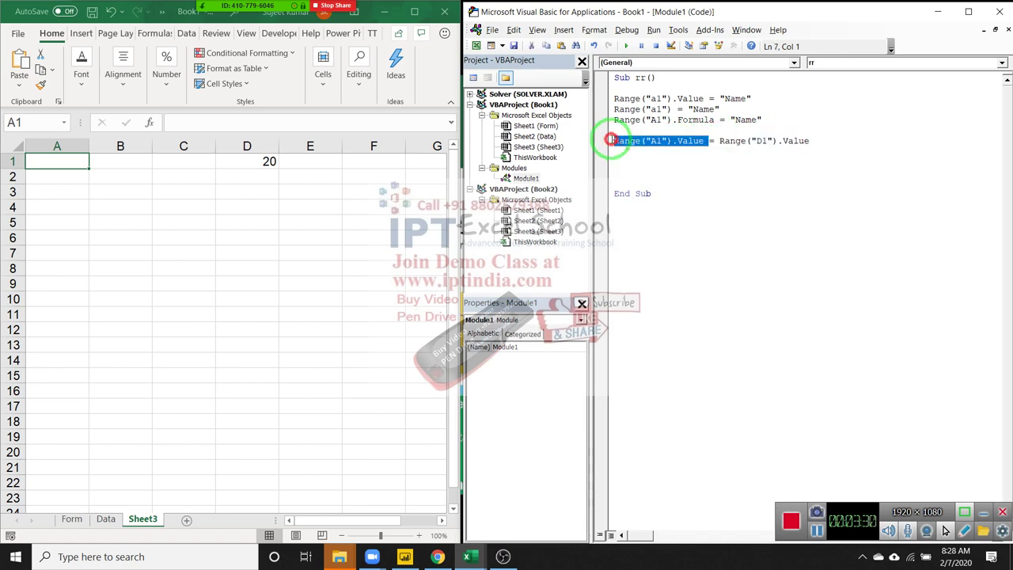
drag(719, 141, 821, 141)
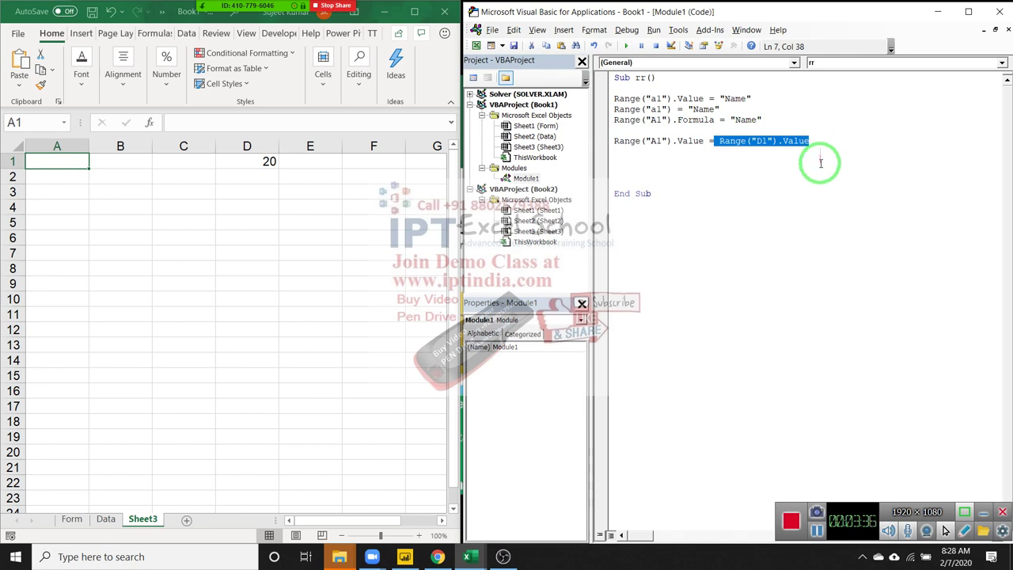
click(820, 164)
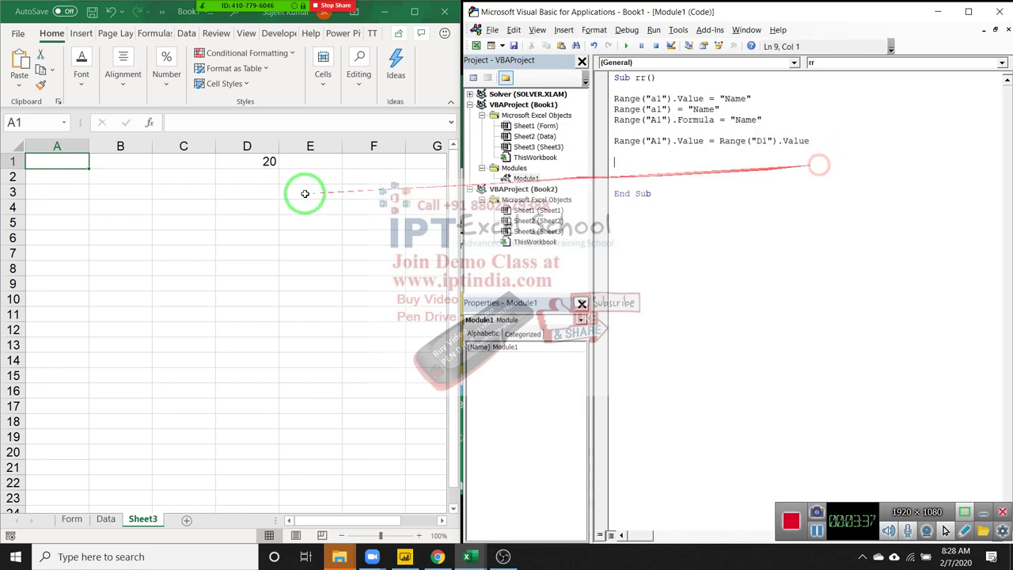
click(271, 166)
text(=)
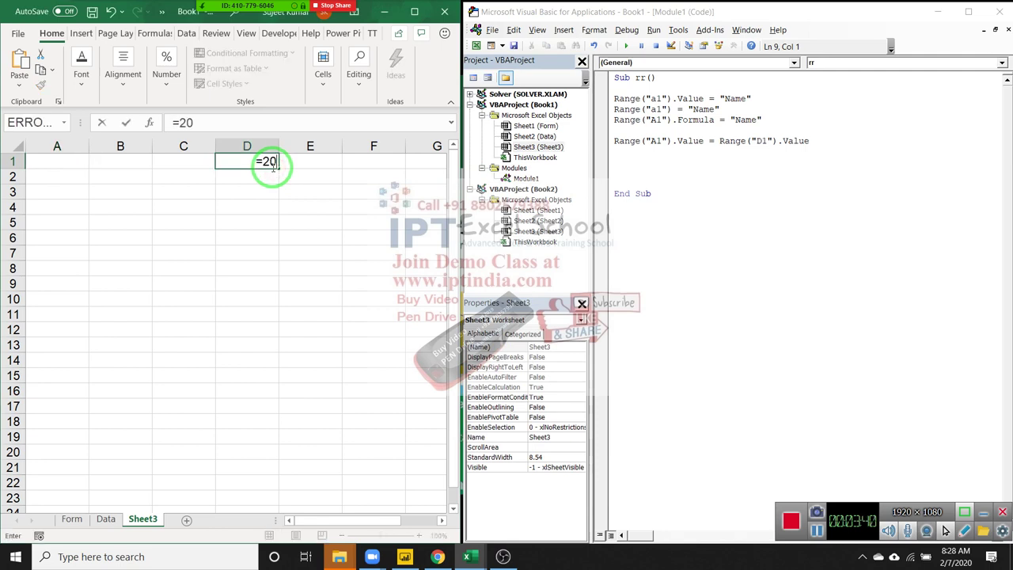
text(+30)
key(Return)
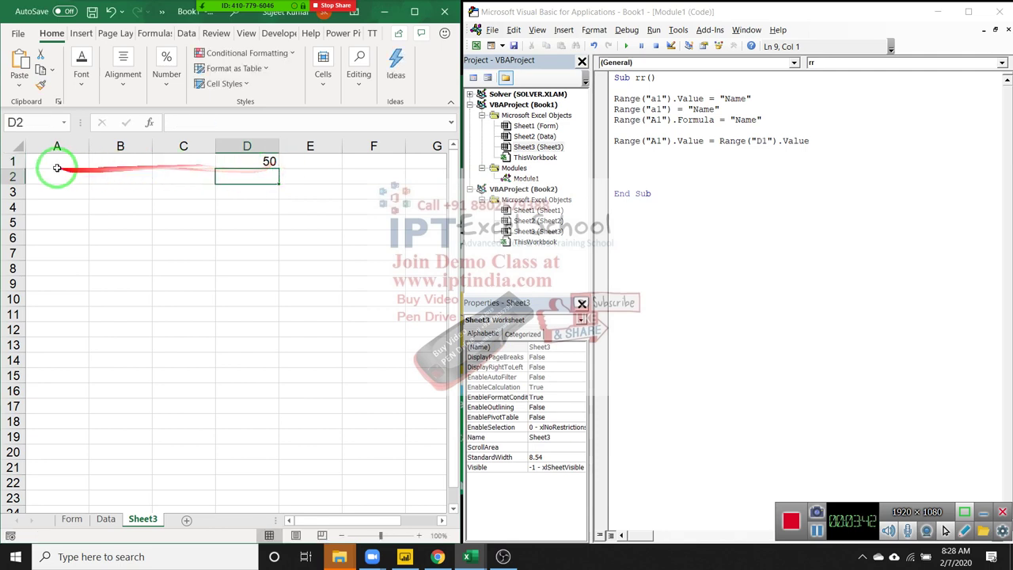
Enter 50 in cell A1
click(57, 164)
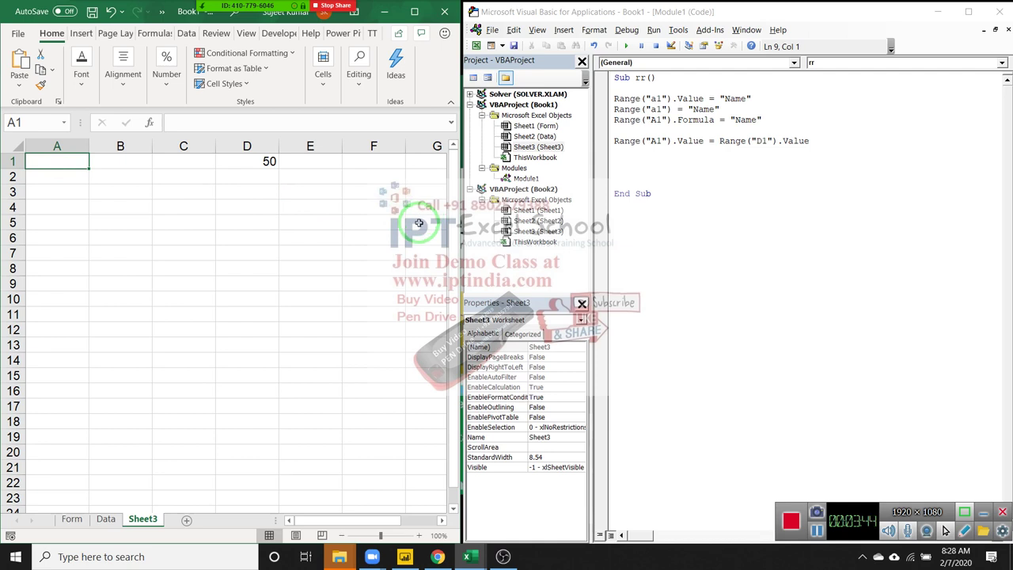
text(50)
key(Return)
Copy the A1-from-D1 statement on line 7 of the macro
drag(783, 141, 813, 140)
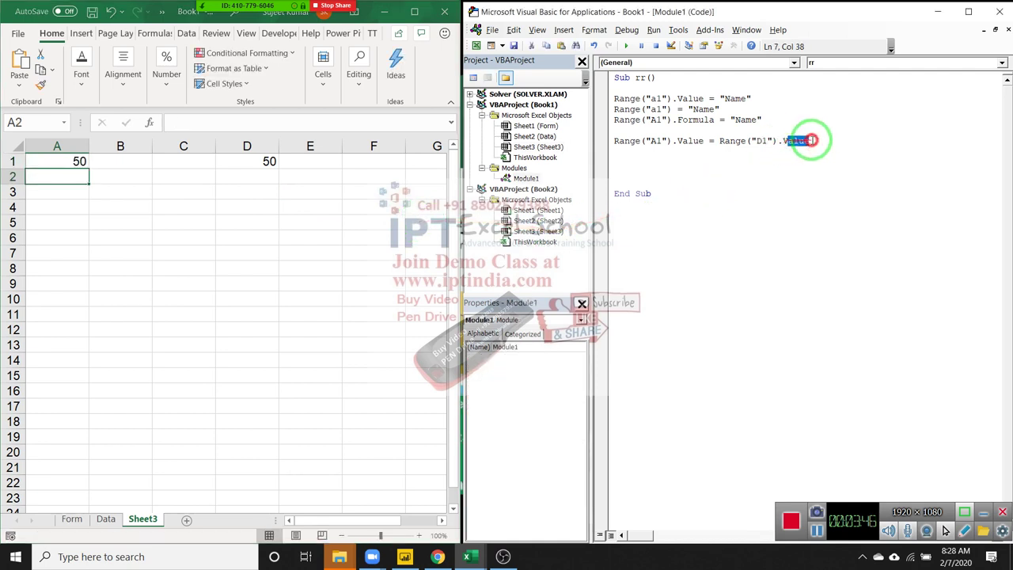
click(615, 143)
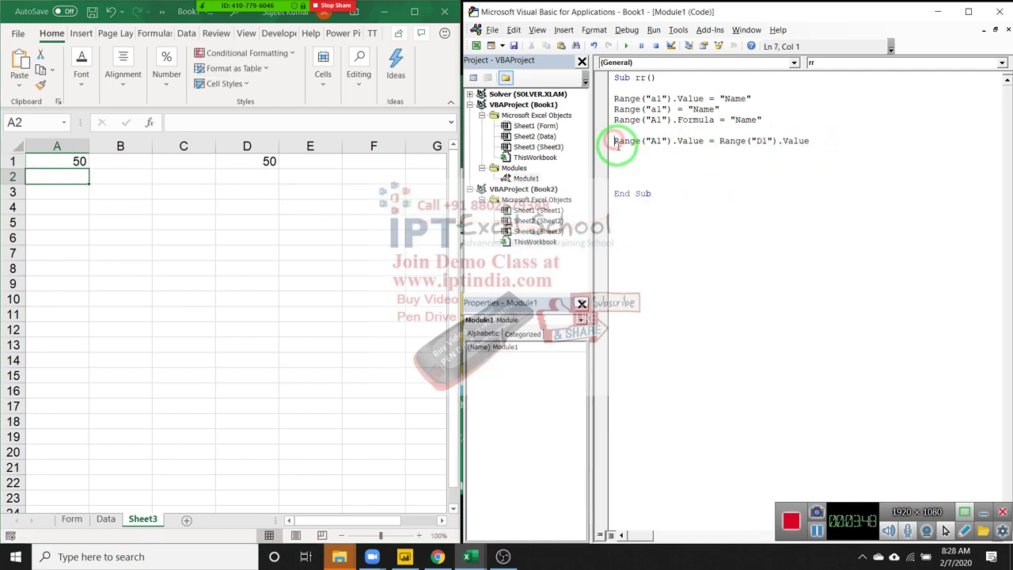
drag(617, 144, 619, 151)
key(ctrl+c)
click(619, 150)
Paste the statement as line 8, changing its source to Range("D1").Formula
key(ctrl+v)
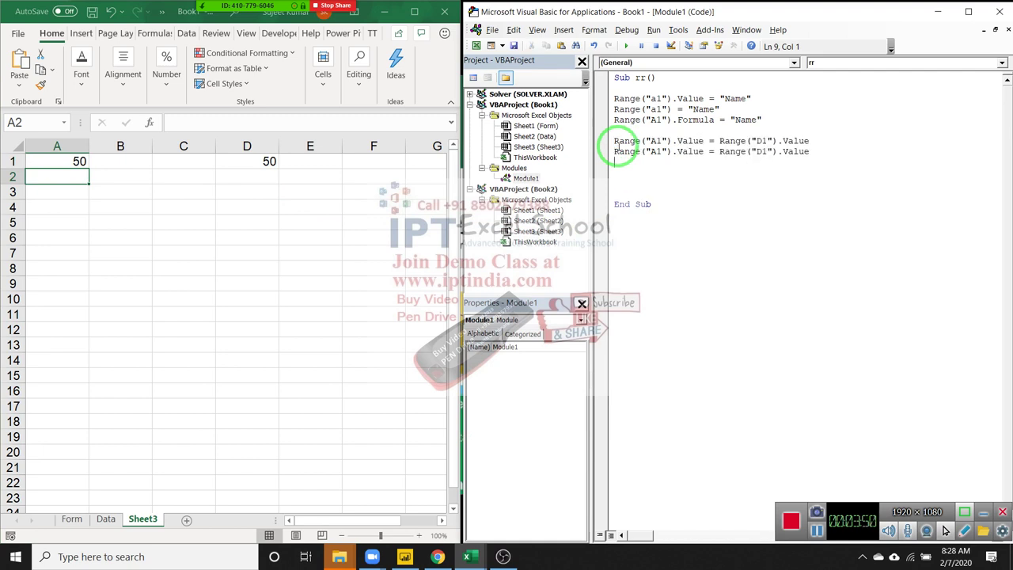
key(BackSpace)
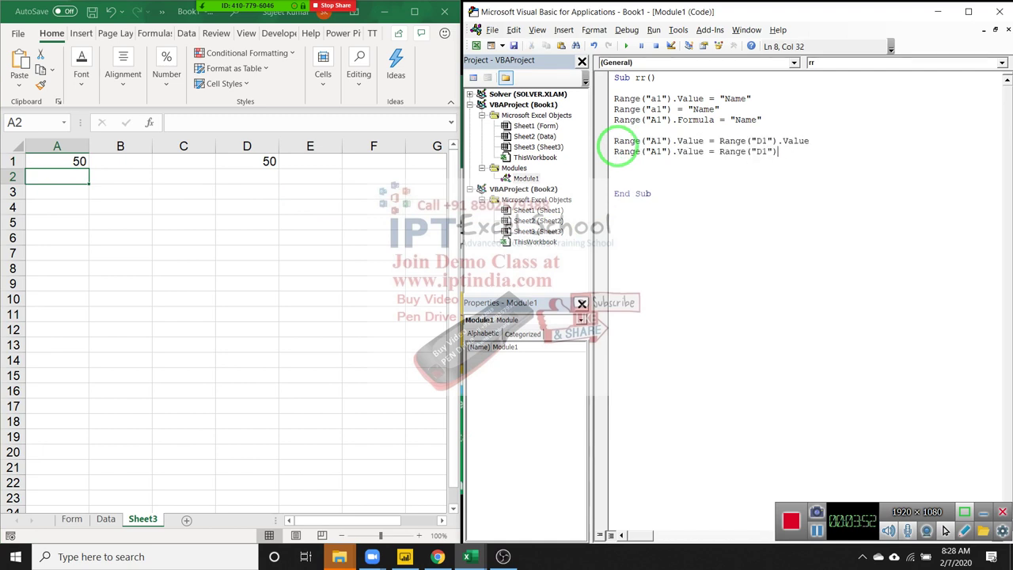
text(.fo)
key(Down)
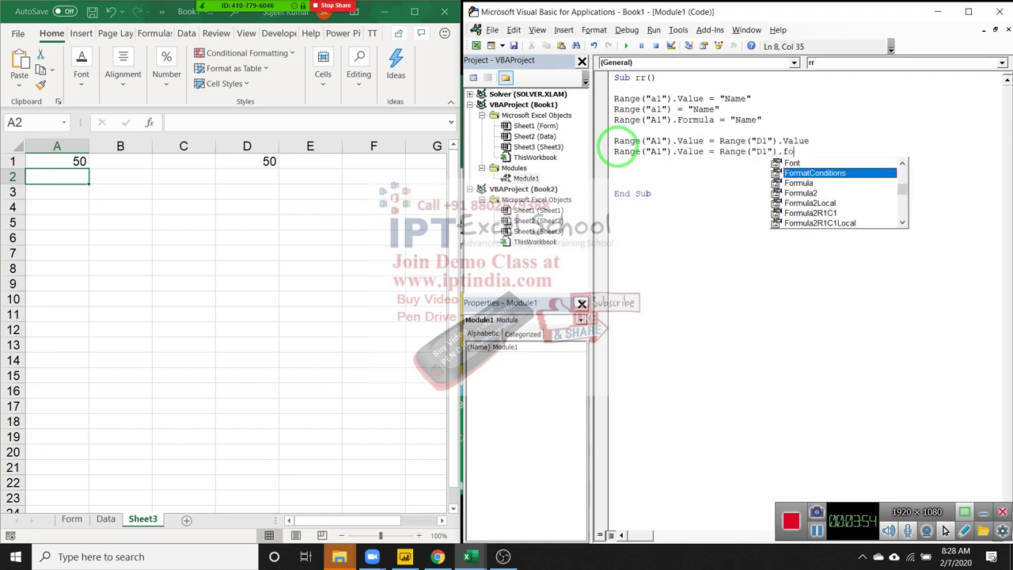
key(Down)
key(Tab)
Inspect cells A1 and D1 on Sheet3 to compare their contents
click(95, 207)
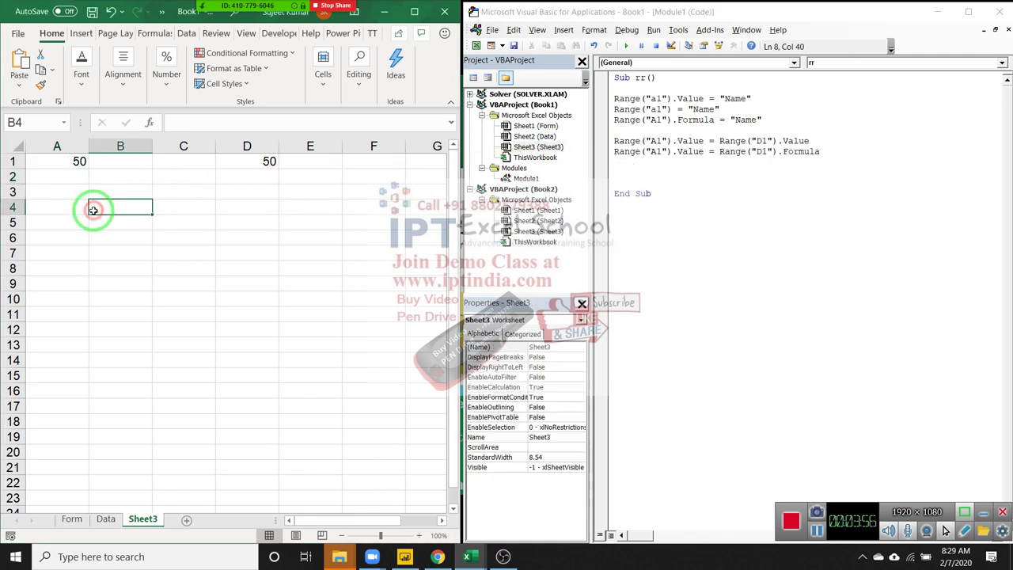
click(65, 163)
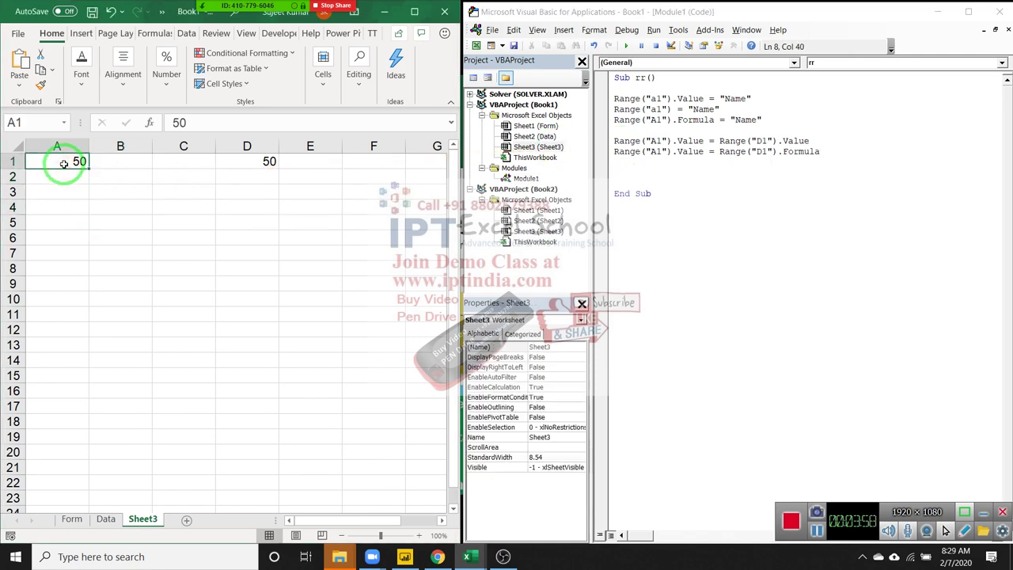
click(243, 158)
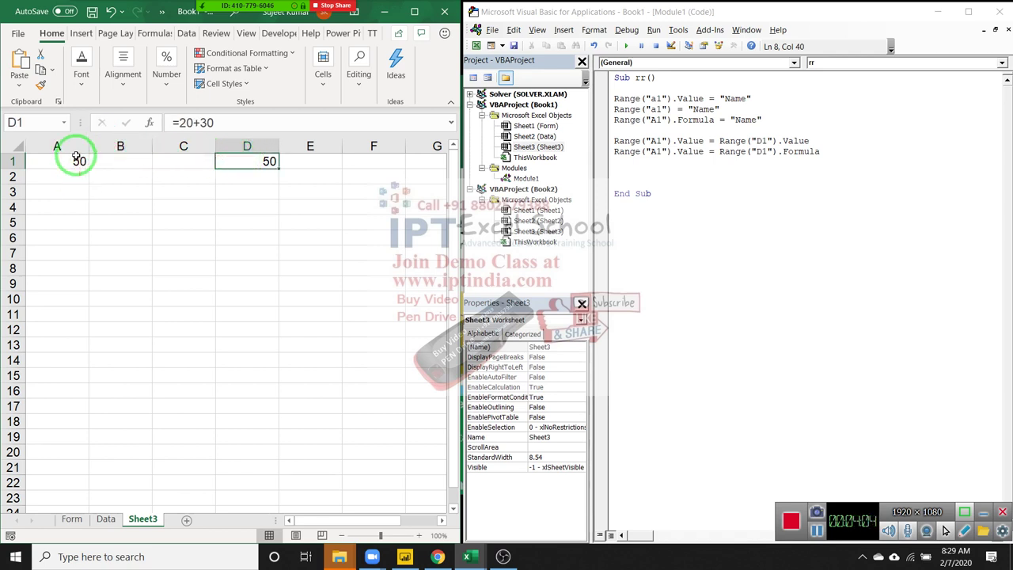
click(76, 147)
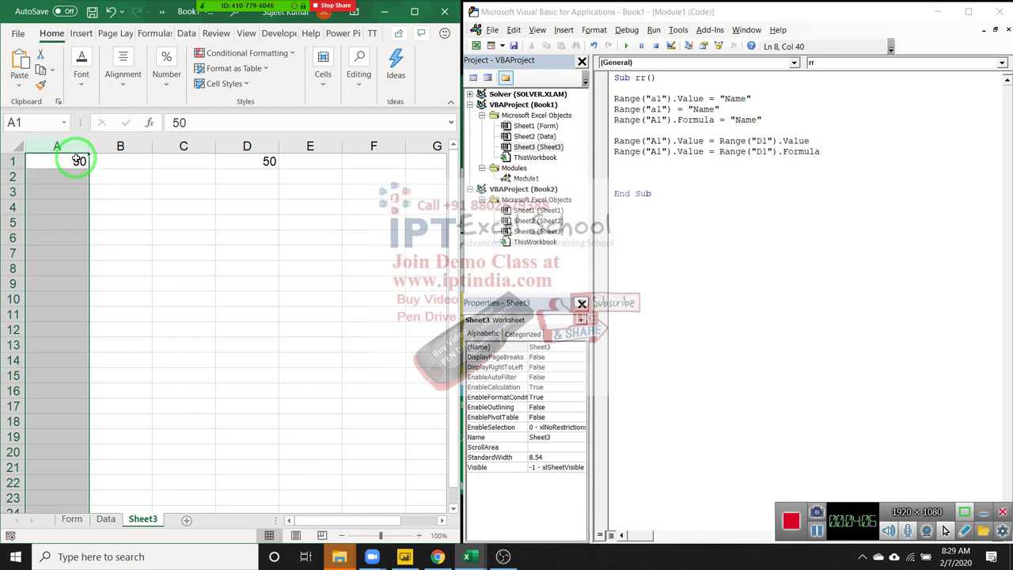
click(77, 161)
Enter 20+30 as text in A1, then add = so it becomes =20+30 showing 50
text(20)
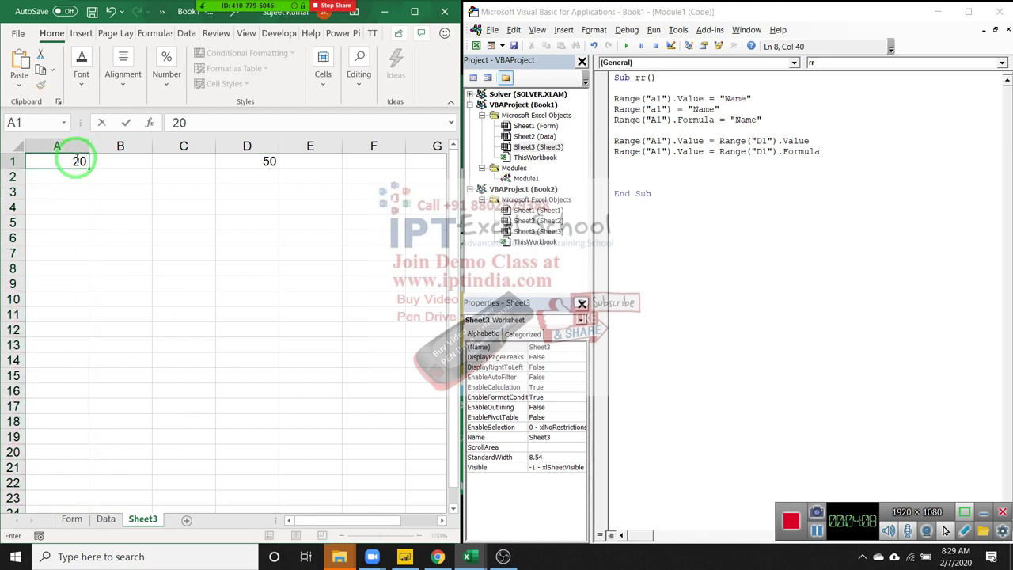
text(+30)
key(Return)
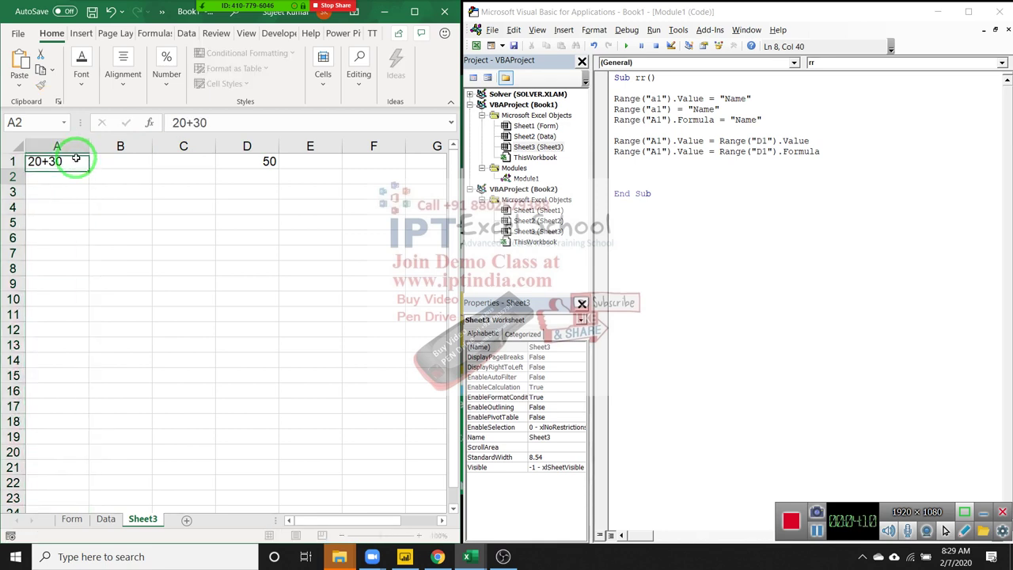
click(35, 158)
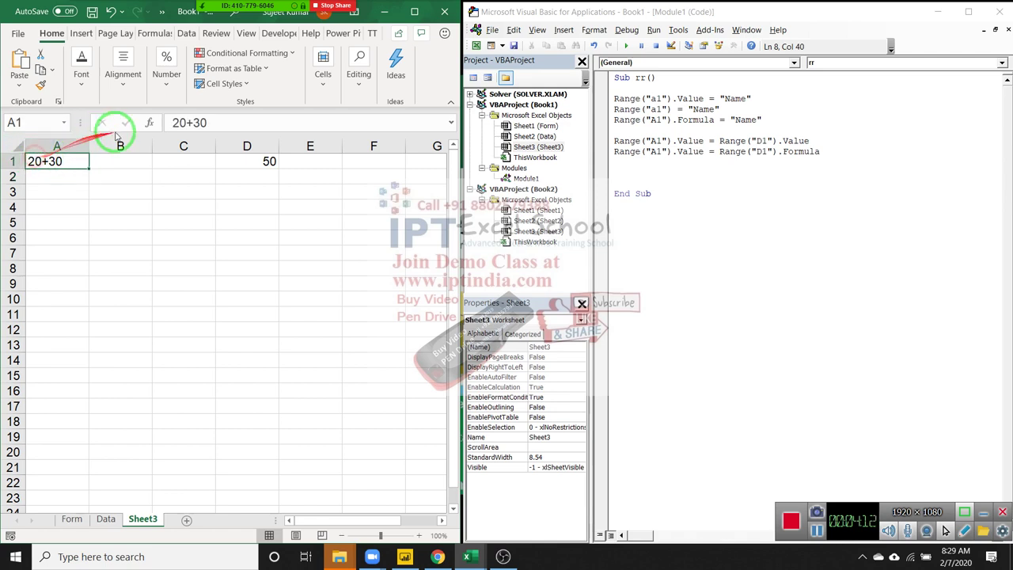
click(164, 121)
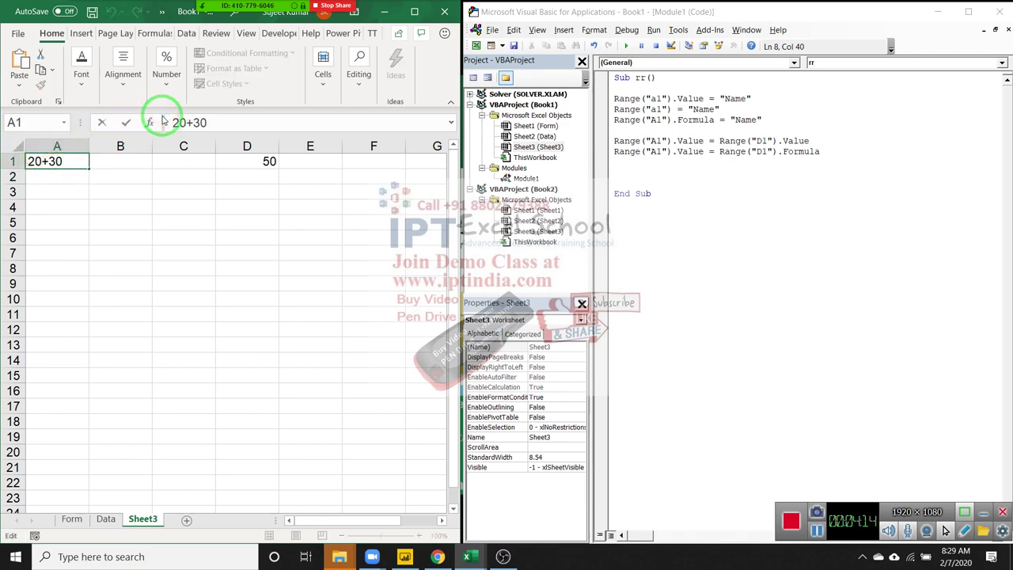
text(=)
click(250, 176)
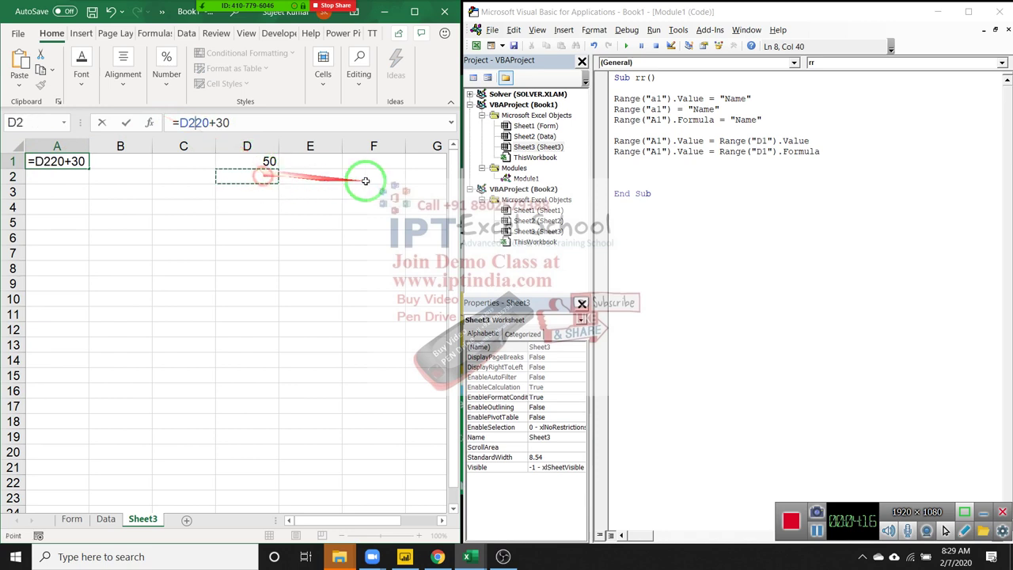
click(49, 161)
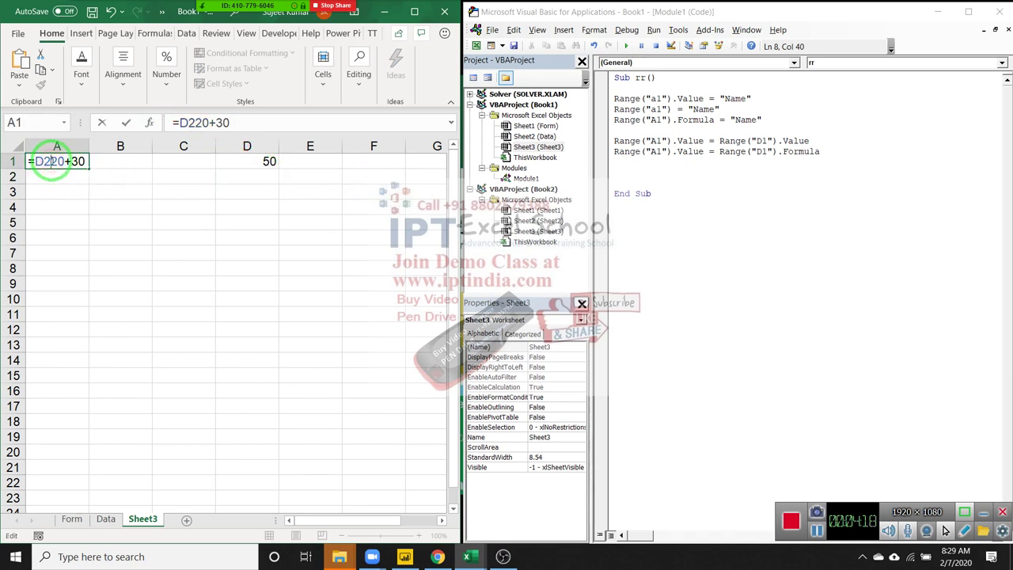
key(BackSpace)
key(BackSpace)
key(Return)
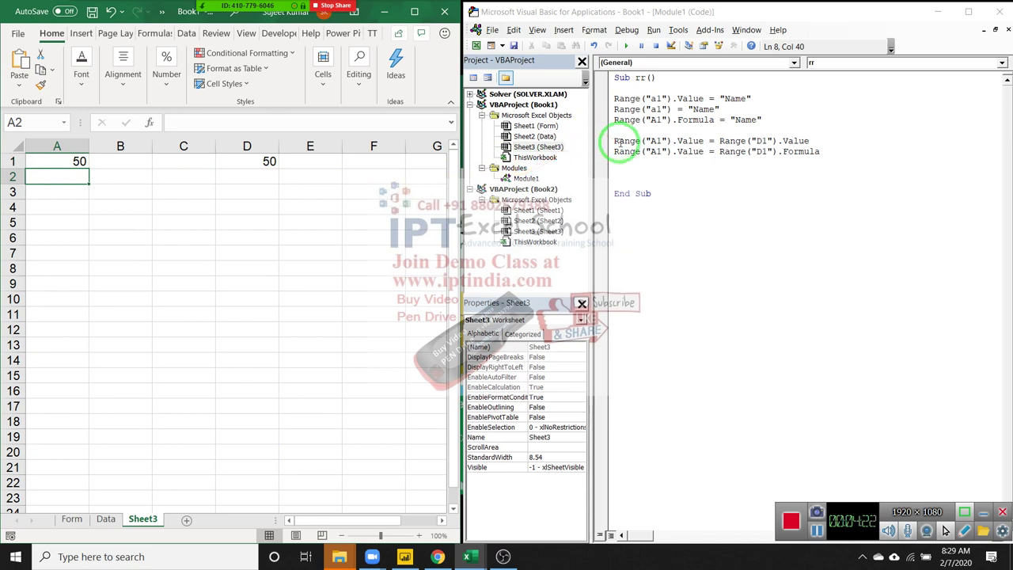
Overwrite A1's formula with the plain value 50 and reselect it to check
drag(614, 141, 818, 142)
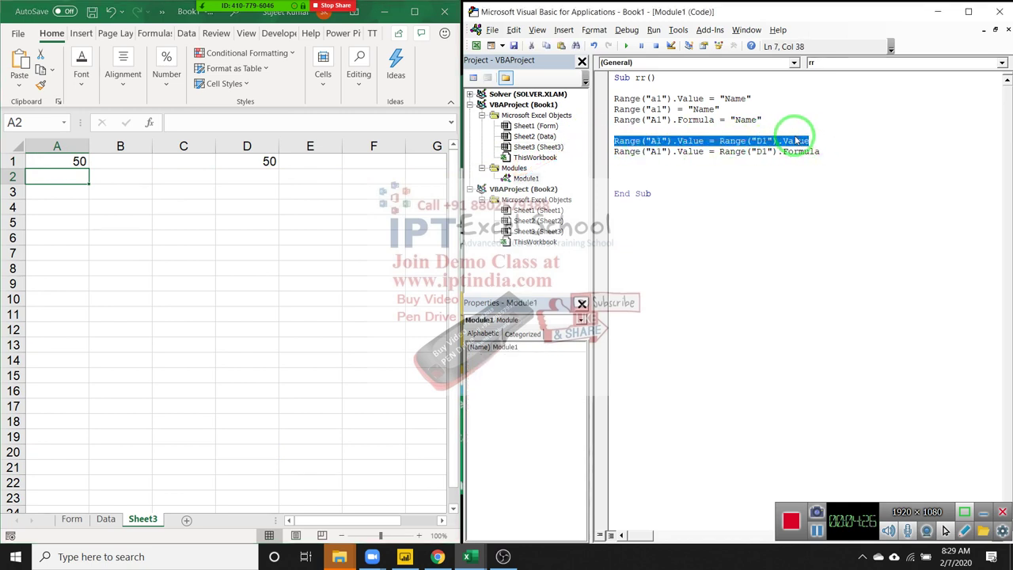
click(69, 163)
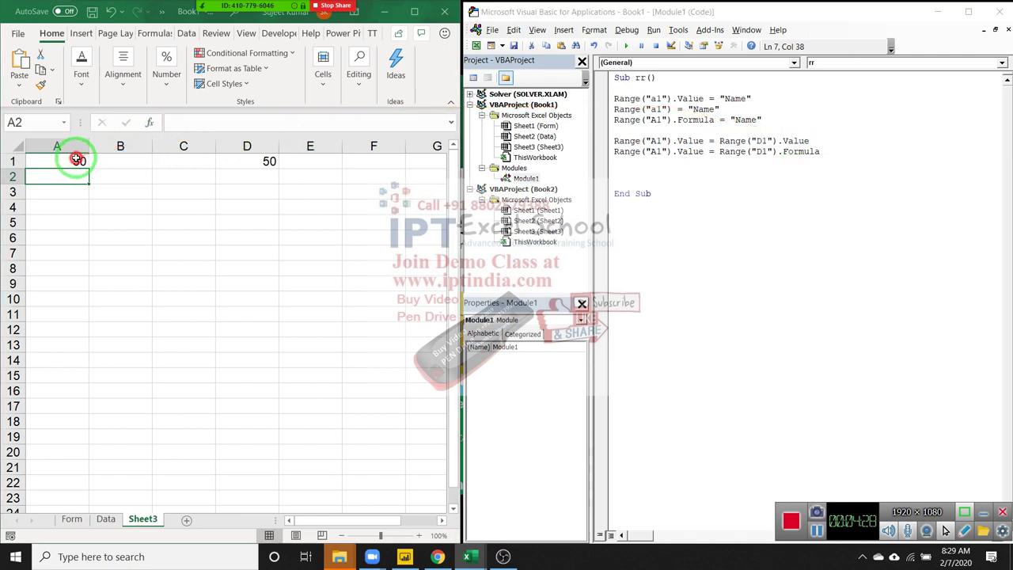
text(50)
key(Return)
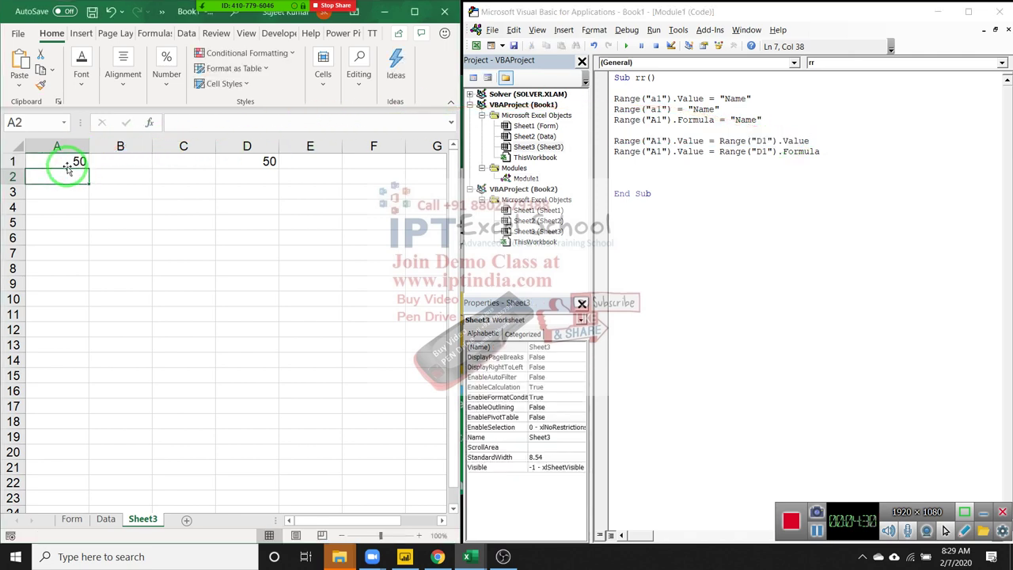
click(68, 170)
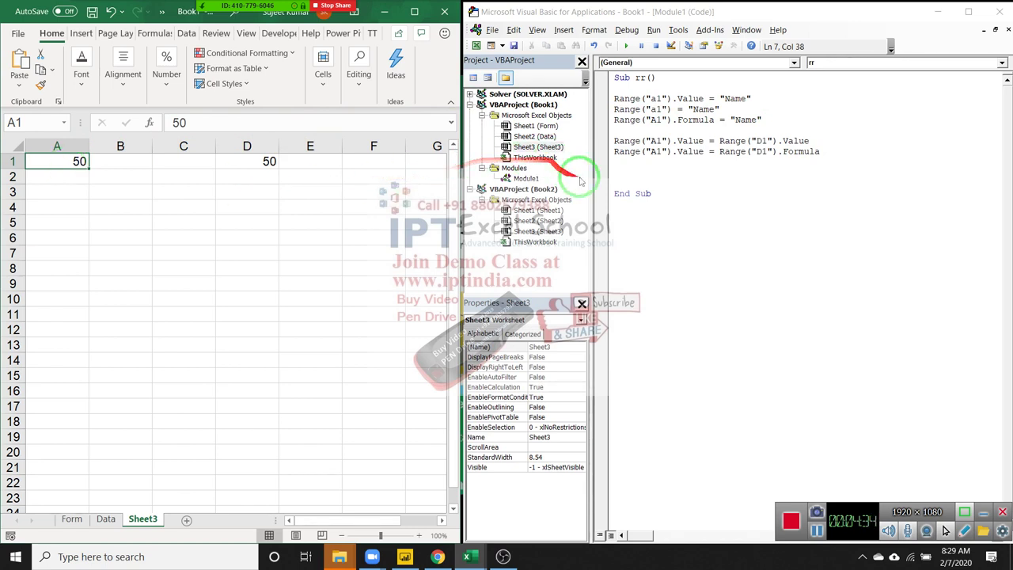
Copy the =20+30 formula text from D1's formula bar and paste it into A1
click(246, 160)
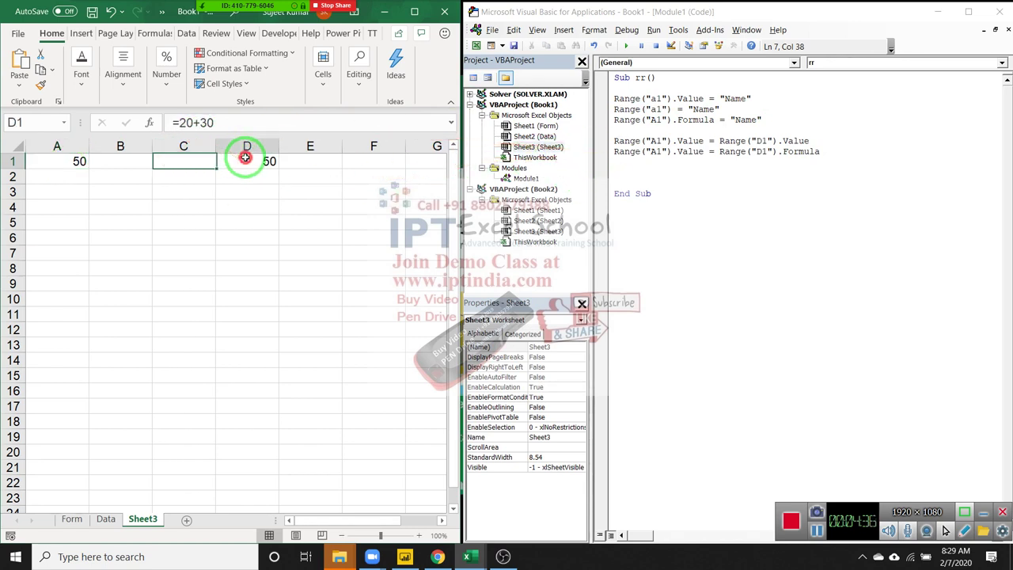
click(167, 122)
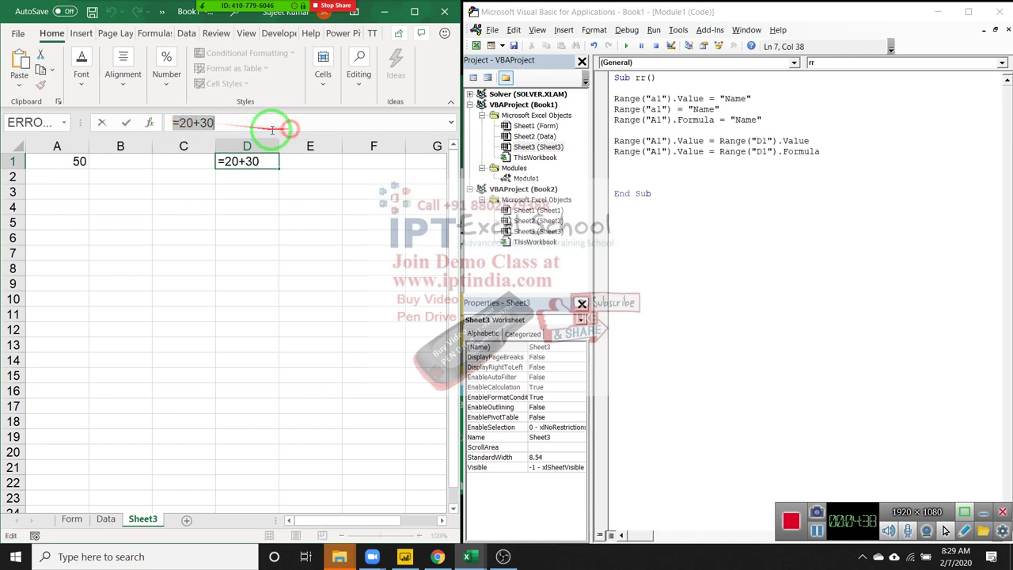
drag(271, 129, 190, 130)
right_click(188, 129)
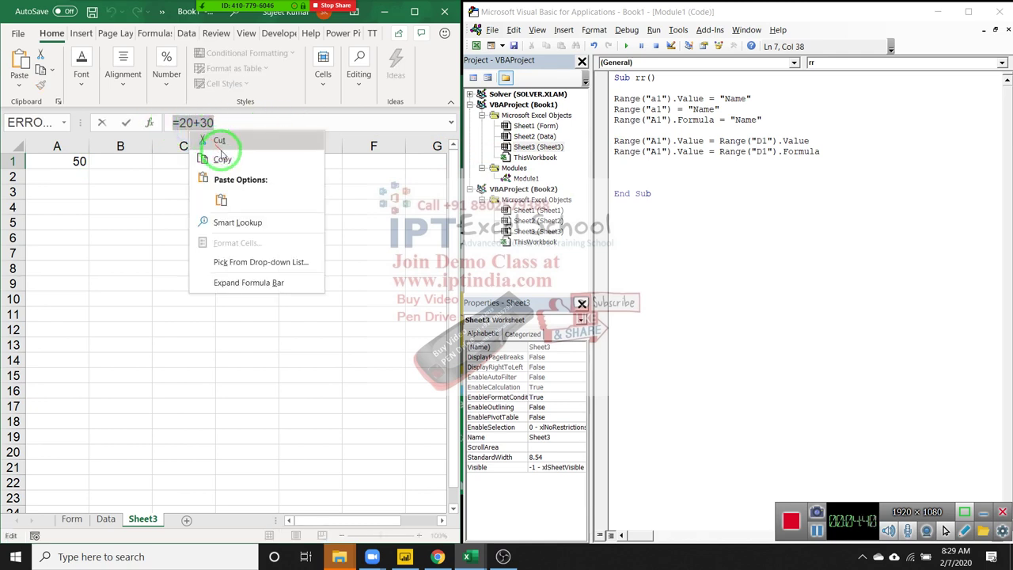
click(223, 161)
click(80, 163)
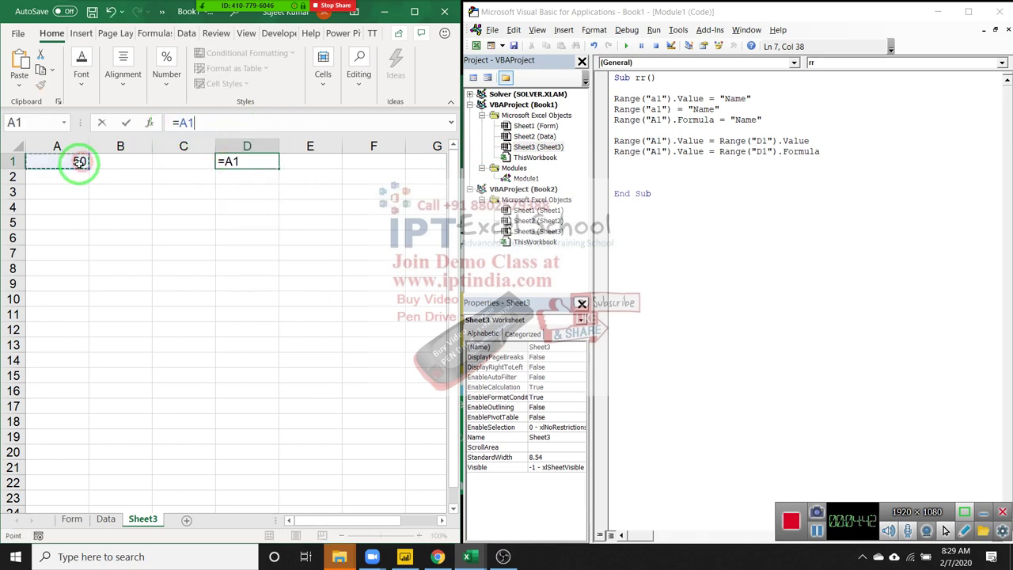
key(ctrl+v)
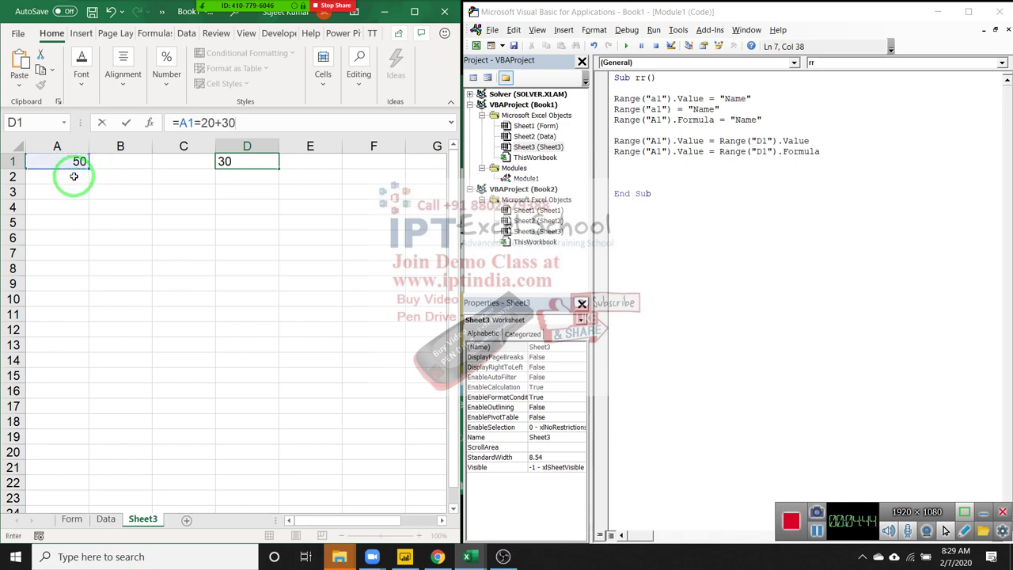
key(Escape)
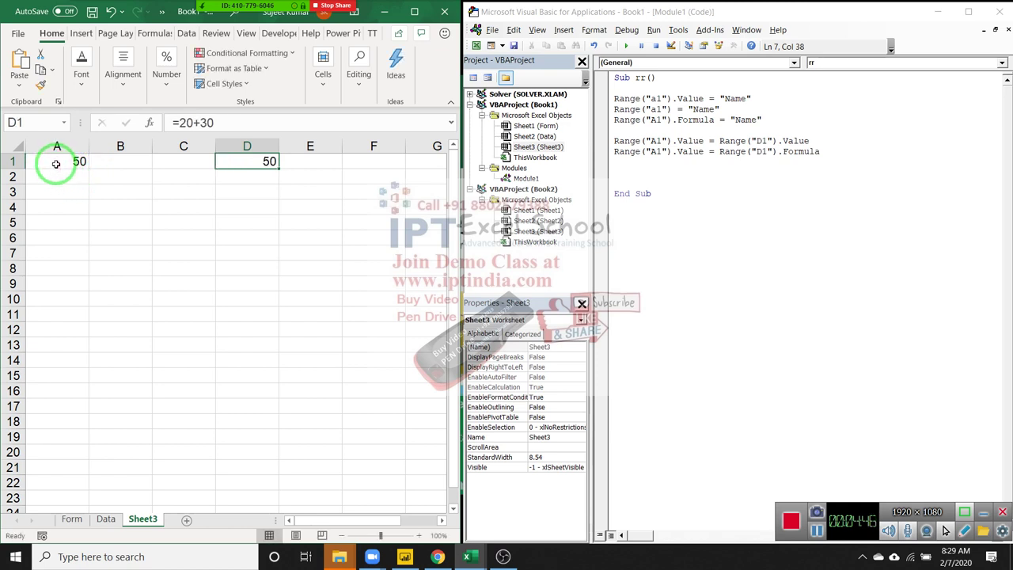
click(57, 164)
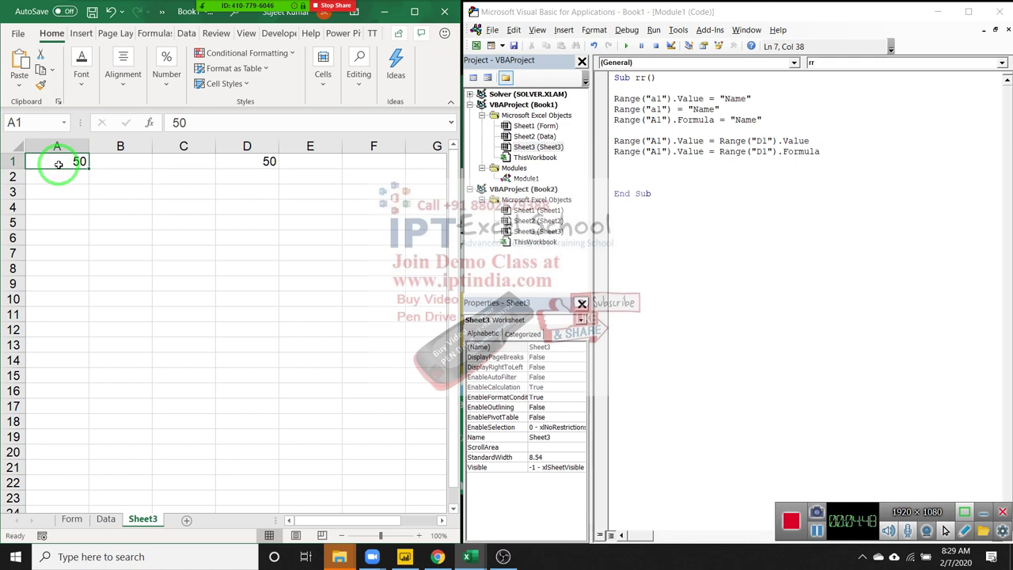
key(ctrl+v)
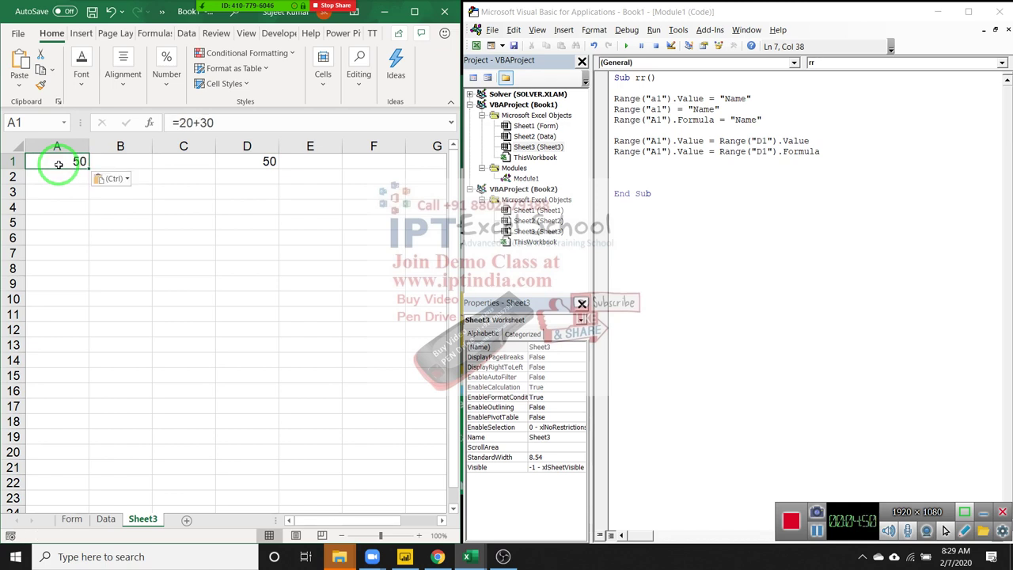
key(Right)
key(Right)
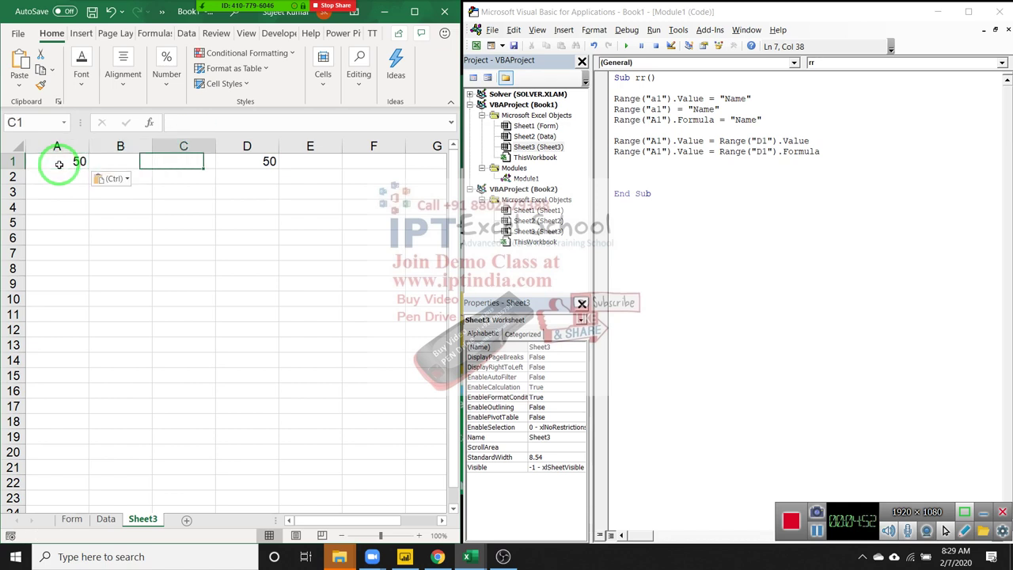
key(Right)
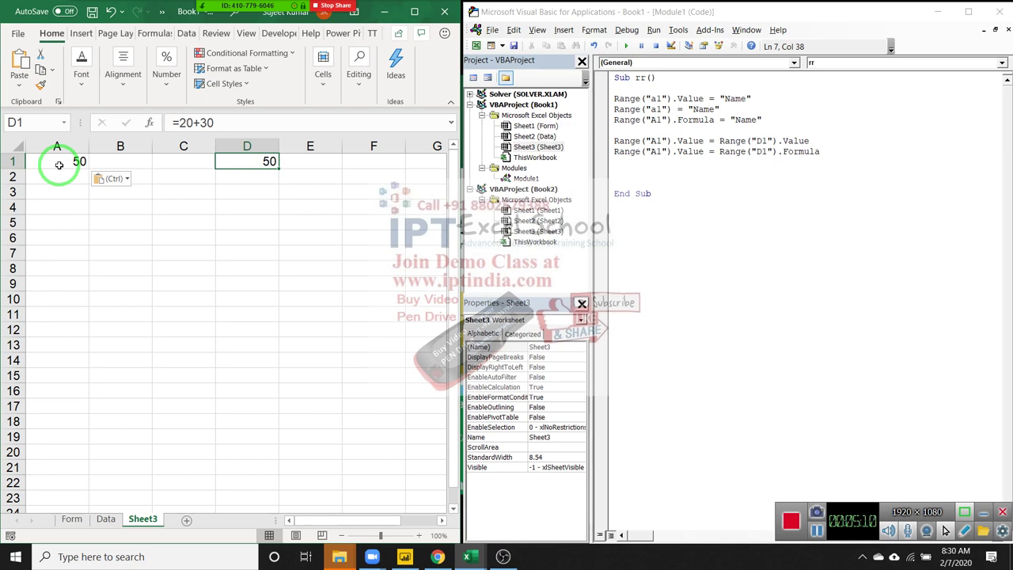
Compare A1 with D1, then recopy D1's =20+30 formula into A1
click(58, 164)
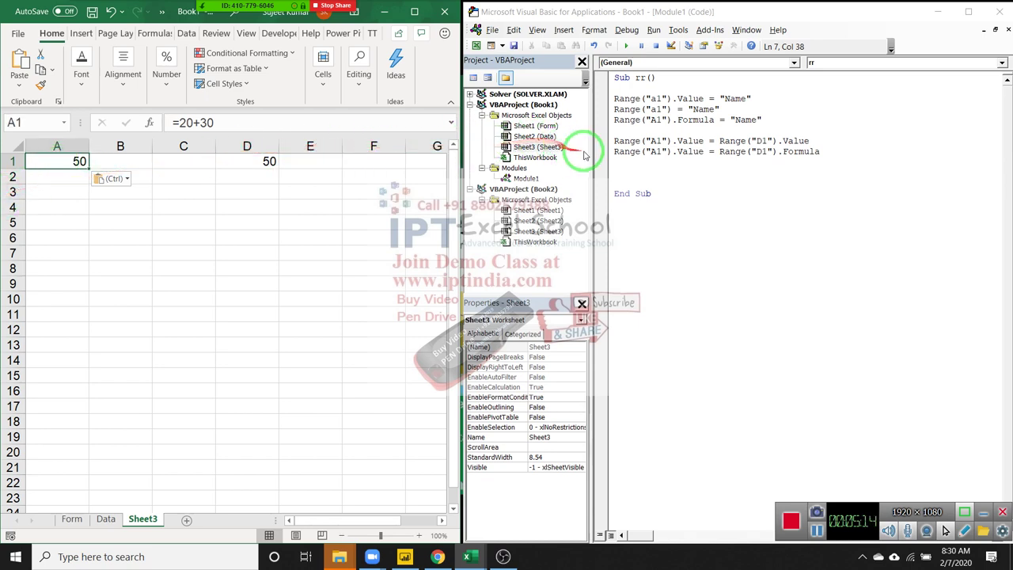
click(267, 163)
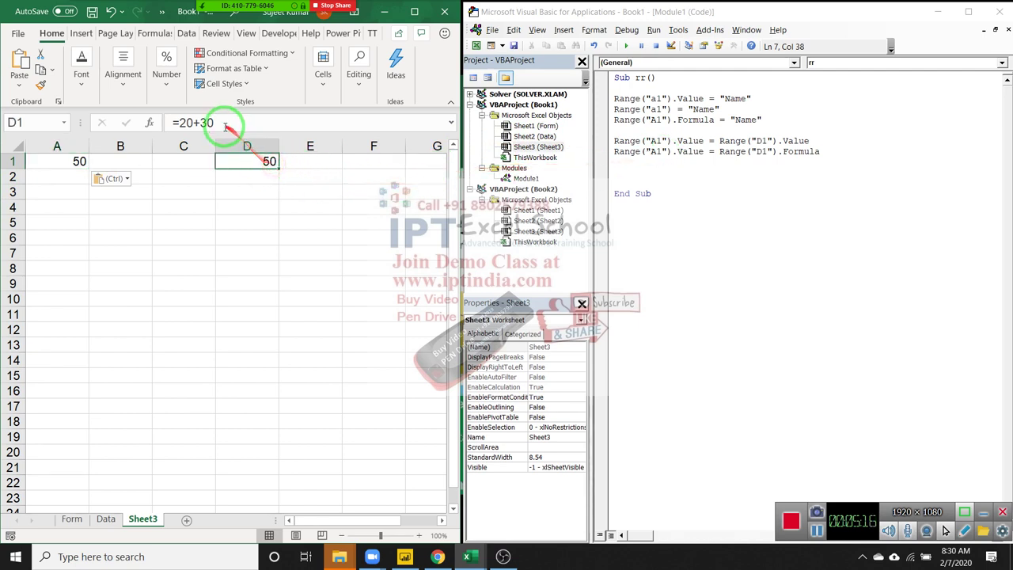
drag(173, 122, 248, 109)
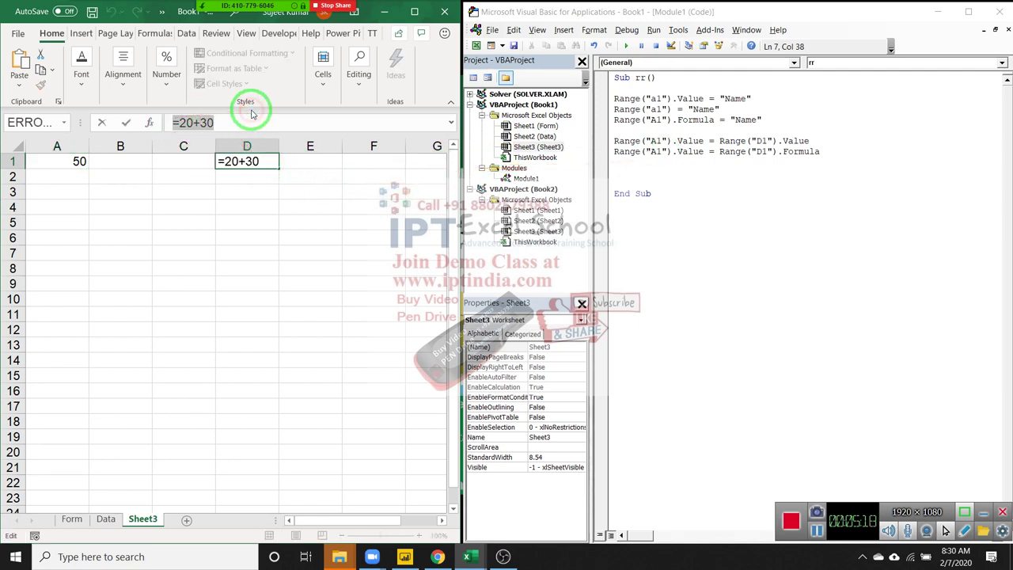
key(ctrl+c)
key(Escape)
click(79, 159)
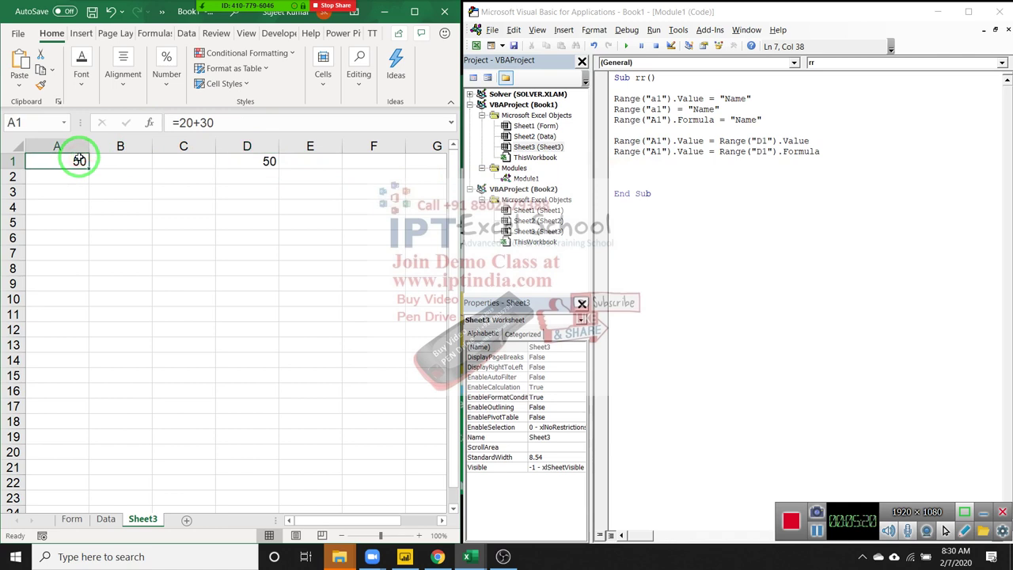
key(ctrl+v)
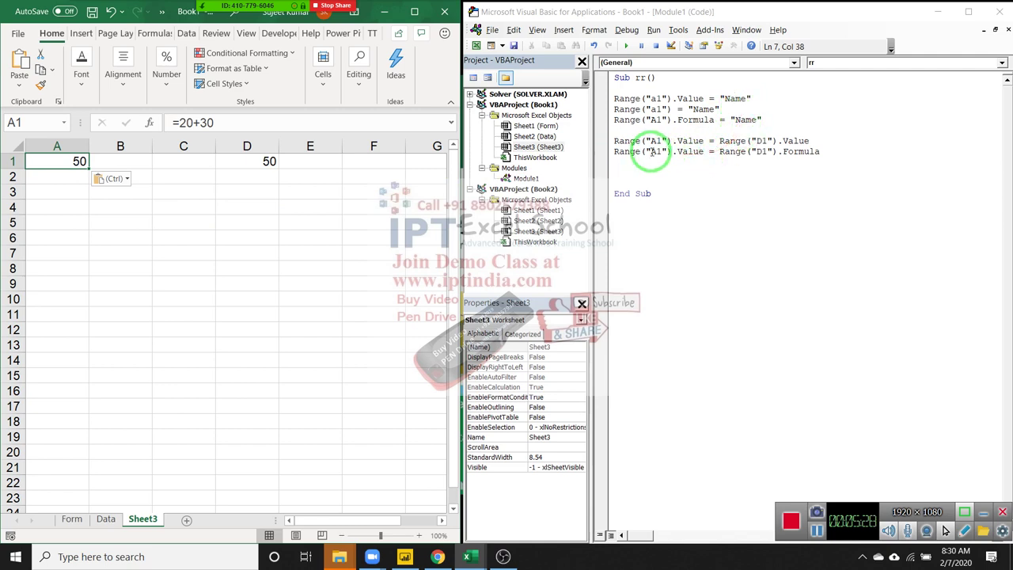
mouse_move(713, 119)
mouse_down()
mouse_move(645, 119)
mouse_move(614, 98)
mouse_up()
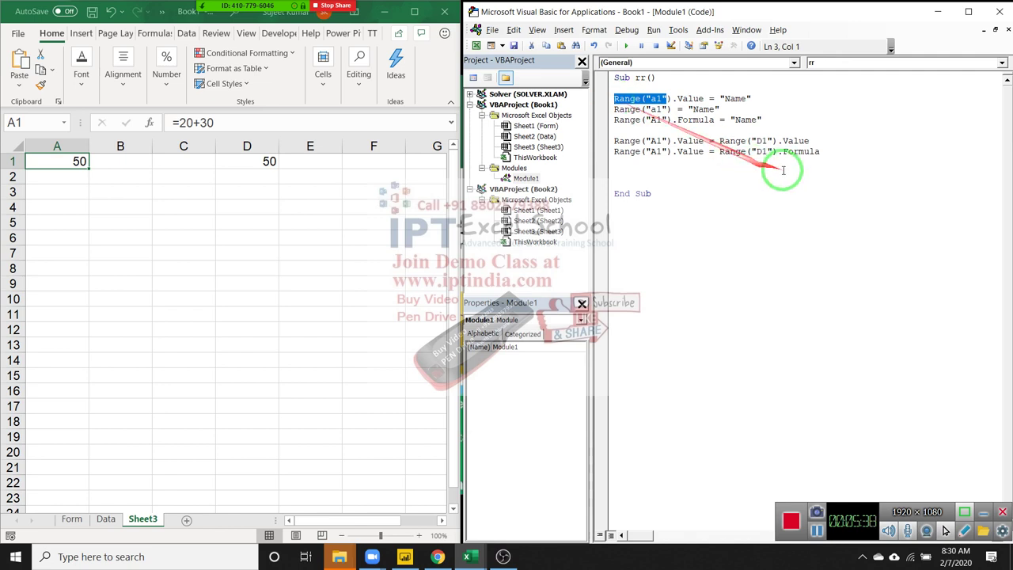
drag(716, 151, 850, 153)
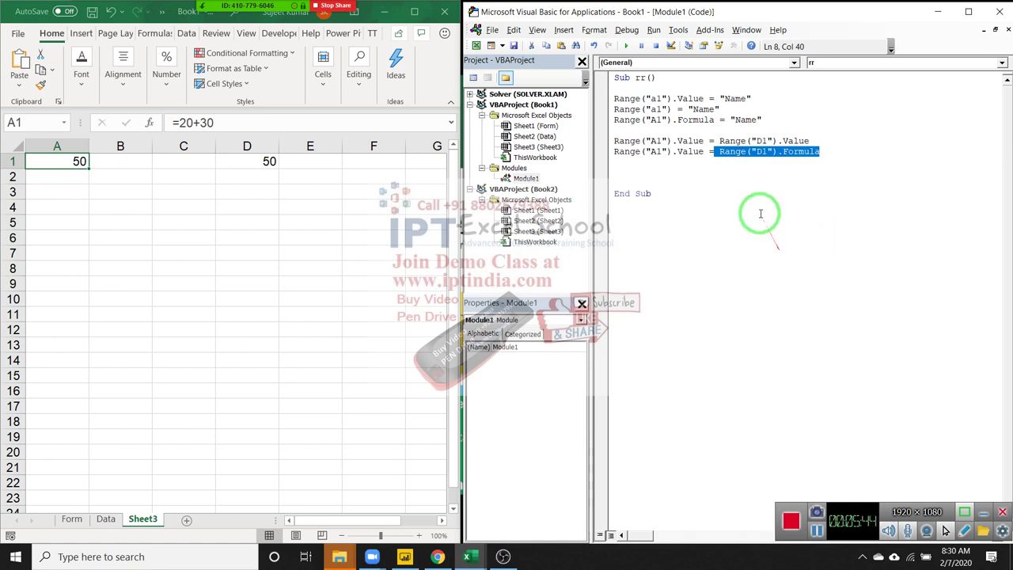
drag(763, 120, 606, 83)
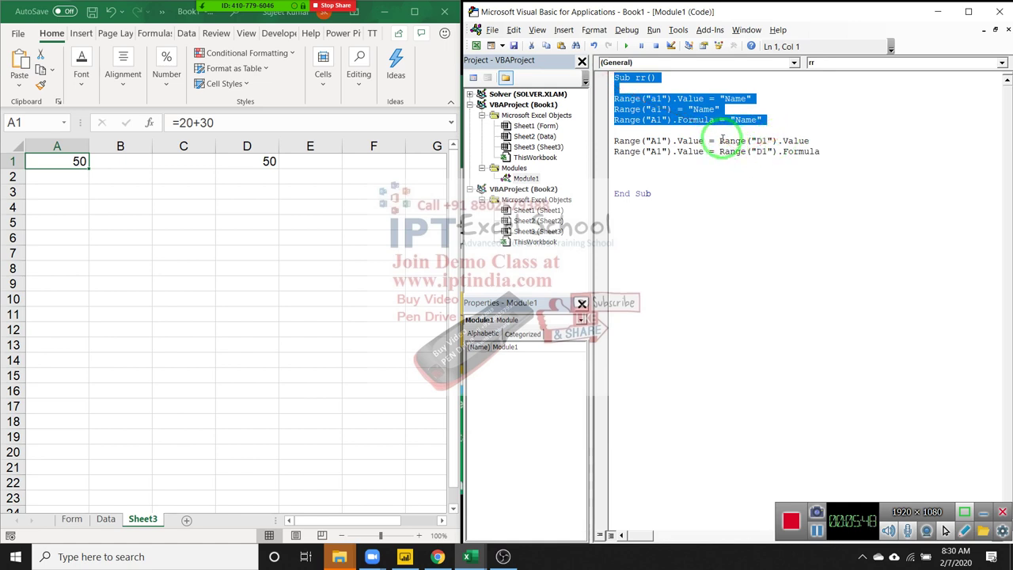
drag(719, 140, 809, 141)
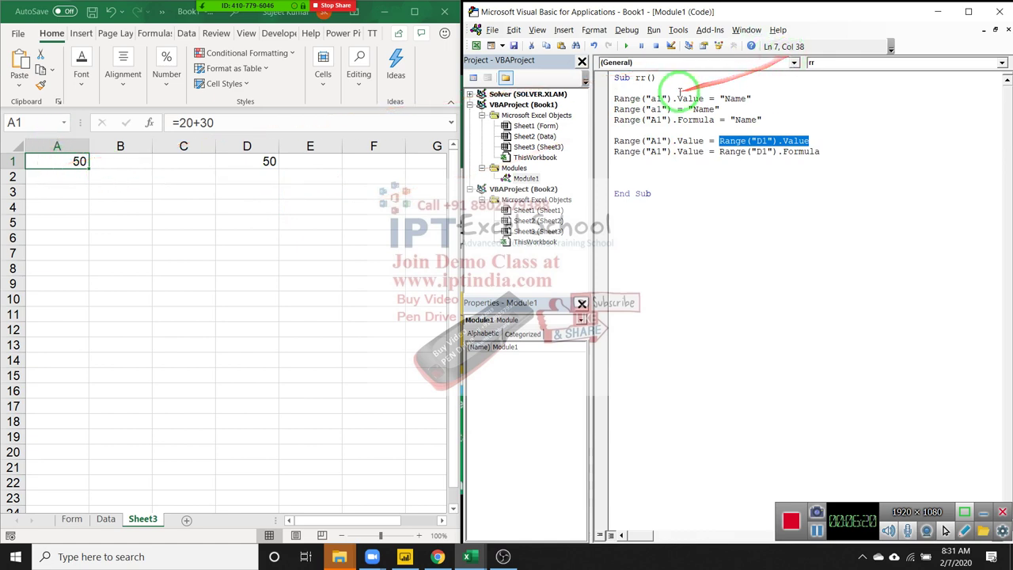
click(662, 98)
drag(670, 98, 613, 99)
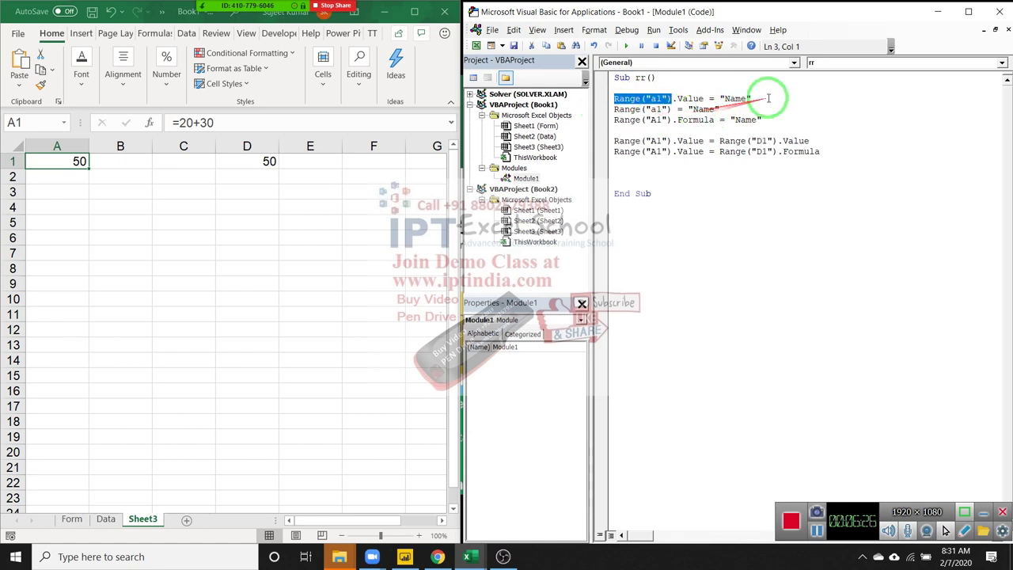
drag(767, 98, 133, 235)
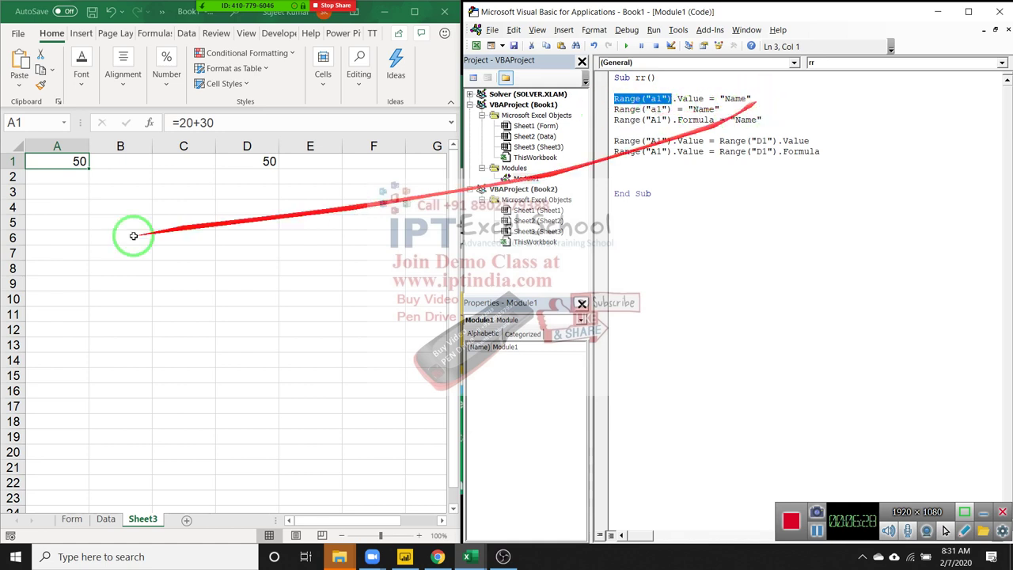
Enter 30 in cell A3 on Sheet3
click(79, 192)
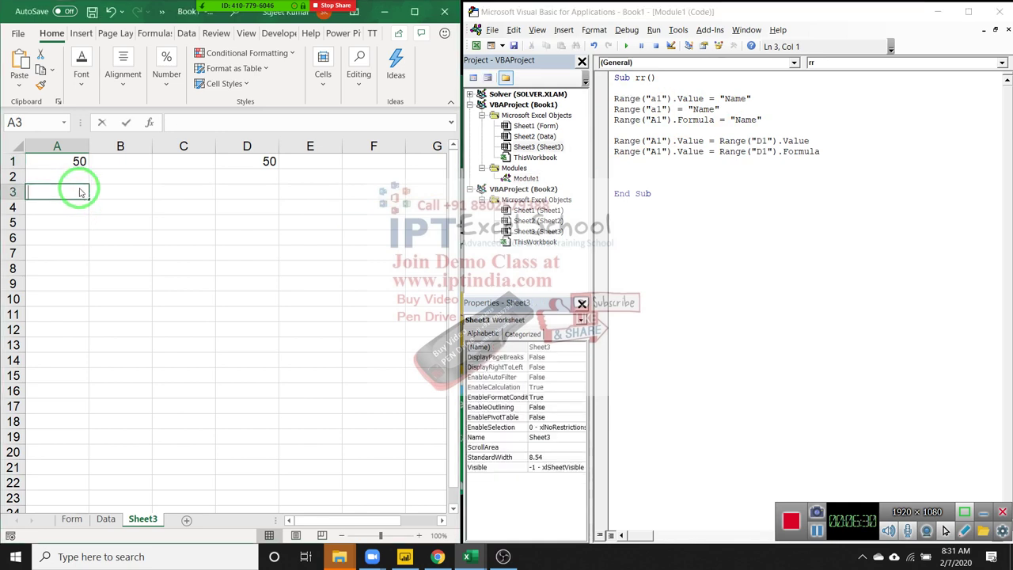
text(30)
key(Return)
click(72, 191)
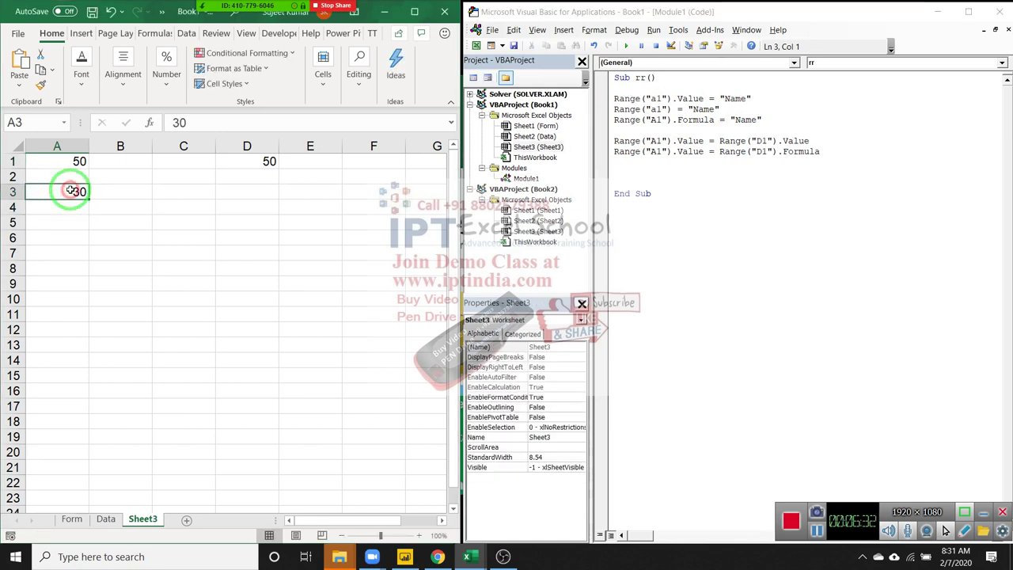
text(30)
key(Return)
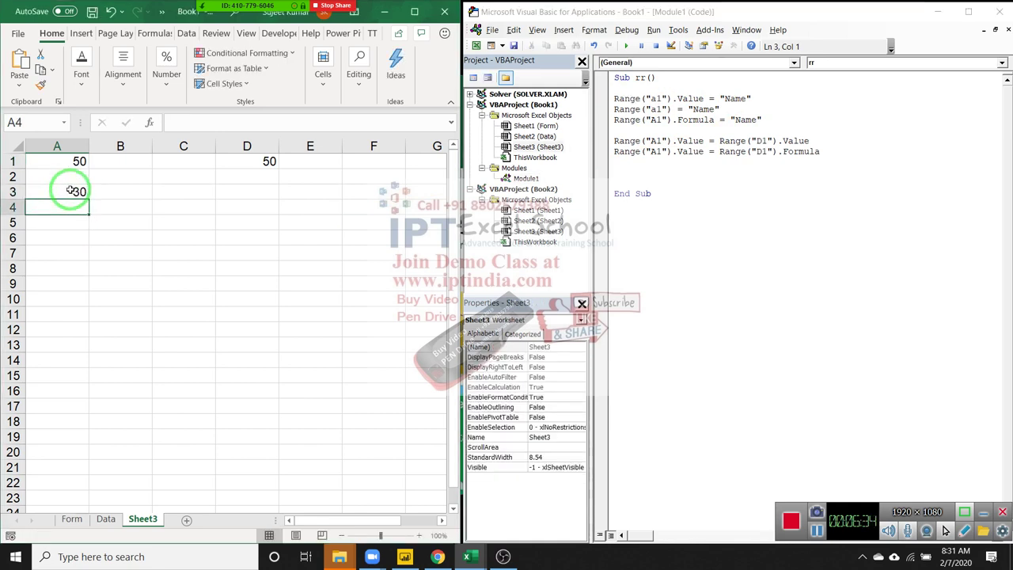
click(71, 191)
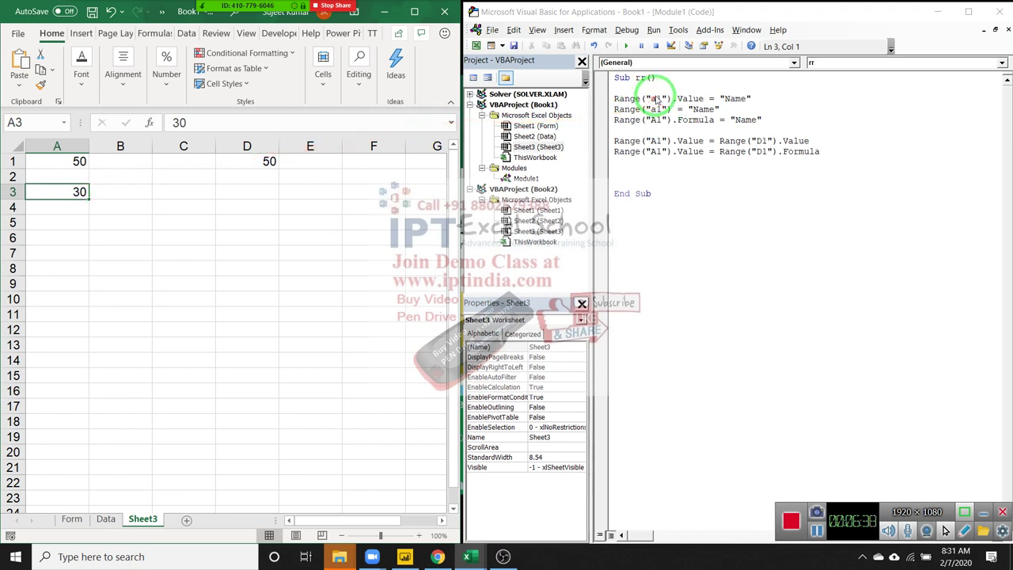
Highlight the first Range("a1") assignment statements in the rr macro code
drag(633, 100, 68, 147)
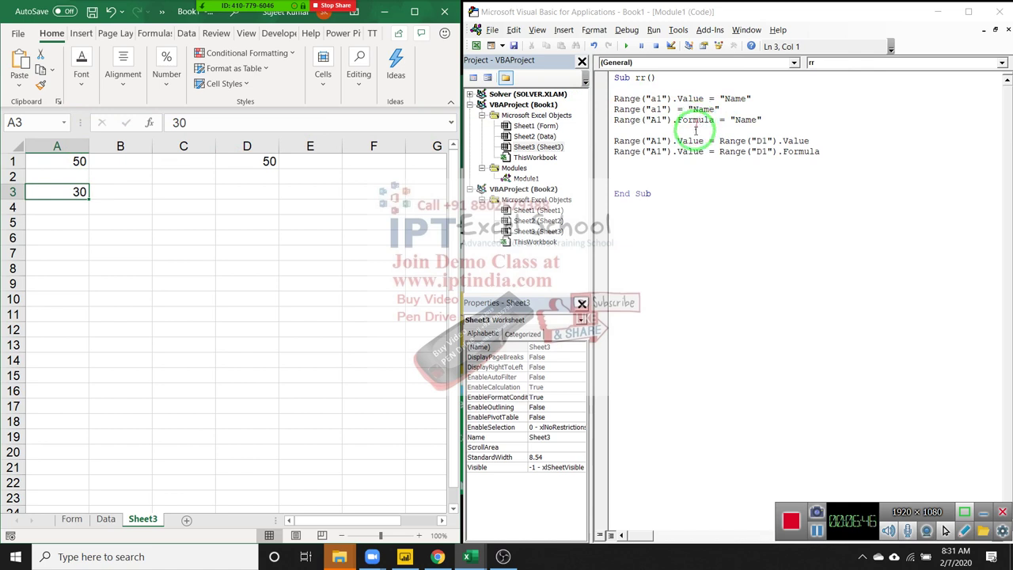
mouse_move(694, 131)
mouse_down()
mouse_move(169, 202)
mouse_move(335, 232)
mouse_up()
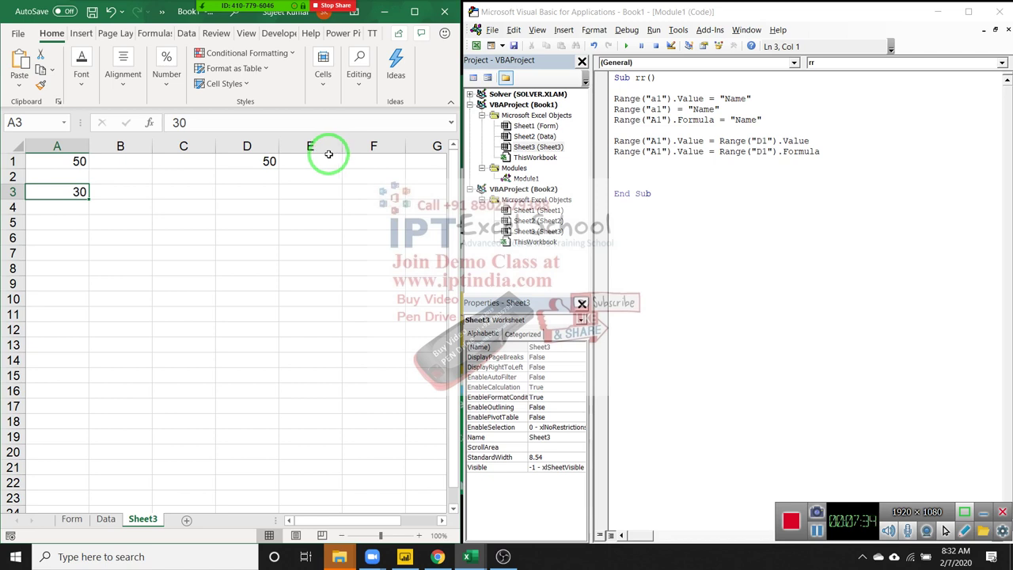
click(704, 141)
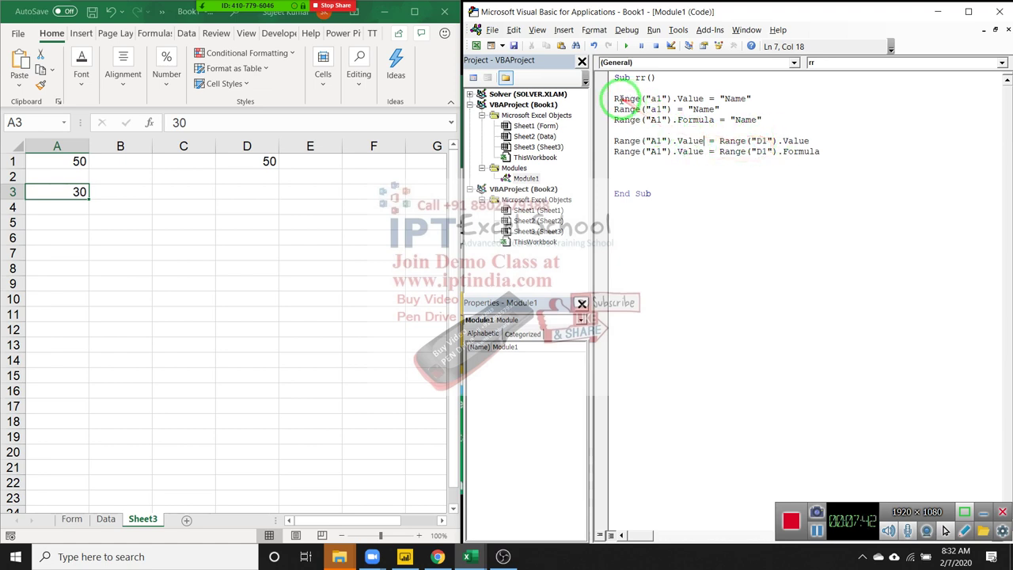
drag(615, 98, 751, 98)
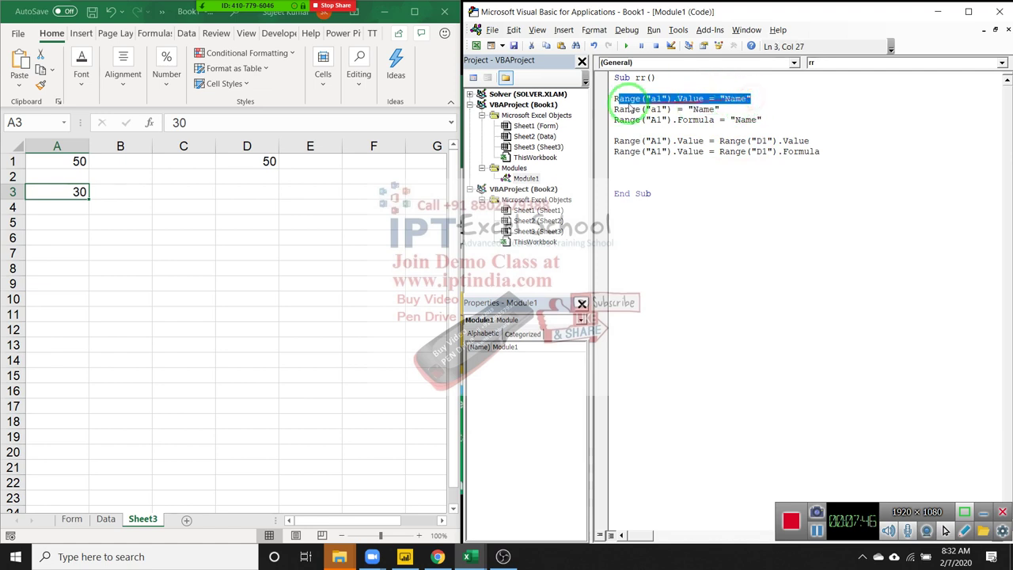
drag(615, 98, 639, 98)
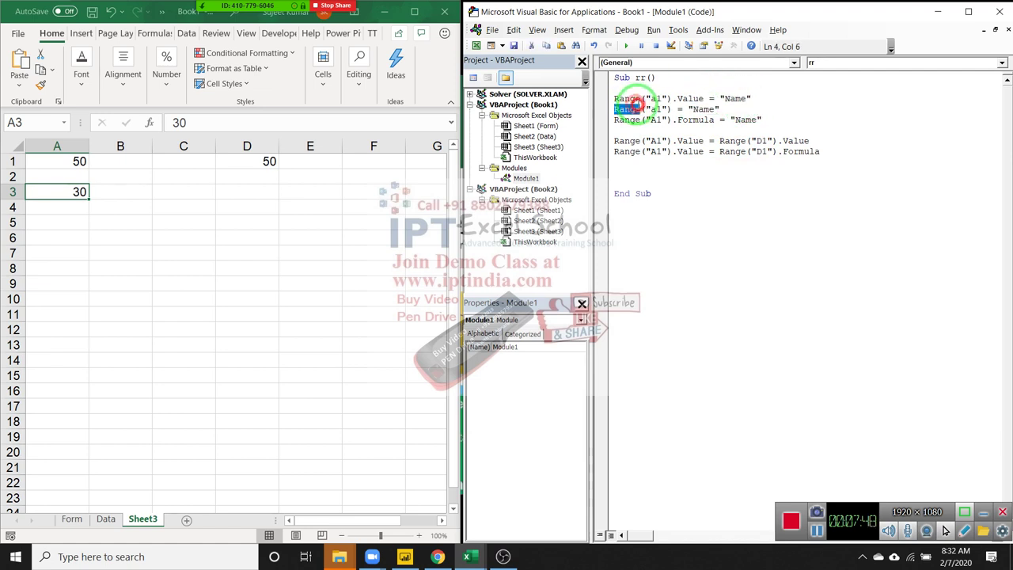
drag(719, 108, 615, 107)
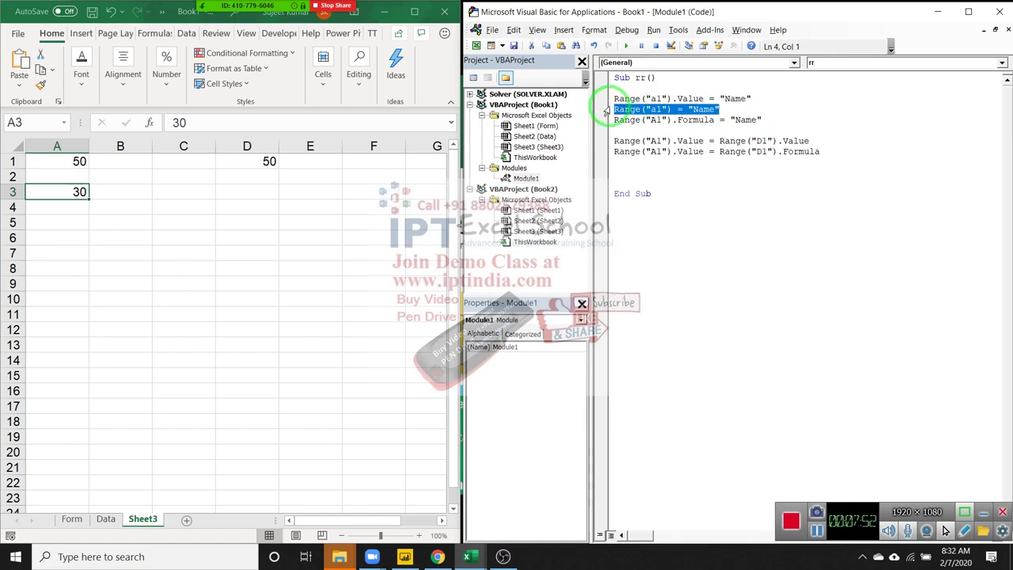
mouse_move(615, 119)
mouse_down()
mouse_move(698, 121)
mouse_move(607, 100)
mouse_up()
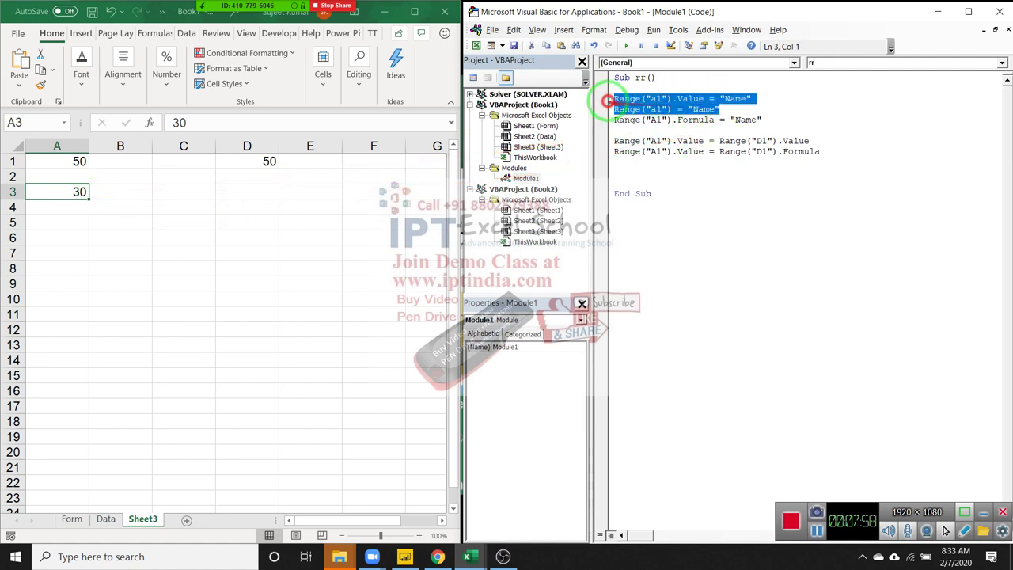
Replace the contents of cell A1 on Sheet3 with the text Name
click(79, 161)
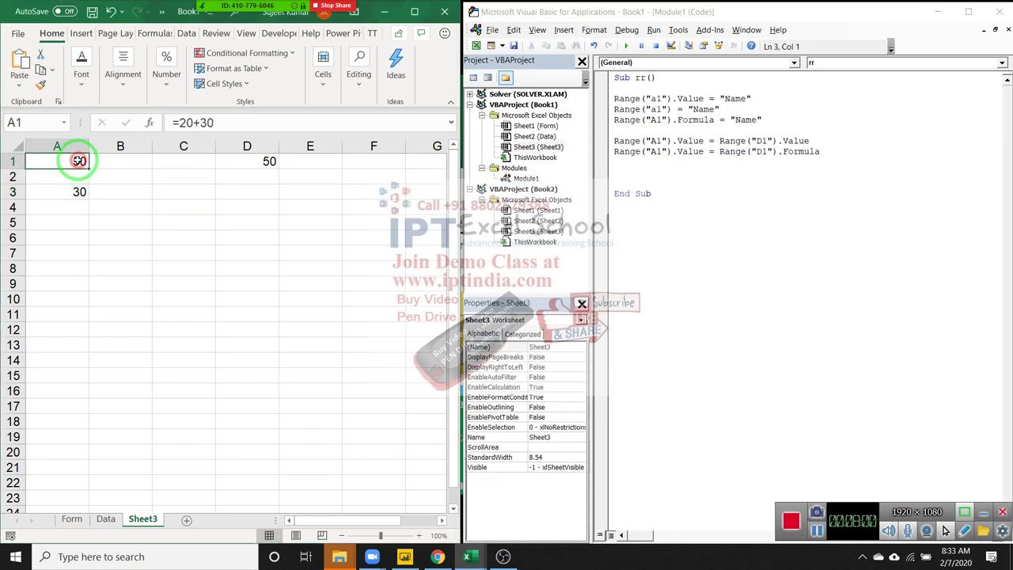
text(NBame)
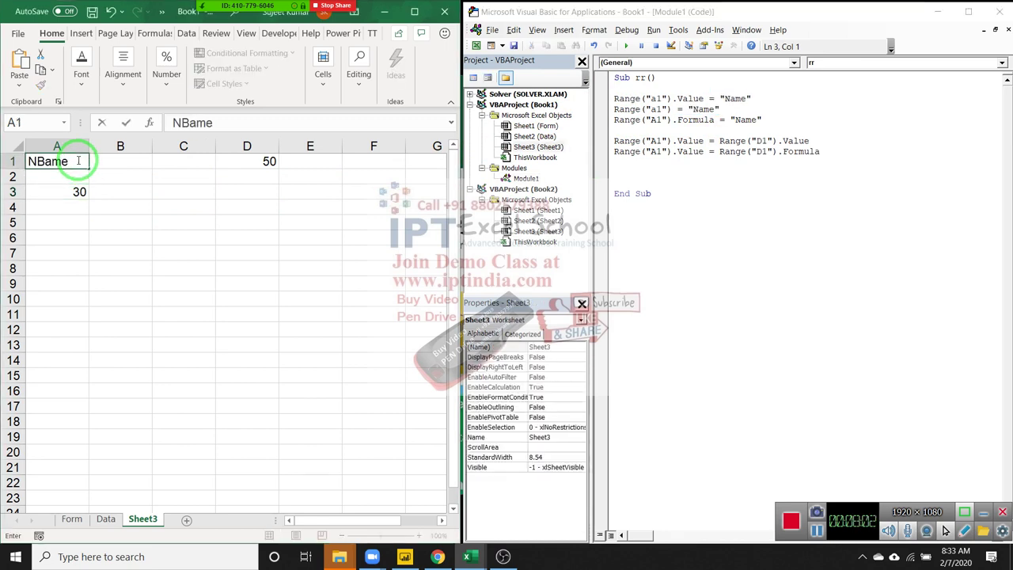
text(me)
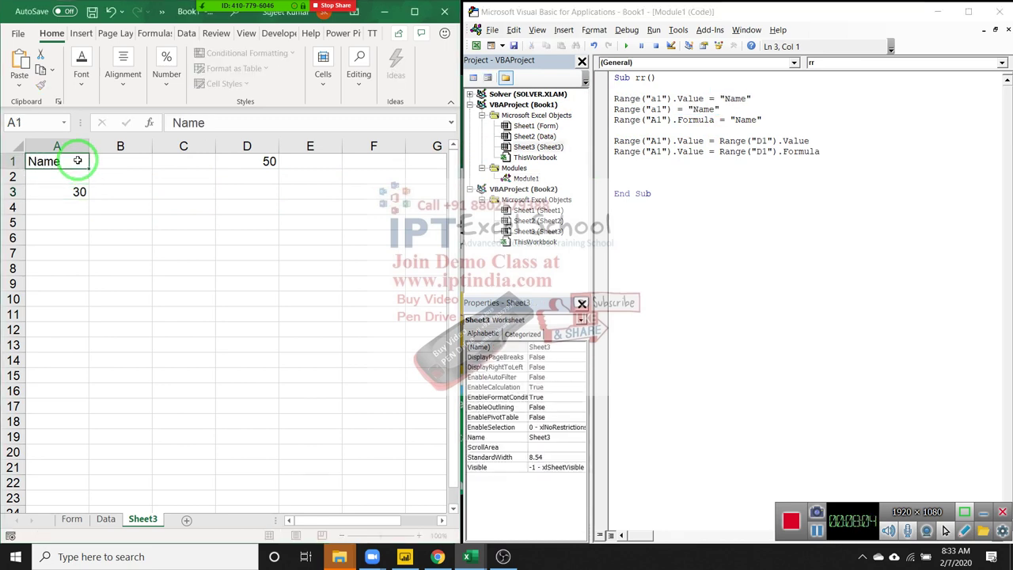
key(Return)
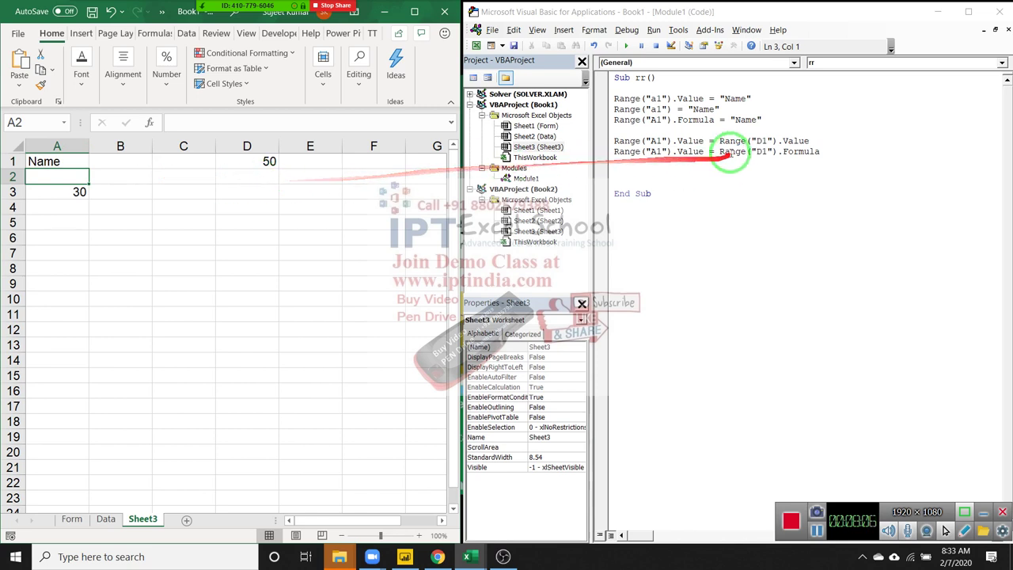
drag(766, 119, 615, 120)
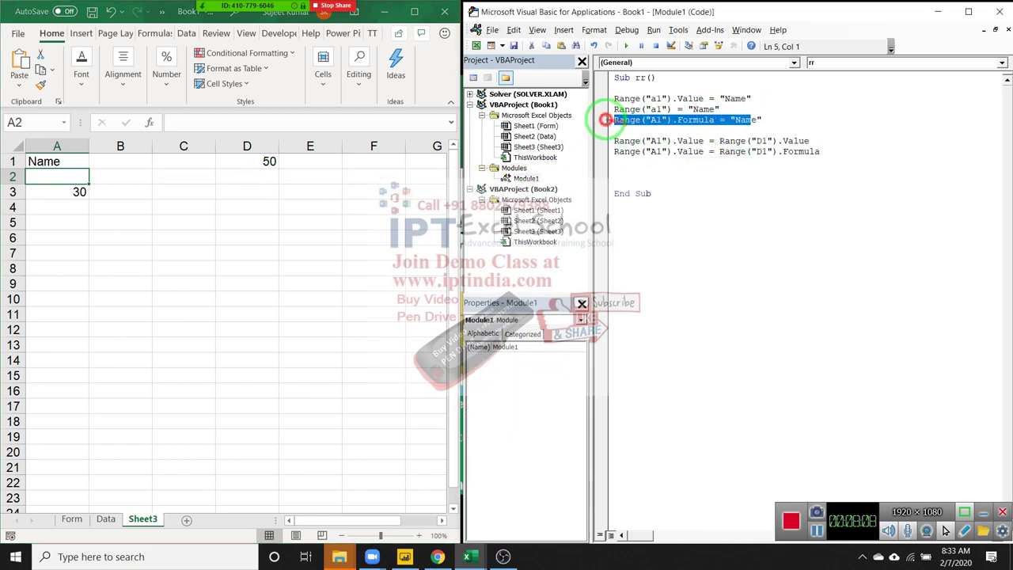
click(56, 161)
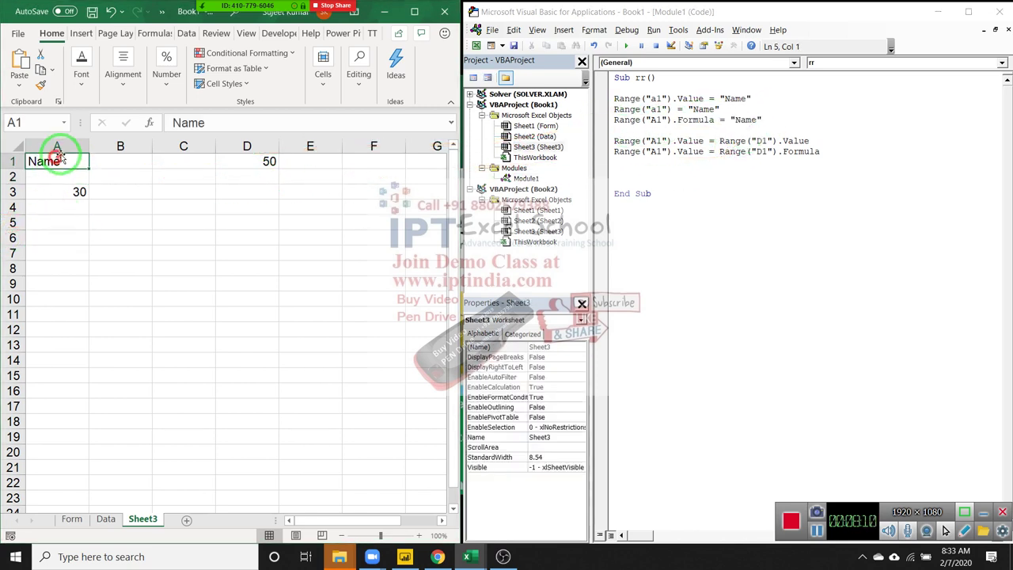
drag(200, 122, 117, 117)
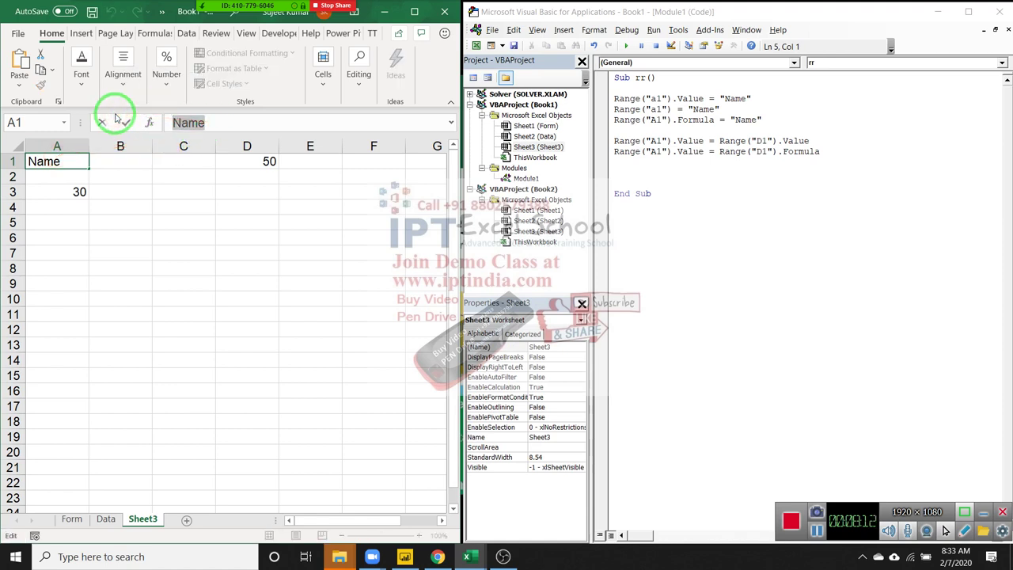
text(Nam)
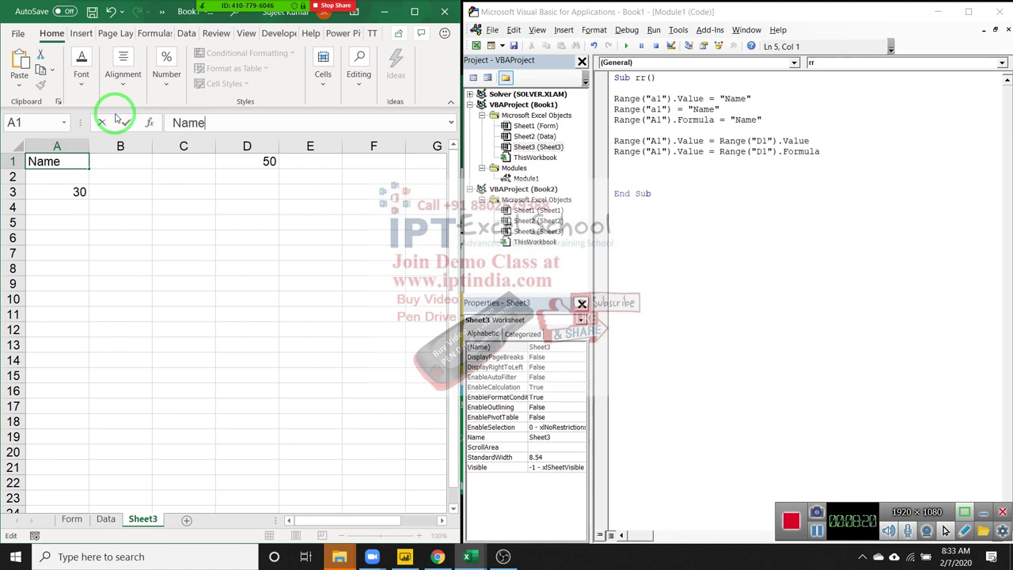
Discard the stray entries in A5, then enter the formula =20+30 there so it shows 50
click(57, 225)
text(d)
key(Escape)
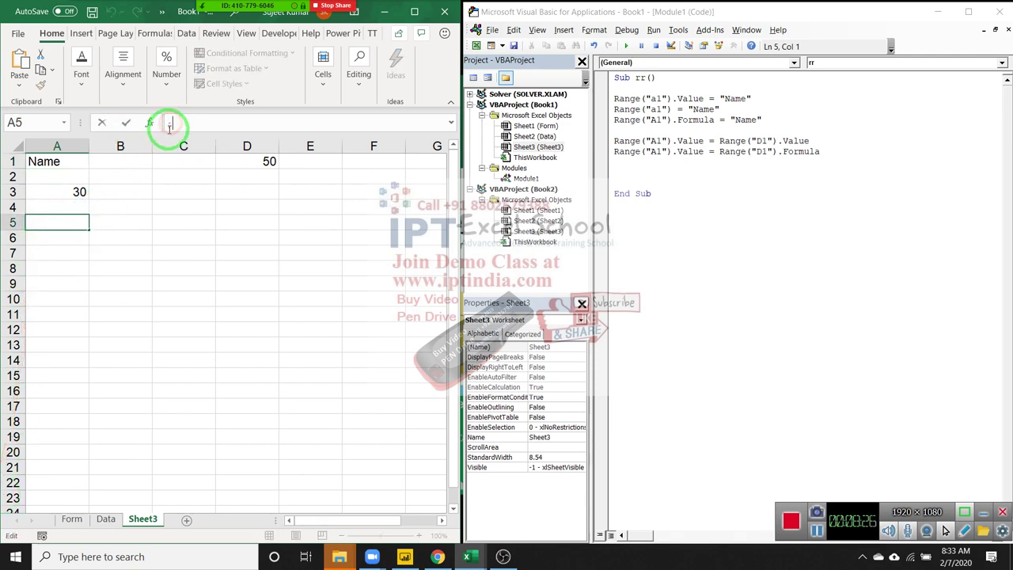
text(asd)
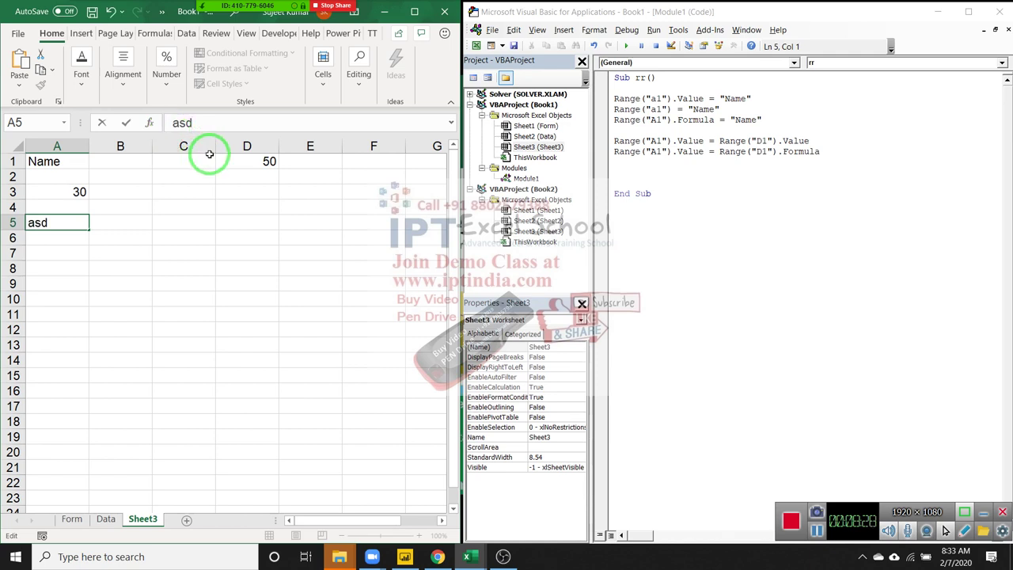
key(Escape)
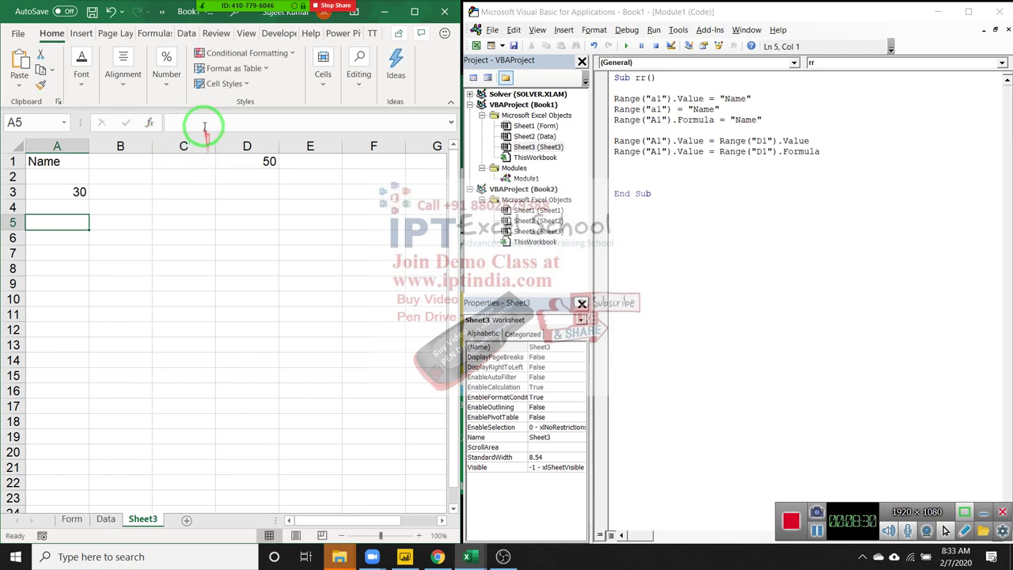
click(204, 123)
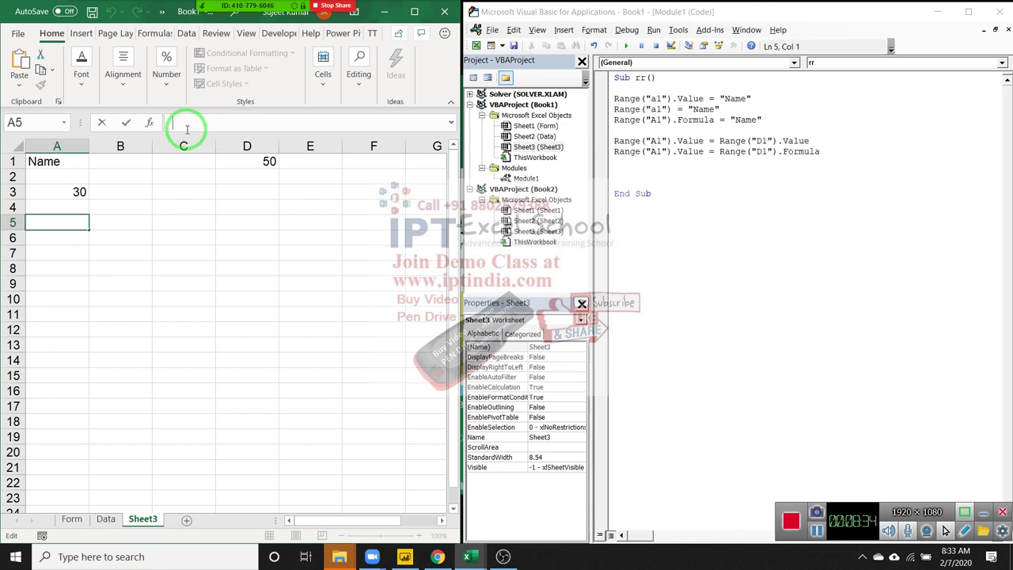
click(186, 129)
text(=20+30)
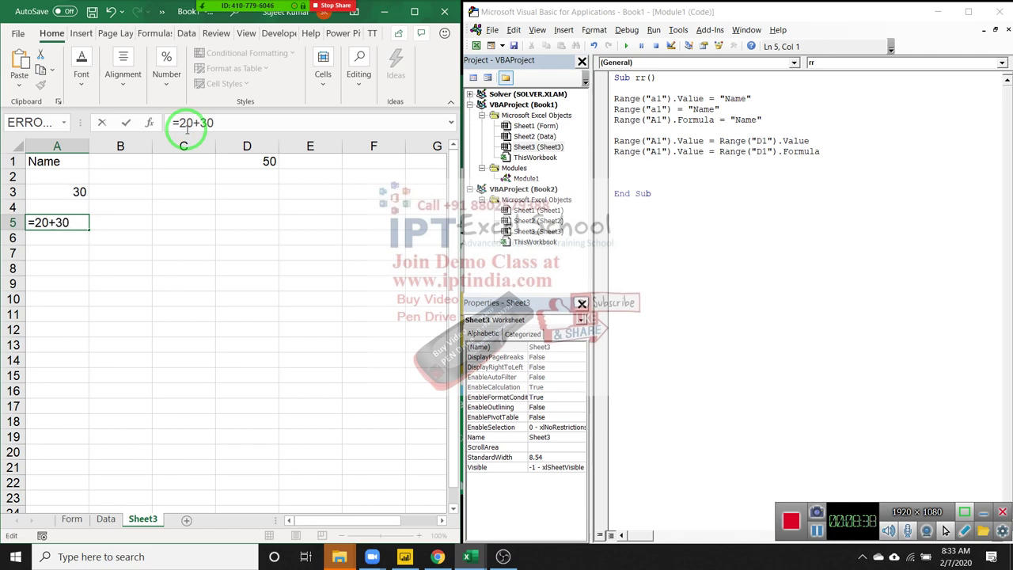
key(Return)
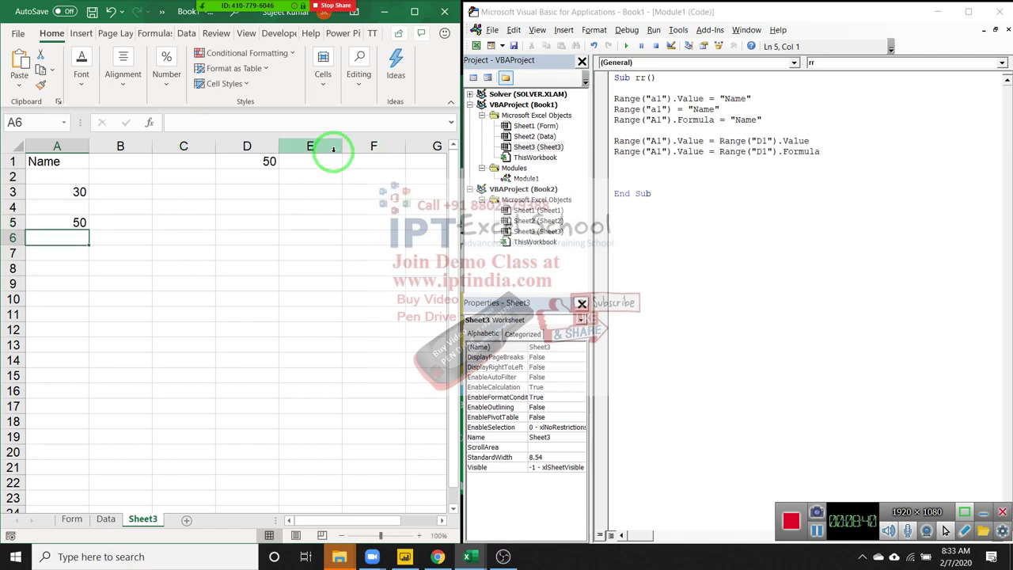
click(54, 222)
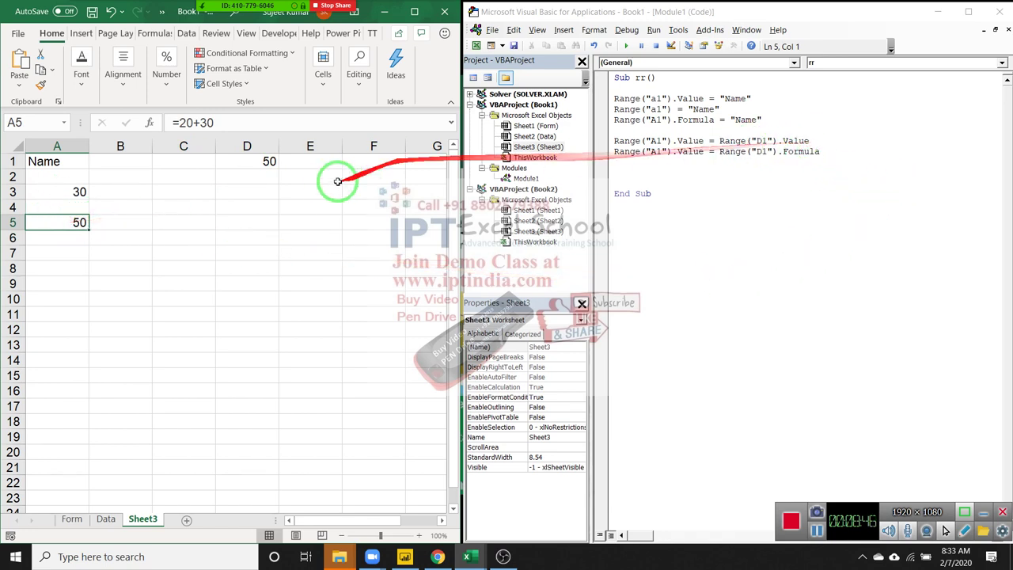
Check D1's formula, then overwrite A1's Name with the value 50
drag(641, 140, 651, 140)
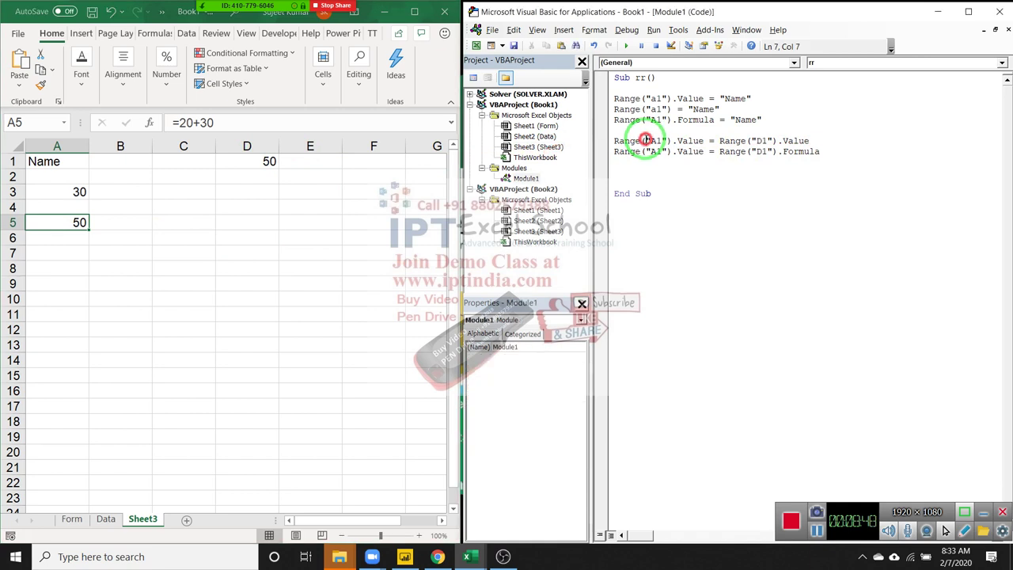
double_click(736, 140)
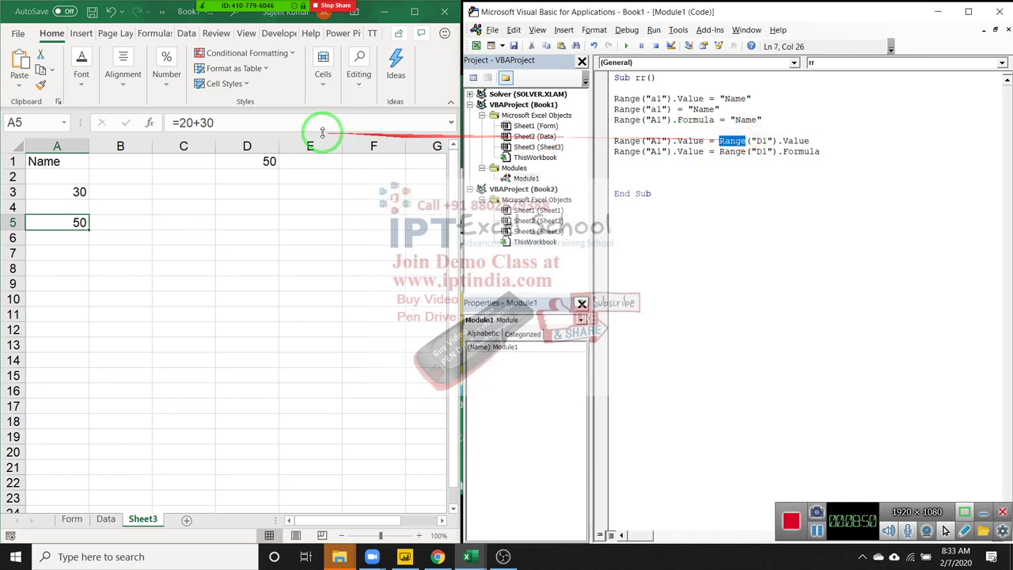
click(262, 157)
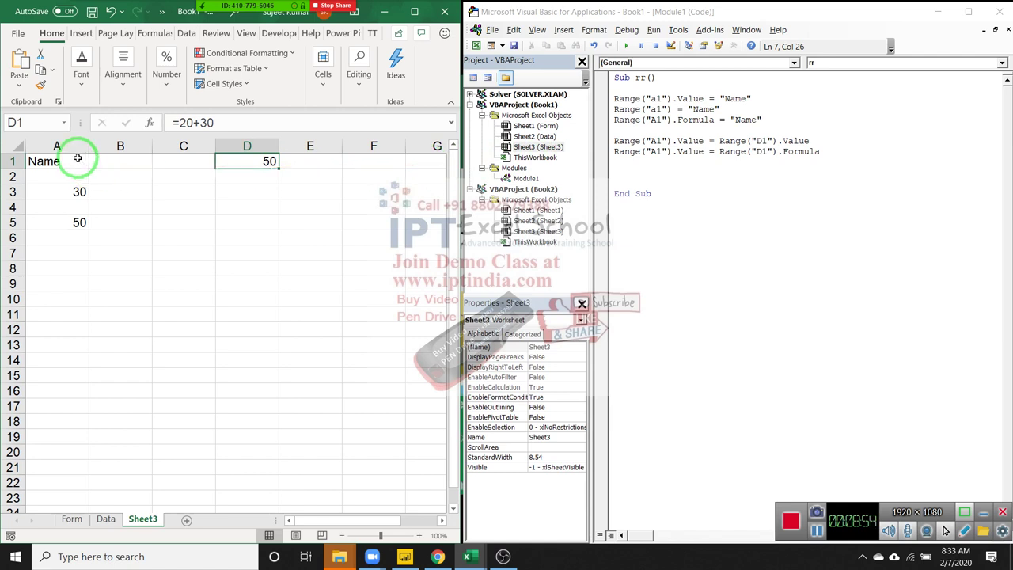
click(38, 161)
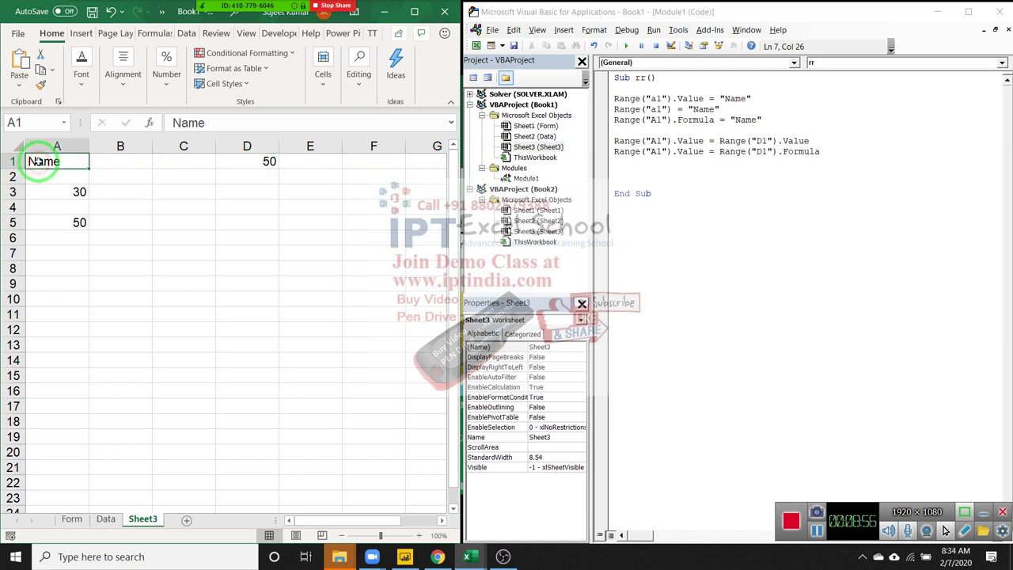
text(50)
key(Return)
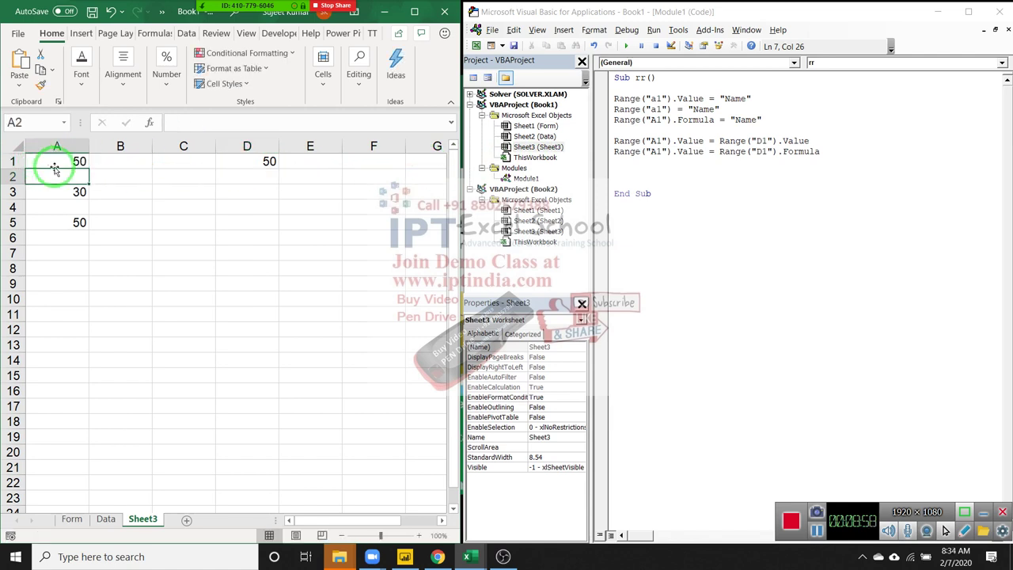
click(55, 166)
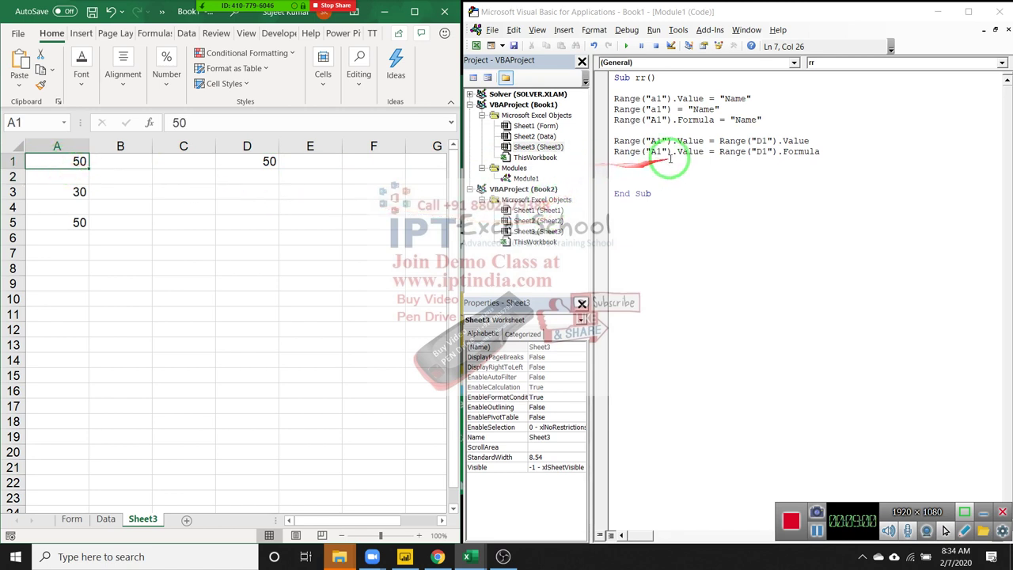
Copy the =20+30 formula text from D1 and paste it into A1
click(677, 152)
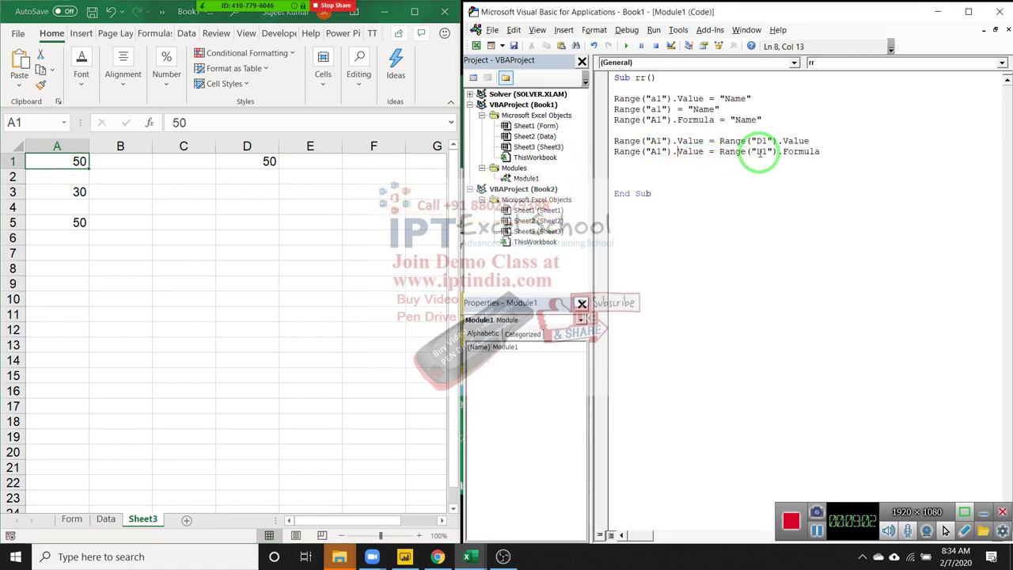
click(249, 160)
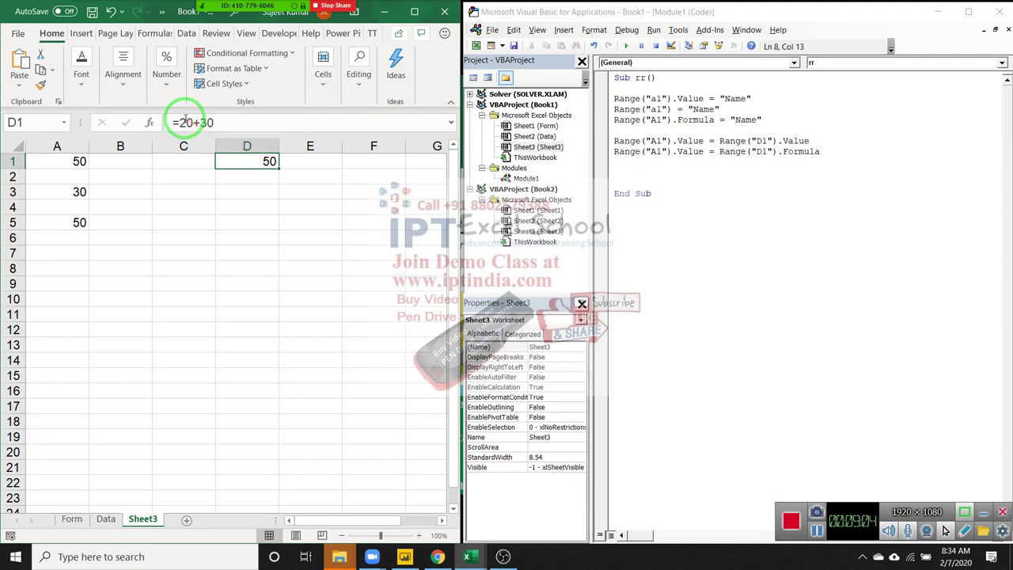
mouse_move(179, 123)
mouse_down()
mouse_move(214, 123)
mouse_move(109, 123)
mouse_up()
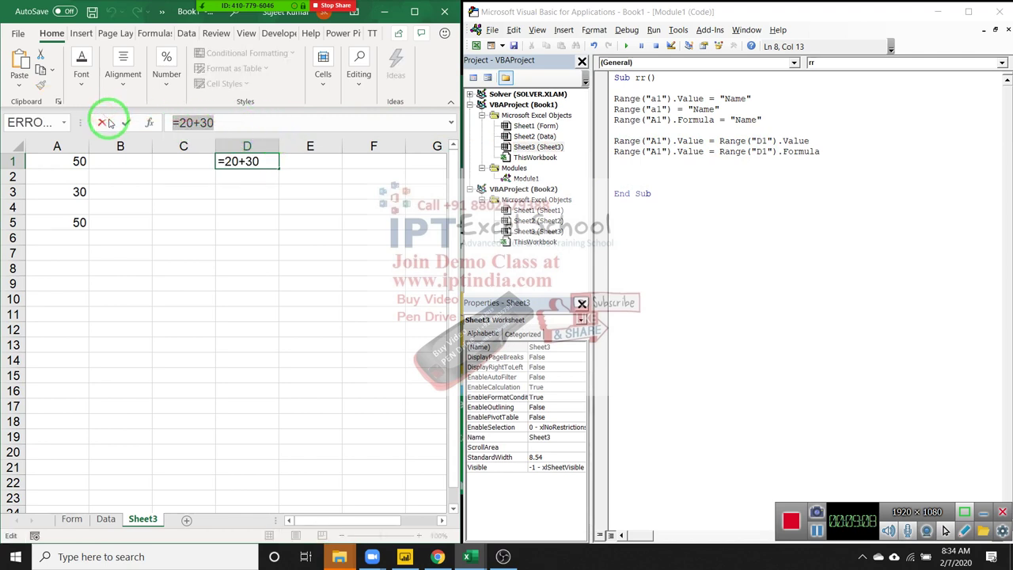
key(ctrl+c)
click(53, 160)
key(ctrl+v)
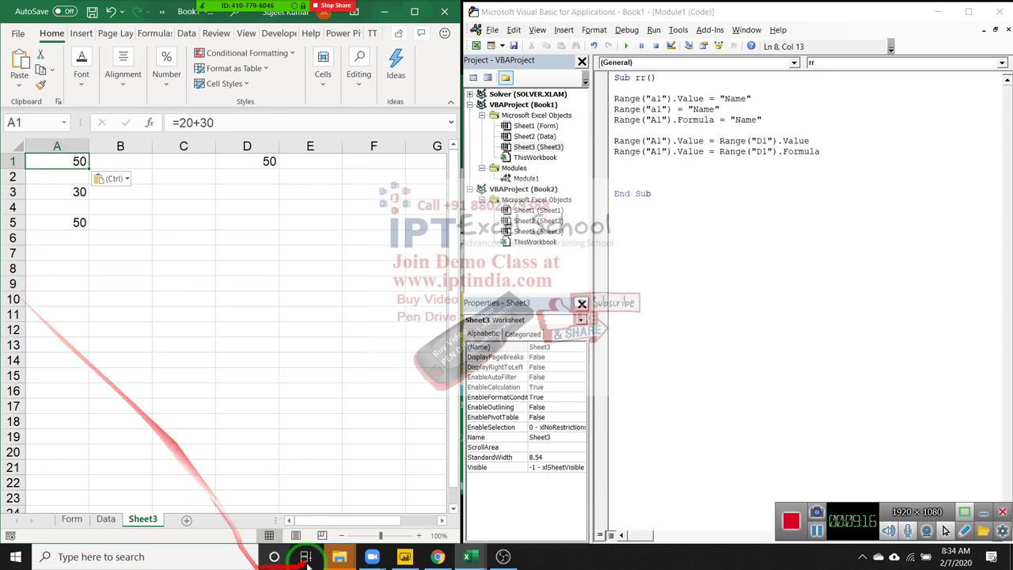
click(440, 558)
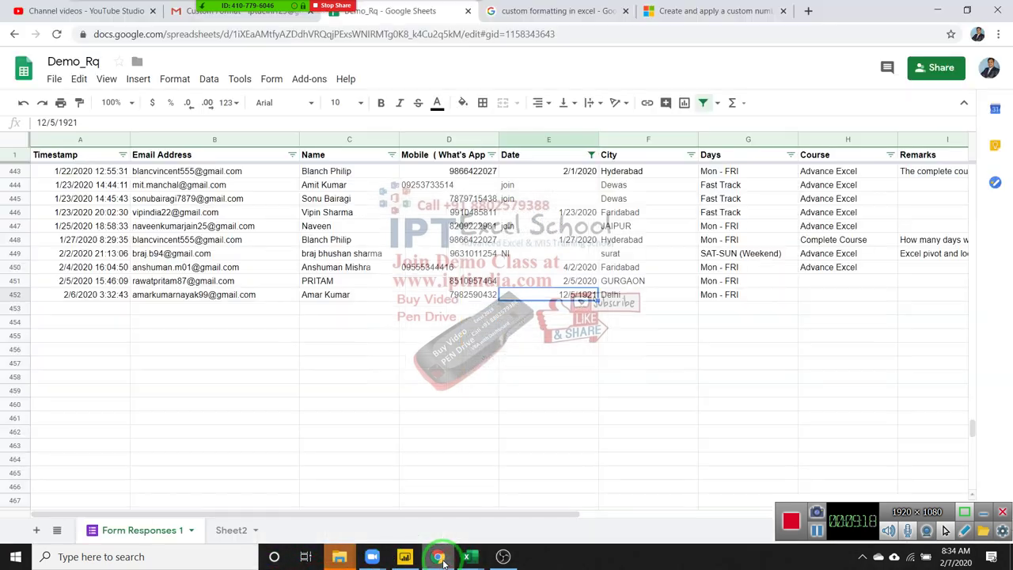
click(441, 558)
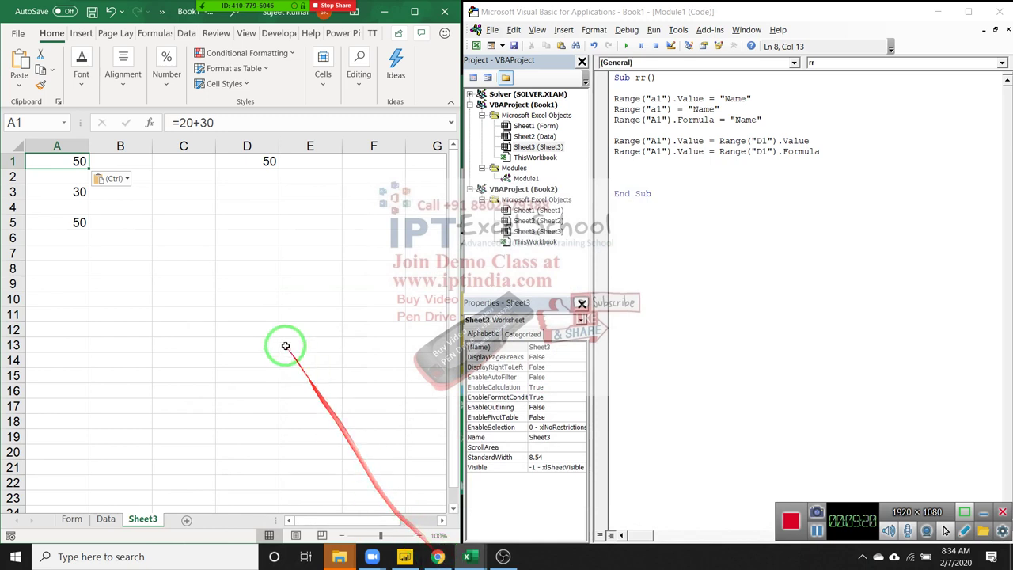
Delete the test values in B1:E7 and A1:A5, leaving Sheet3 blank
click(224, 252)
drag(704, 168, 606, 98)
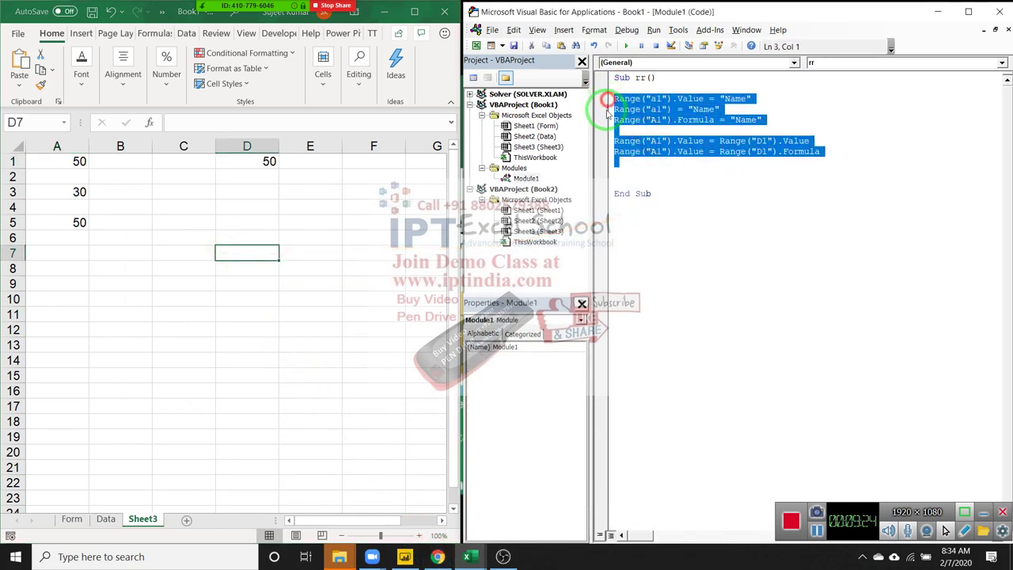
mouse_move(91, 247)
mouse_down()
mouse_move(66, 164)
mouse_move(290, 138)
mouse_up()
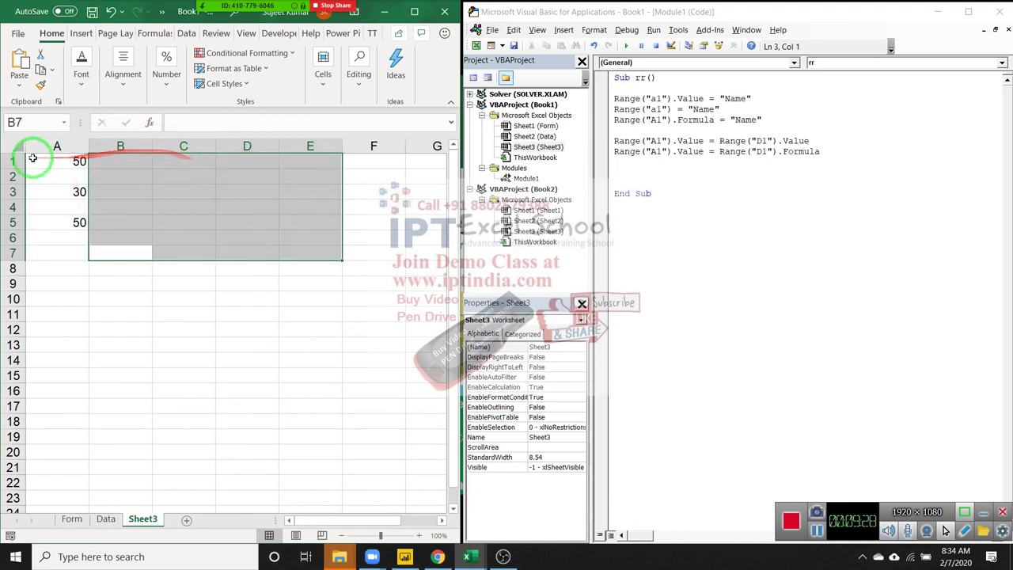
drag(31, 160, 68, 228)
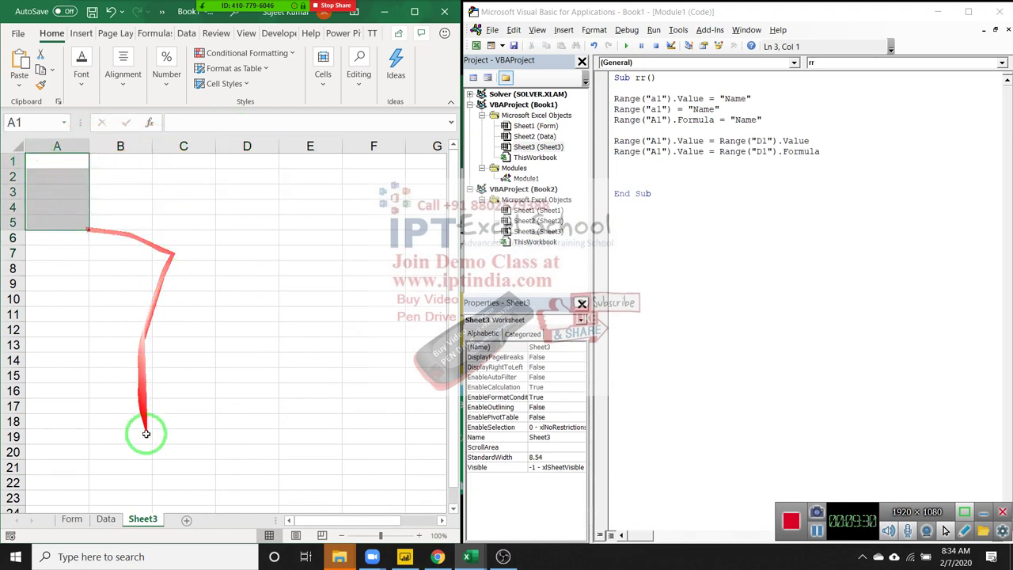
click(105, 518)
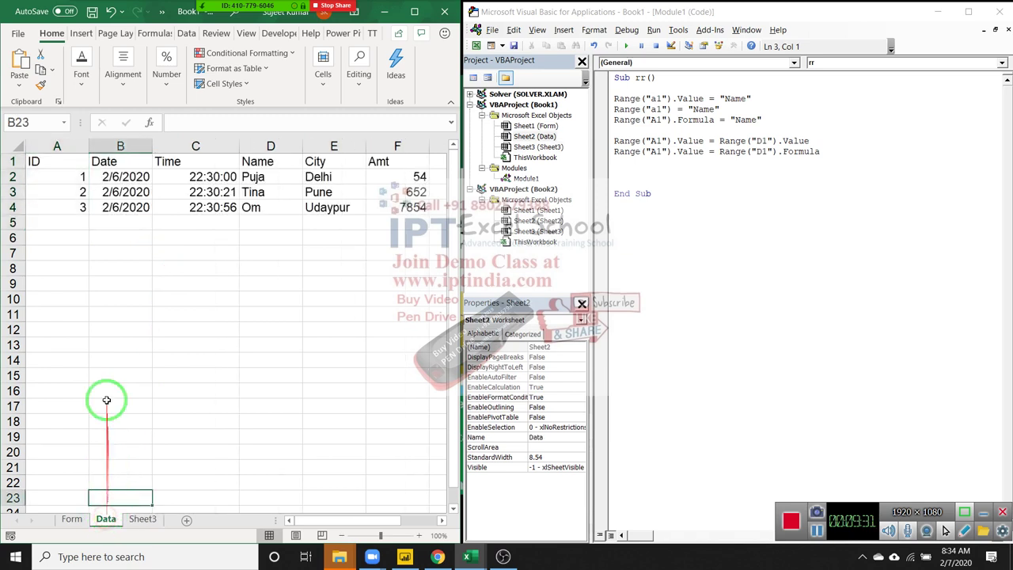
click(78, 222)
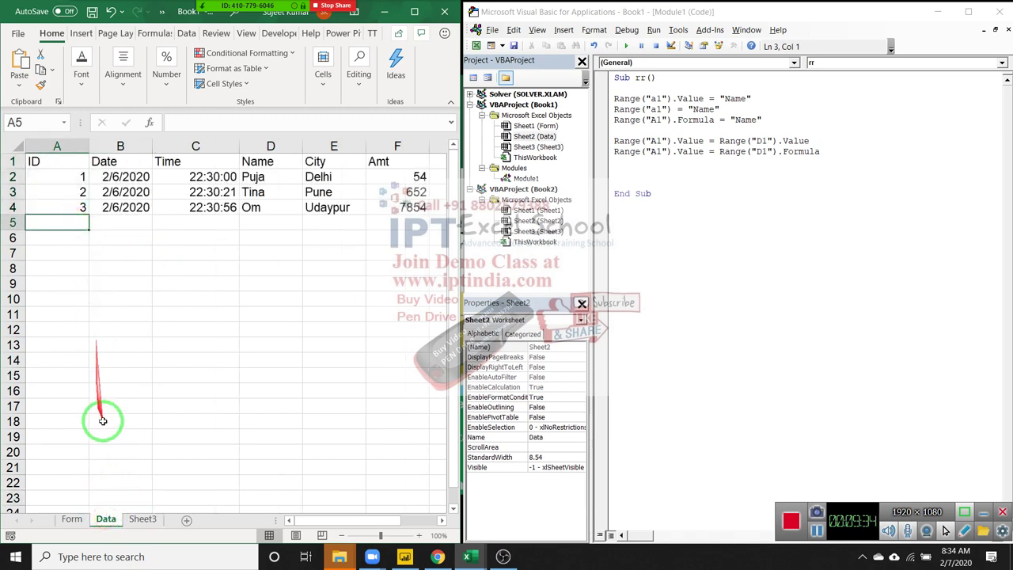
click(150, 518)
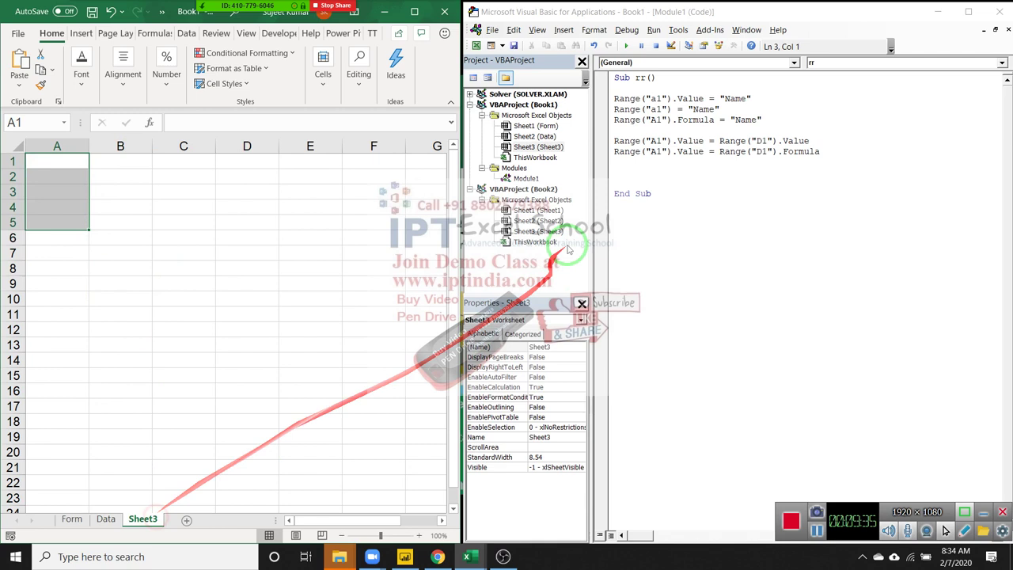
shift+click(663, 166)
Add a Sheets("Data").Select line above End Sub and begin a range("A reference beneath it
click(689, 174)
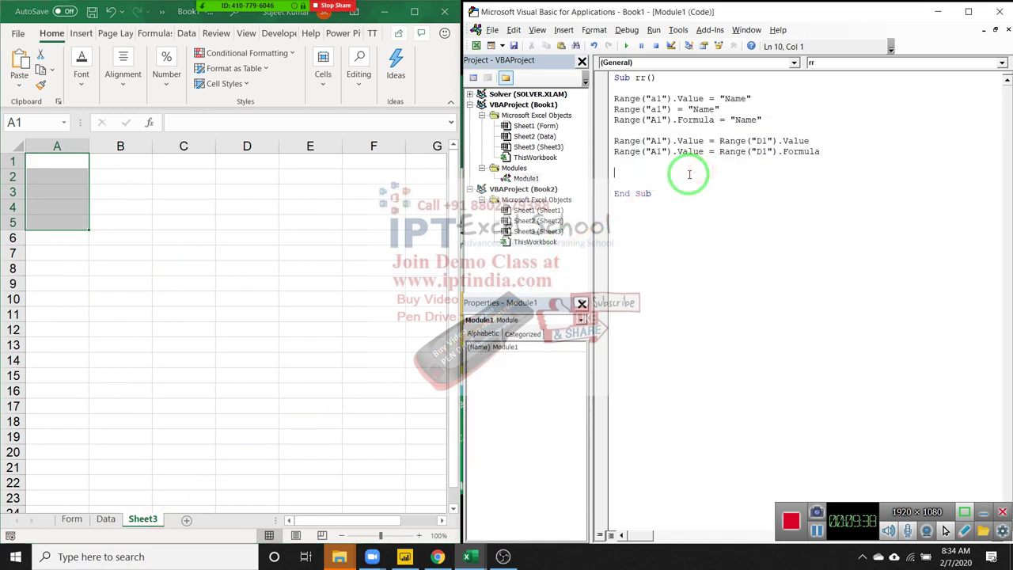
key(Return)
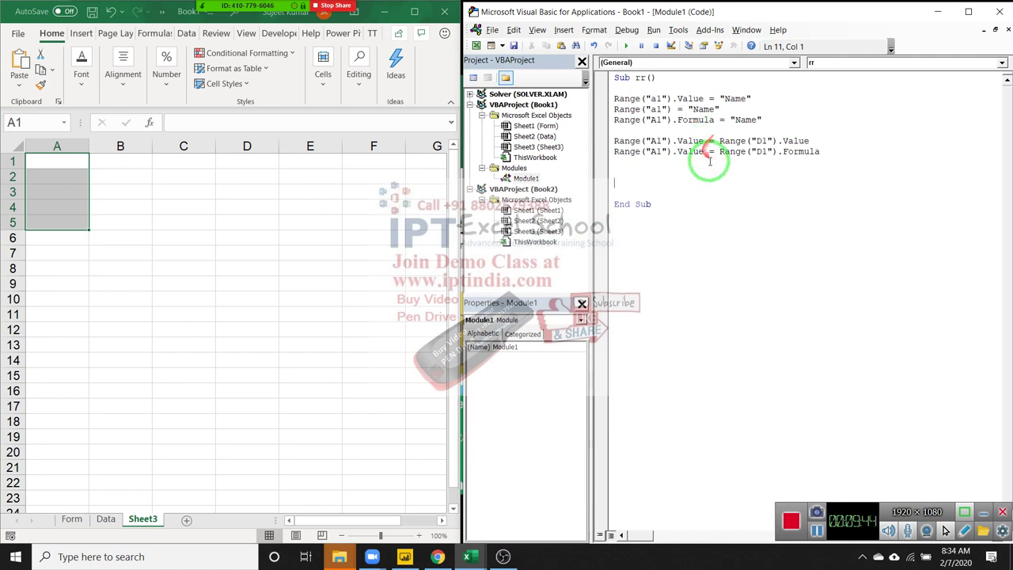
drag(708, 162, 614, 87)
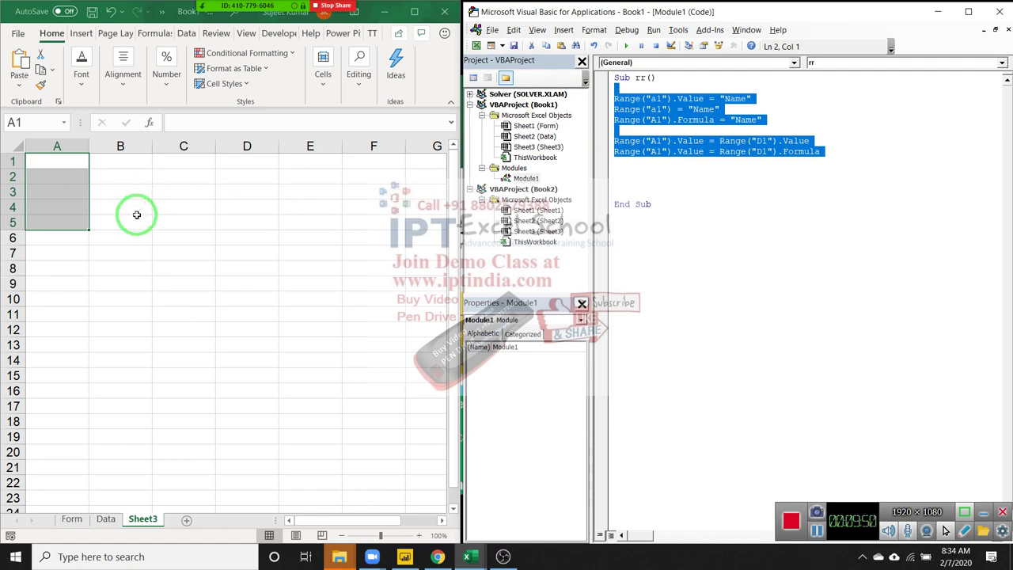
click(622, 176)
key(Return)
text(sheets)
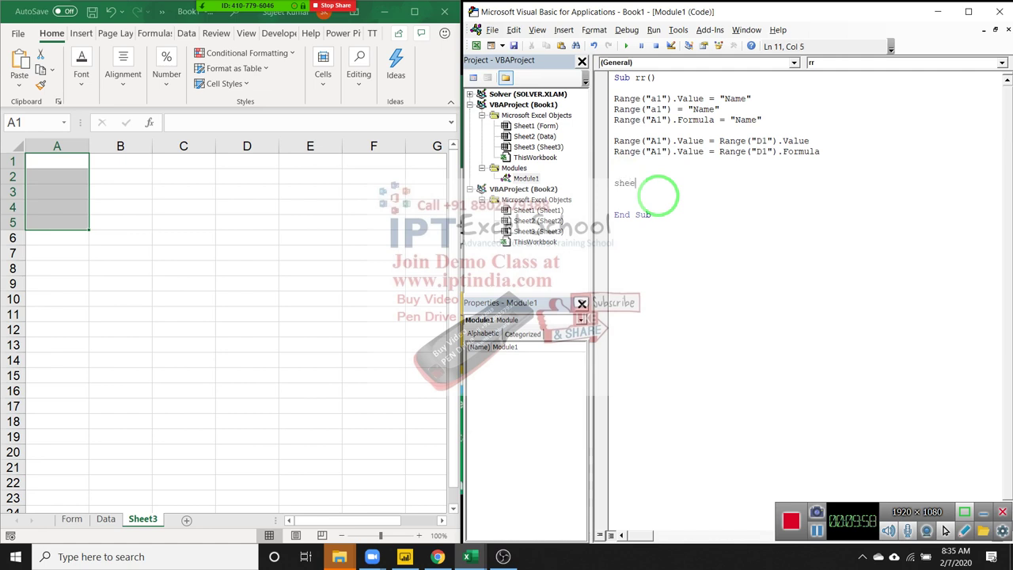
text(()
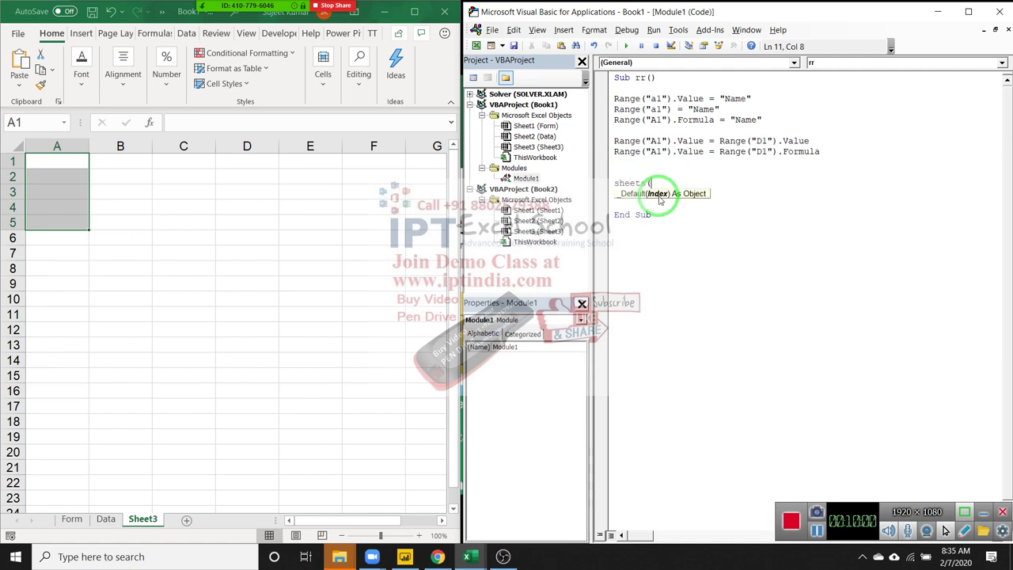
text("Data")
text().)
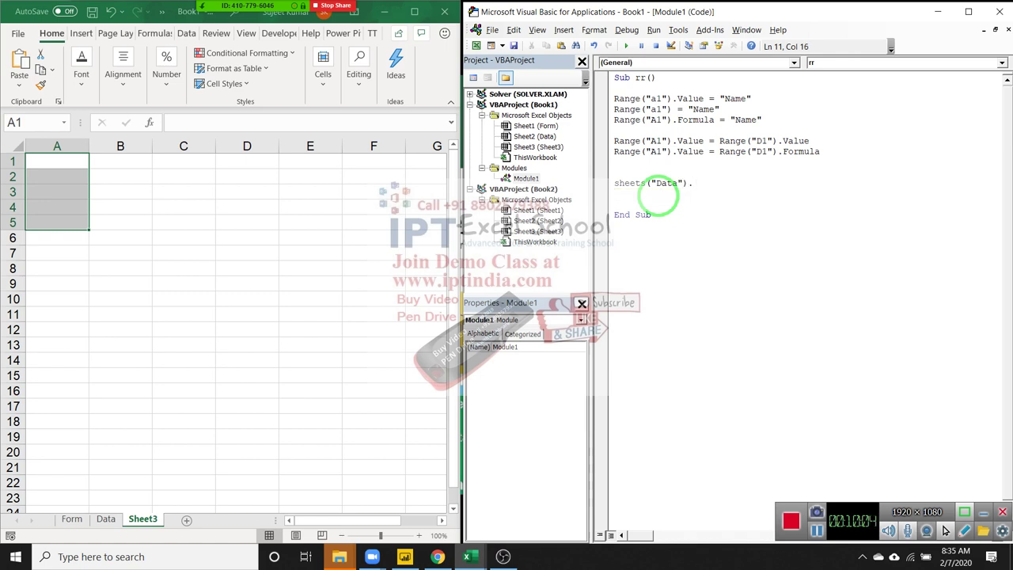
text(Select)
key(Return)
text(r)
text(ange()
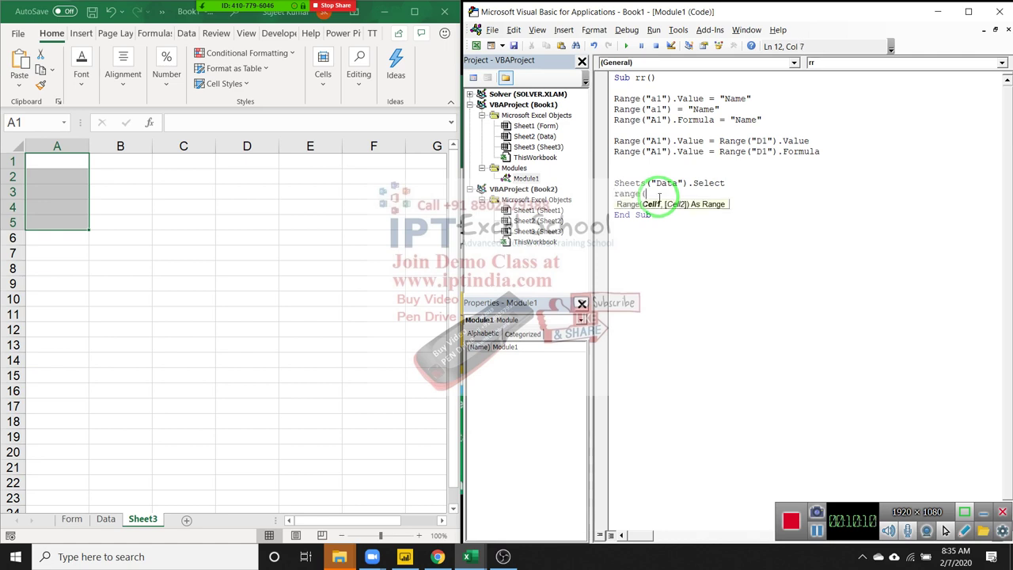
text("A4)
key(BackSpace)
key(BackSpace)
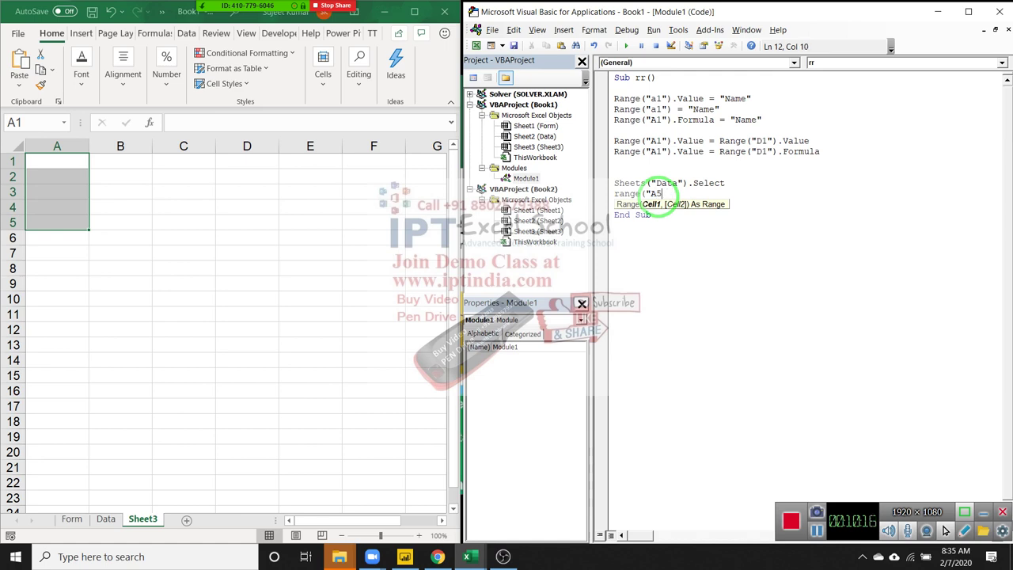
Complete the line as Range("A5").Value = 25, accepting Value from IntelliSense
text().)
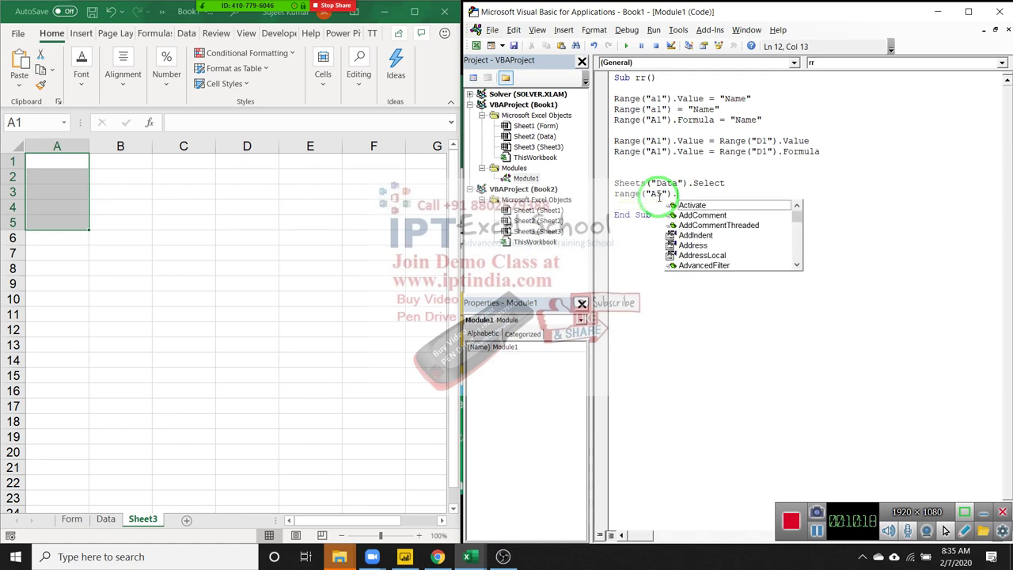
text(valu)
key(Tab)
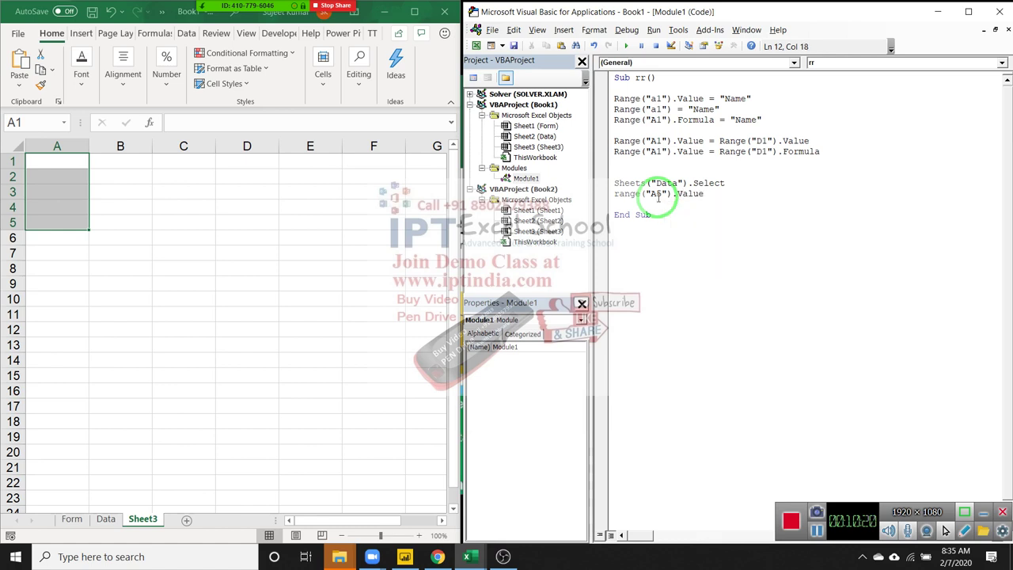
text(25)
key(Return)
Highlight the Sheets("Data").Select line, check cell A5 on the Data sheet, then return to Sheet3
key(shift+Down)
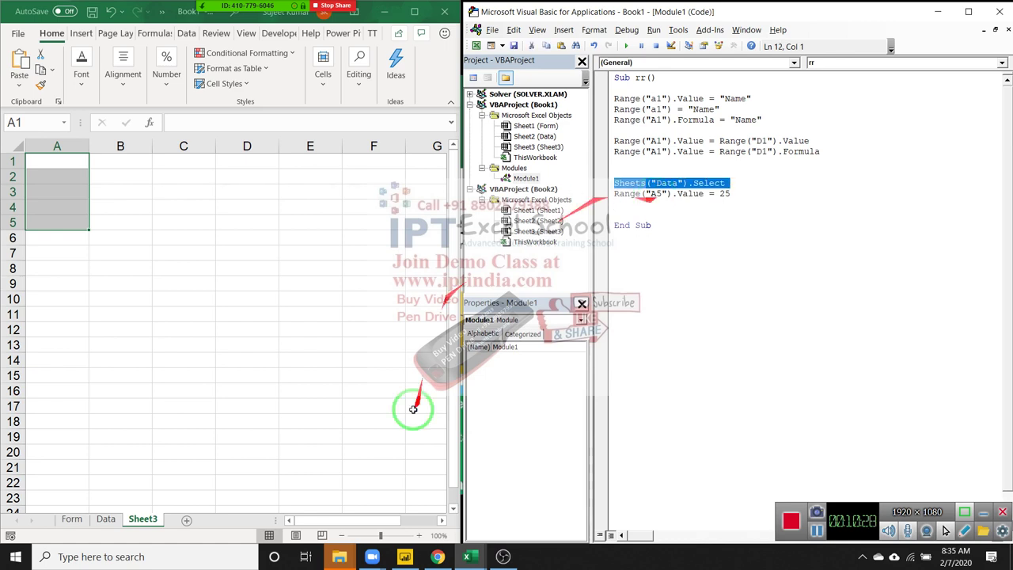
click(120, 520)
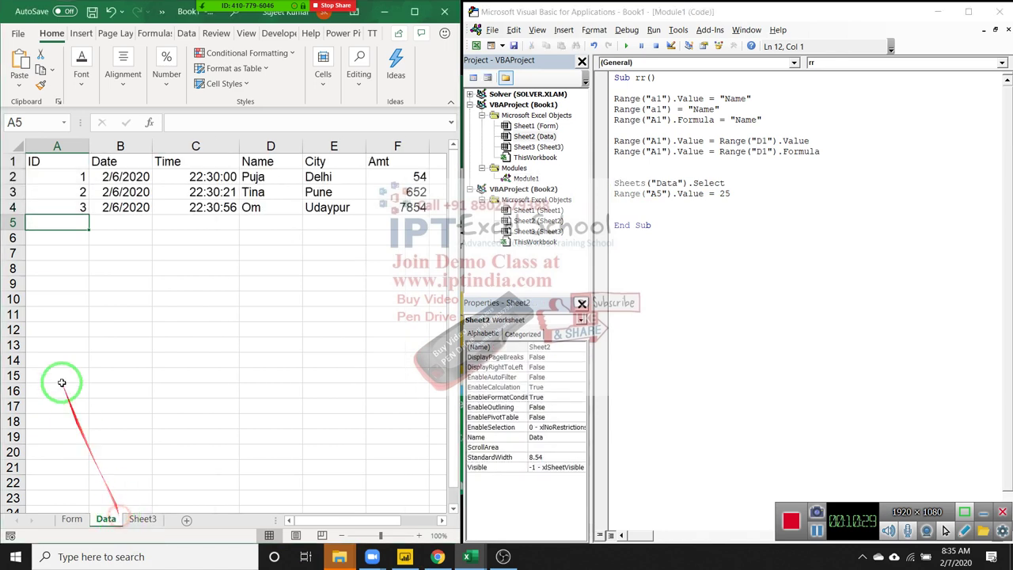
text(25)
click(77, 221)
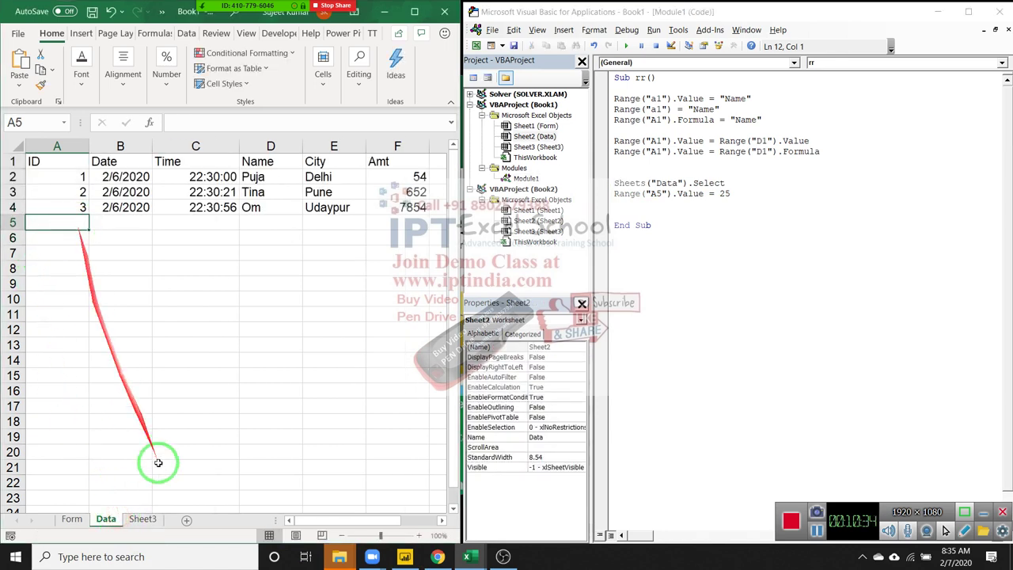
click(144, 519)
Below the A5 line, add Sheets("Data").Range("A5").Value = 25
click(621, 204)
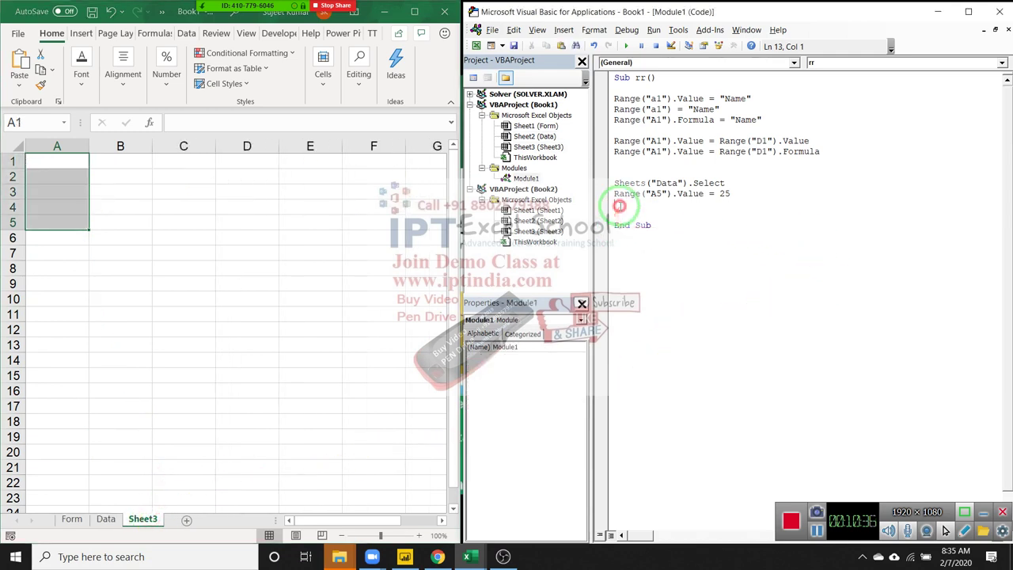
key(Return)
key(Down)
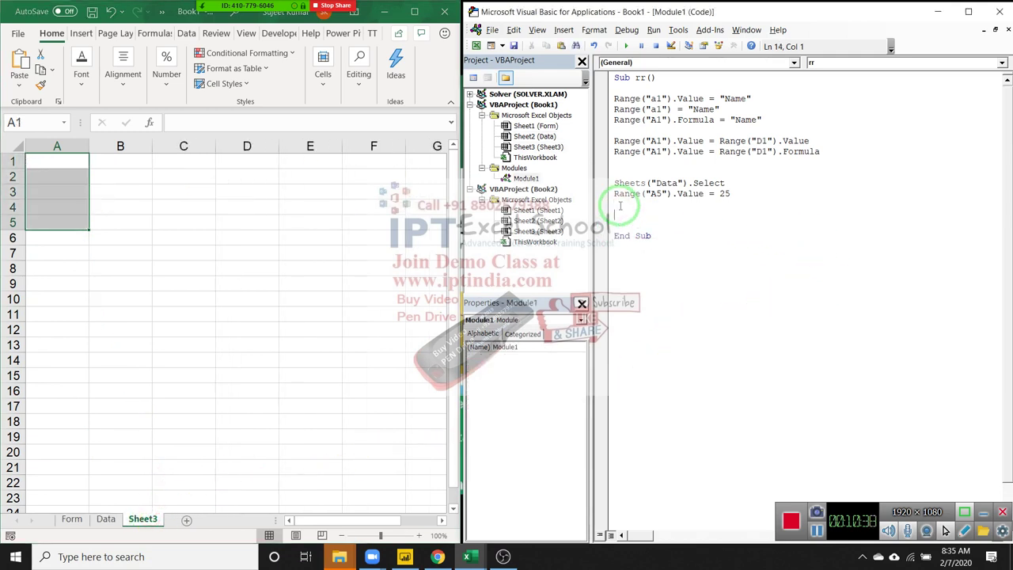
text(sheets)
text(()
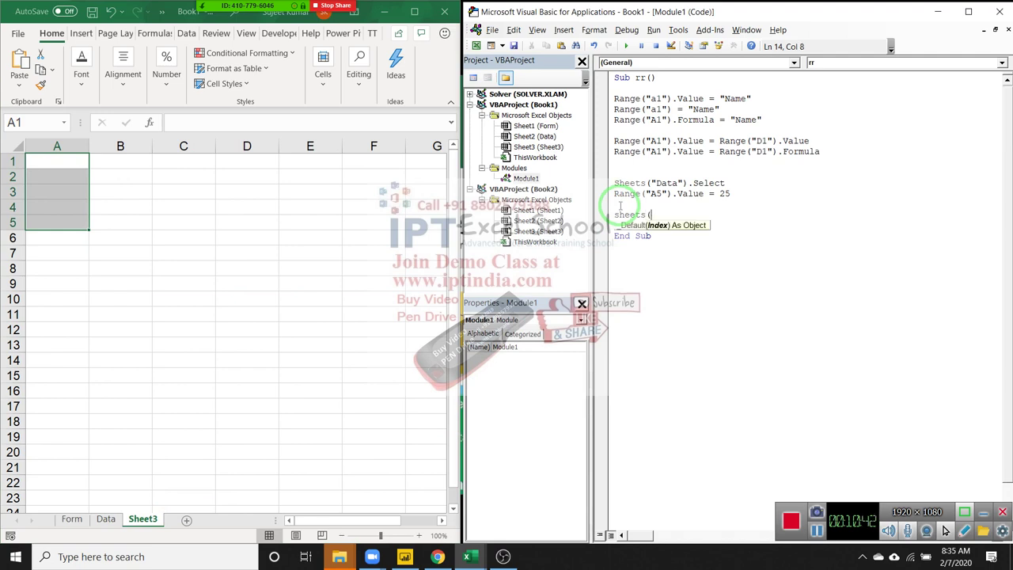
text("Data")
text())
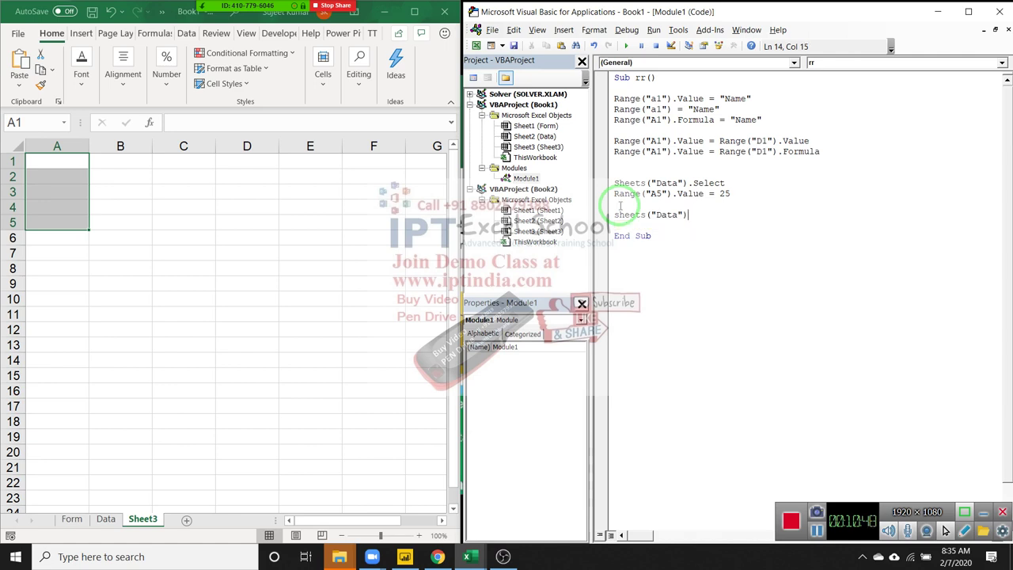
text(.range)
text(A)
text(6)
text(").)
text(value)
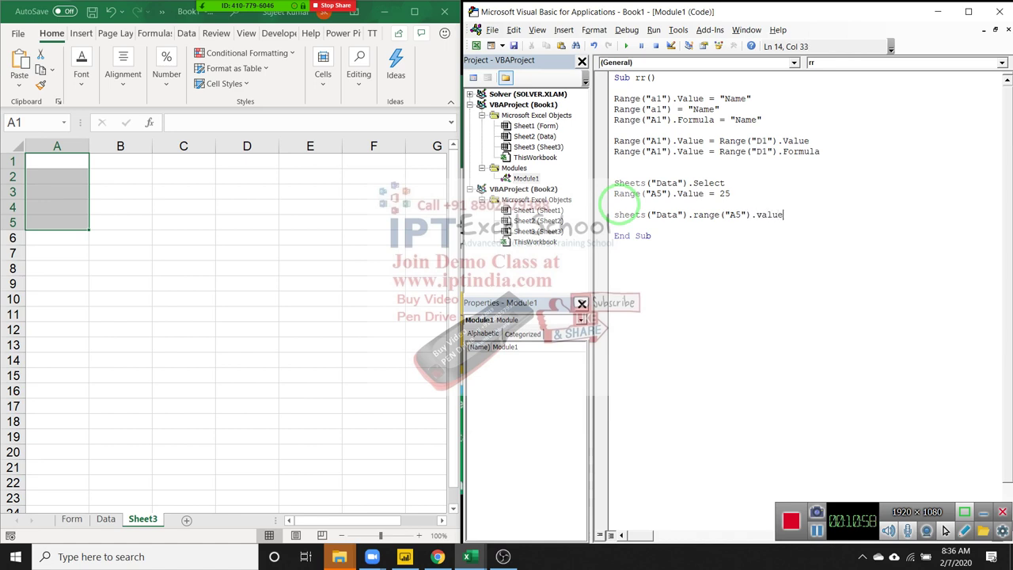
text(=25)
key(Return)
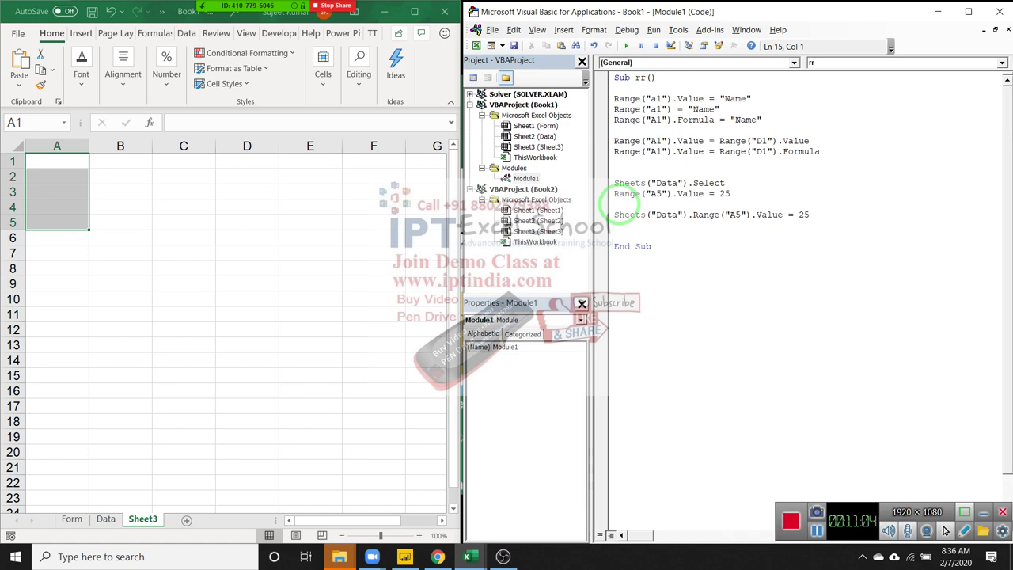
click(130, 188)
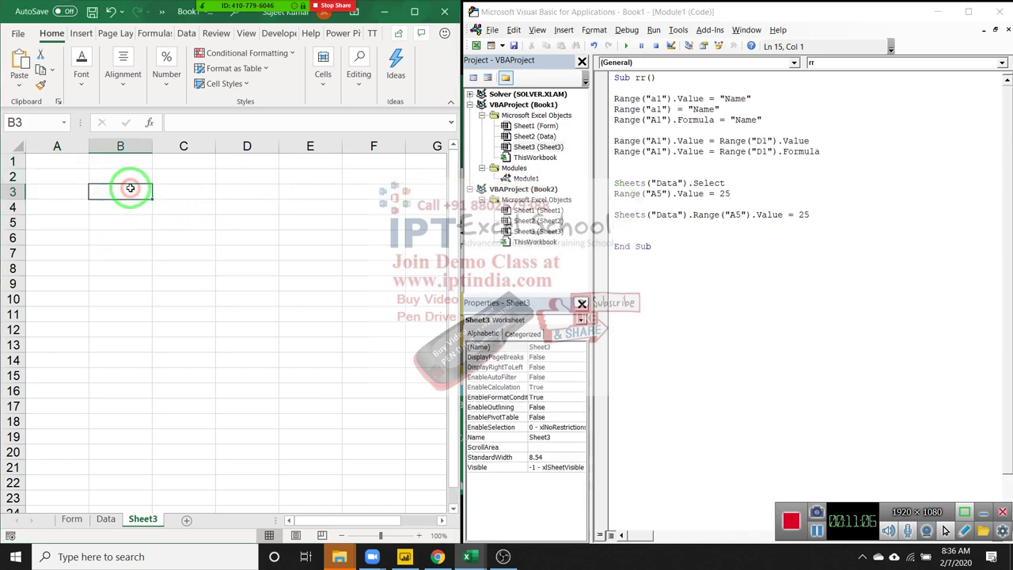
click(73, 159)
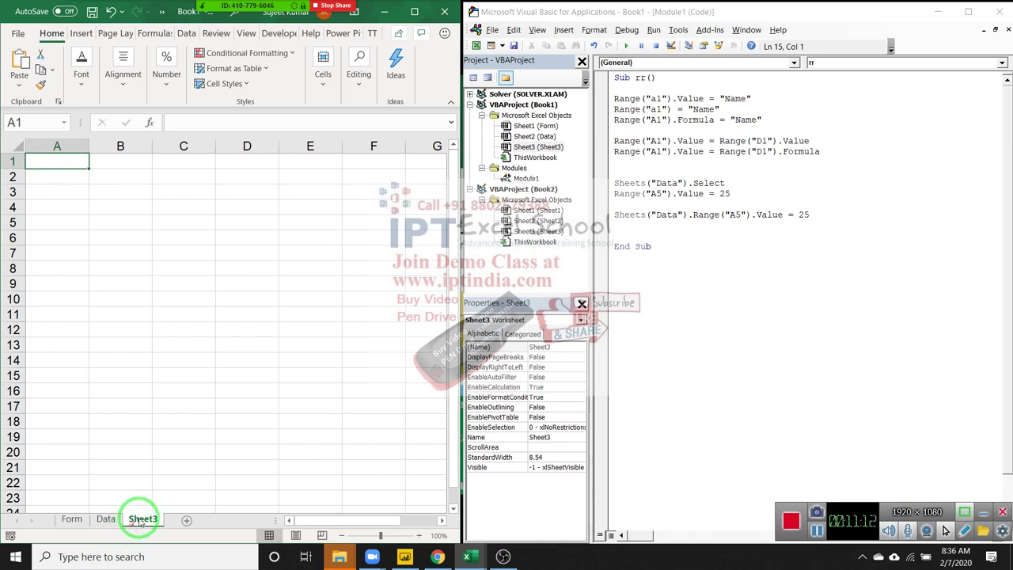
click(618, 227)
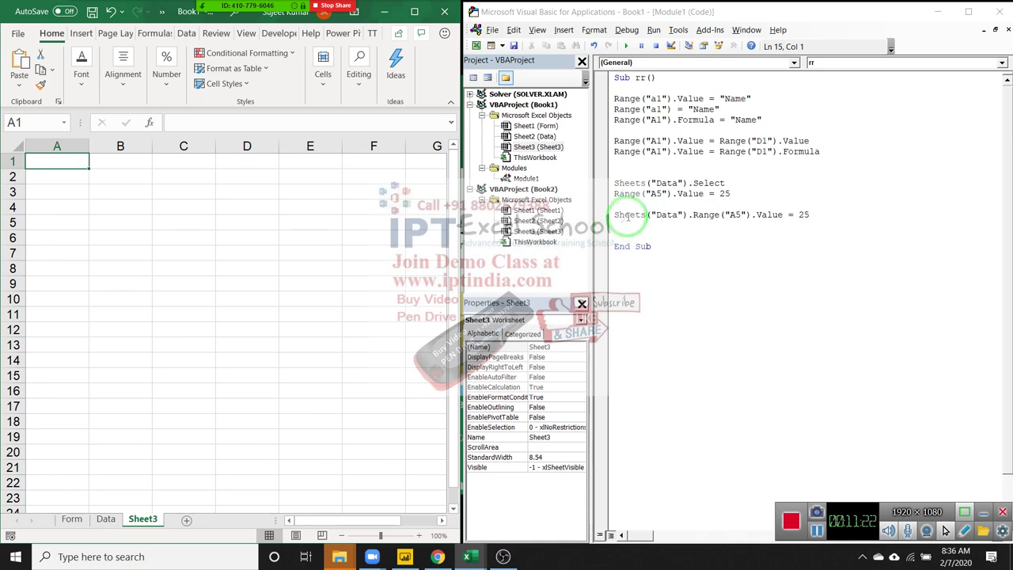
mouse_move(615, 183)
mouse_down()
mouse_move(643, 208)
mouse_move(633, 227)
mouse_up()
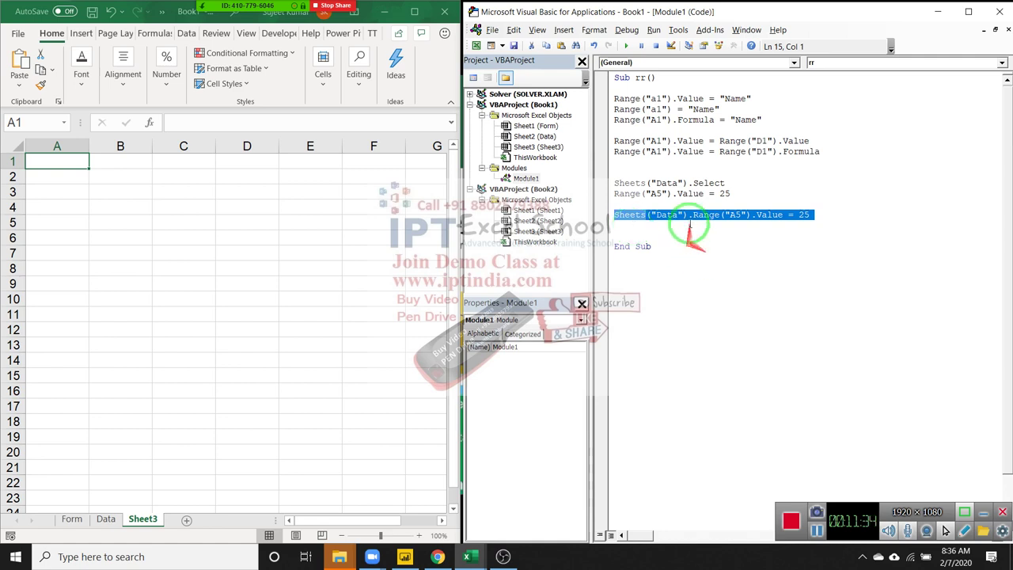
click(625, 183)
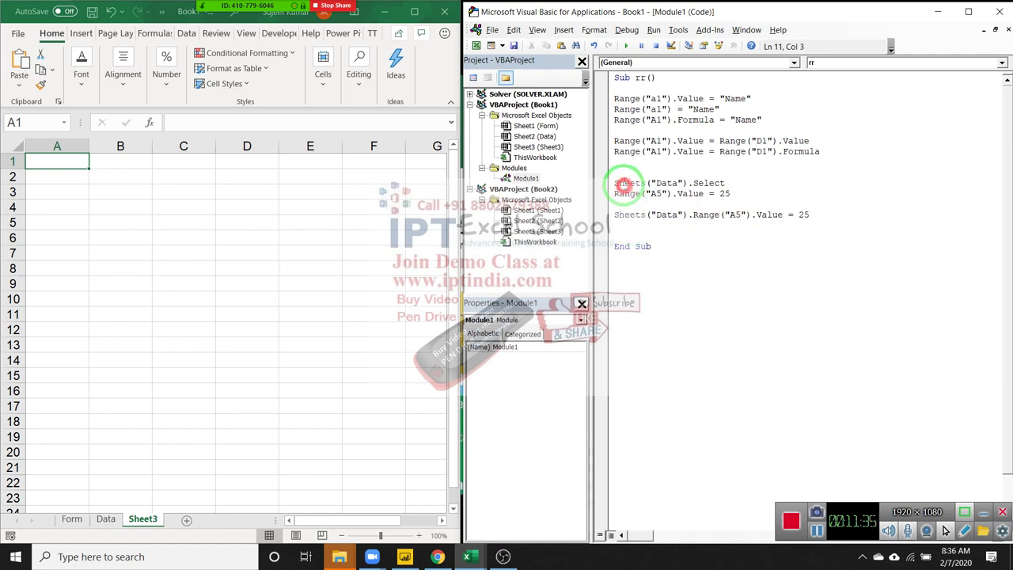
click(103, 520)
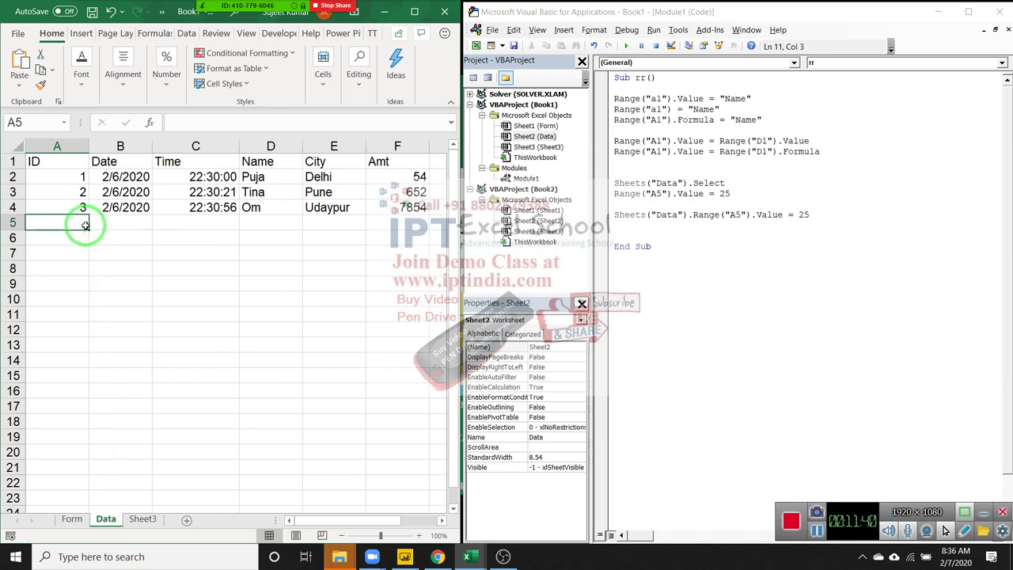
drag(733, 194, 616, 183)
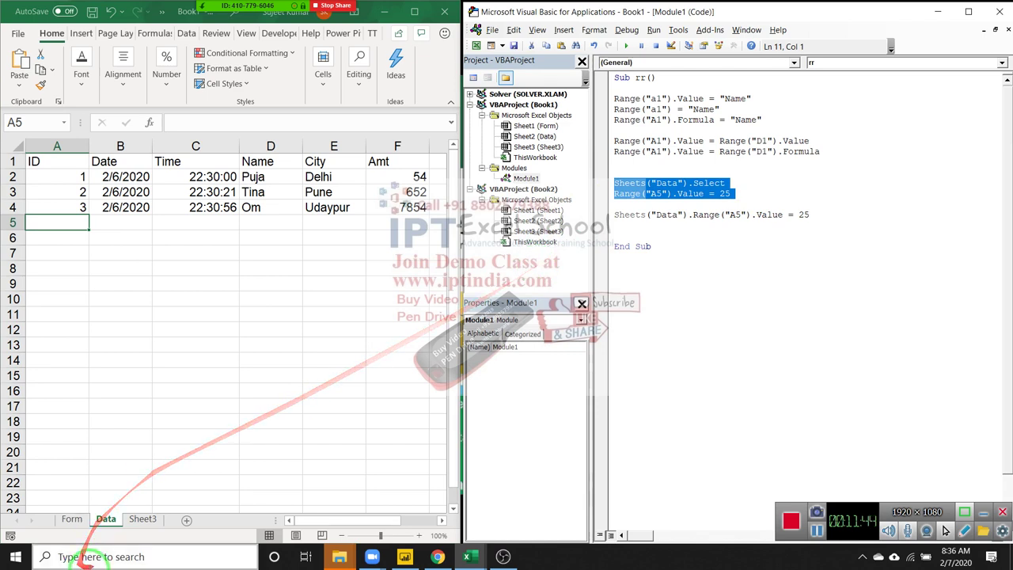
click(153, 524)
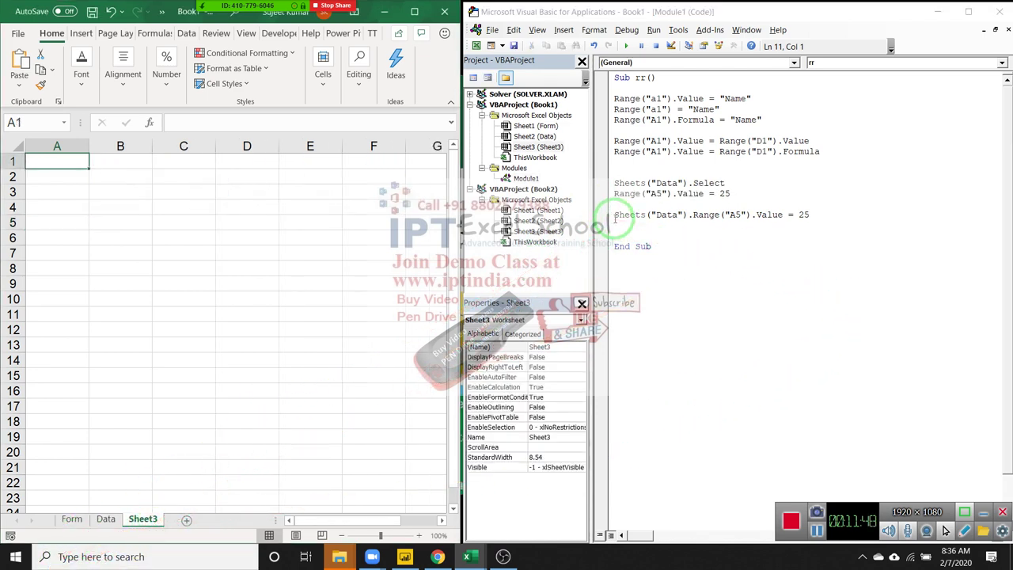
drag(614, 215, 661, 226)
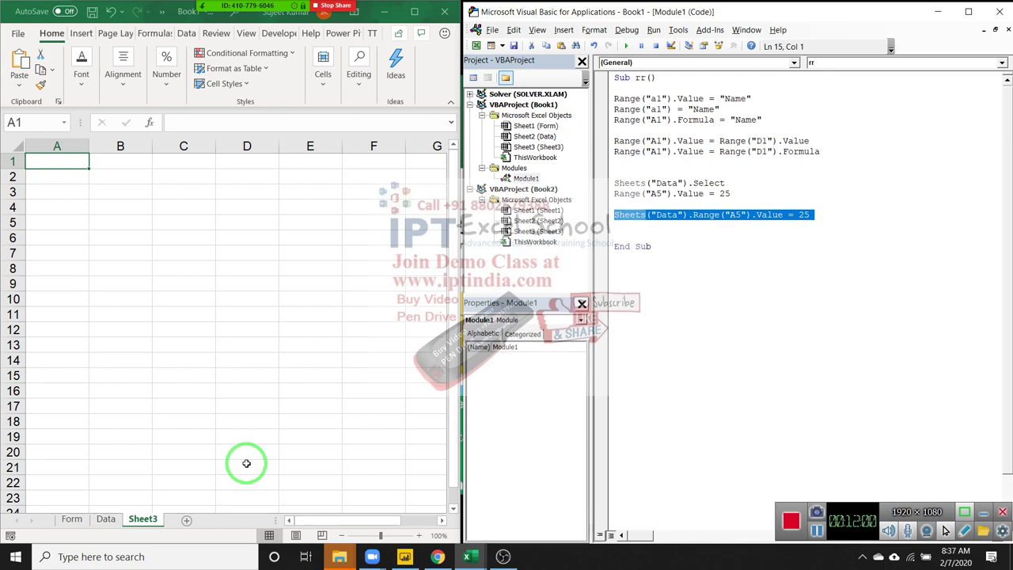
Bring Book1 forward, create a new blank workbook and maximize it
click(467, 557)
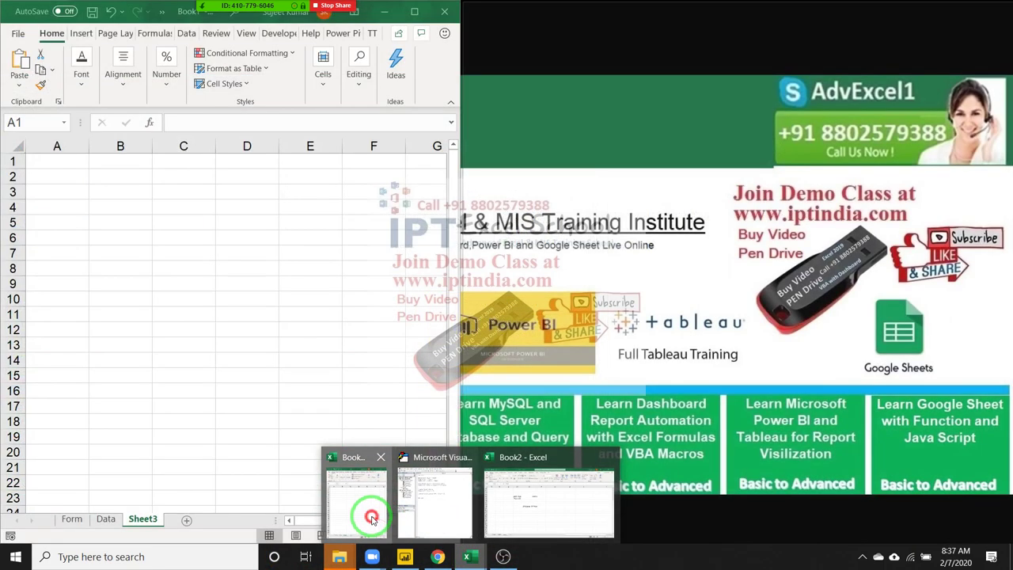
click(358, 502)
click(245, 242)
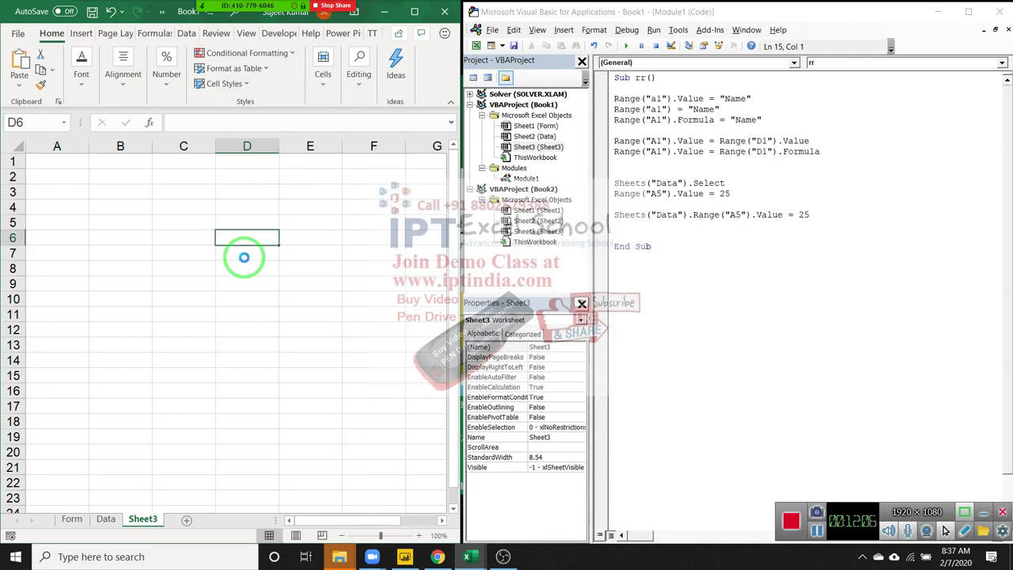
key(ctrl+n)
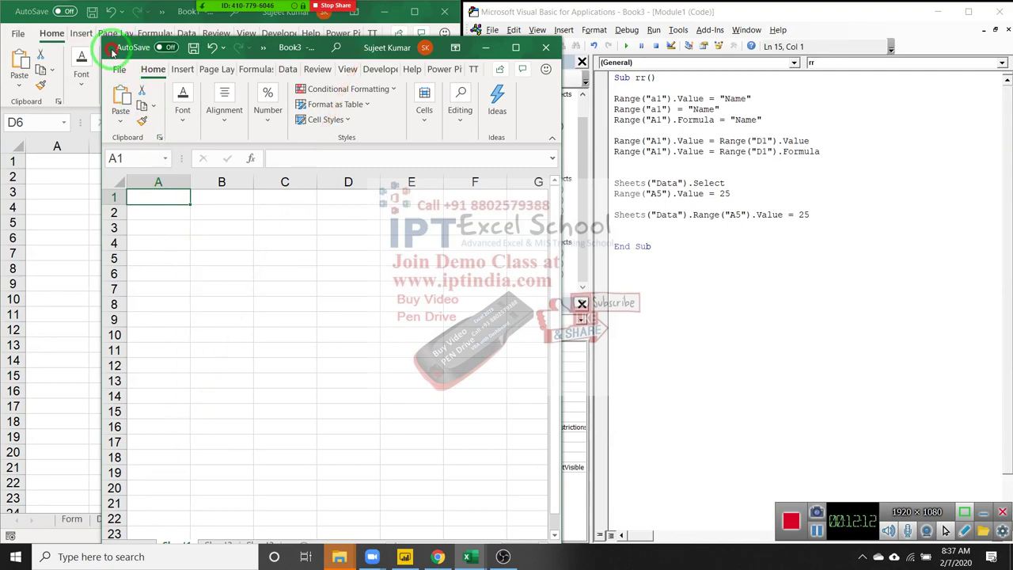
click(515, 44)
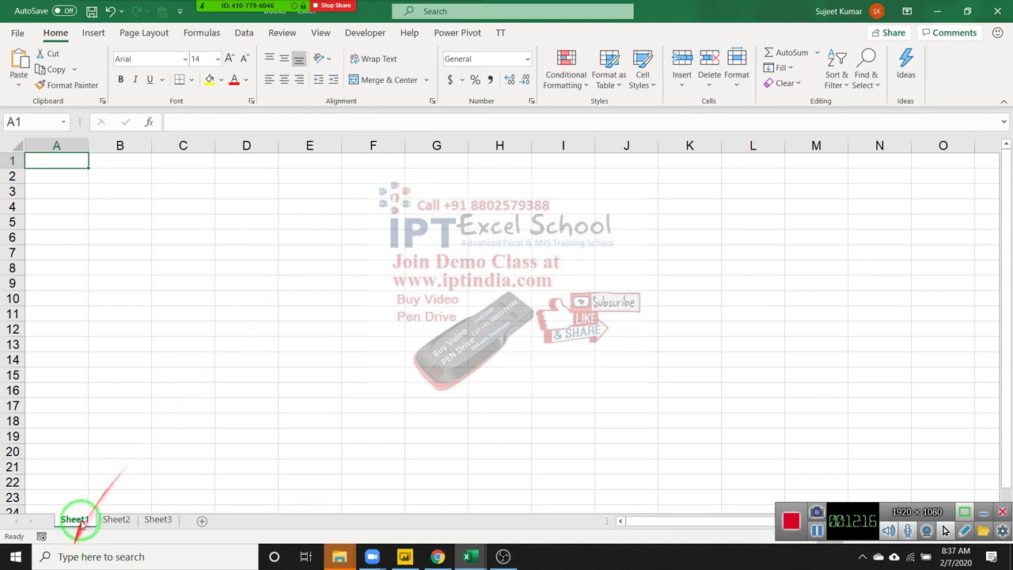
Rename the new workbook's Sheet1 to Data and select cell A1
click(82, 514)
double_click(82, 515)
text(Da)
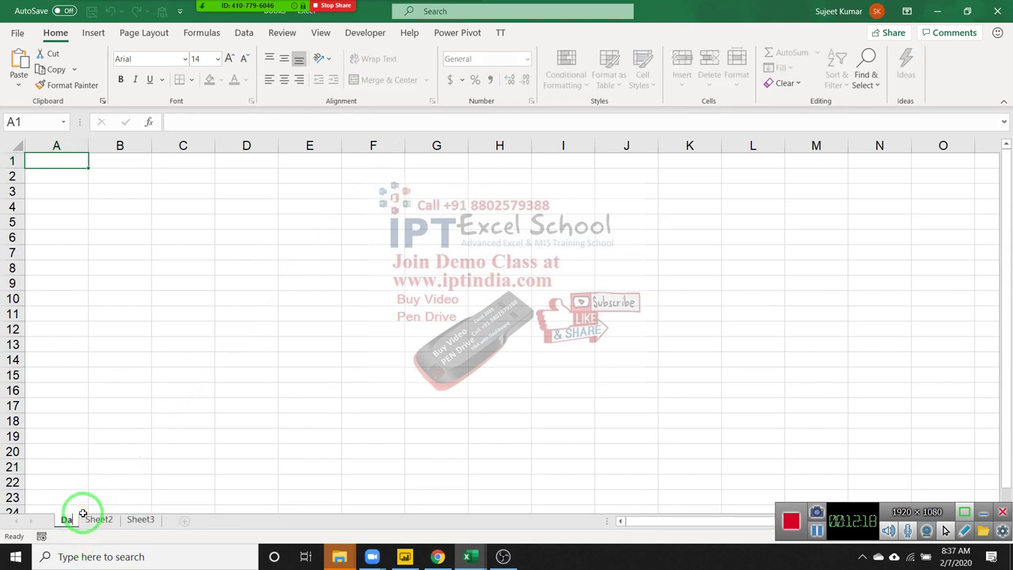
text(a)
key(BackSpace)
text(ta)
key(Return)
drag(86, 508, 250, 326)
click(246, 315)
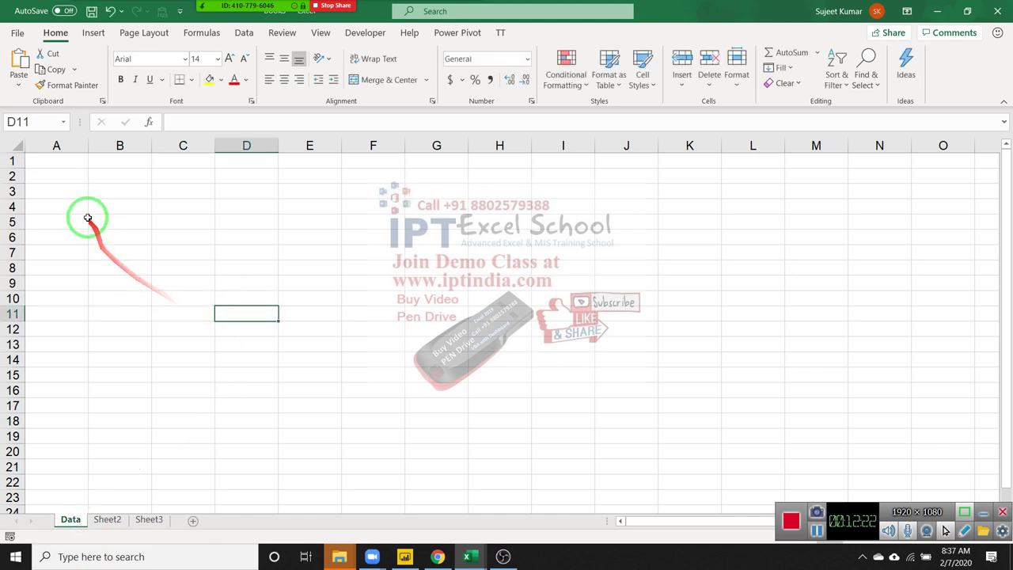
click(59, 160)
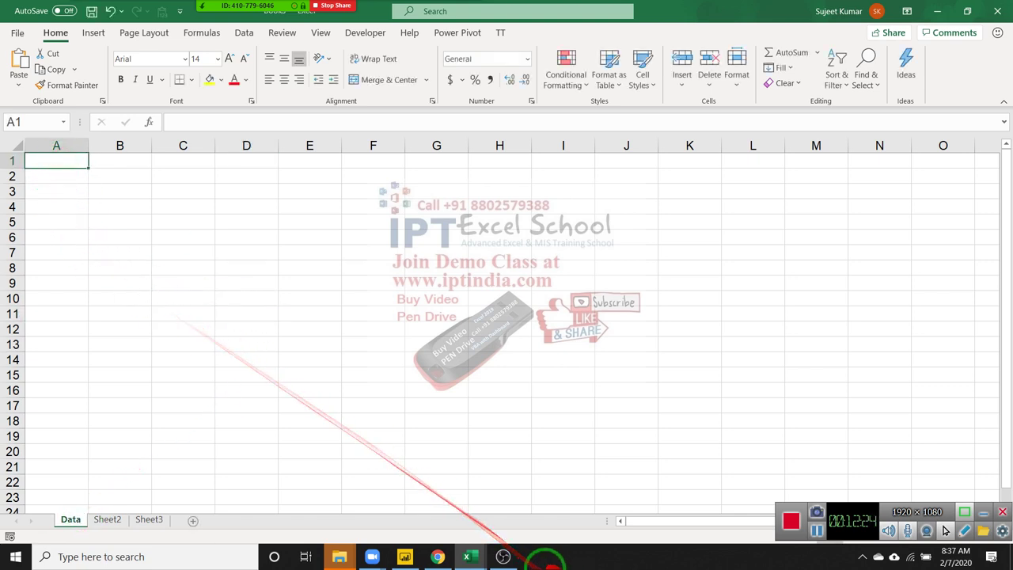
click(480, 560)
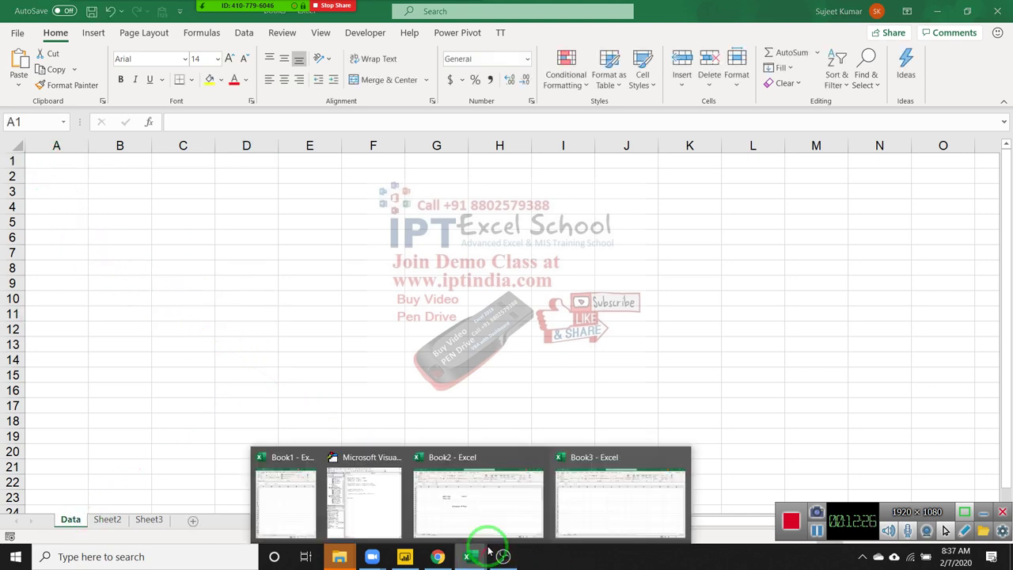
Add Workbooks("Book3.xlsm").Activate, Sheets("data").Select and Range("A1").Value = 25 before End Sub
click(372, 506)
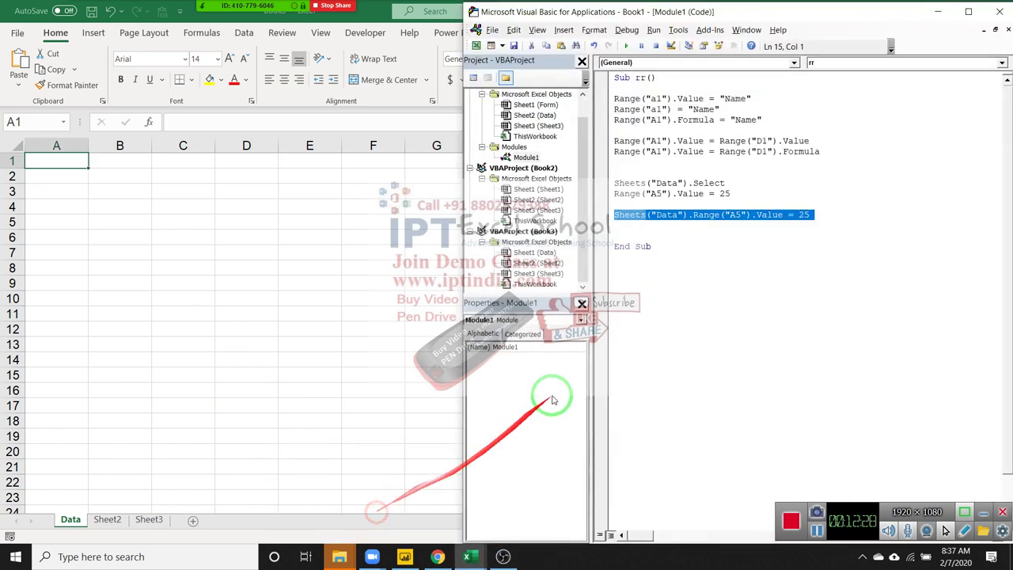
click(655, 234)
key(Return)
key(Return)
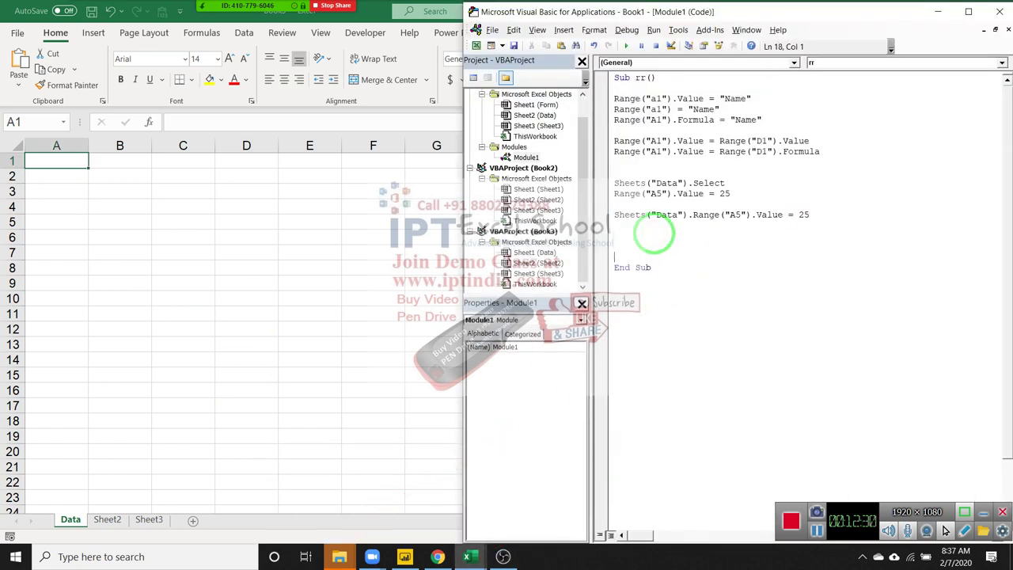
text(workbook)
text(s(")
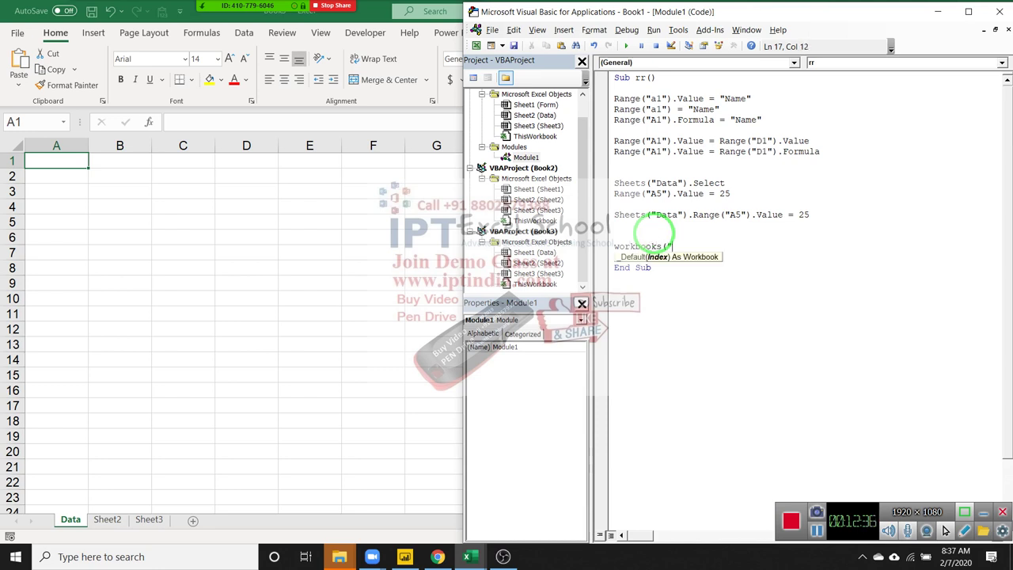
text(Book3)
text(.xls)
text(m)
text())
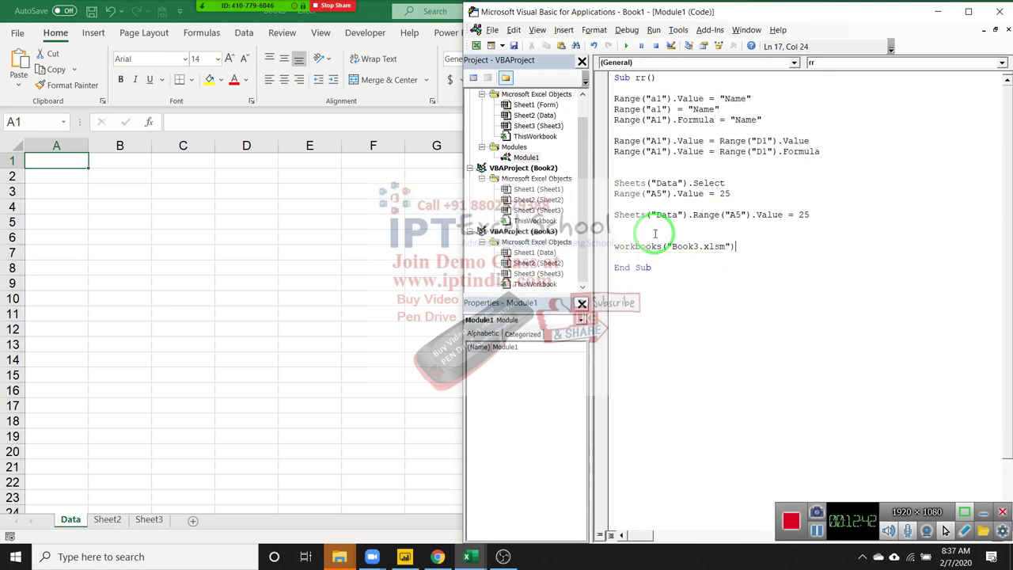
text(.ac)
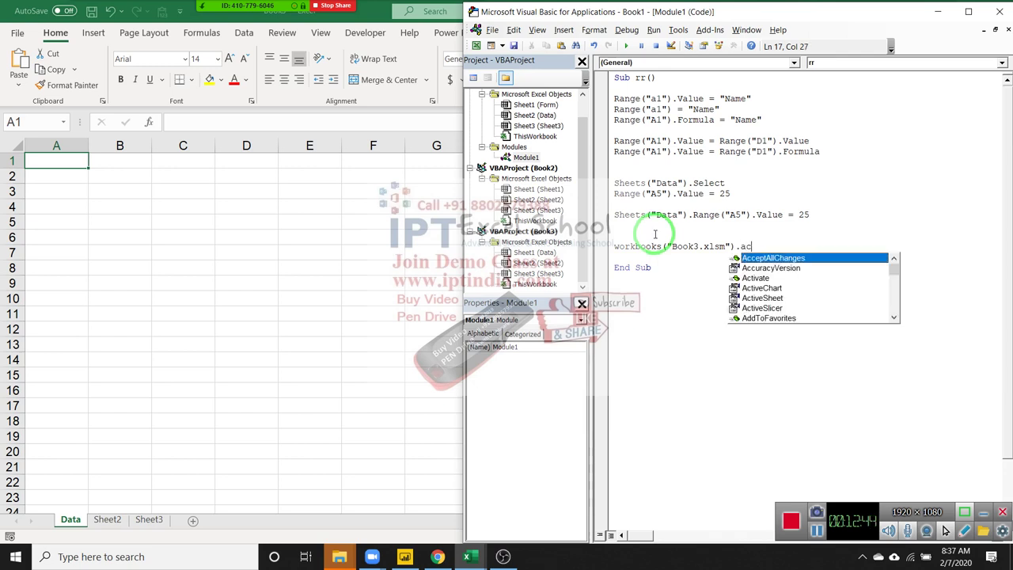
text(ti)
key(Return)
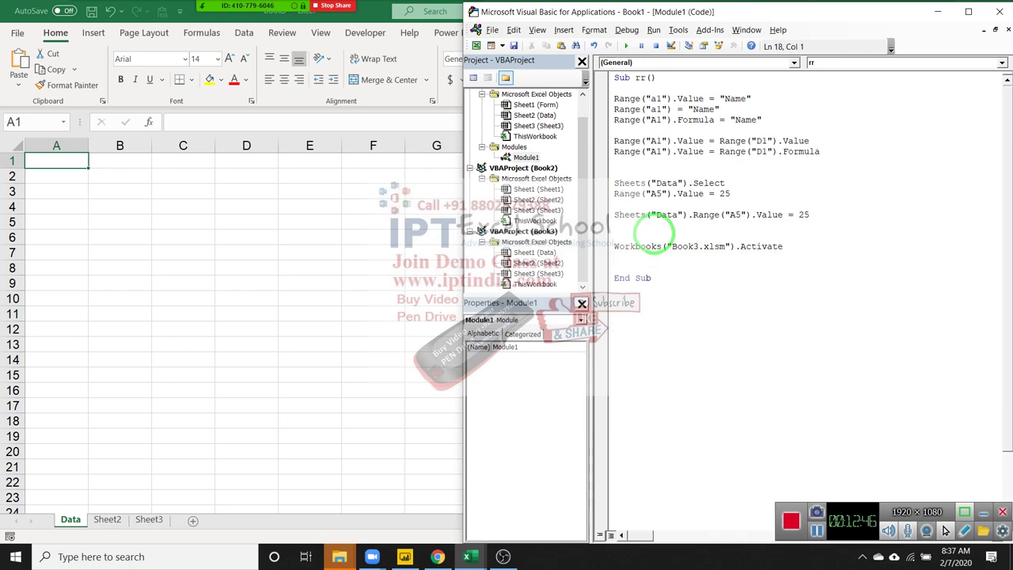
text(sh)
text(eets)
text(()
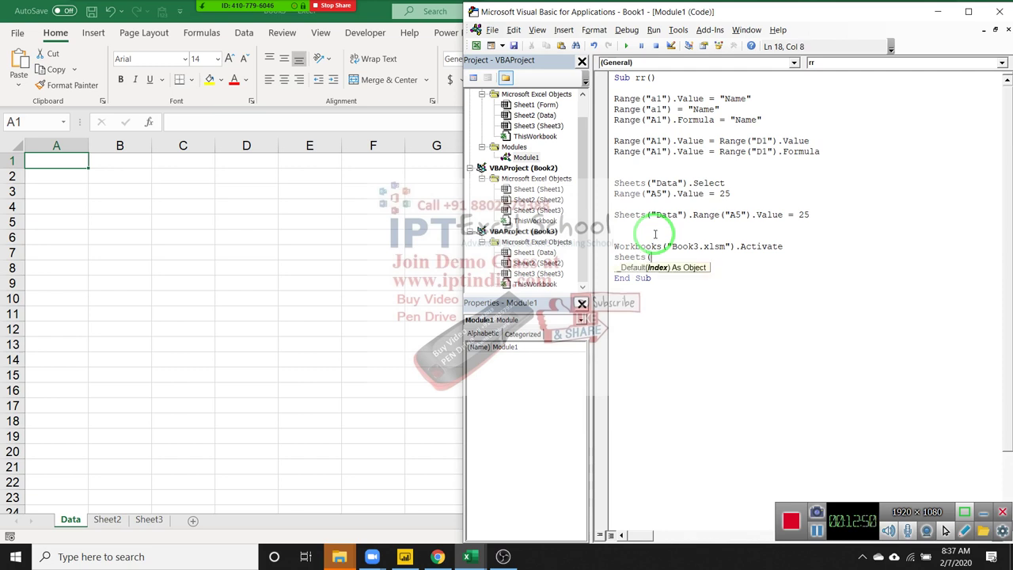
text("da)
text(ta)
text().se)
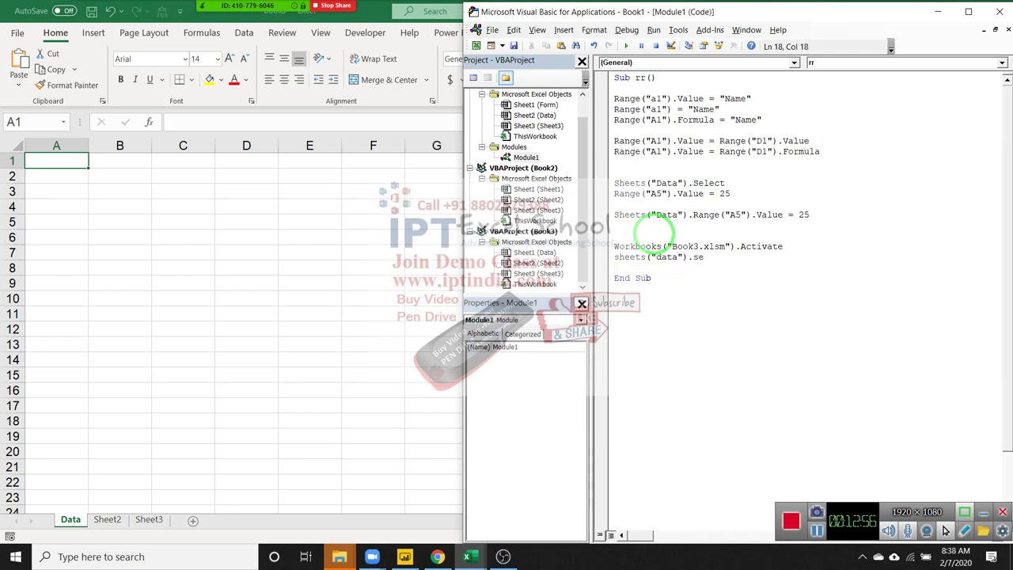
text(lect)
key(Return)
text(ng)
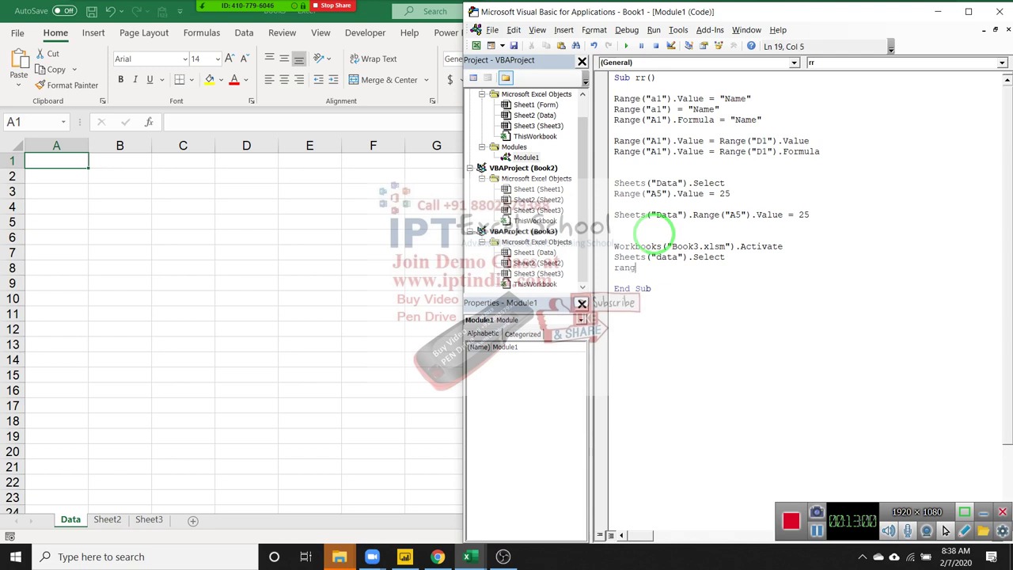
text(e()
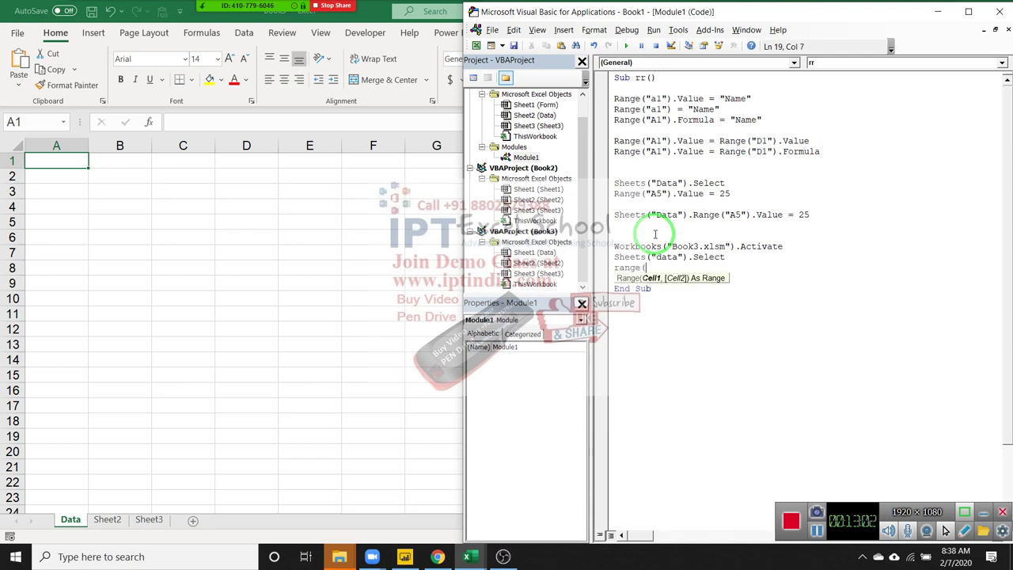
text(")
text(1)
text().v)
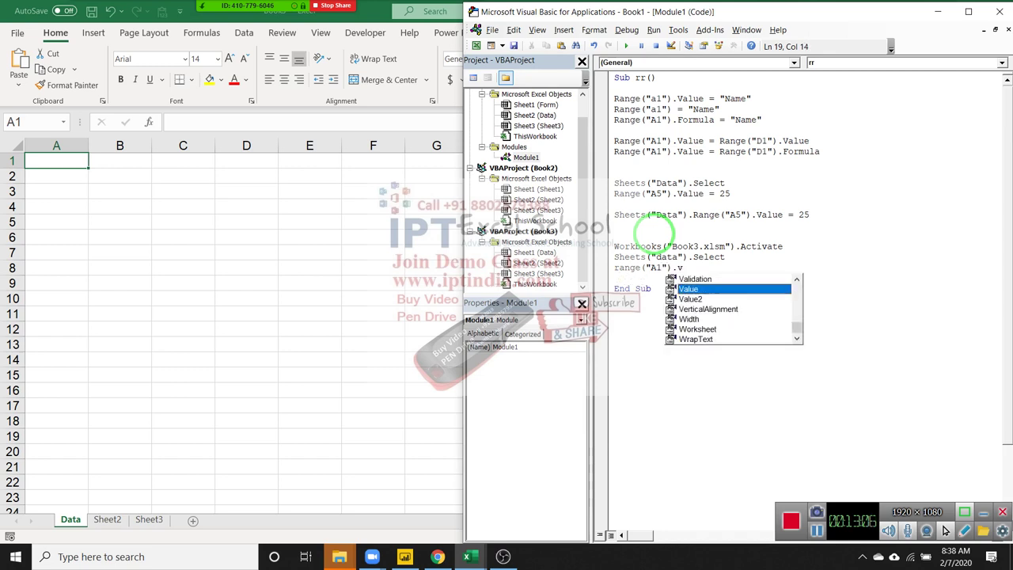
text(=2)
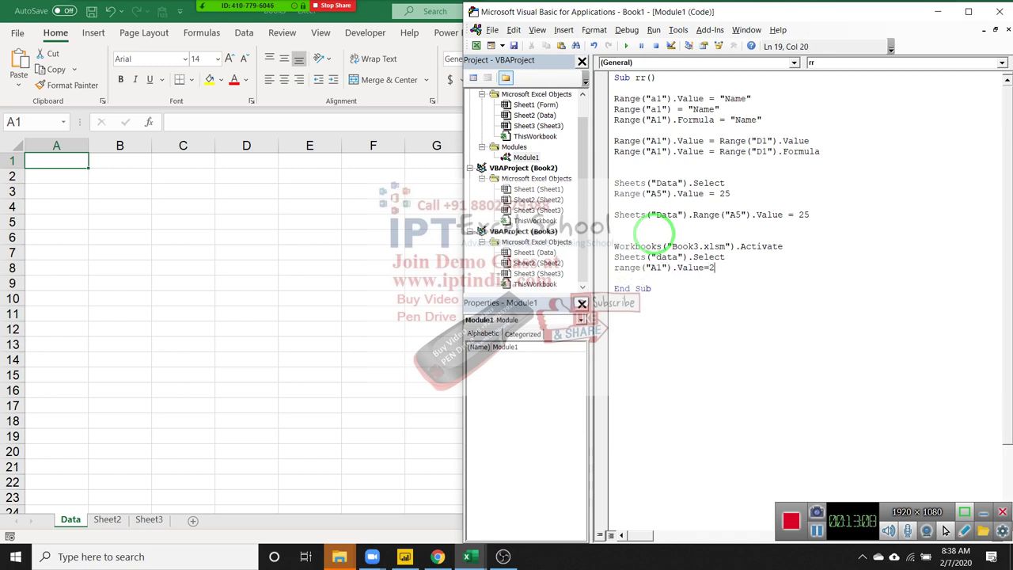
text(5)
key(Return)
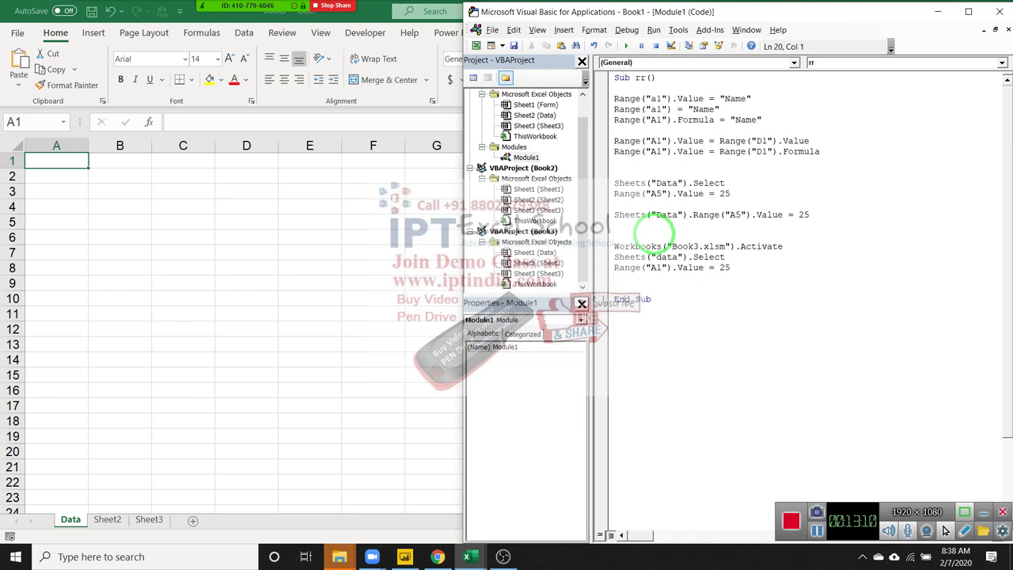
key(Return)
key(Return)
Review the three new lines and copy the Workbooks("Book3.xlsm") reference
drag(645, 229, 820, 122)
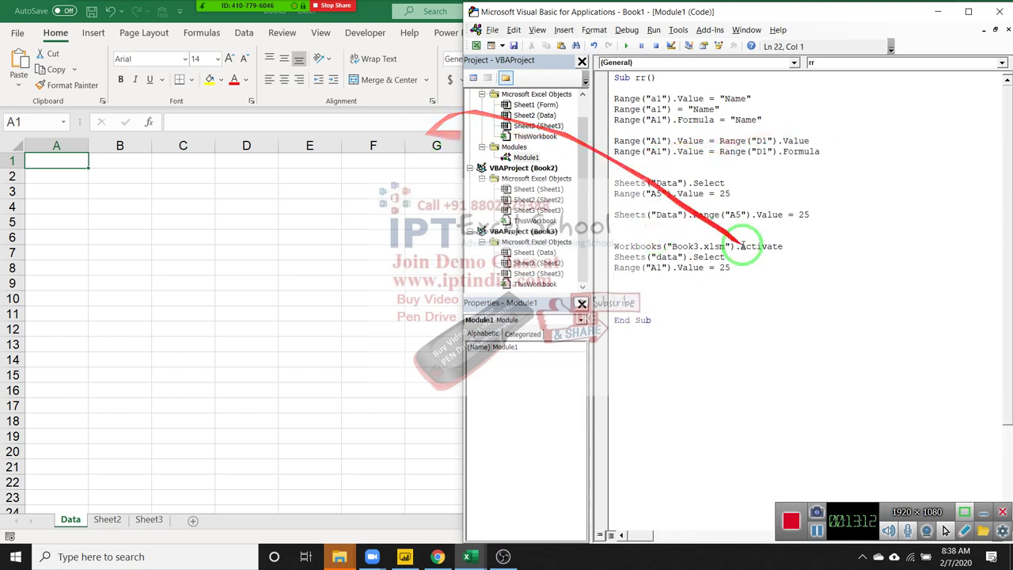
click(608, 246)
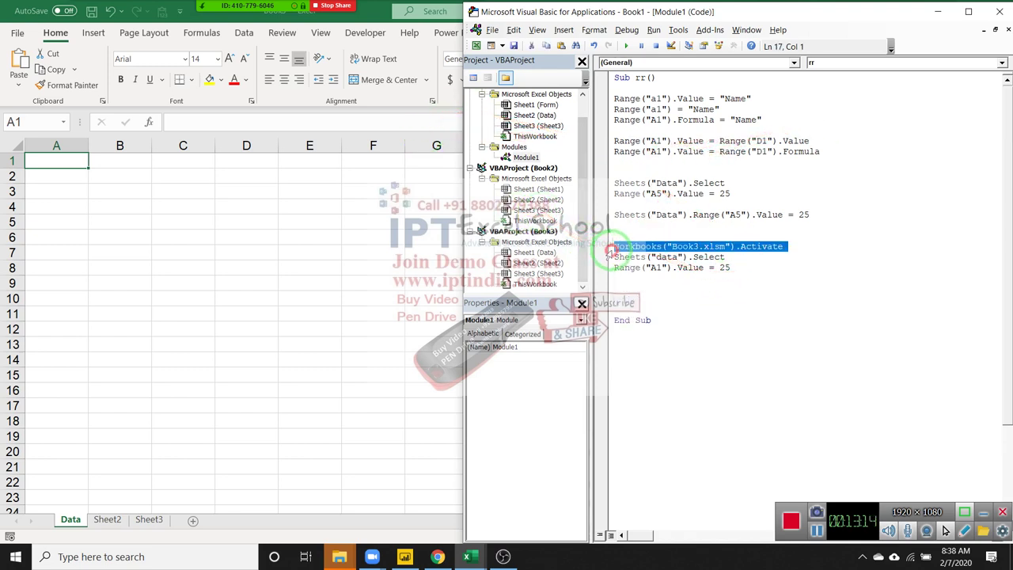
click(605, 257)
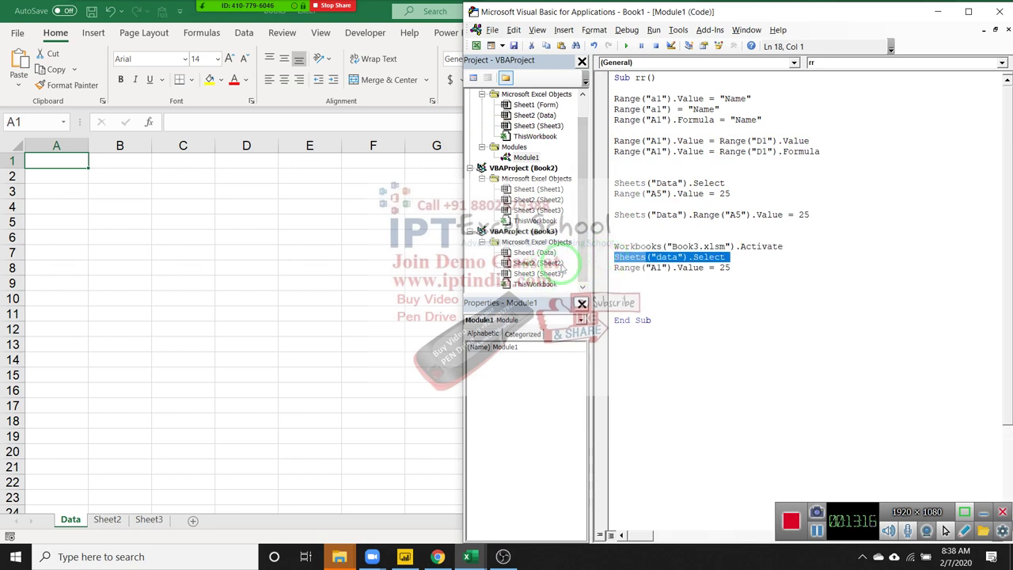
click(607, 271)
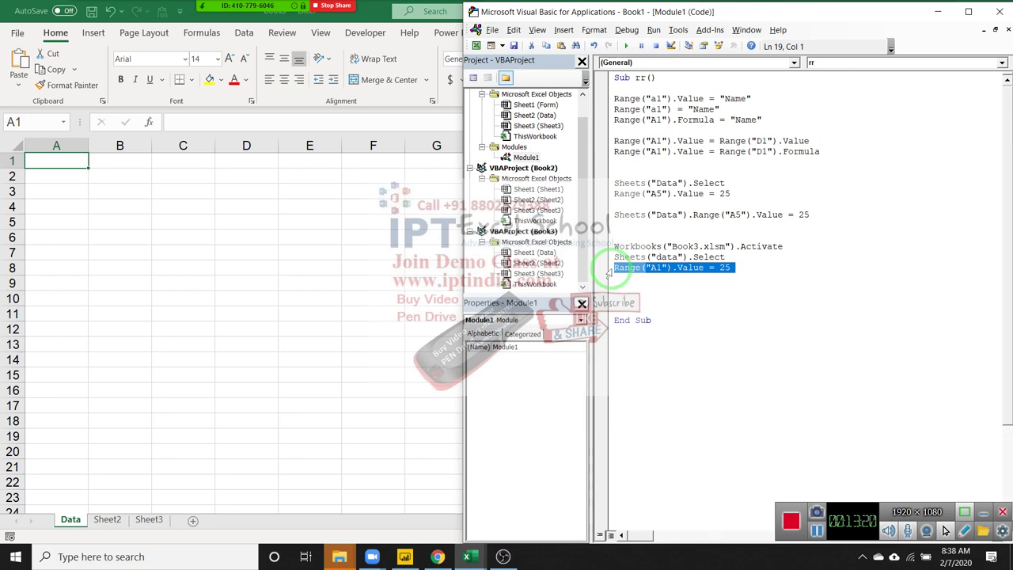
click(624, 282)
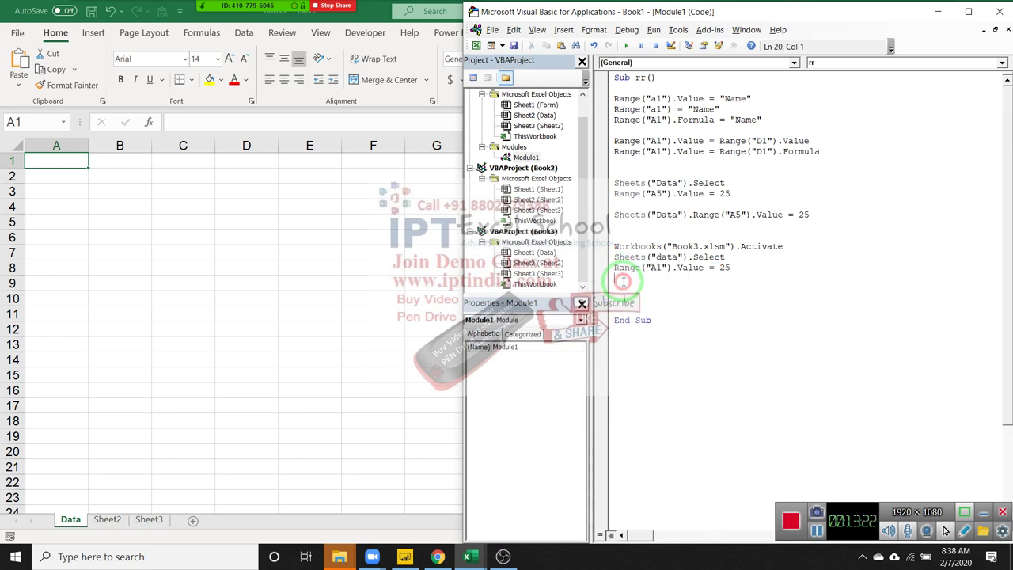
drag(735, 246, 614, 246)
key(ctrl+c)
Paste the copied references into Workbooks("Book3.xlsm").Sheets("data").Range("A1").Value = 25 on a new line
click(625, 288)
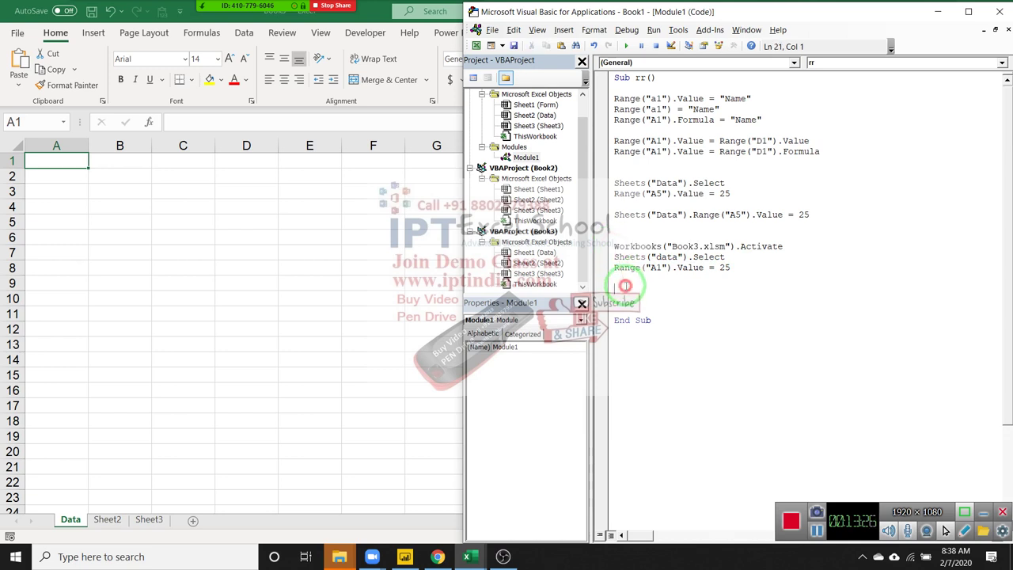
key(ctrl+v)
click(617, 257)
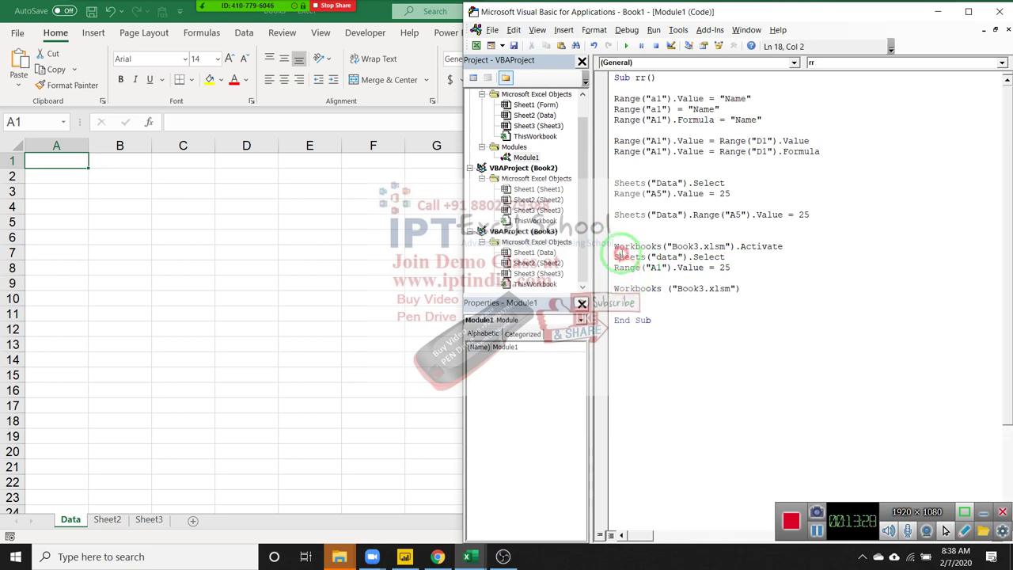
drag(615, 257, 688, 256)
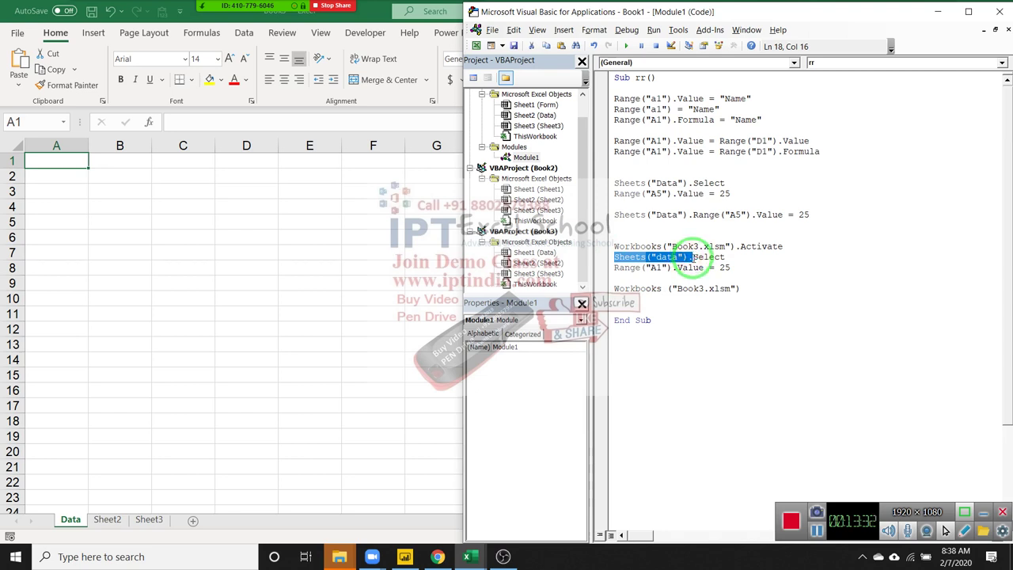
key(ctrl+c)
click(752, 289)
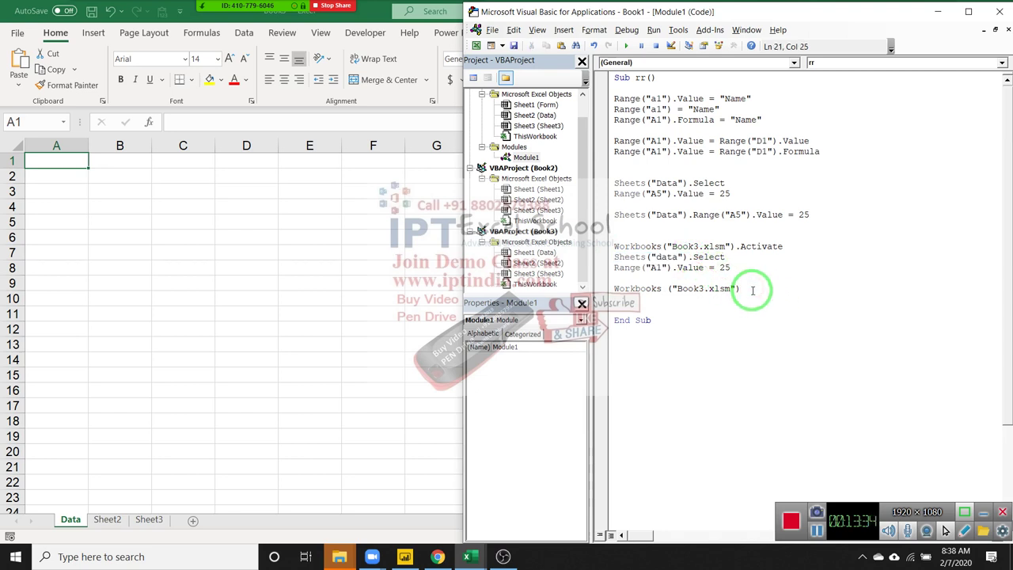
text(.)
key(ctrl+v)
text(range()
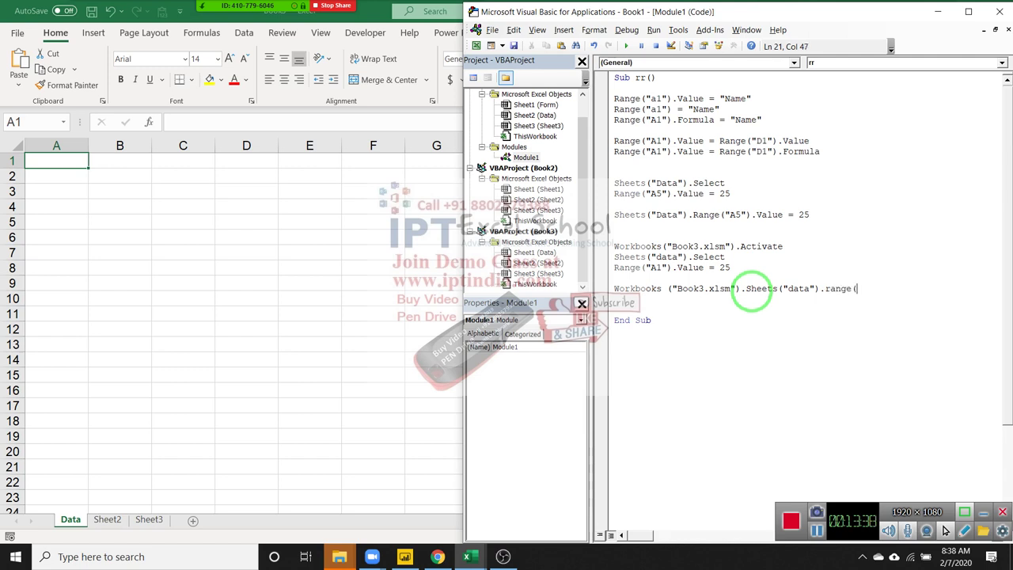
text("A1)
text(").)
text(va)
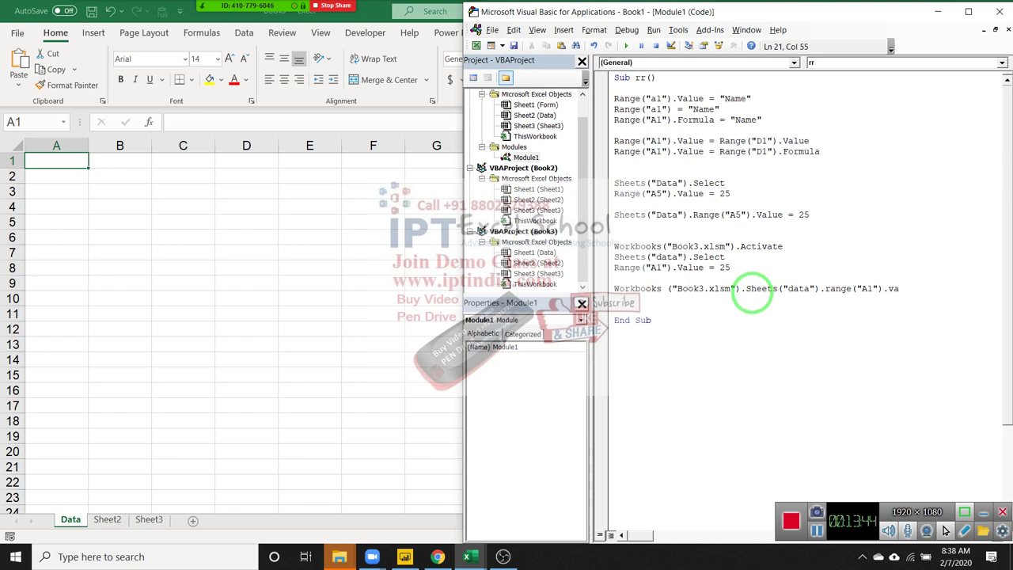
text(lue=)
text(25)
key(Return)
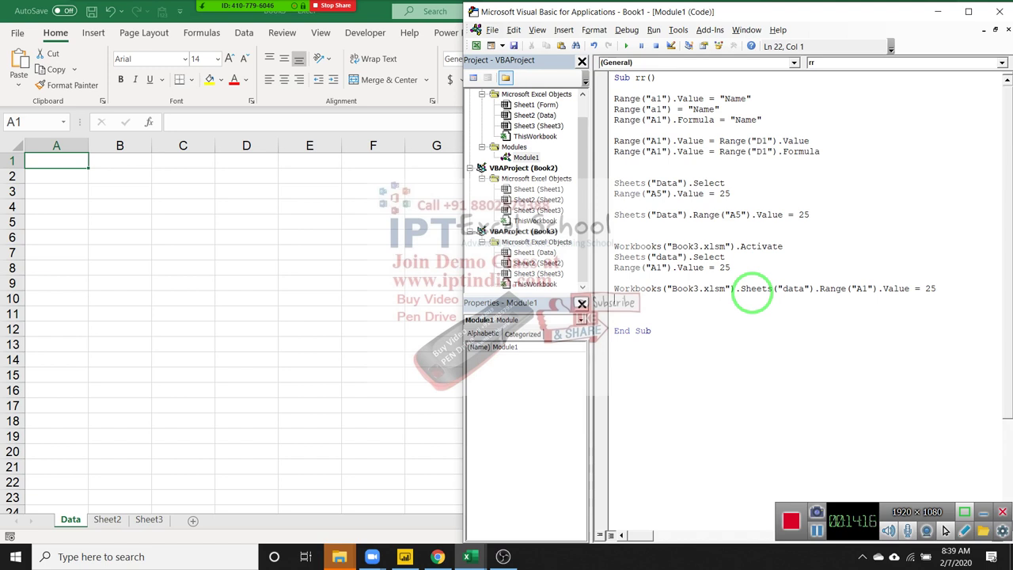
key(Up)
key(Up)
key(Up)
key(Up)
key(Up)
Bring Book3 forward and enter 25 in cell A1 of its Data sheet
click(469, 554)
mouse_move(467, 557)
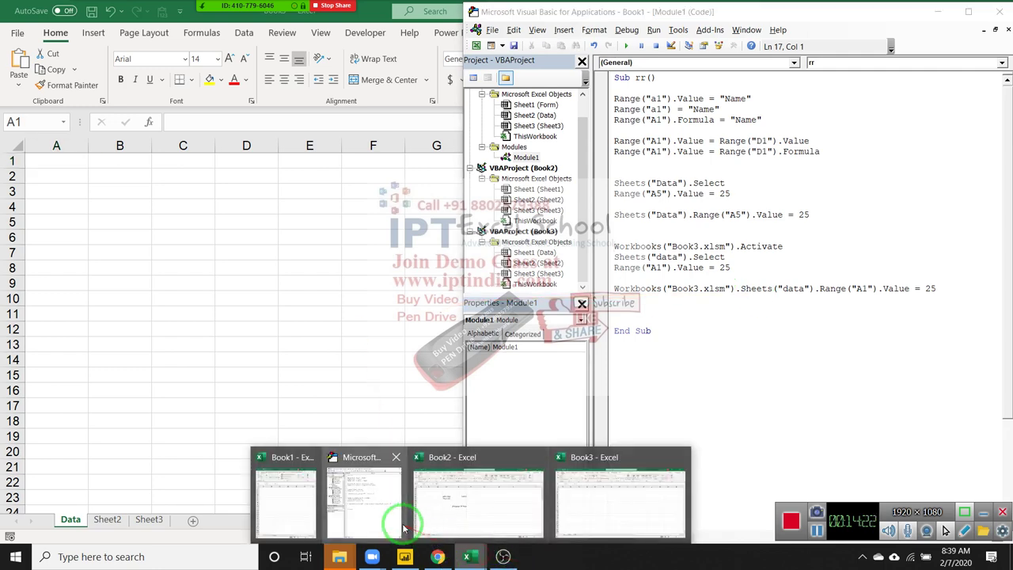
click(316, 491)
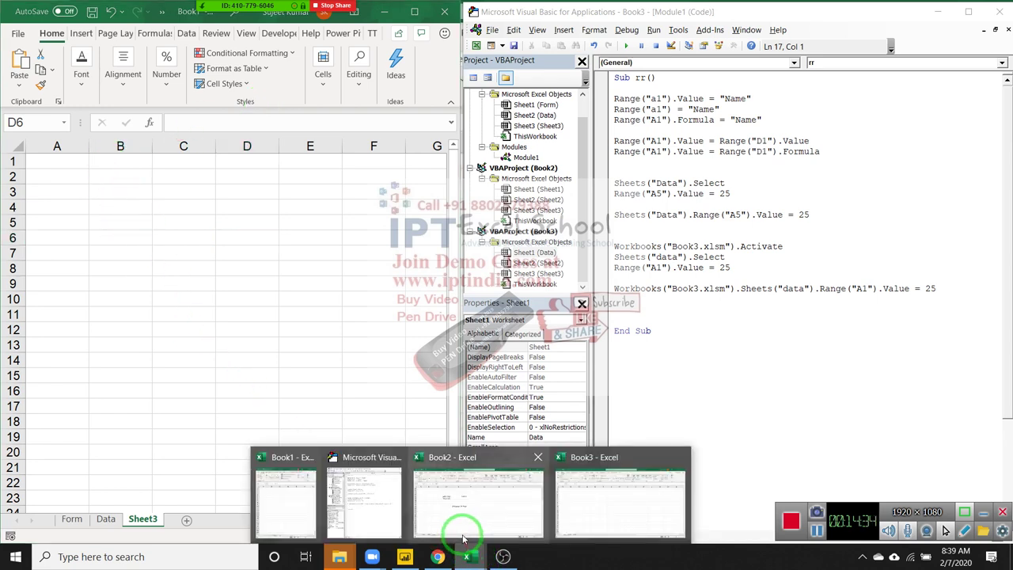
click(590, 523)
click(150, 520)
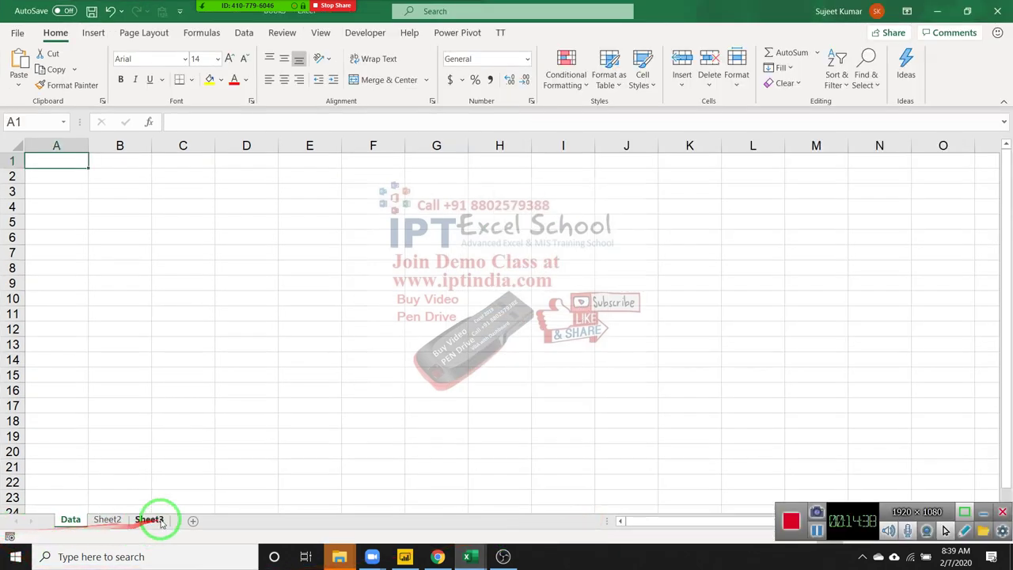
click(70, 519)
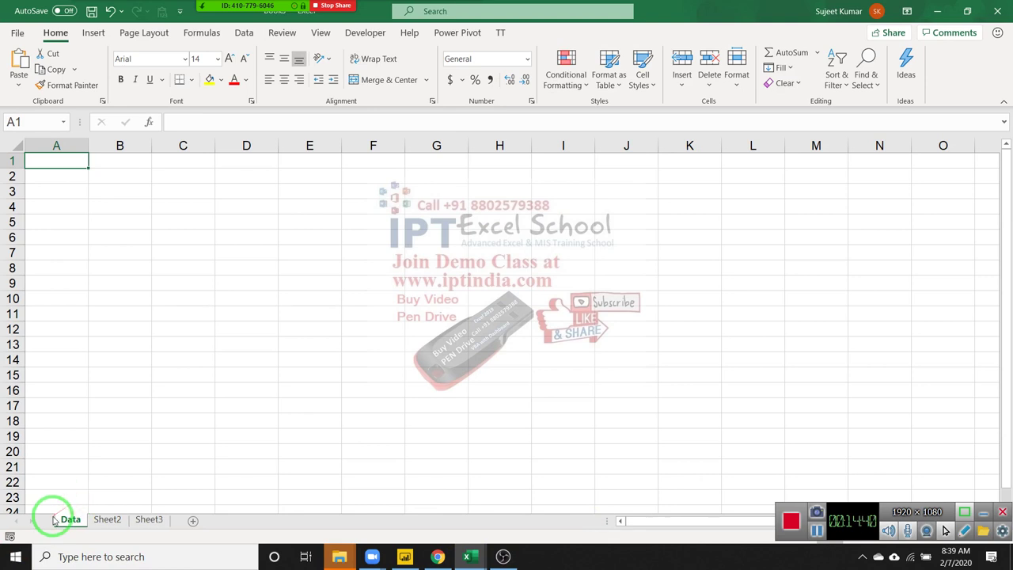
click(57, 161)
text(2)
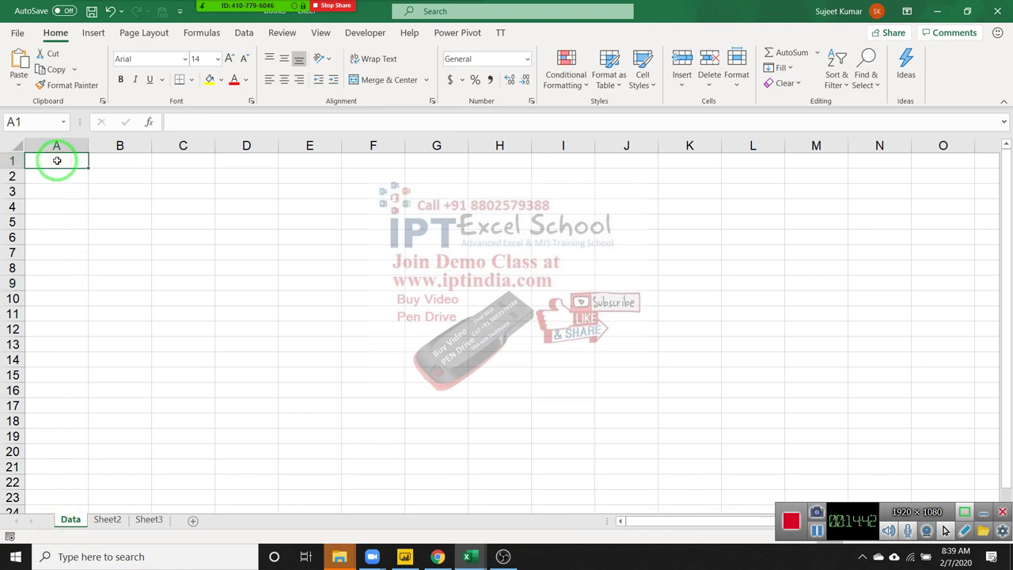
text(5)
key(Return)
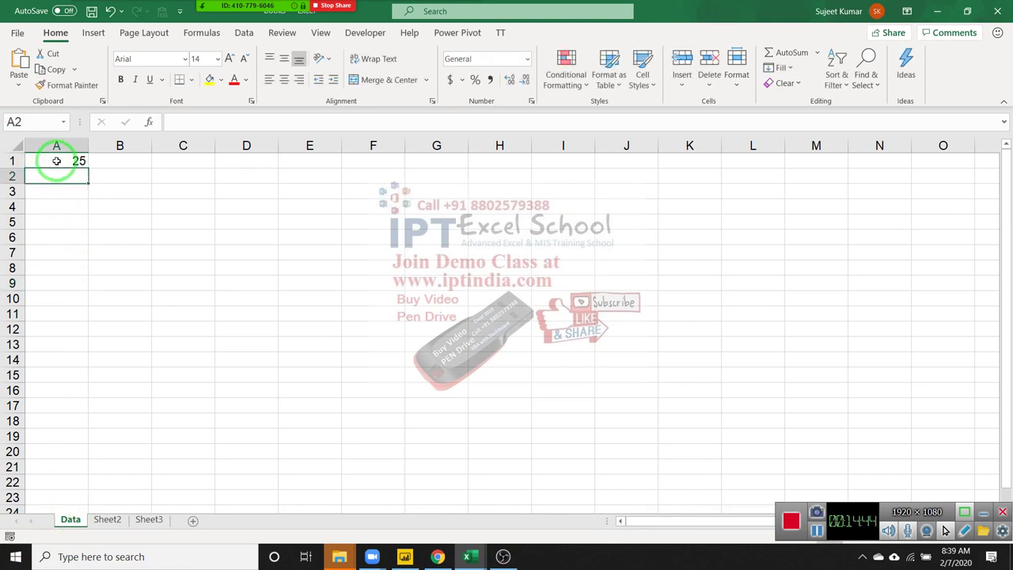
mouse_move(468, 557)
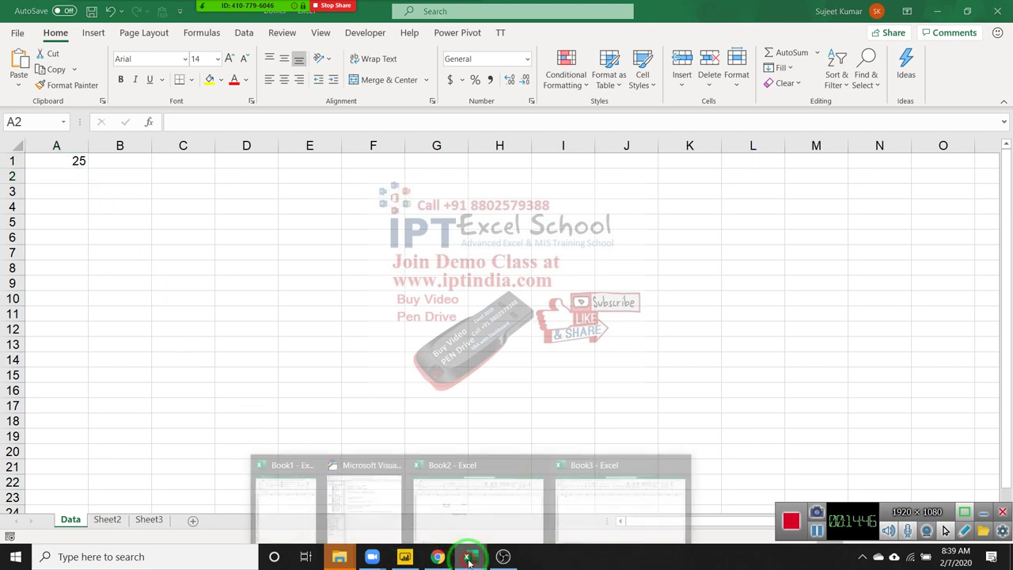
Back in the VBA editor, highlight the Book3 Activate line and the Range("A1").Value = 25 line
click(392, 503)
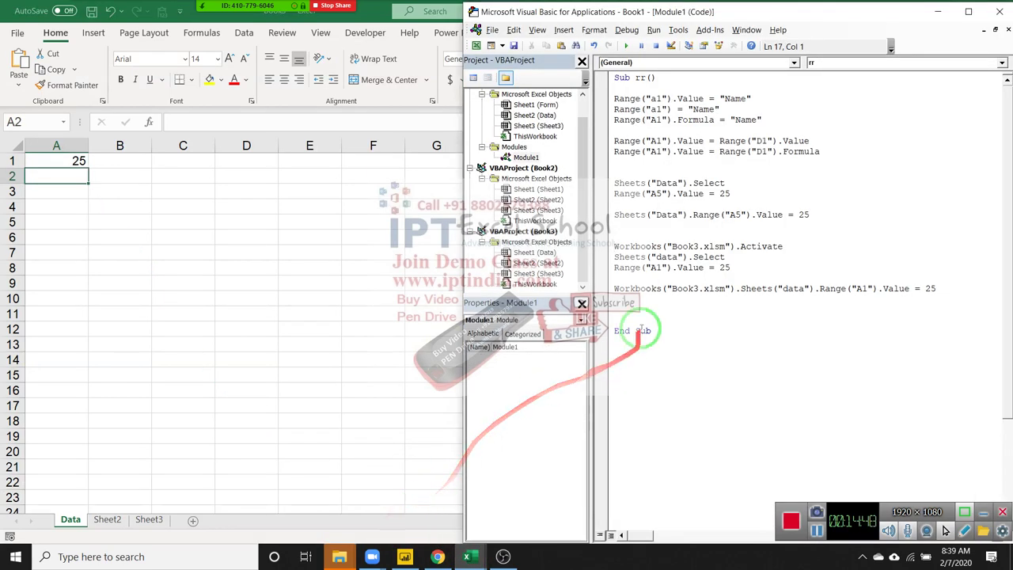
click(612, 246)
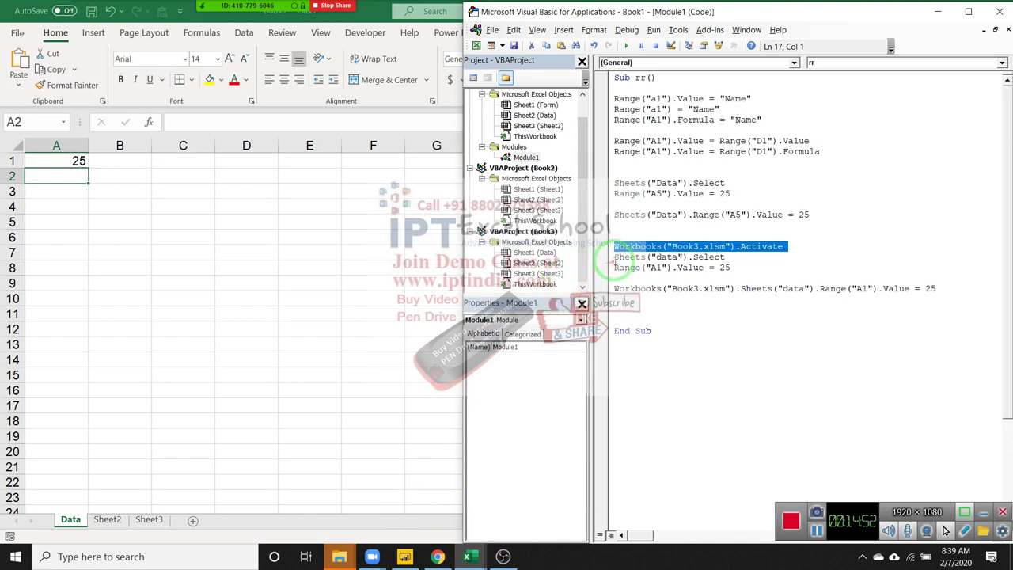
click(615, 257)
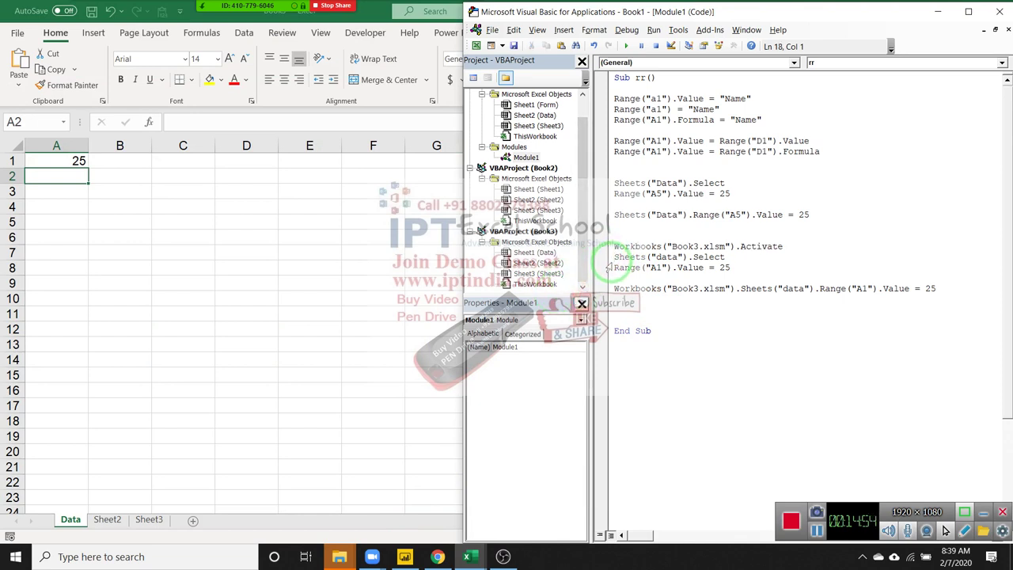
drag(614, 267, 765, 279)
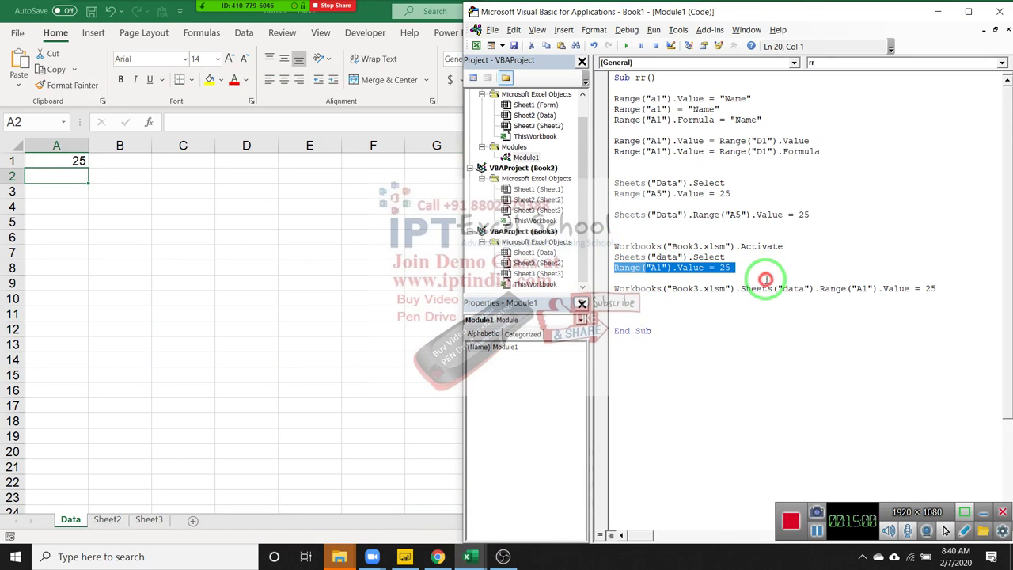
click(696, 247)
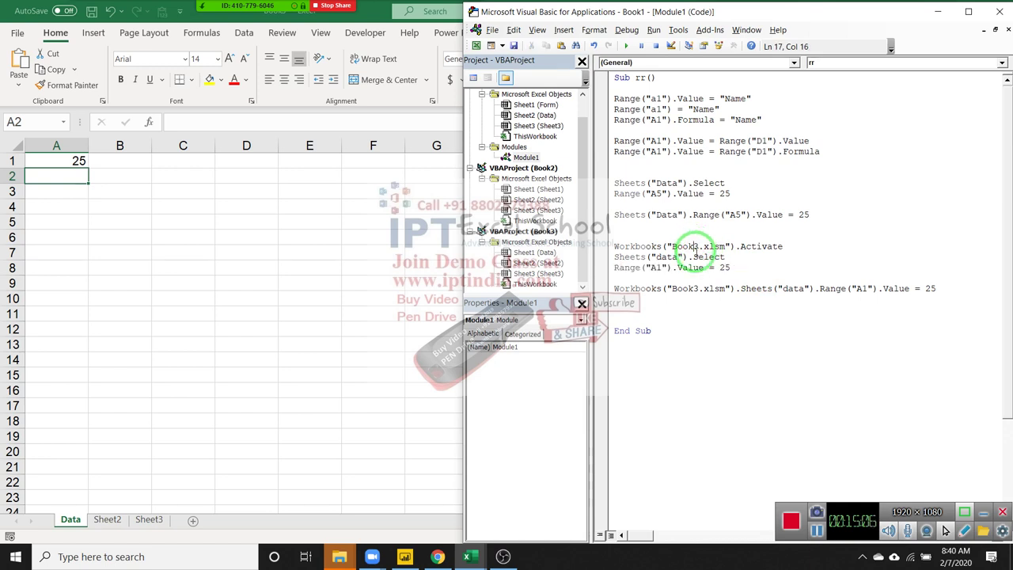
mouse_move(466, 557)
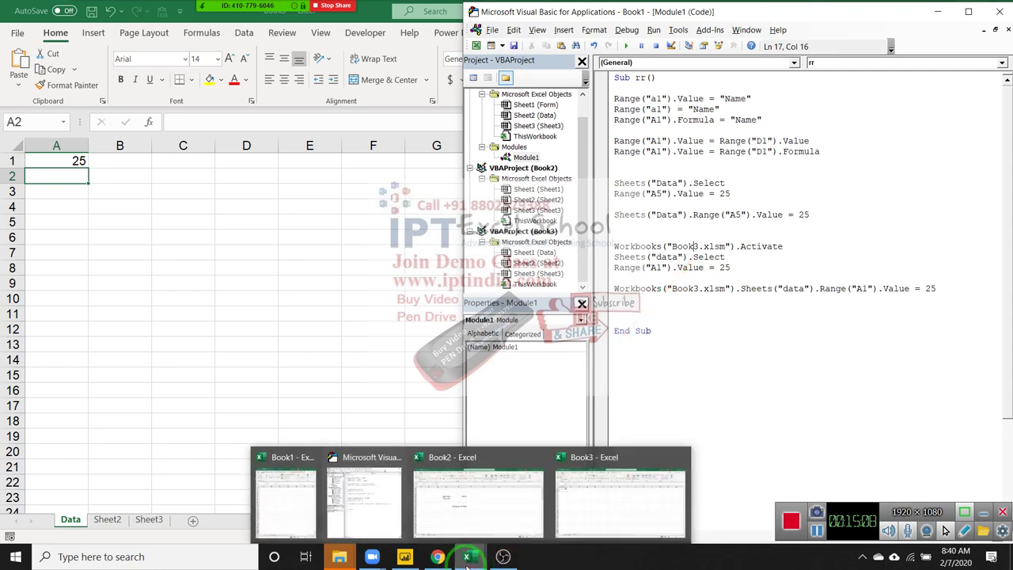
click(317, 500)
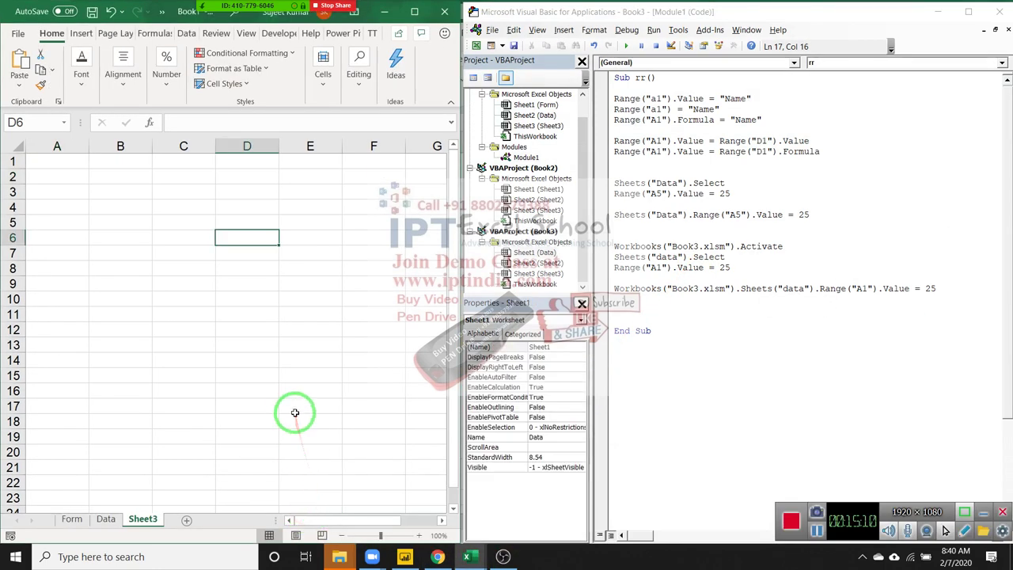
click(467, 559)
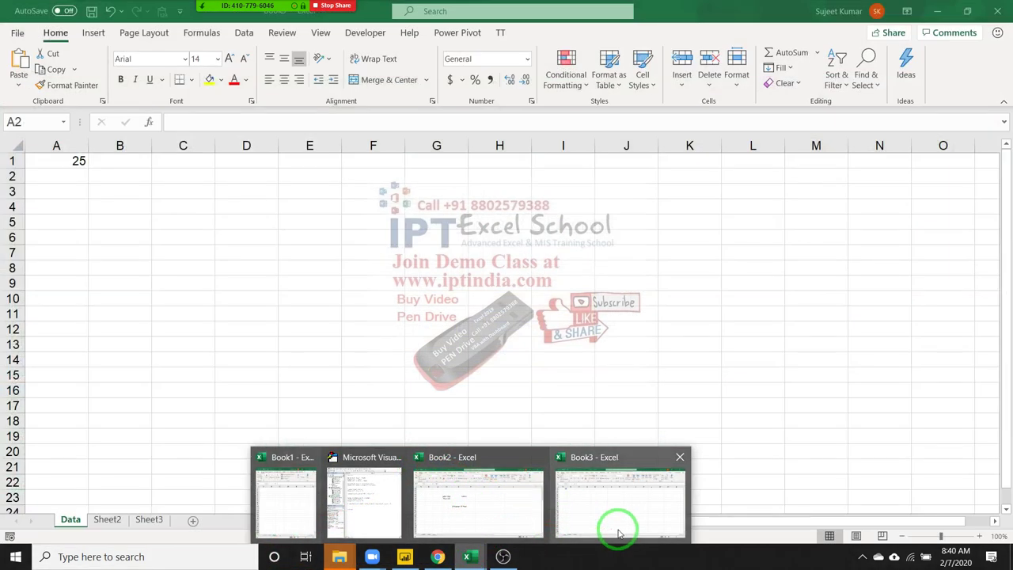
click(615, 531)
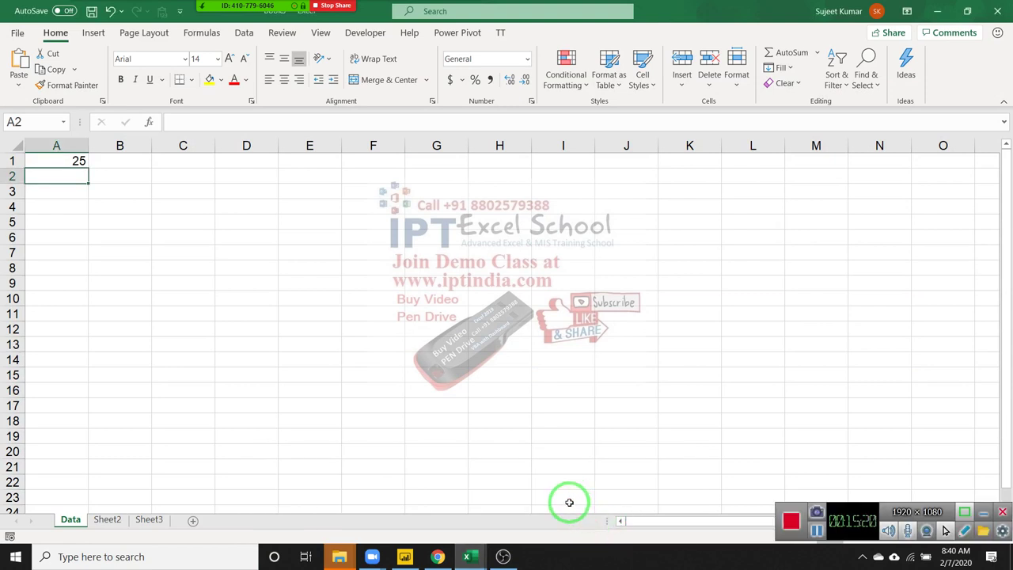
drag(507, 530, 713, 333)
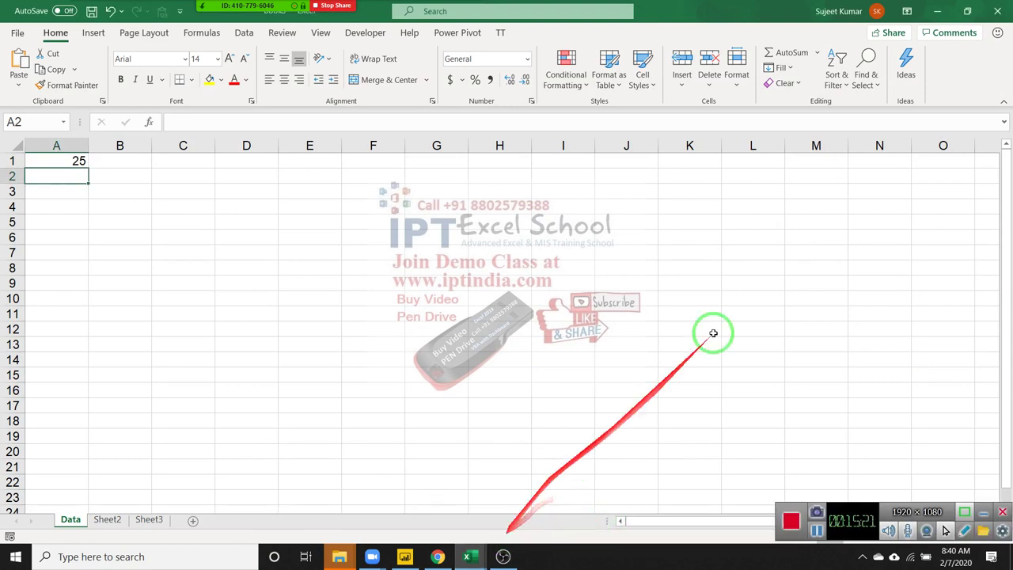
click(938, 10)
drag(79, 28, 301, 48)
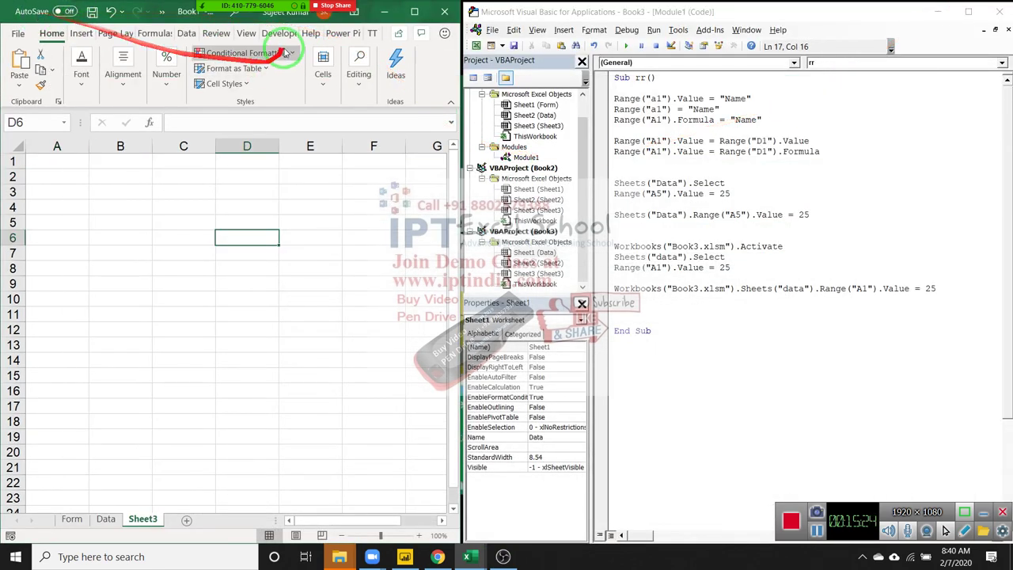
drag(204, 136, 679, 281)
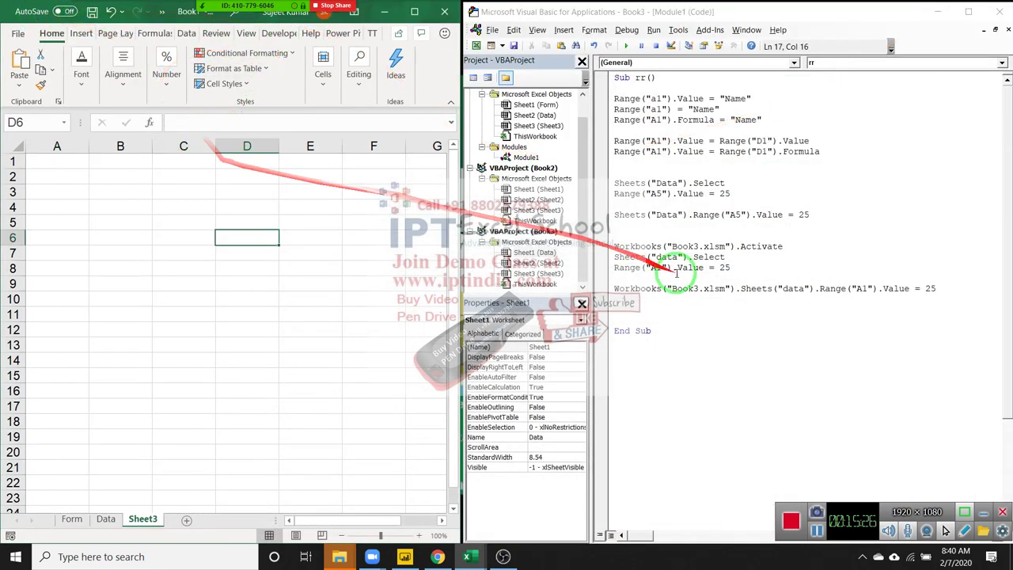
drag(704, 250, 691, 226)
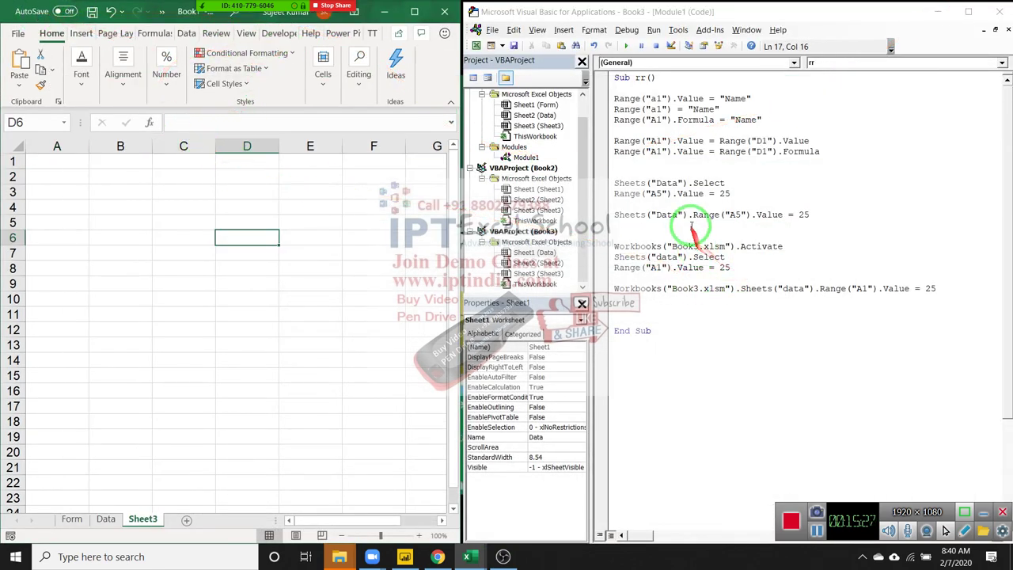
click(467, 556)
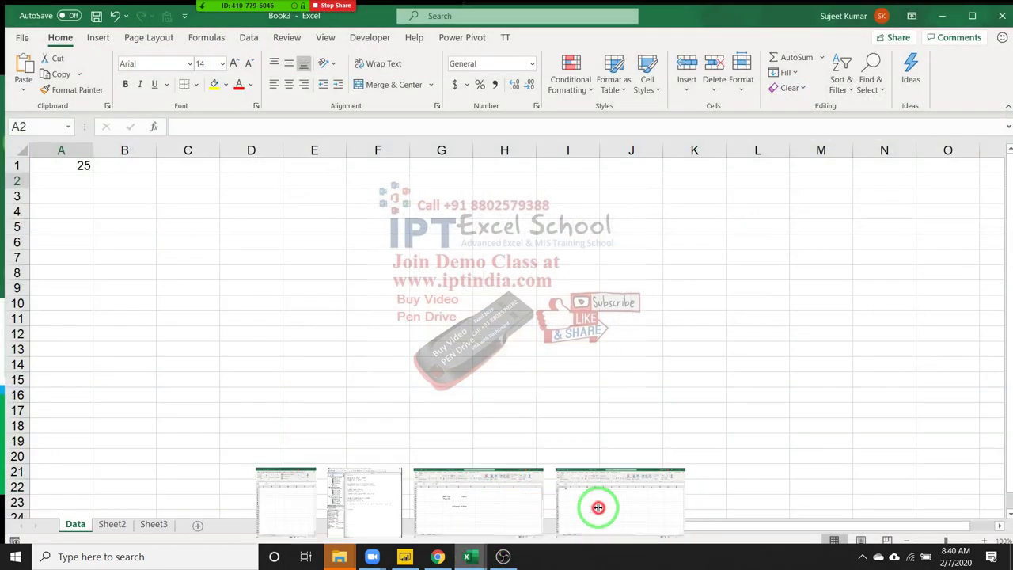
click(594, 505)
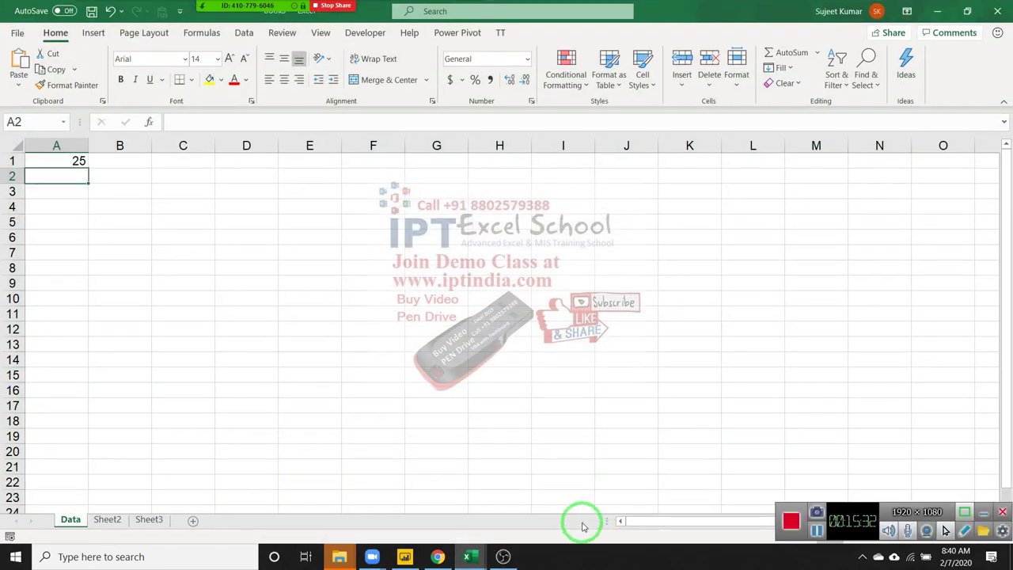
click(472, 556)
In the macro code, review the Book3 activation line and open a blank line after it
click(380, 518)
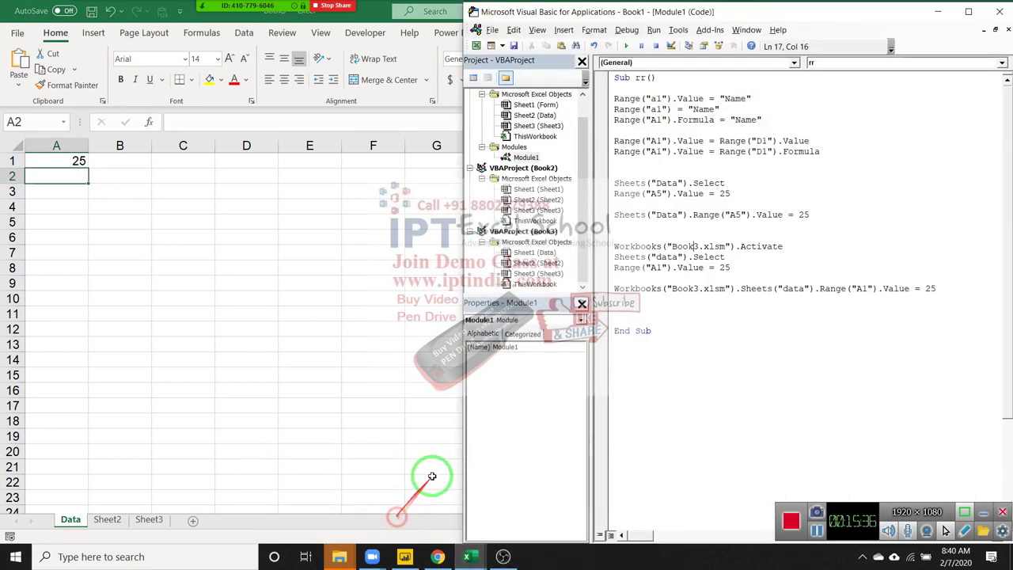
click(618, 236)
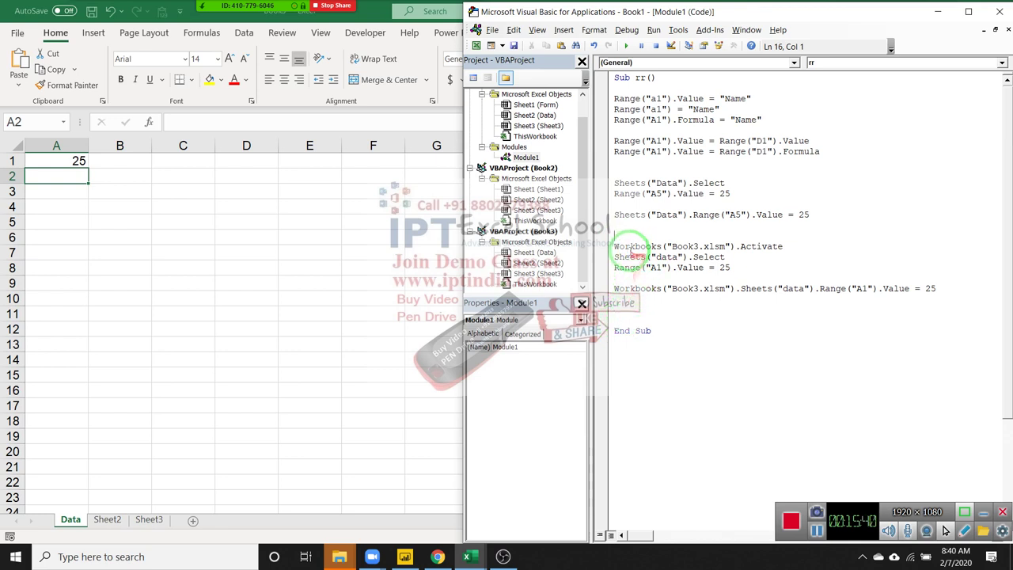
click(609, 248)
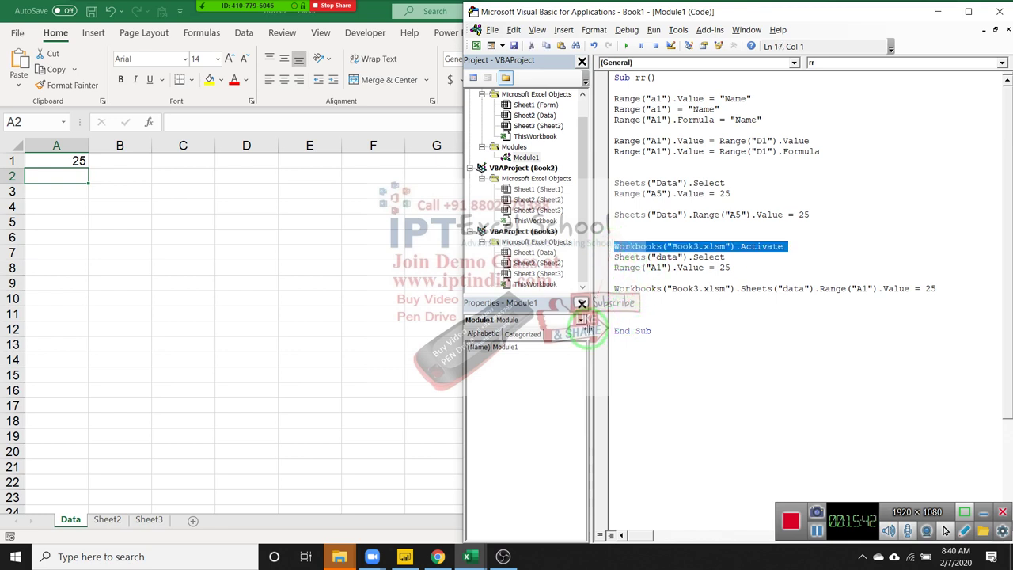
click(615, 277)
click(615, 244)
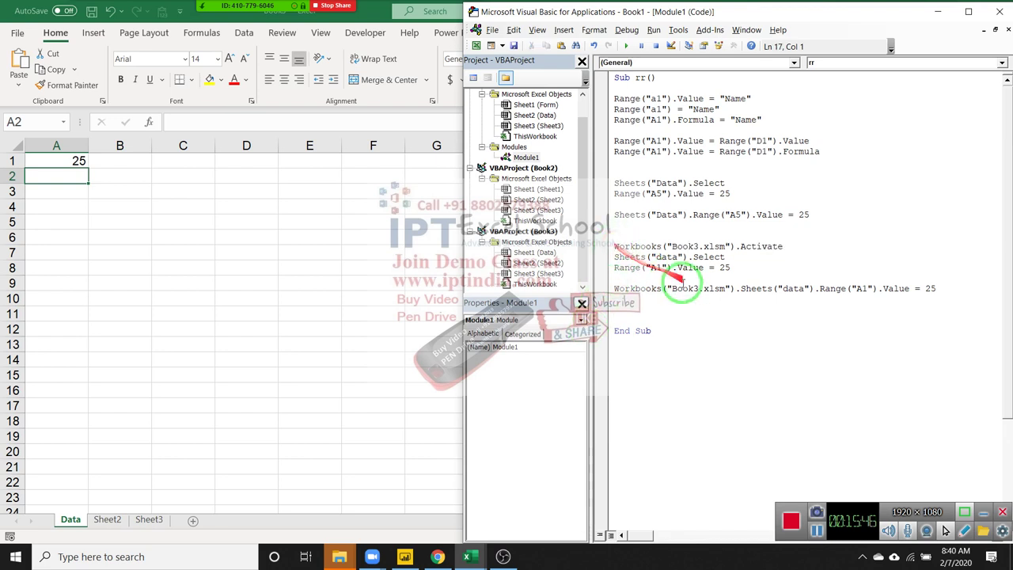
key(Down)
key(Return)
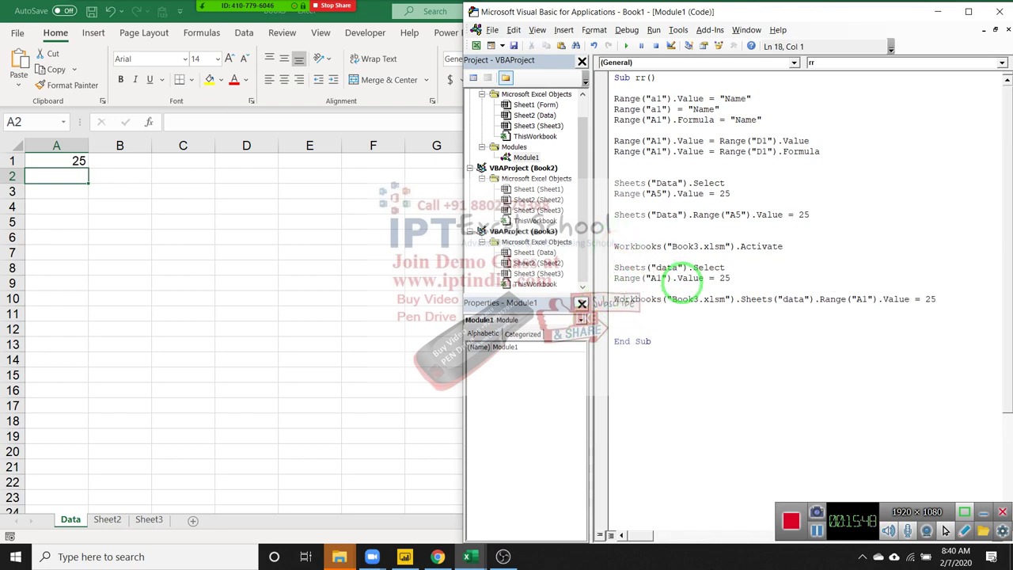
Try a Workbooks.Open Path statement, then delete that line
text(ok)
text(books)
text(.)
key(BackSpace)
key(Left)
key(Left)
key(Left)
text(r)
key(Right)
key(Right)
key(Right)
text(.)
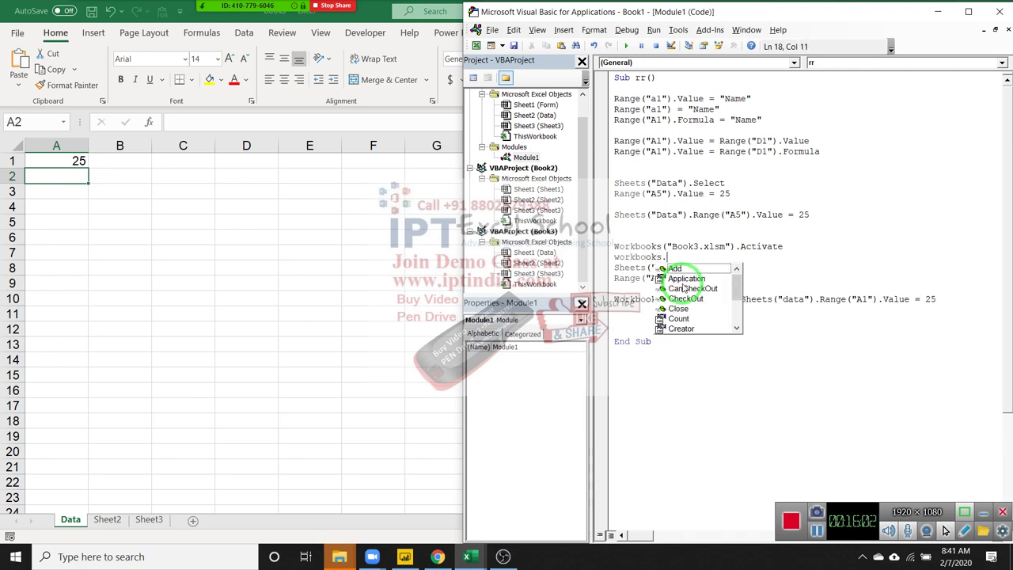
text(op)
key(Tab)
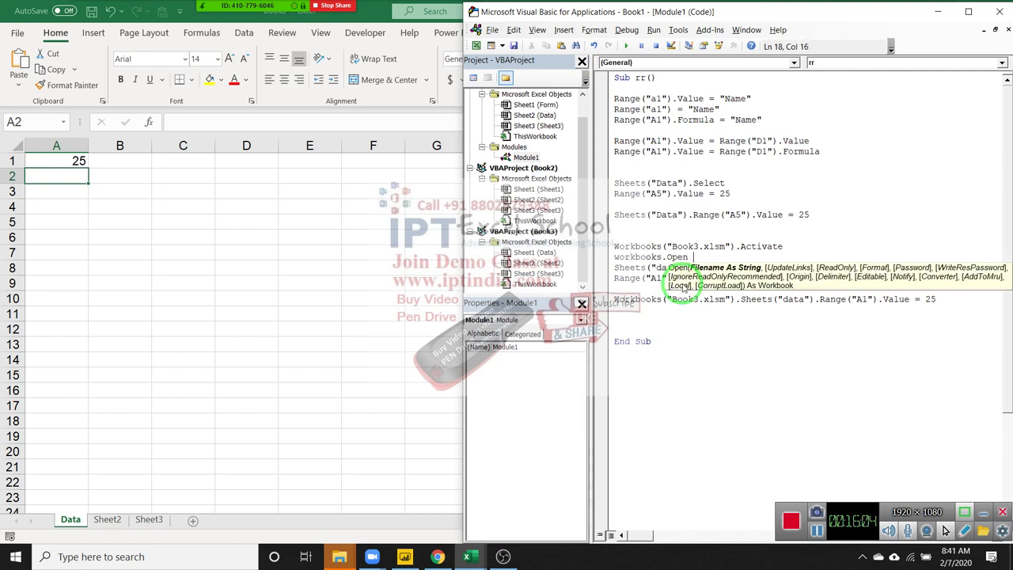
text(path)
key(Up)
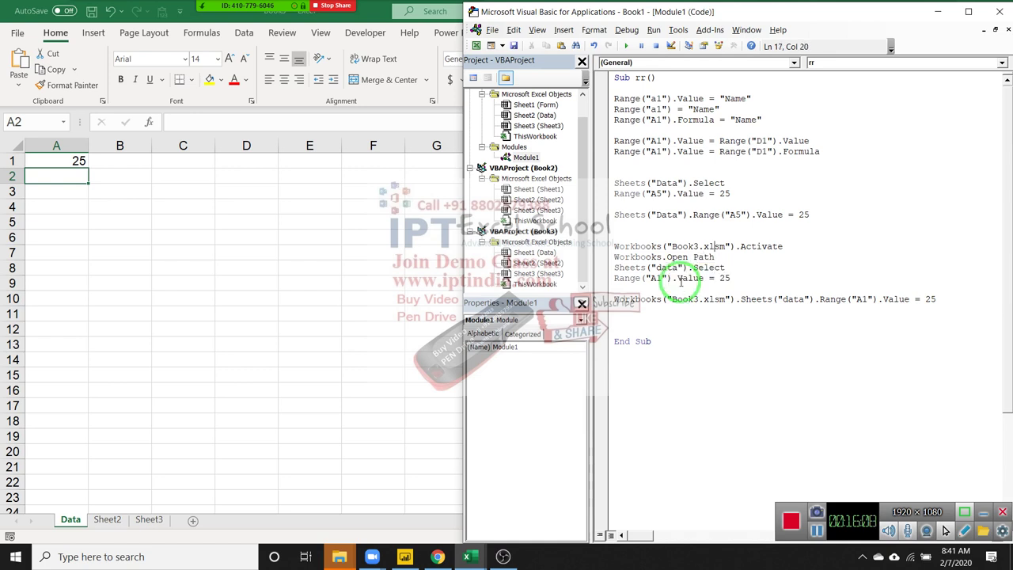
key(Left)
key(Left)
key(Left)
key(Left)
key(Left)
key(Left)
key(Home)
key(shift+Down)
key(Delete)
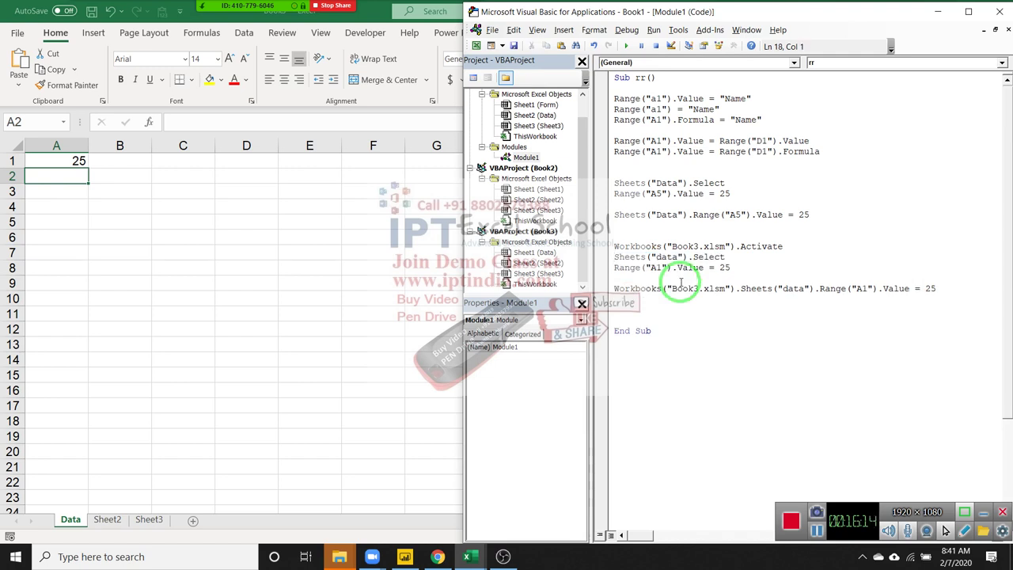
Retype the Workbooks("Book3.xlsm").Activate line and remove the extra blank line
key(shift+Down)
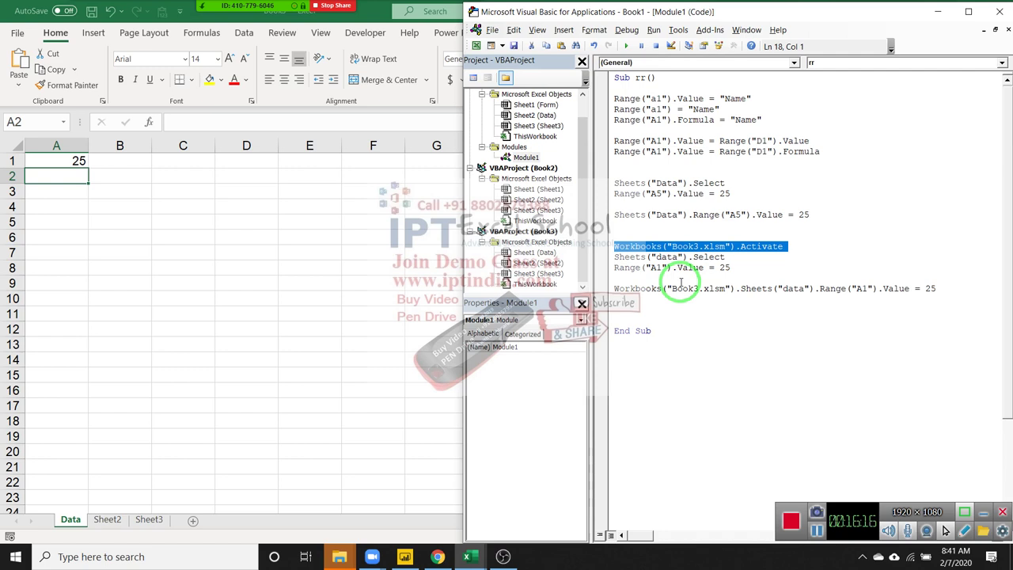
key(Up)
key(Up)
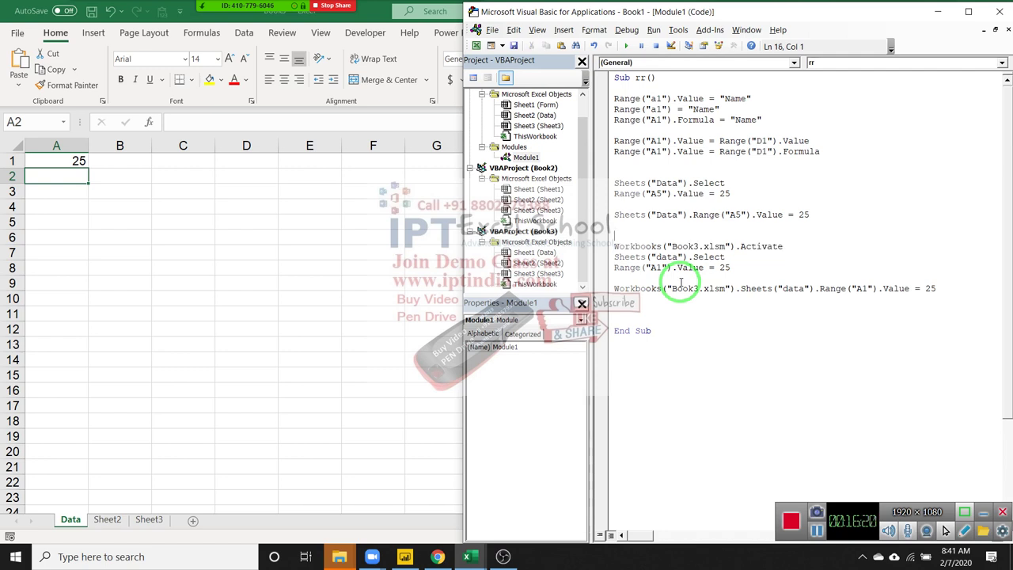
key(Down)
key(shift+Down)
key(Delete)
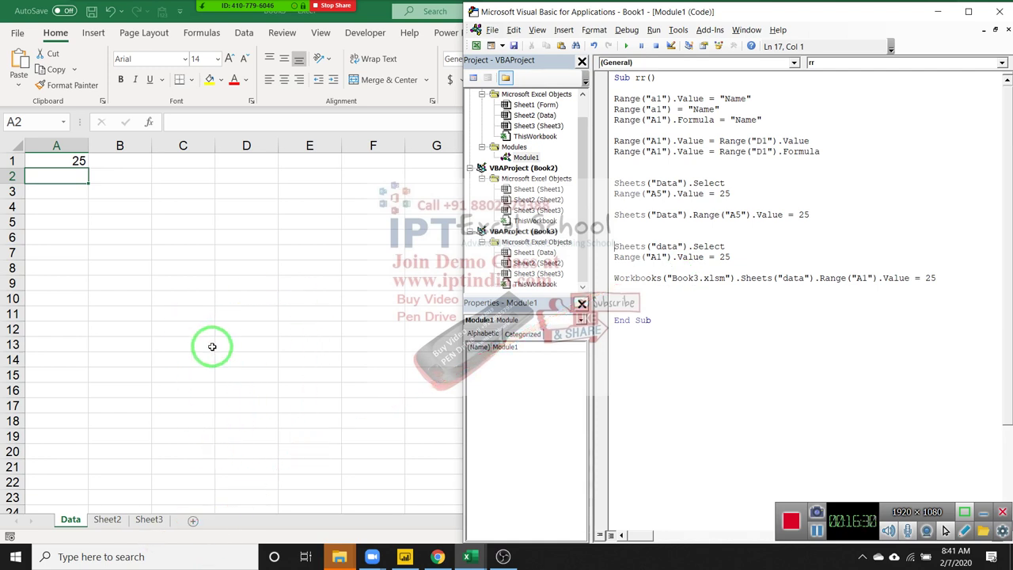
key(Up)
text(Workbooks("Book3.xlsm").Activate)
key(Return)
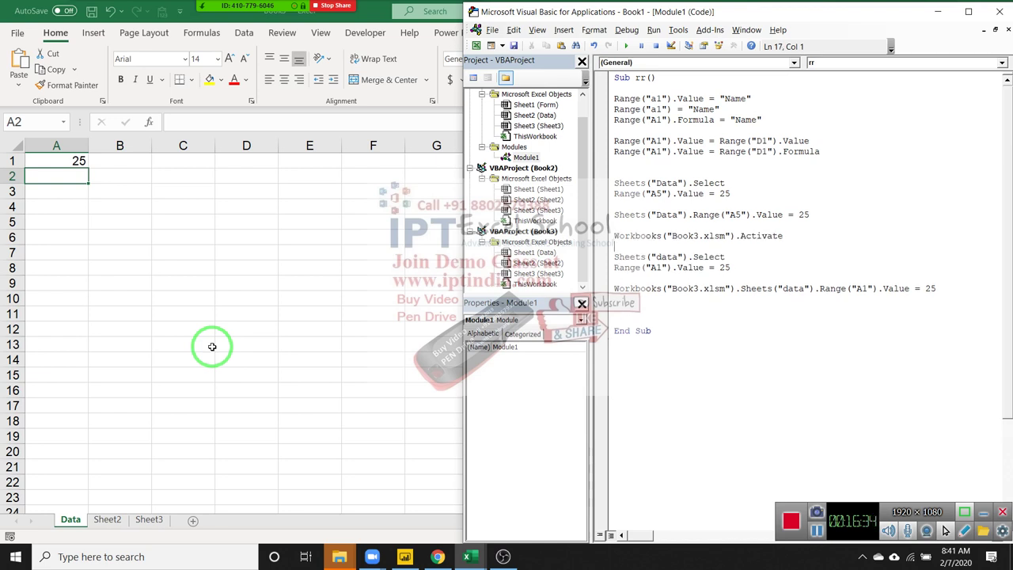
key(Delete)
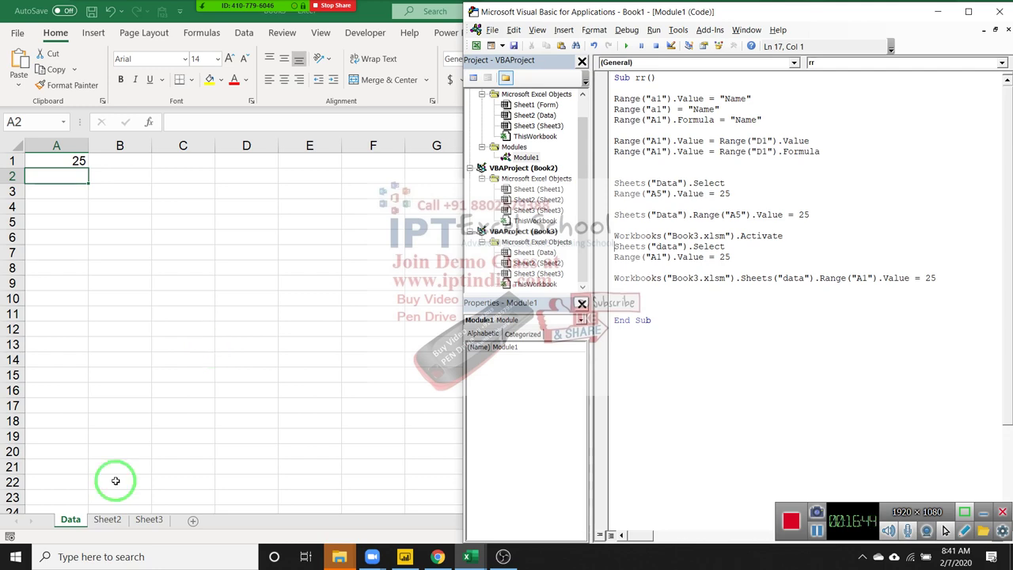
click(467, 556)
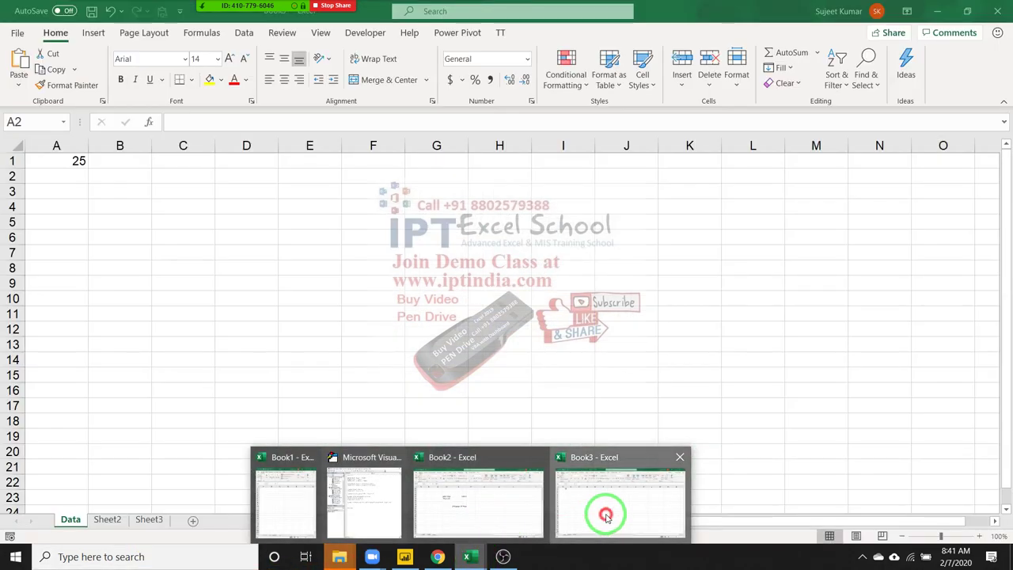
click(601, 518)
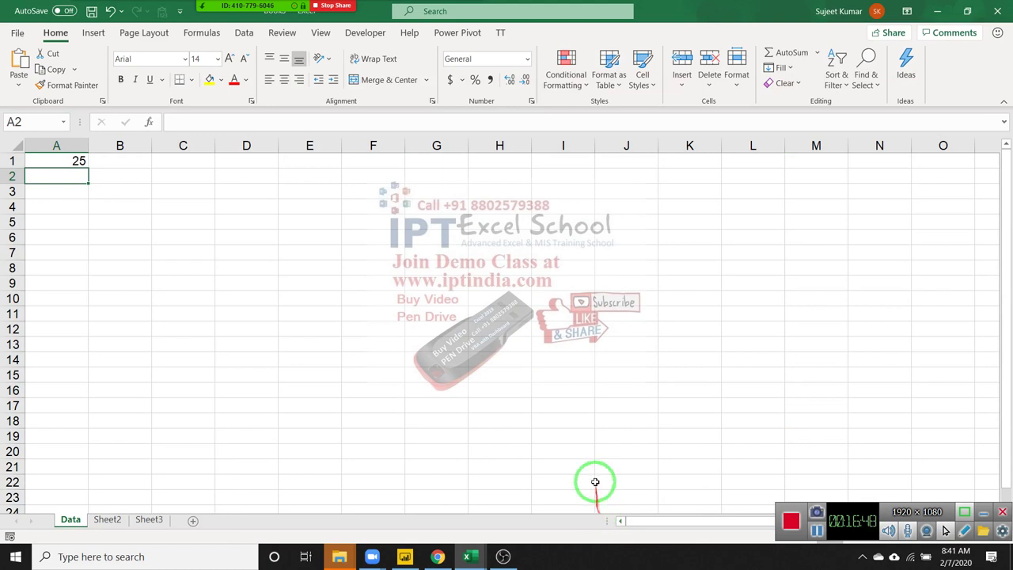
key(alt+F11)
drag(615, 235, 785, 237)
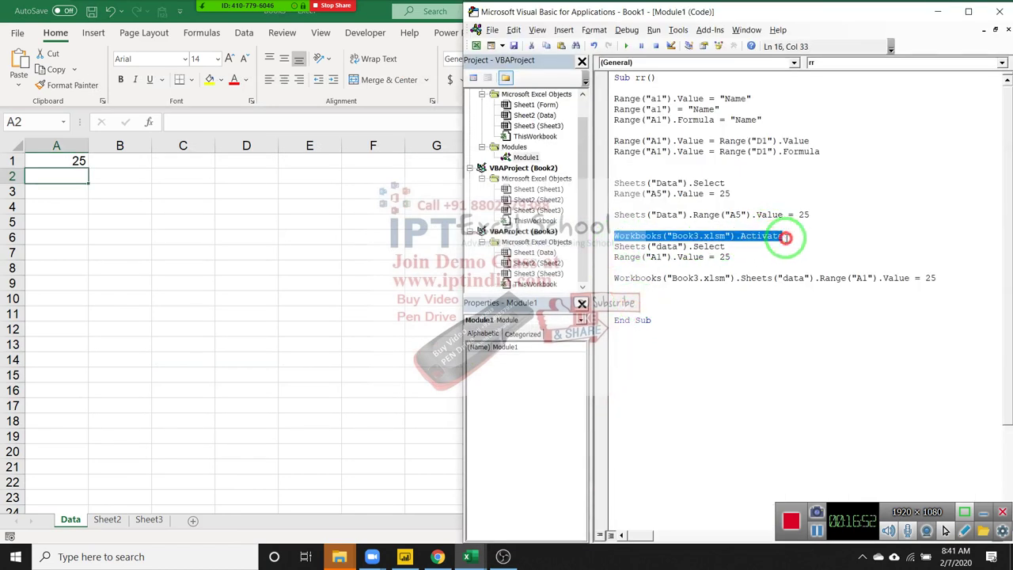
drag(758, 247, 633, 247)
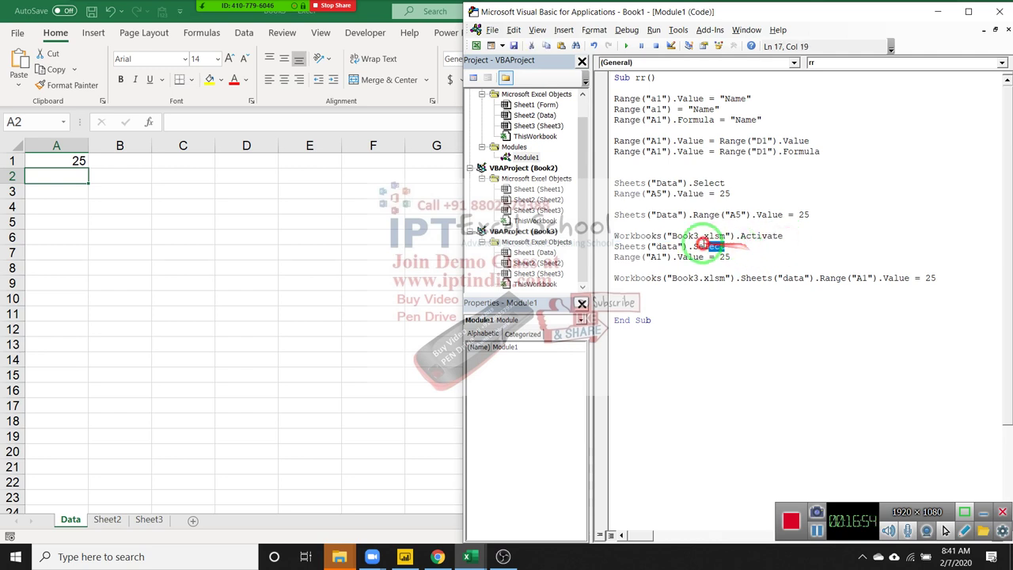
click(621, 268)
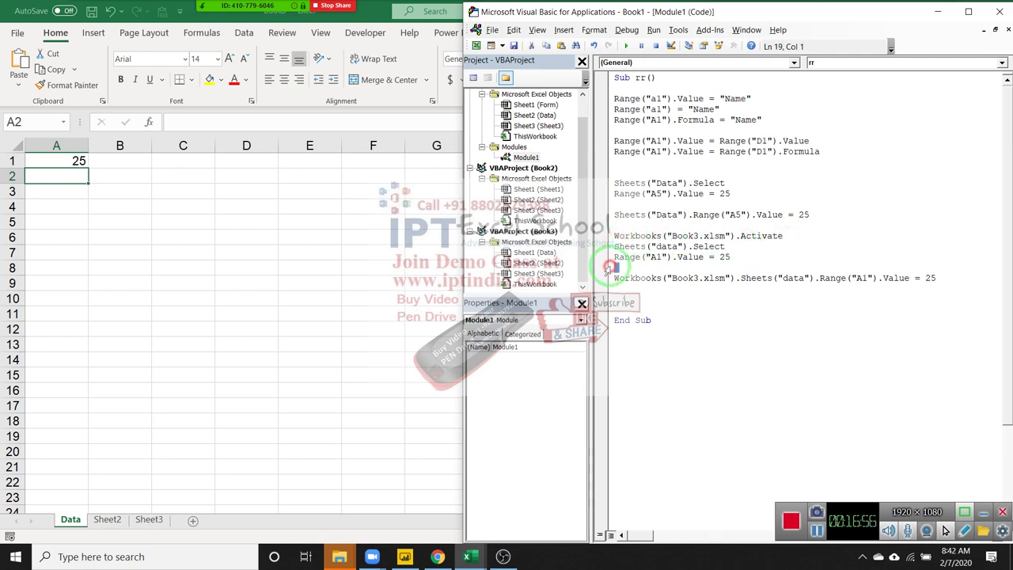
drag(615, 257, 735, 258)
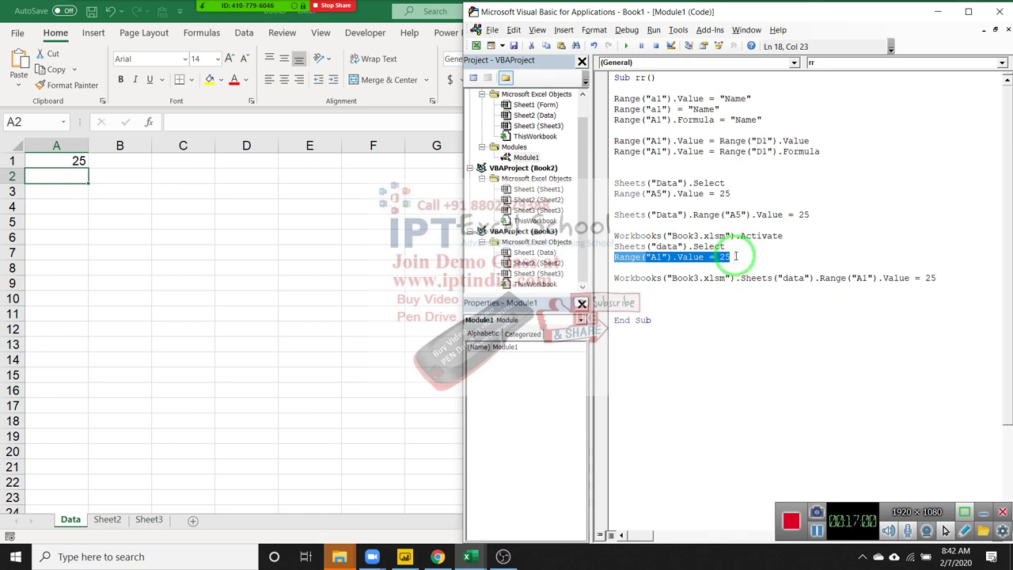
click(735, 256)
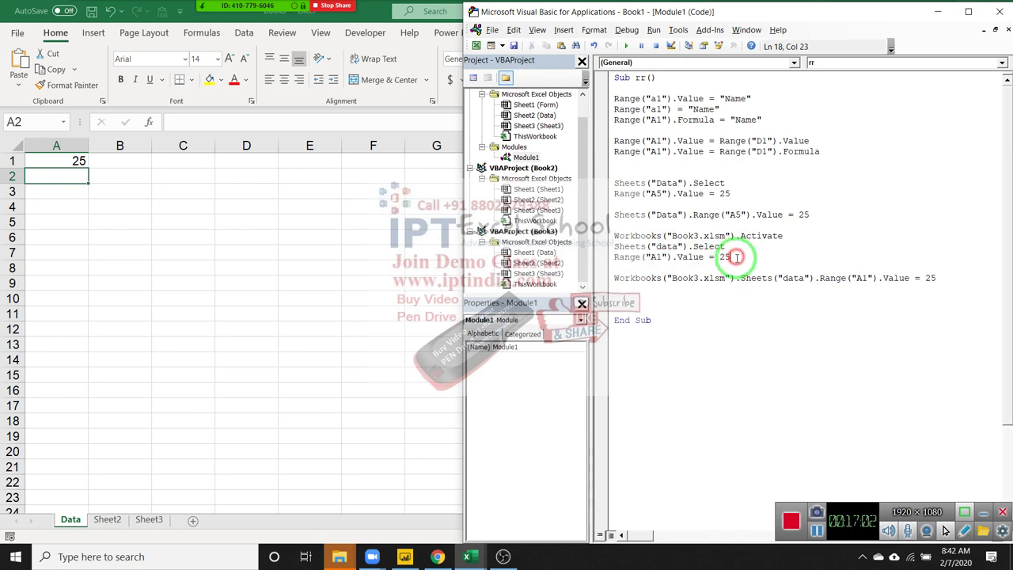
click(614, 236)
click(603, 236)
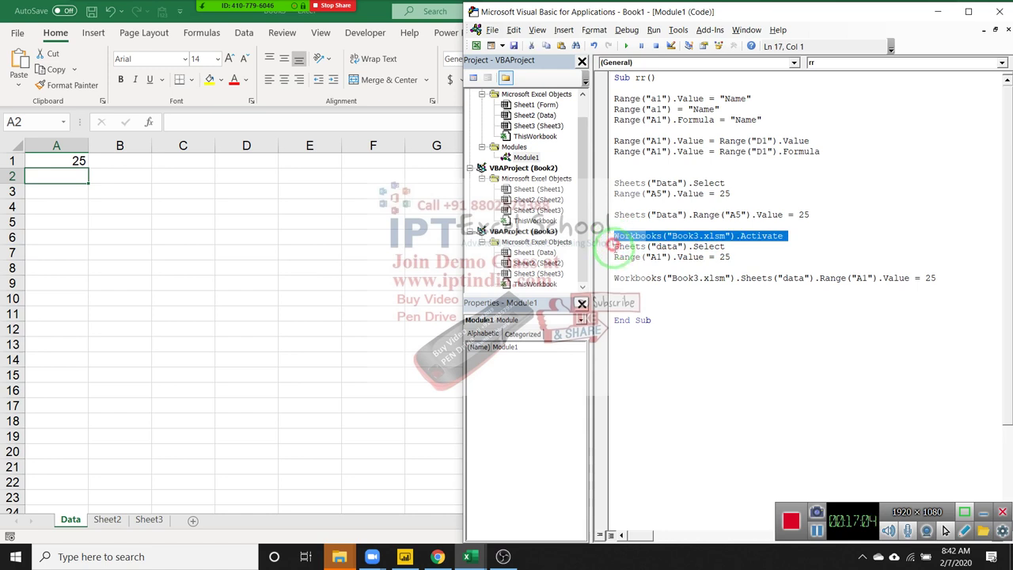
click(614, 278)
Insert a blank line above the one-line Workbooks("Book3.xlsm").Sheets statement
click(605, 278)
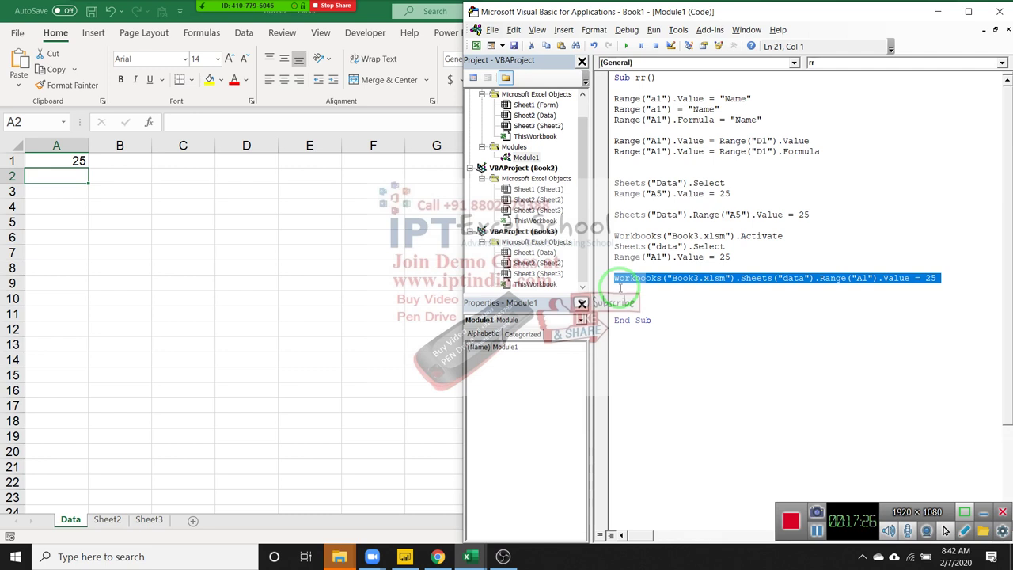
mouse_move(335, 5)
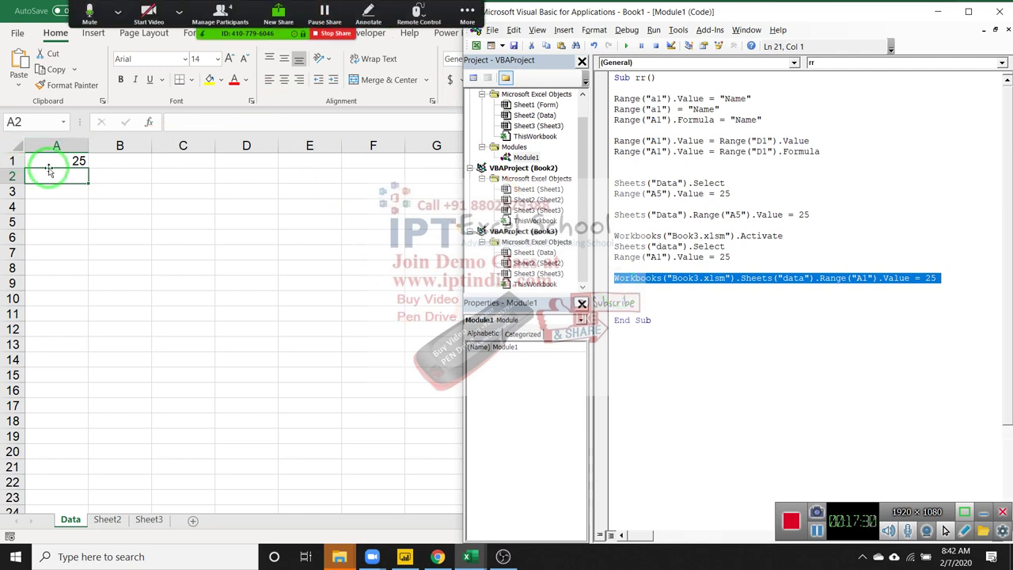
double_click(684, 277)
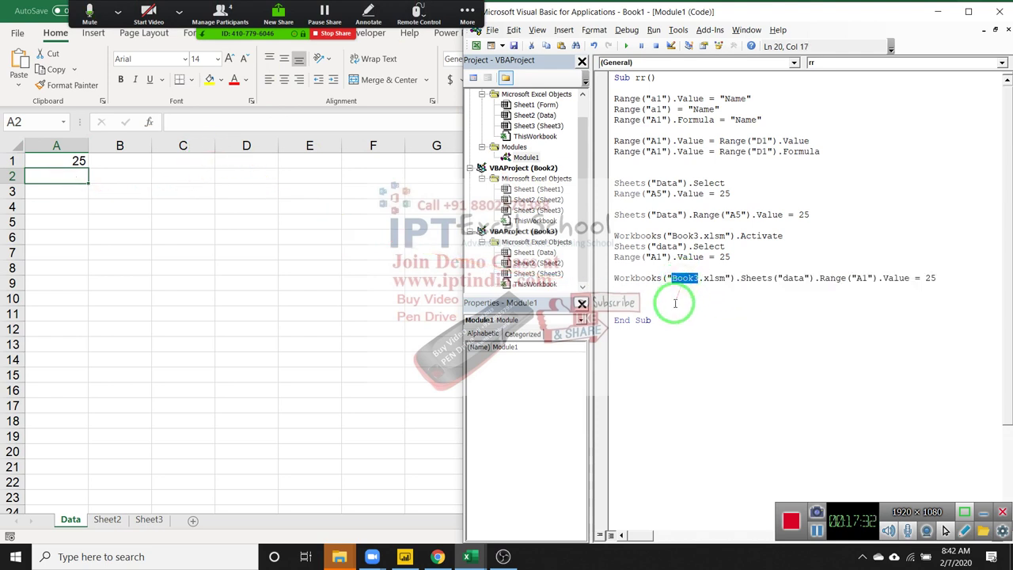
click(615, 269)
key(Return)
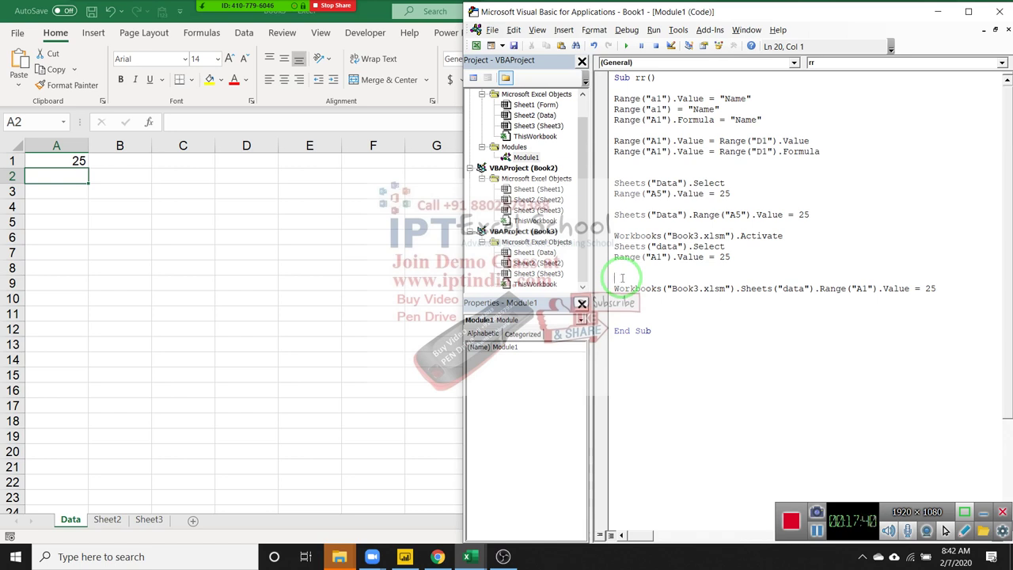
Highlight the three-line Activate/Select/Range block, then the one-line statement
key(Up)
key(Up)
key(Up)
key(Up)
key(shift+Down)
key(Right)
key(shift+Down)
key(Right)
key(shift+Down)
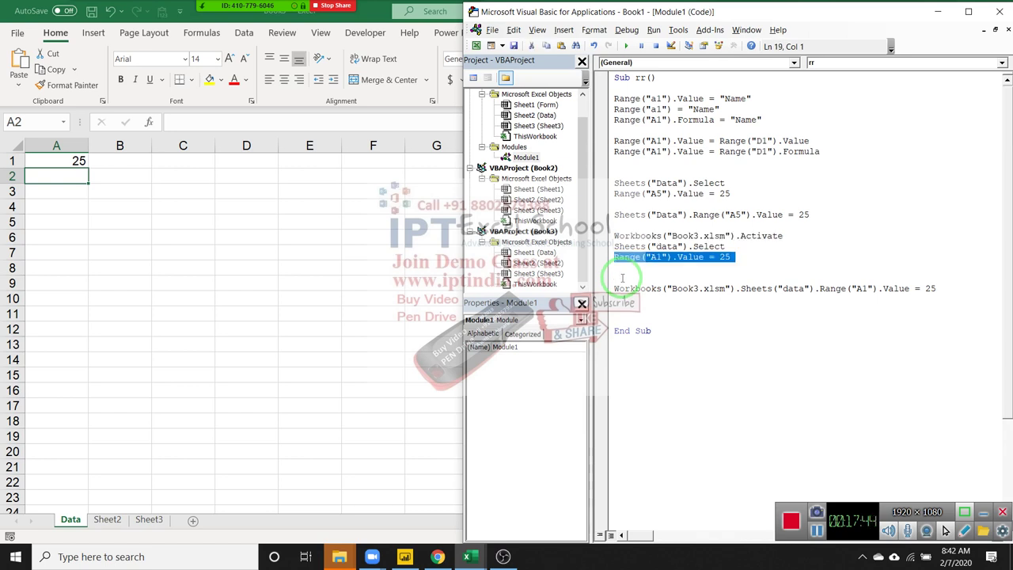
key(Down)
key(Down)
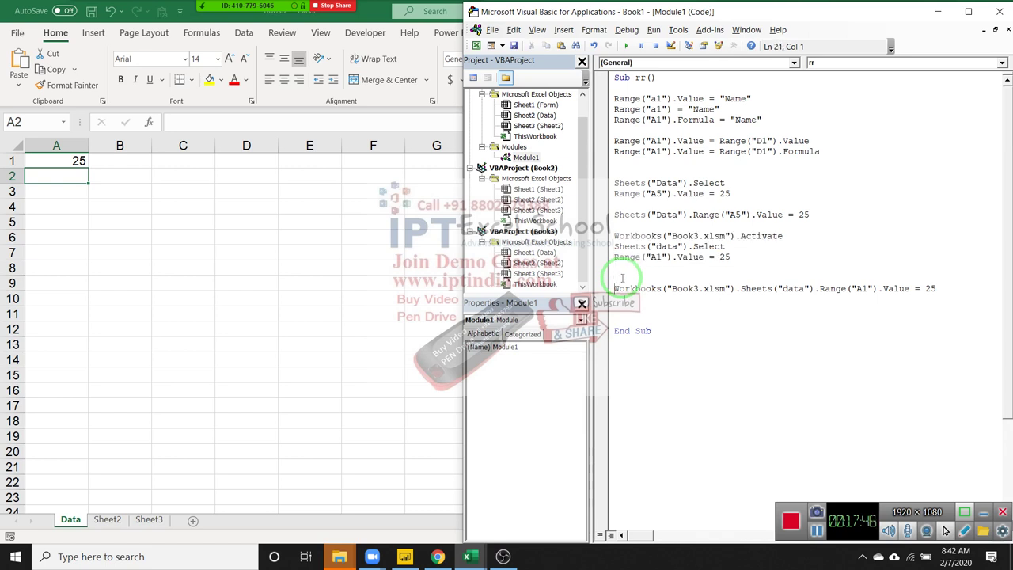
key(shift+Down)
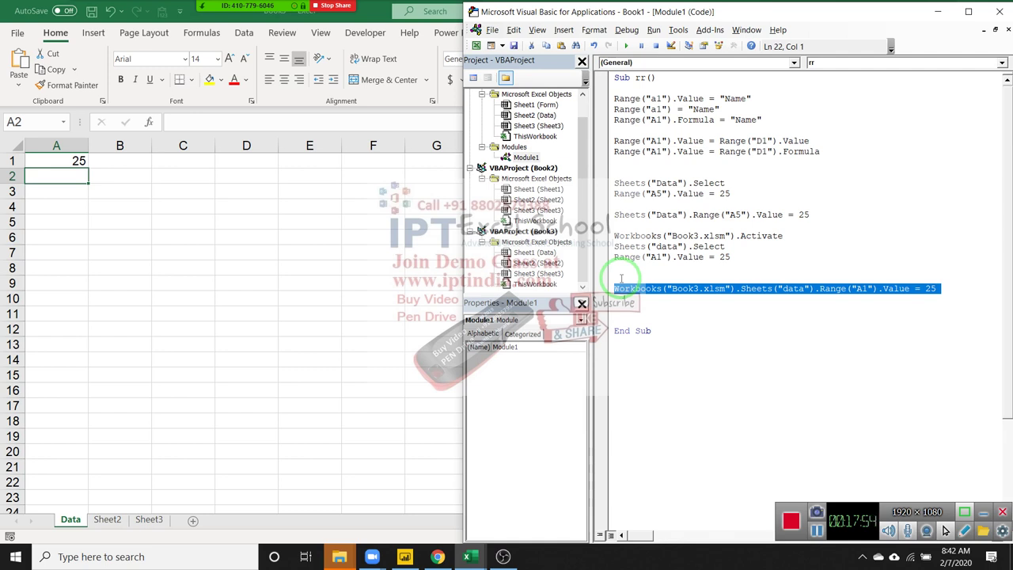
Highlight the Activate, Select and Range lines again, then the macro body from the top
key(Up)
key(Up)
key(Up)
key(Up)
key(Up)
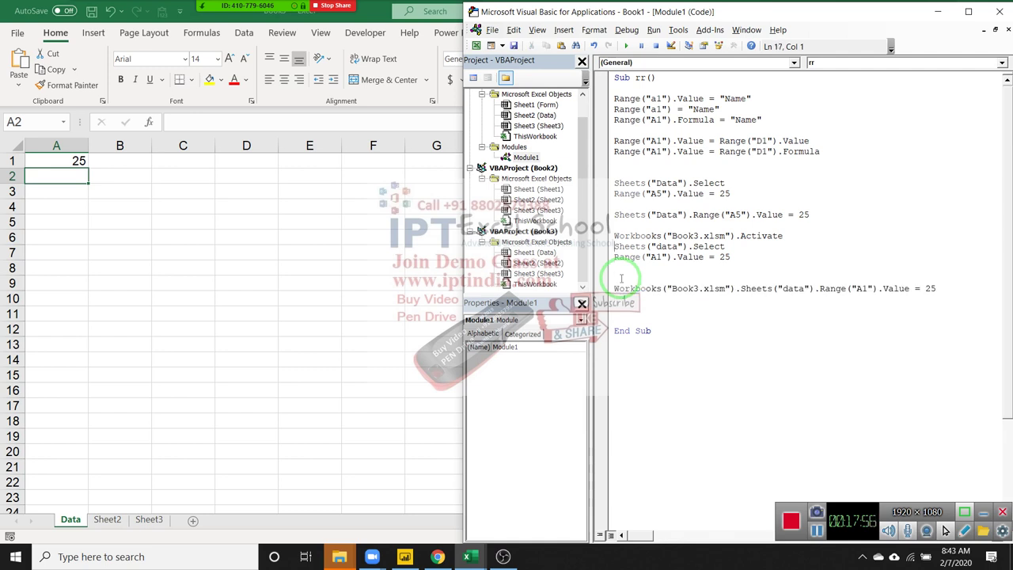
key(Down)
key(shift+Down)
key(shift+Down)
key(shift+Down)
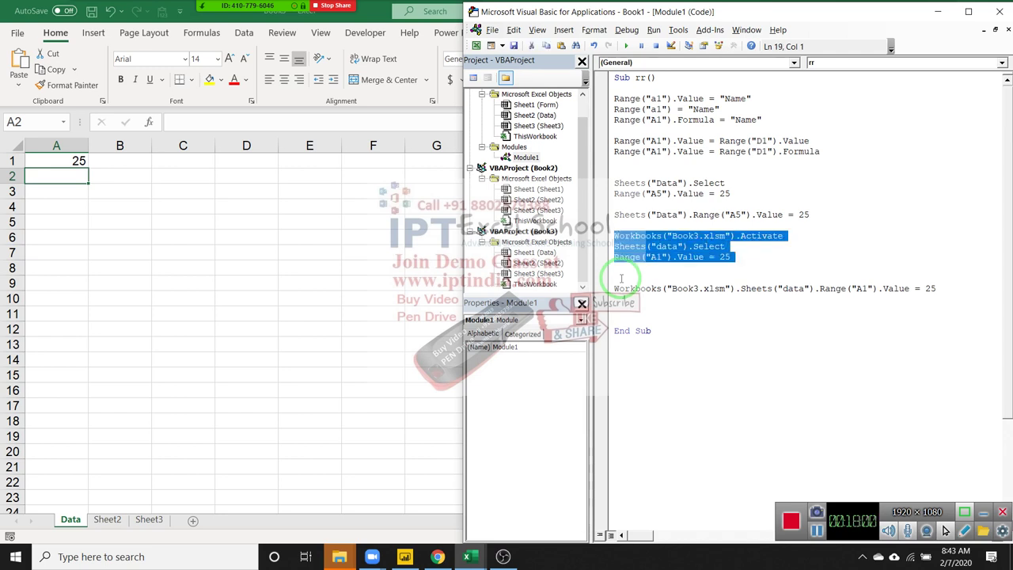
key(Left)
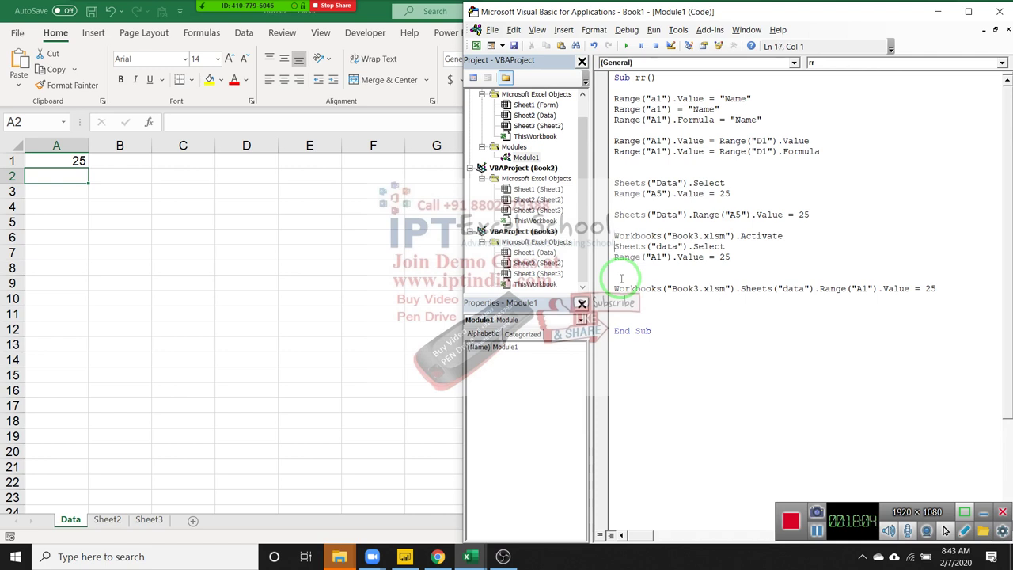
key(Down)
key(Down)
key(Down)
key(Up)
key(Up)
key(Up)
key(Up)
key(Up)
key(Up)
key(Up)
key(Up)
key(Up)
key(shift+Down)
key(shift+Down)
key(shift+Down)
key(shift+Down)
key(shift+Down)
key(shift+Down)
key(shift+Down)
key(shift+Down)
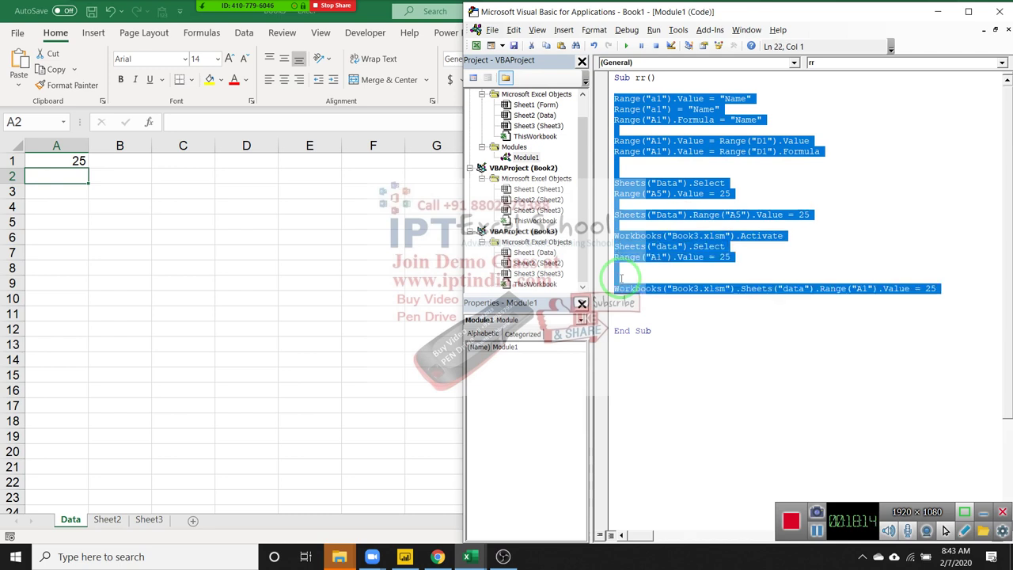
Clear the code highlight and briefly highlight the Sub rr() line
key(Escape)
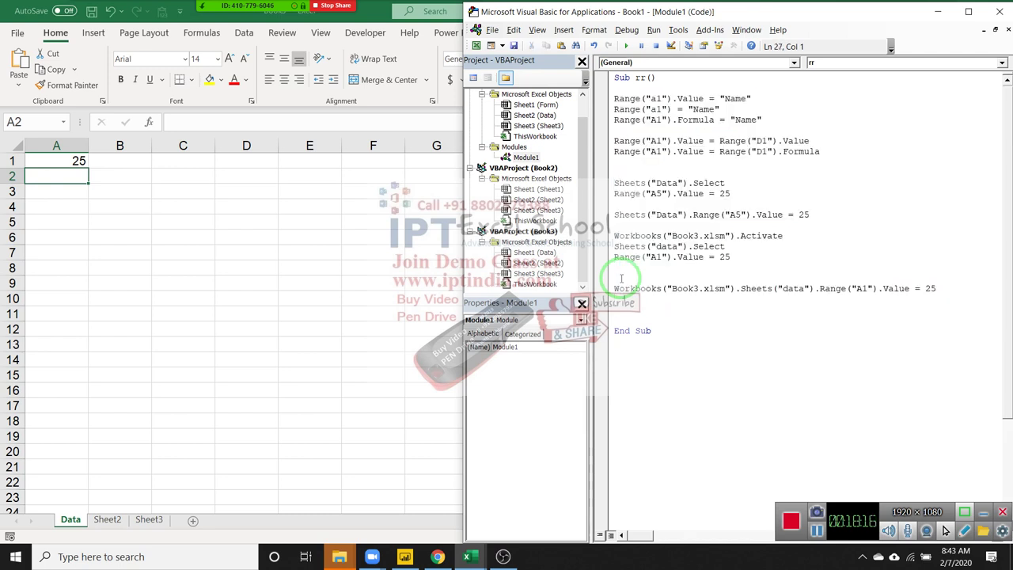
key(Up)
key(Up)
key(Up)
key(Up)
key(Up)
key(Up)
key(Up)
key(Up)
key(Up)
key(shift+Down)
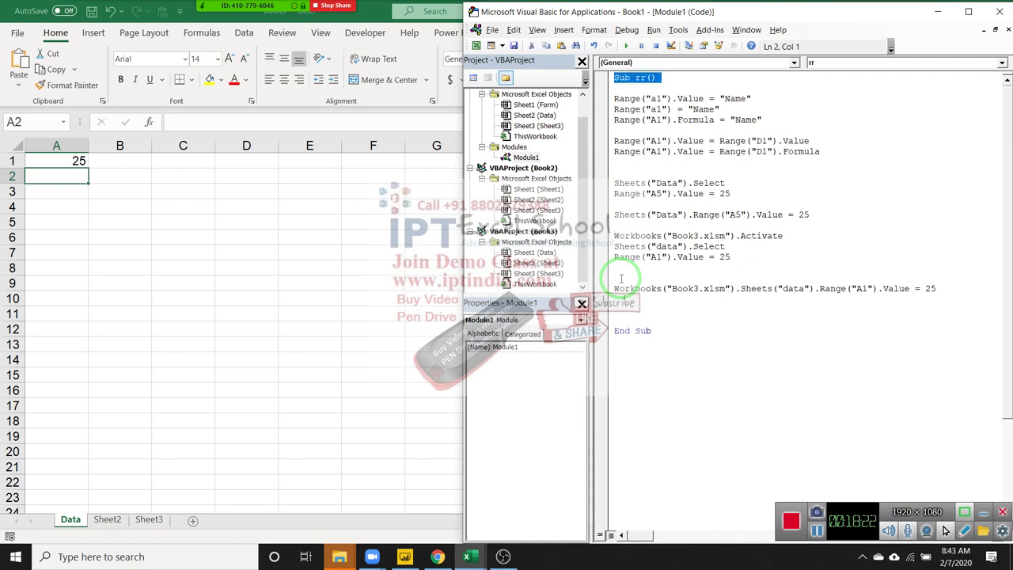
key(Right)
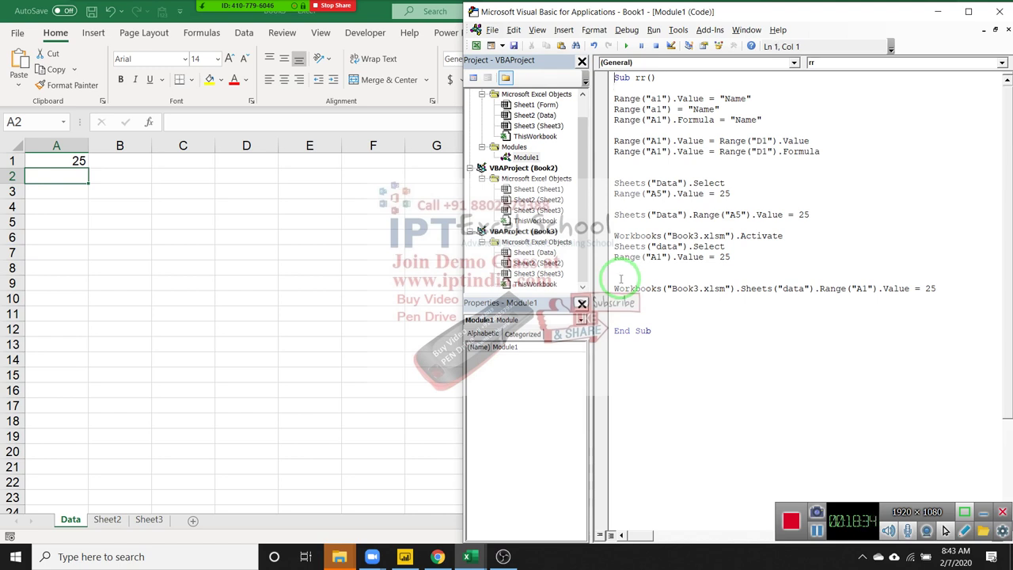
Add a blank line between the last Workbooks statement and End Sub
click(607, 279)
key(Up)
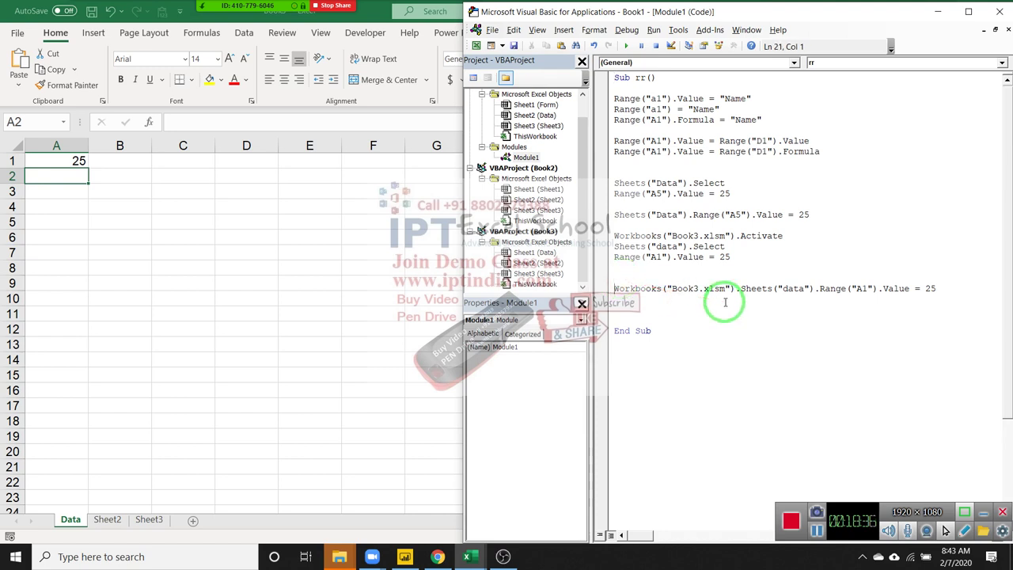
key(Up)
key(Up)
key(Down)
key(Down)
key(Down)
key(Down)
key(Down)
key(Return)
key(Up)
key(Up)
key(Up)
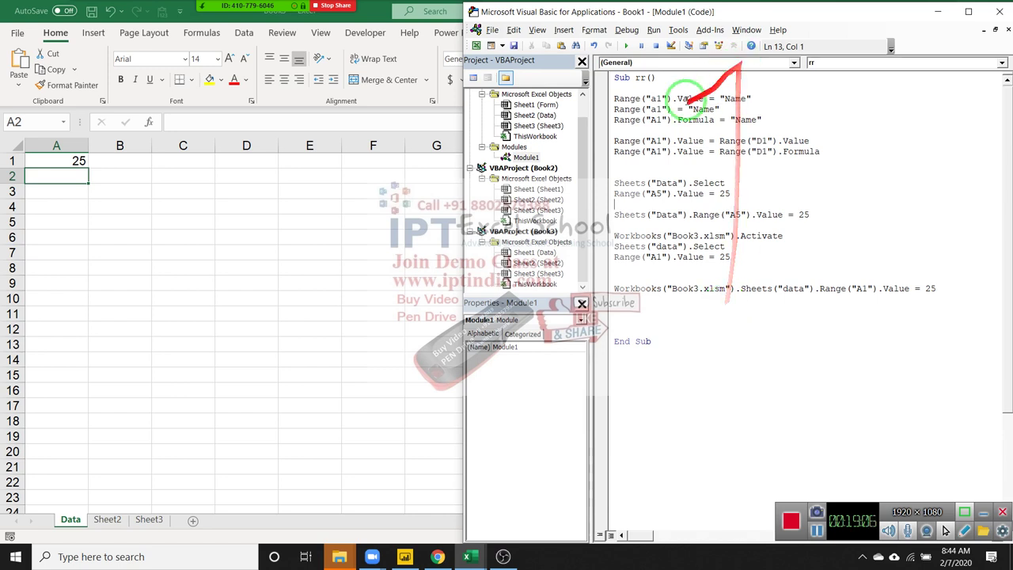
Review the macro's Name, A5 and Book3.xlsm statements by highlighting them one by one
mouse_move(613, 99)
mouse_down()
mouse_move(690, 158)
mouse_move(820, 154)
mouse_up()
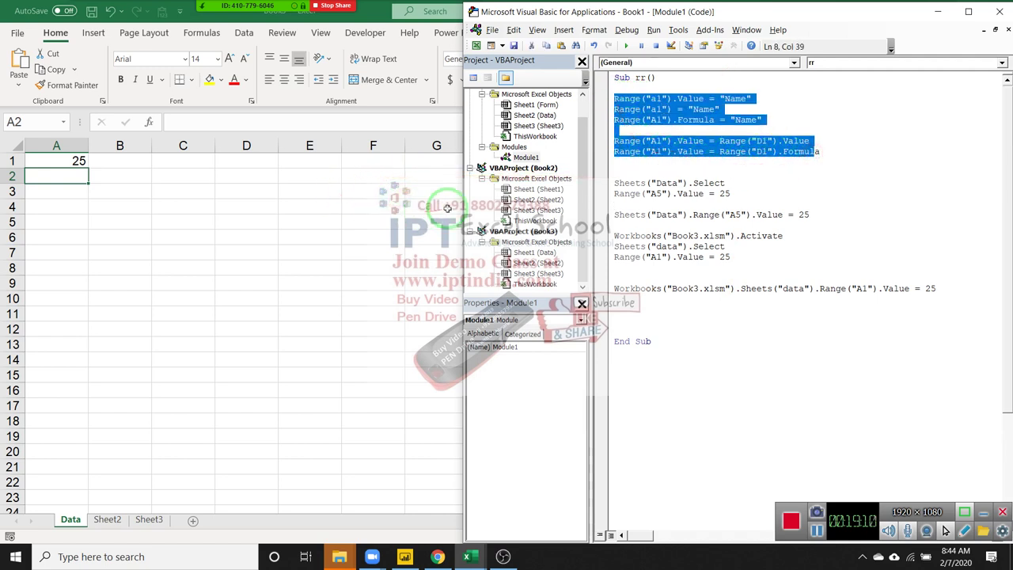
click(791, 182)
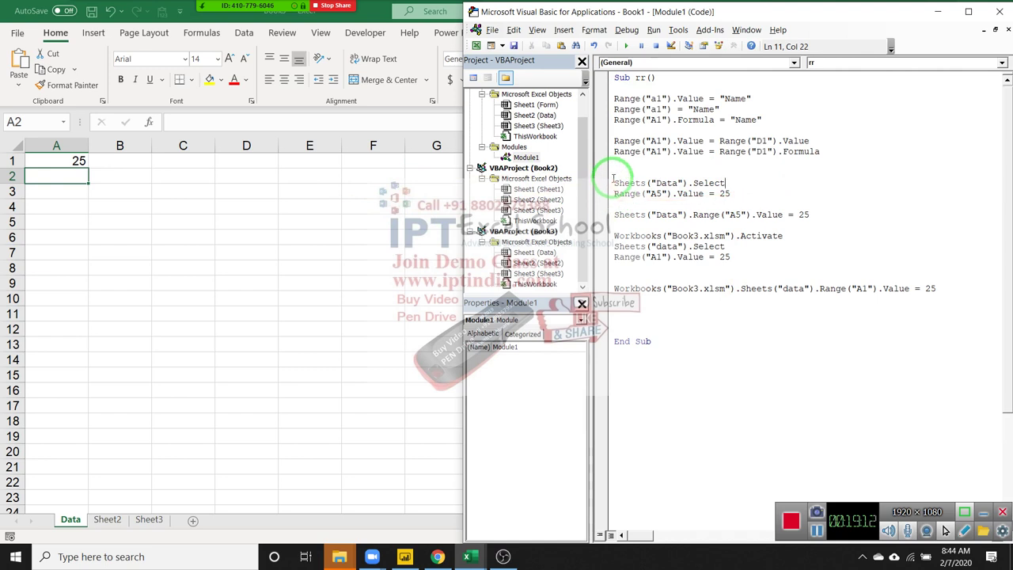
drag(615, 183, 732, 193)
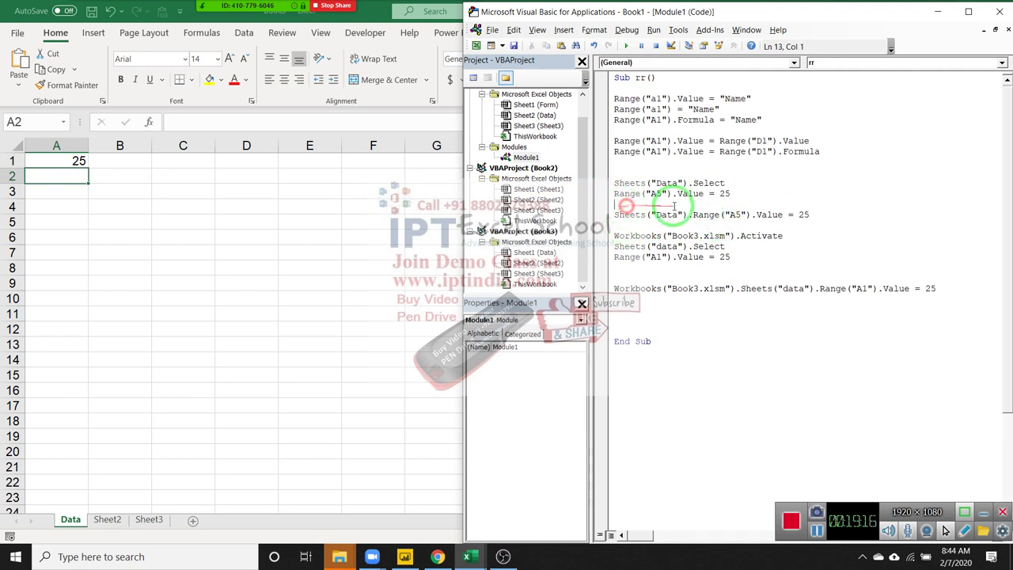
drag(730, 194, 603, 175)
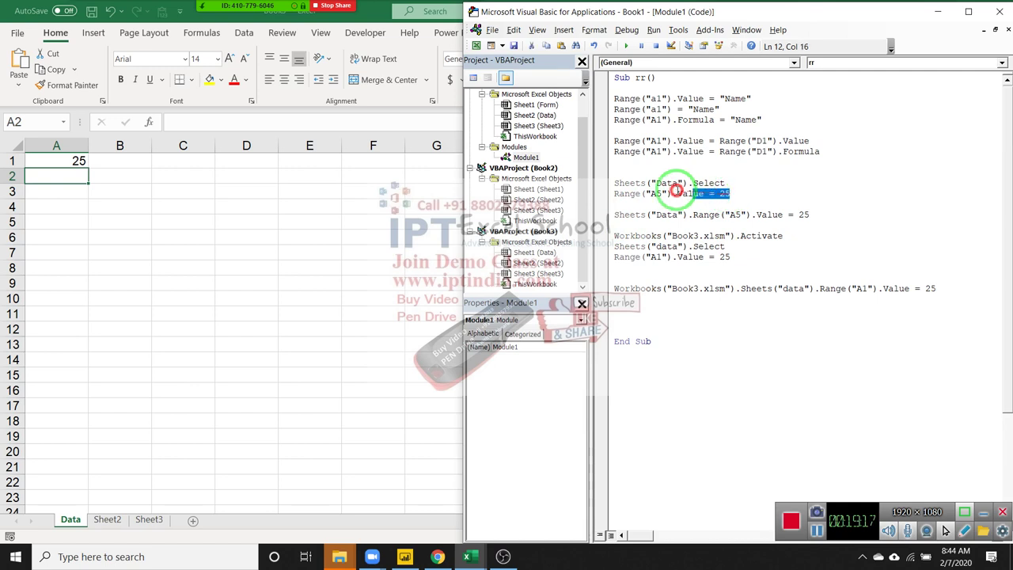
click(607, 214)
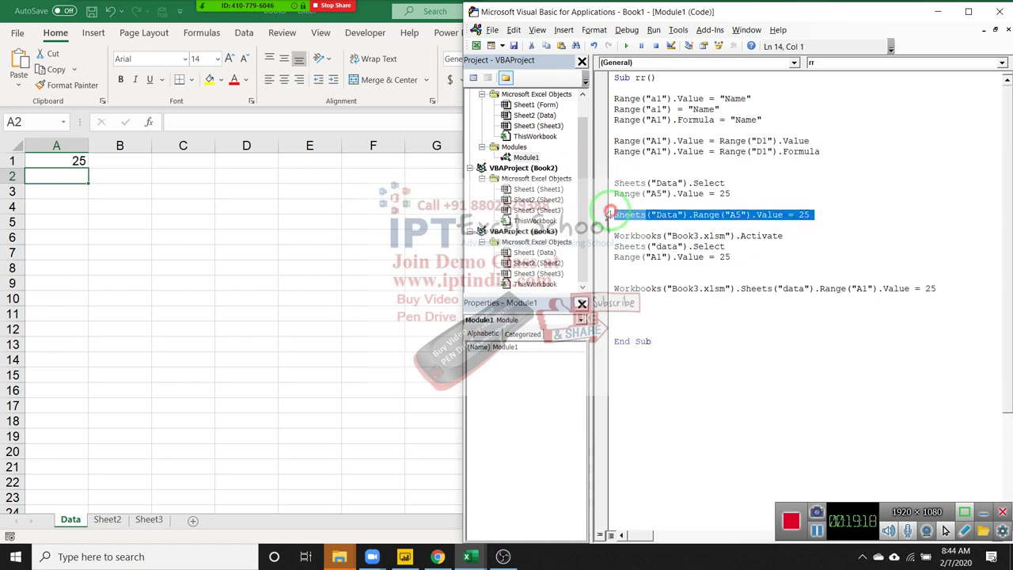
click(703, 236)
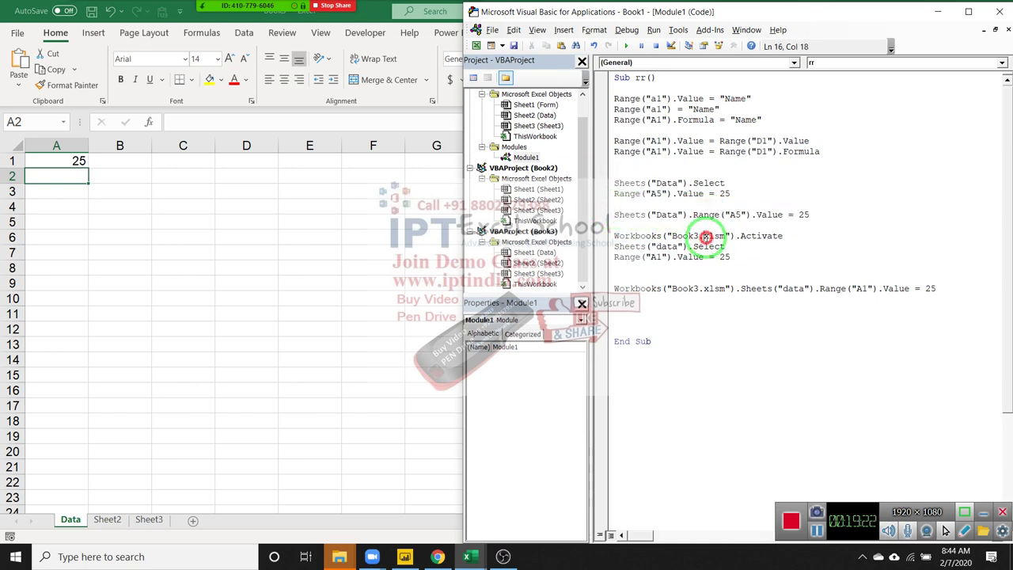
click(708, 246)
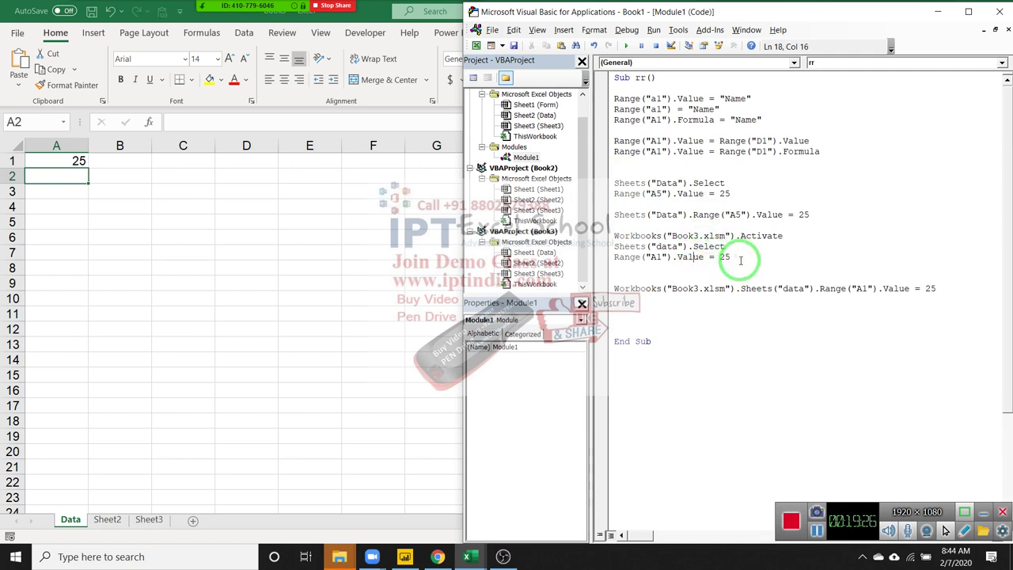
mouse_move(731, 256)
mouse_down()
mouse_move(673, 257)
mouse_move(615, 235)
mouse_up()
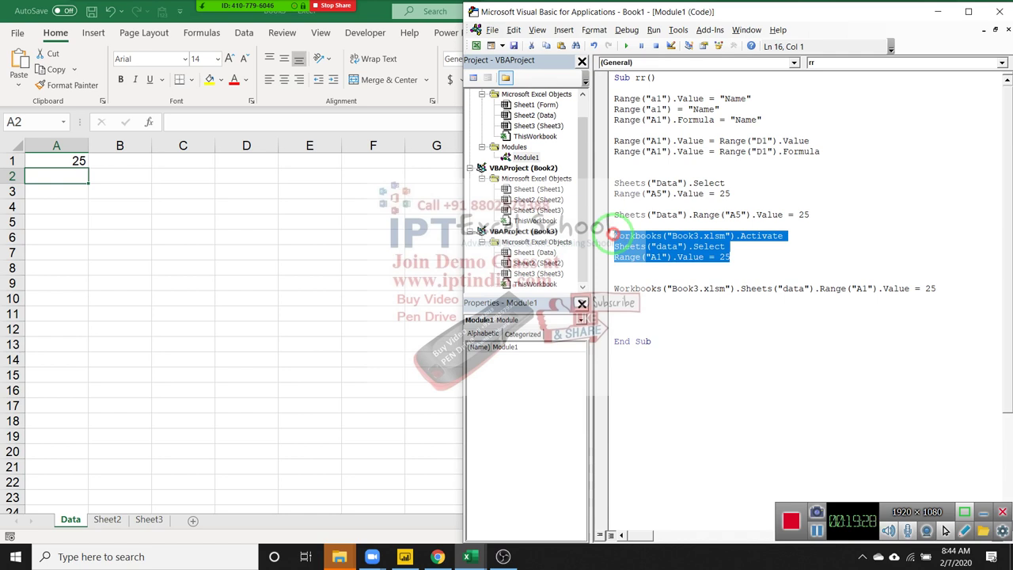
Overwrite the one-line Workbooks("Book3.xlsm") statement with 85
click(616, 289)
drag(620, 293, 621, 297)
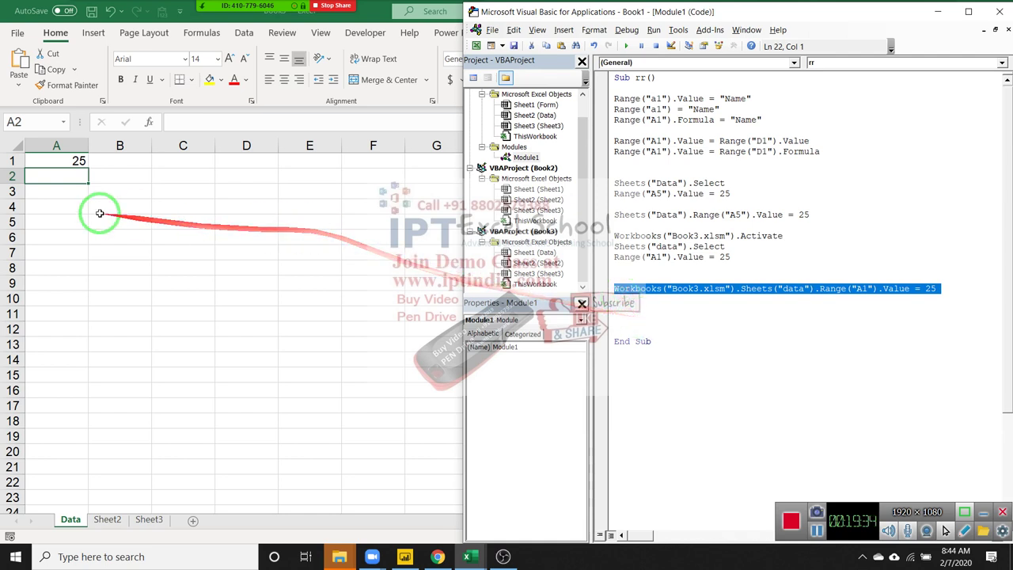
text(85)
key(BackSpace)
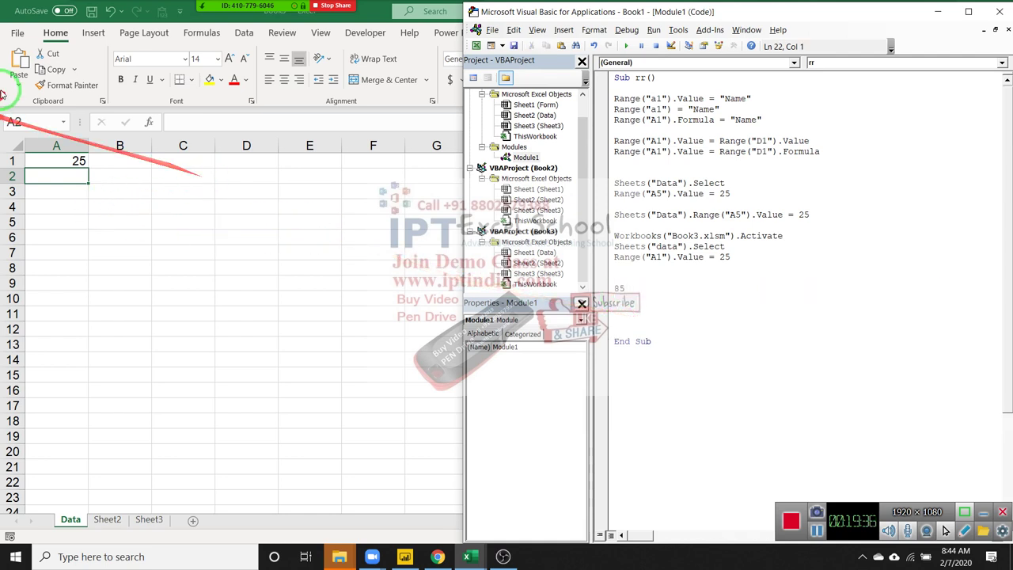
Delete the leftover characters from the overwritten code line
key(BackSpace)
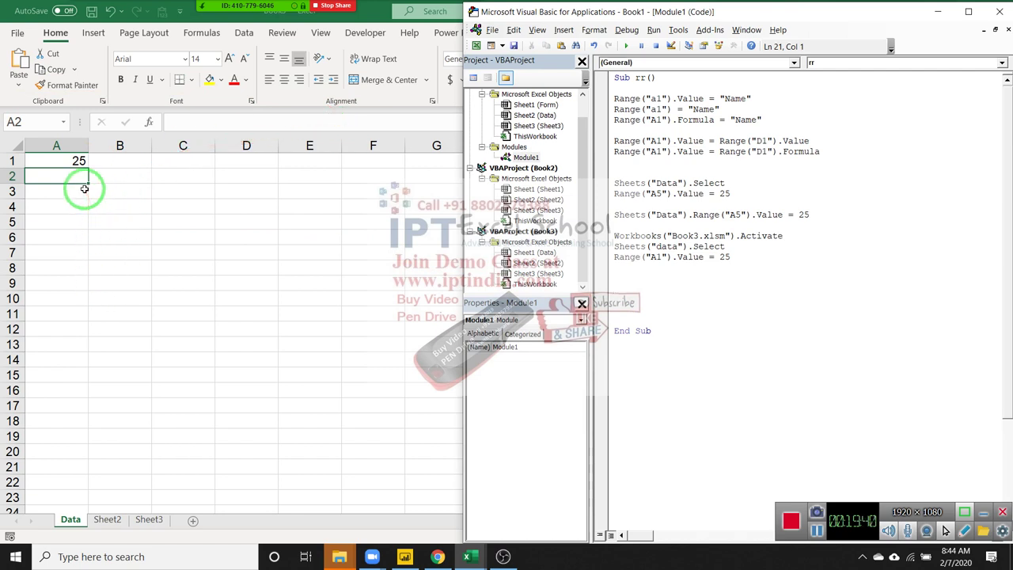
key(Return)
key(BackSpace)
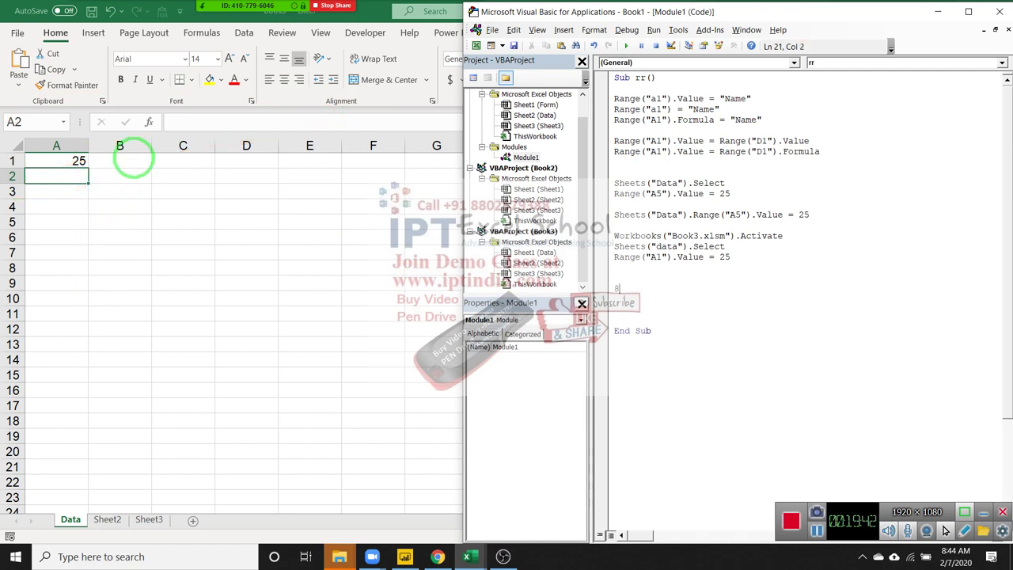
Enter 85, 36, 63, 36 and 96 into A2:A6, then close the workbook, answering the save prompt
click(74, 181)
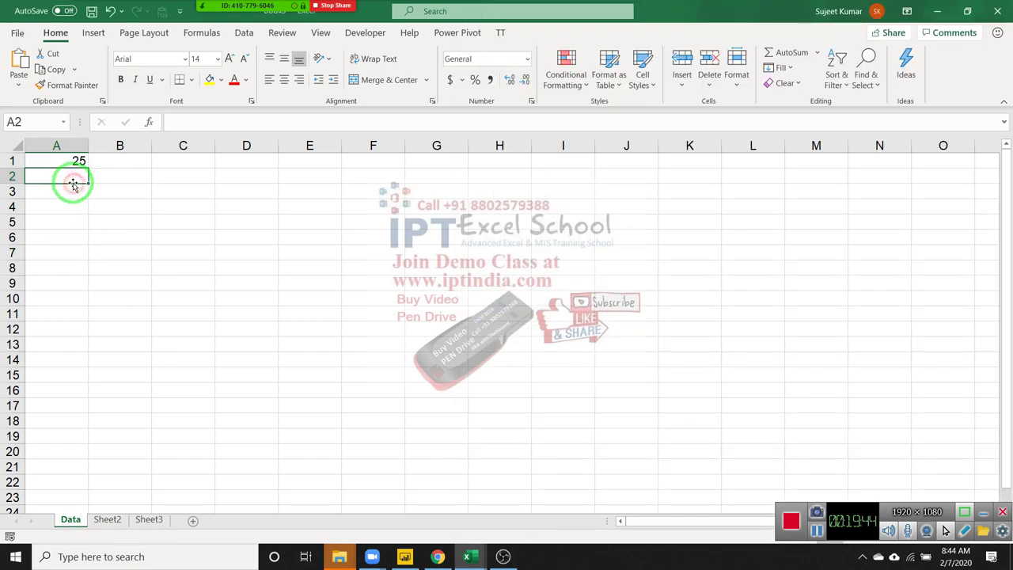
text(85)
key(Return)
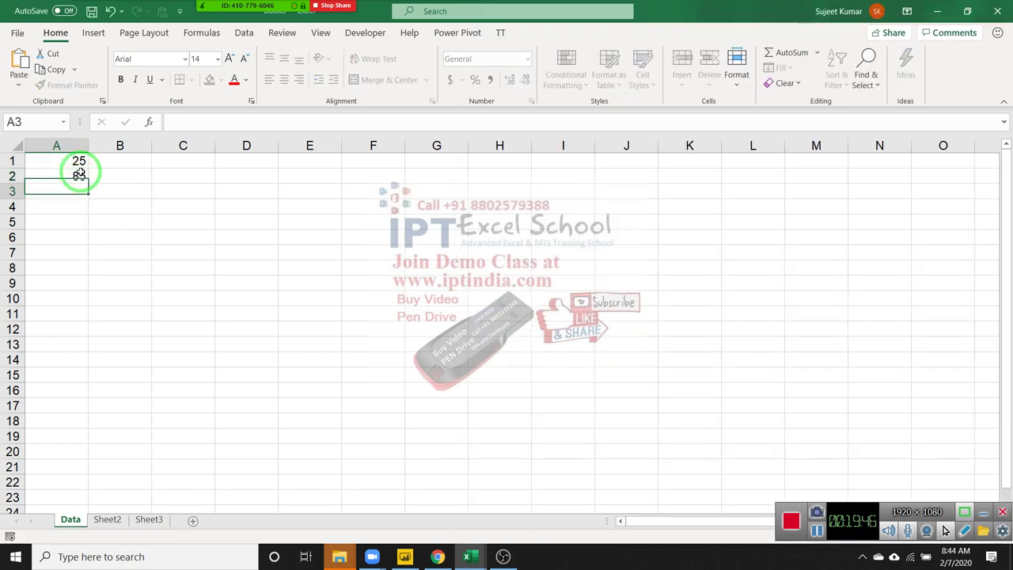
text(36)
key(Return)
text(63)
key(Return)
text(36)
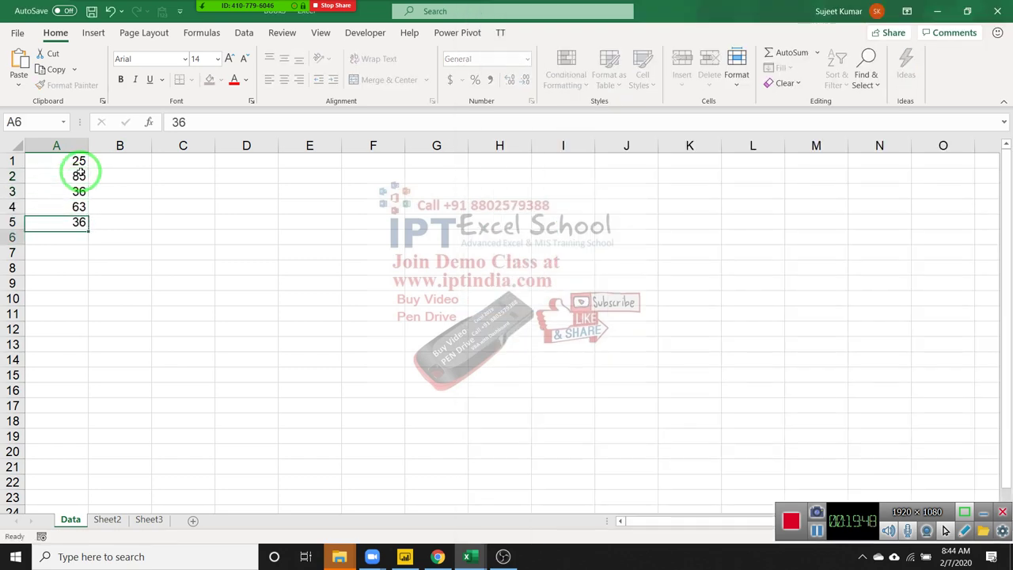
key(Return)
text(96)
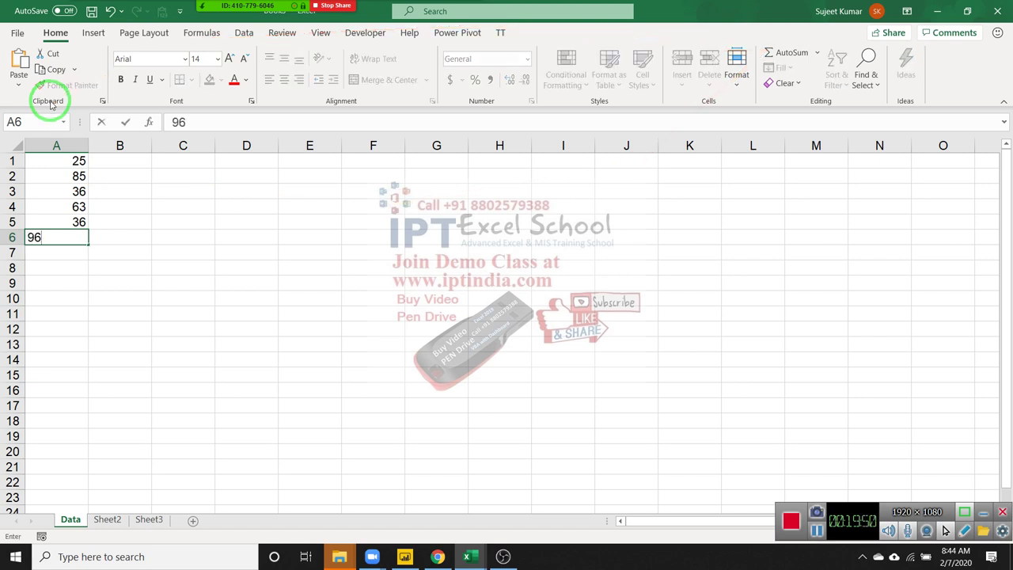
click(986, 15)
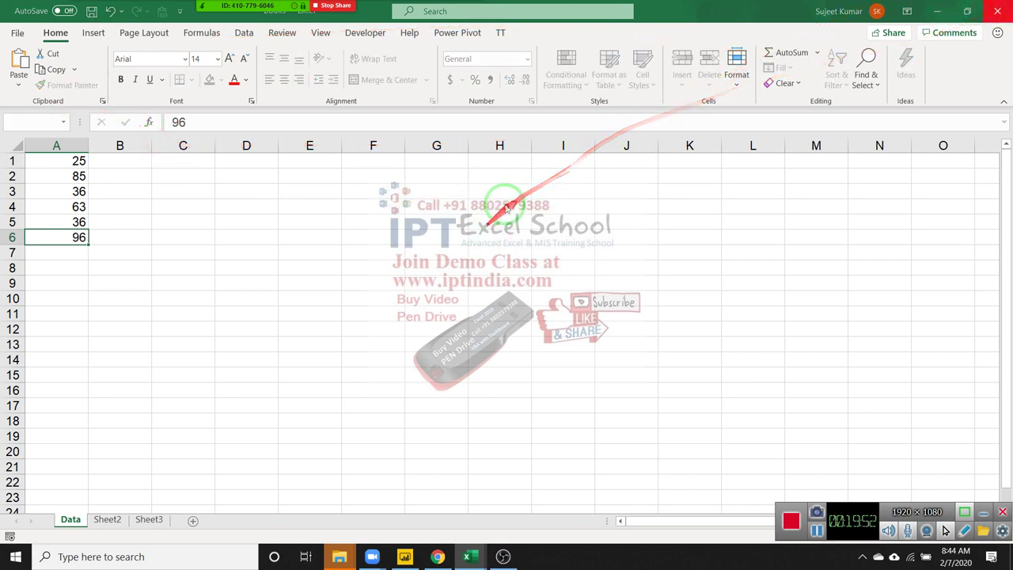
click(558, 370)
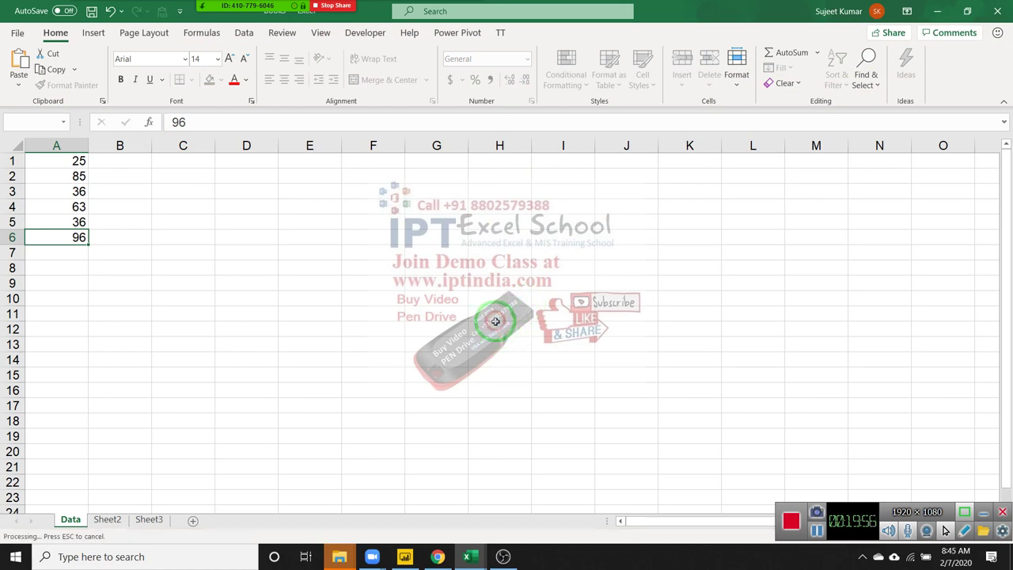
Bring up Book1's Data sheet beside the macro and compare A5 with the code
click(469, 558)
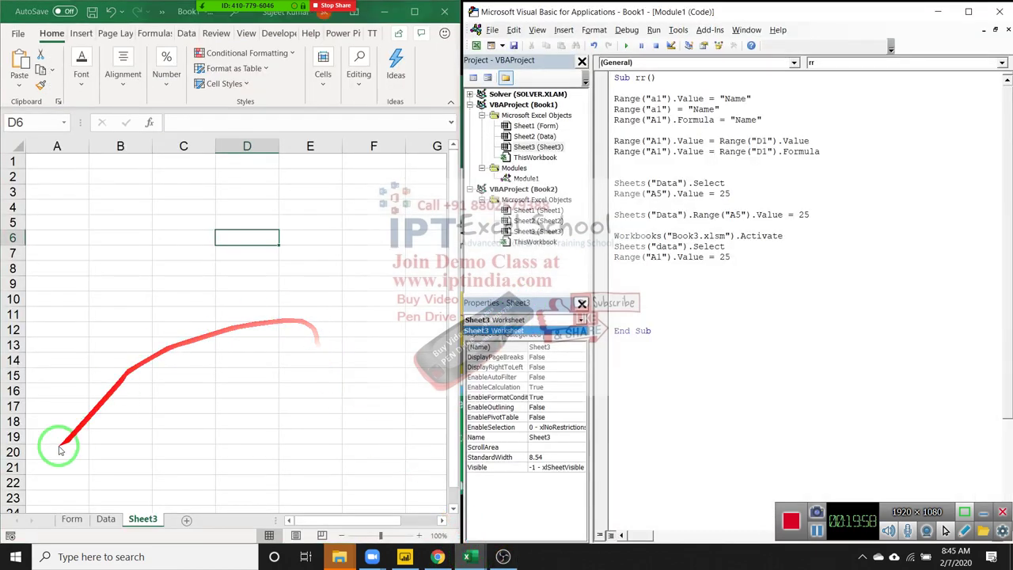
click(105, 518)
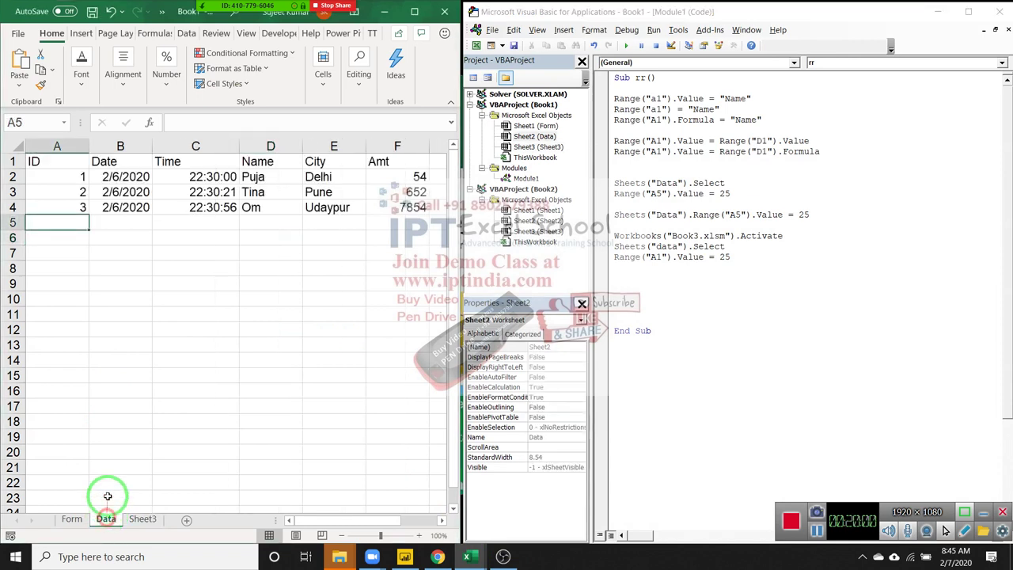
click(127, 313)
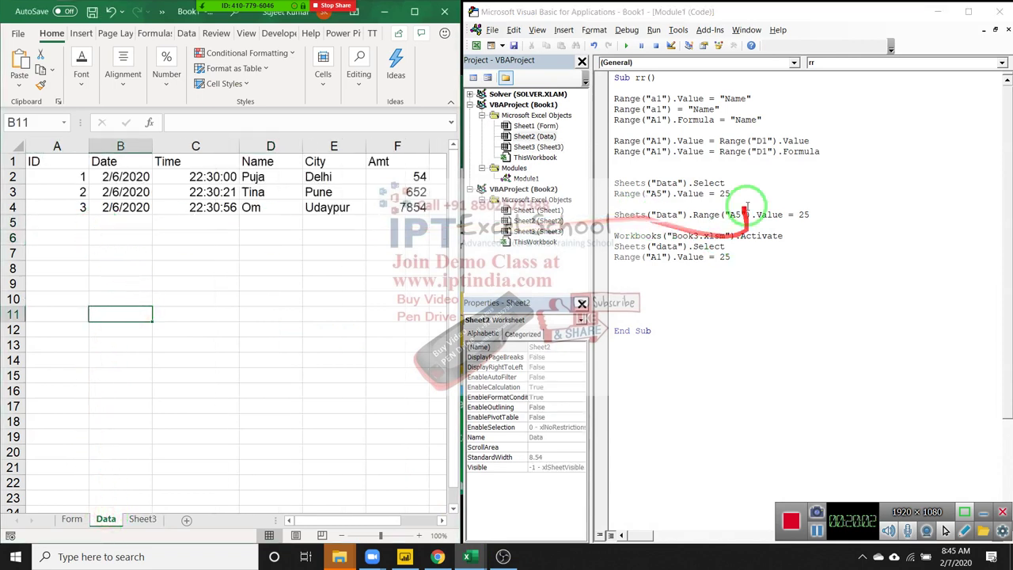
double_click(657, 194)
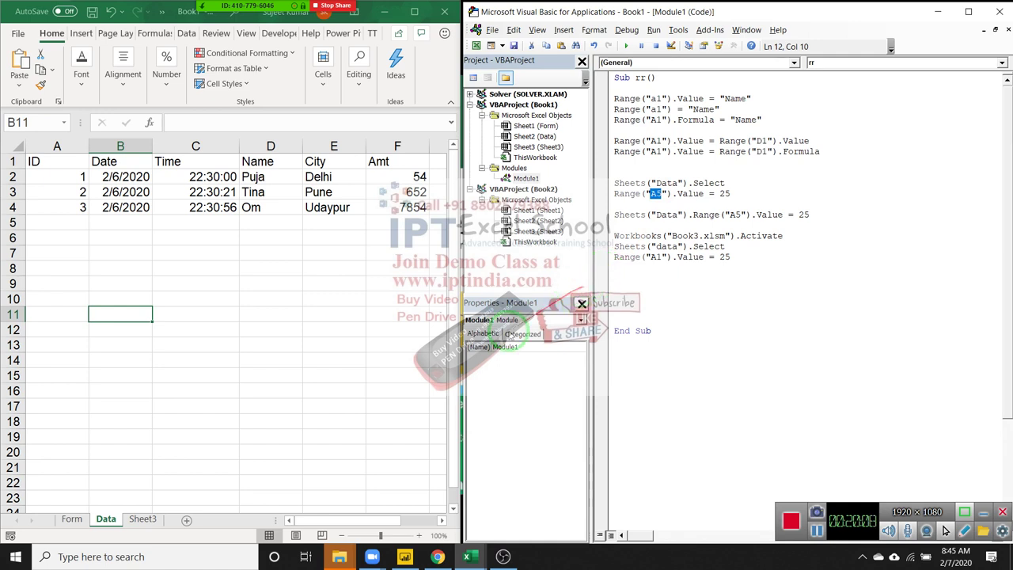
click(60, 162)
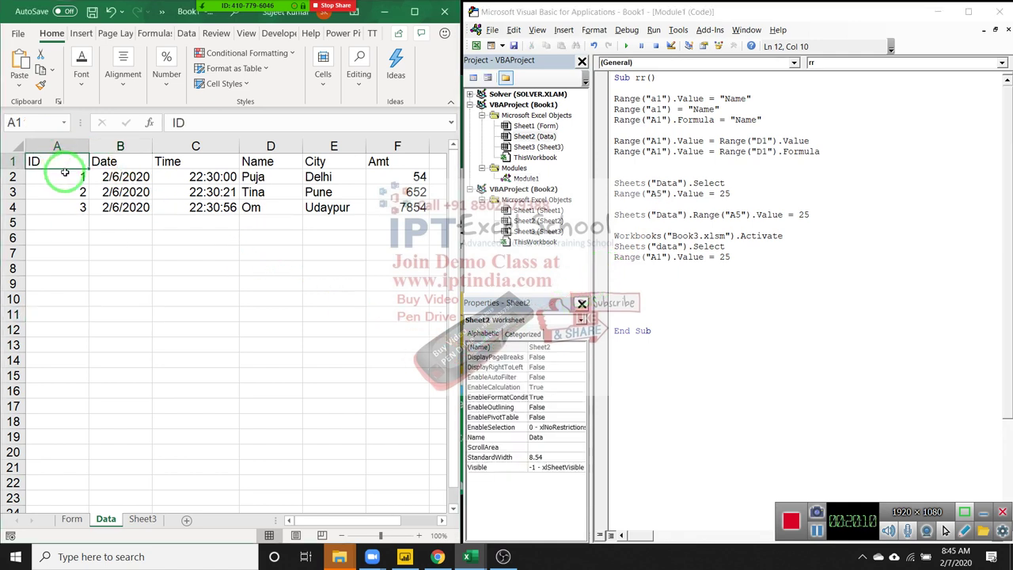
click(73, 224)
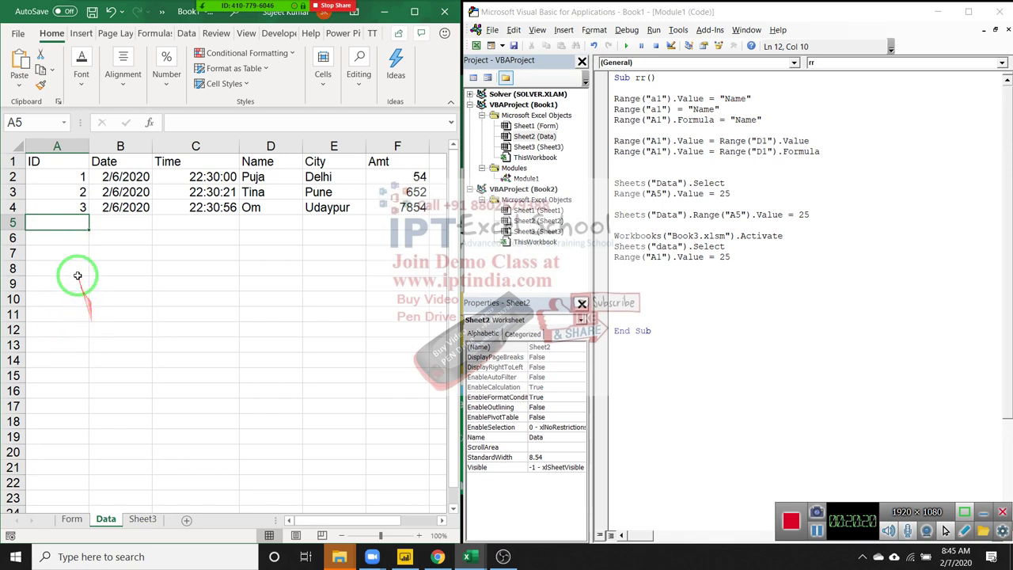
Jump from A1 to the last filled row with Ctrl+Down, then add a blank code line
click(75, 164)
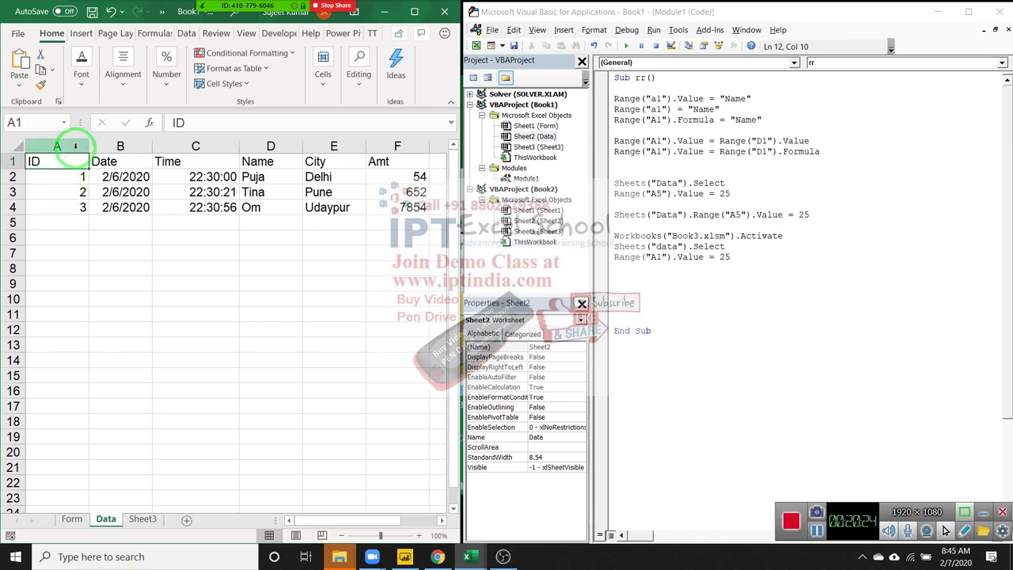
key(ctrl+Down)
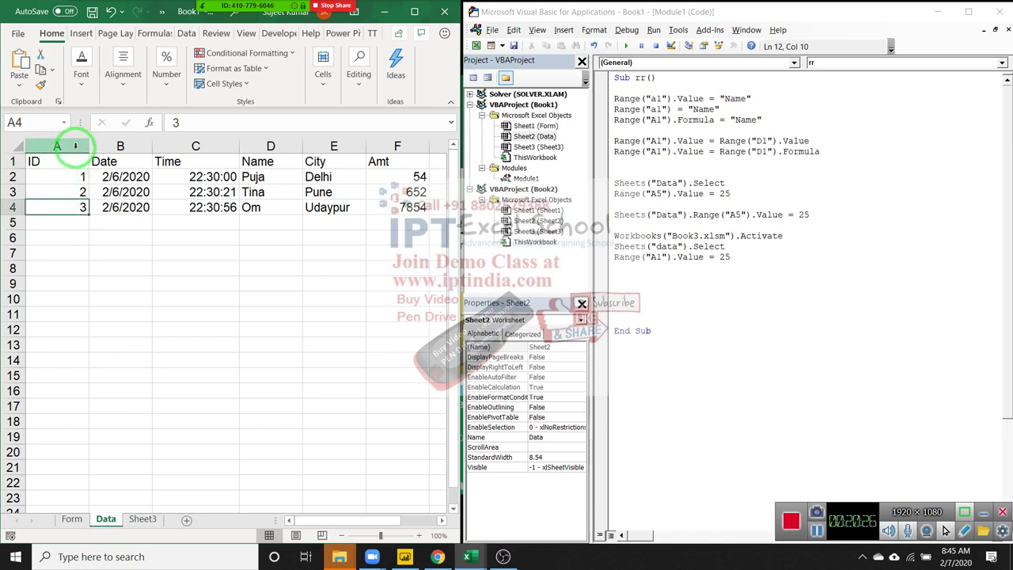
click(632, 297)
key(Return)
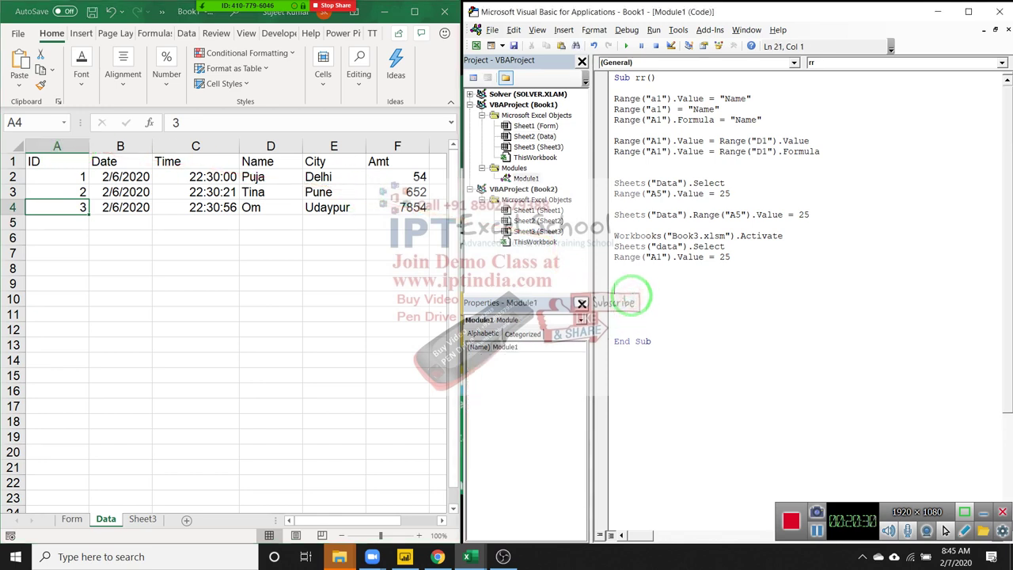
Type Range("A1").End(xlDown) and confirm on the sheet that it reaches A4, with A5 empty
text(range()
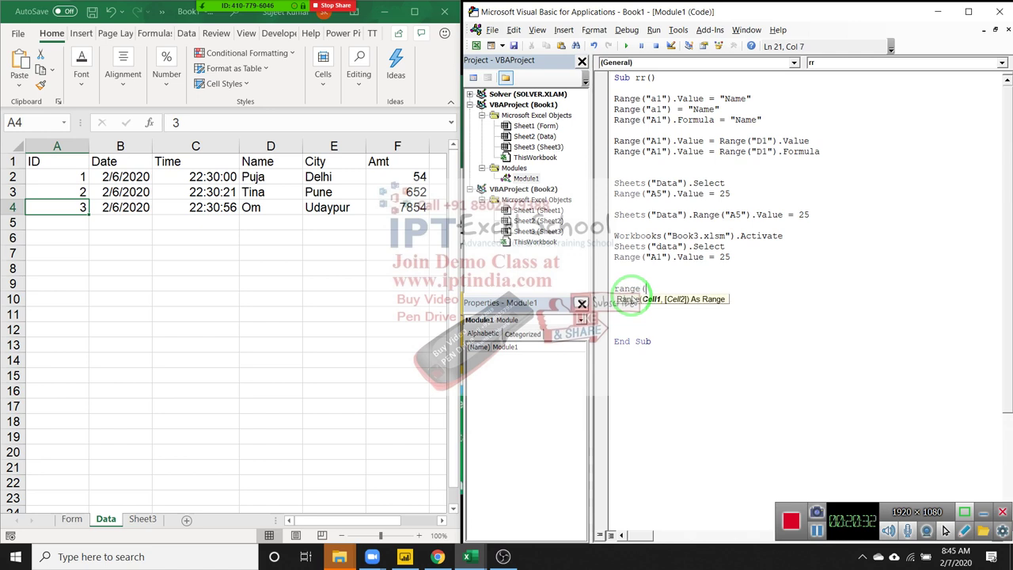
text("A)
text(1").e)
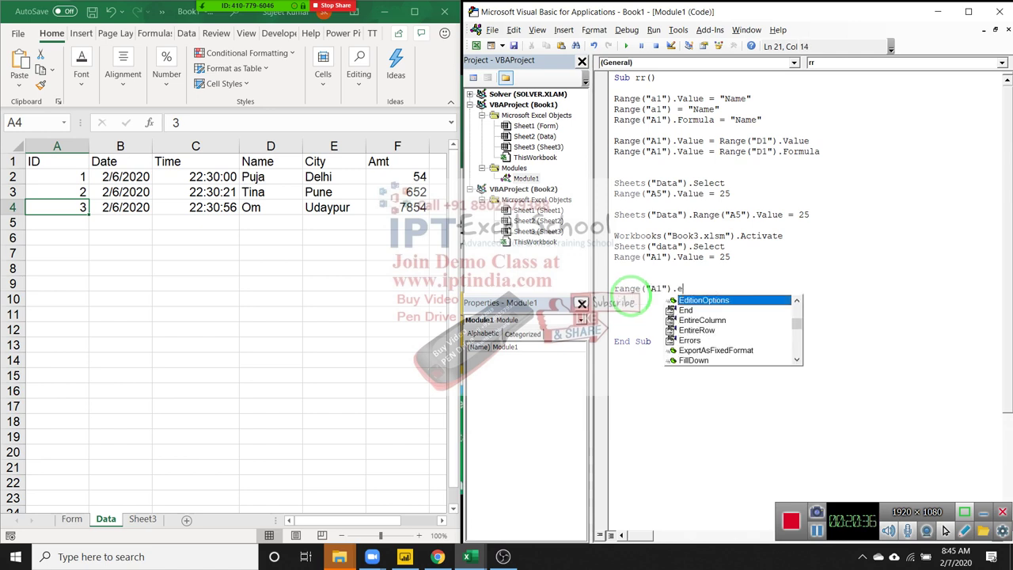
text(n)
key(Tab)
text(()
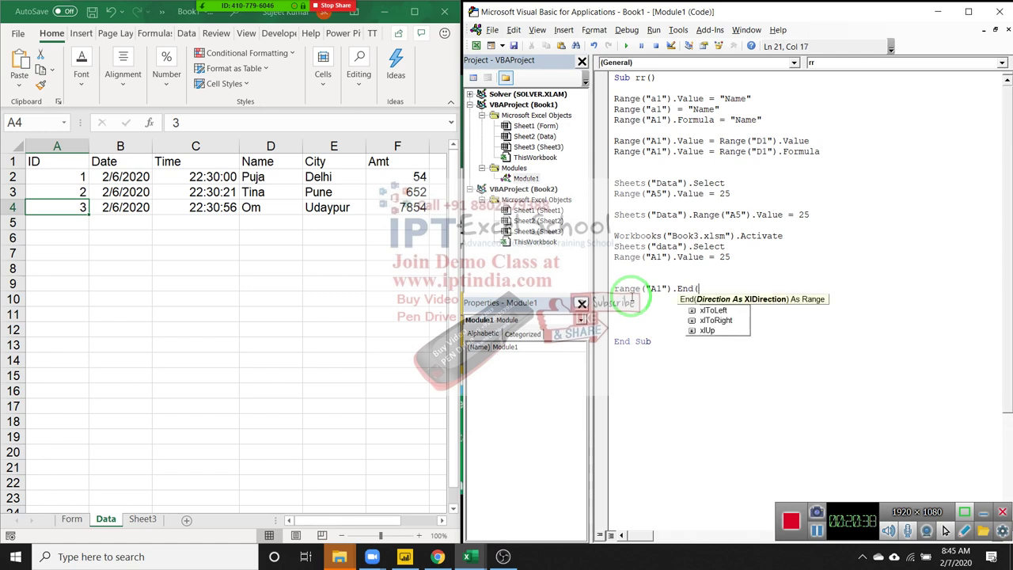
key(Tab)
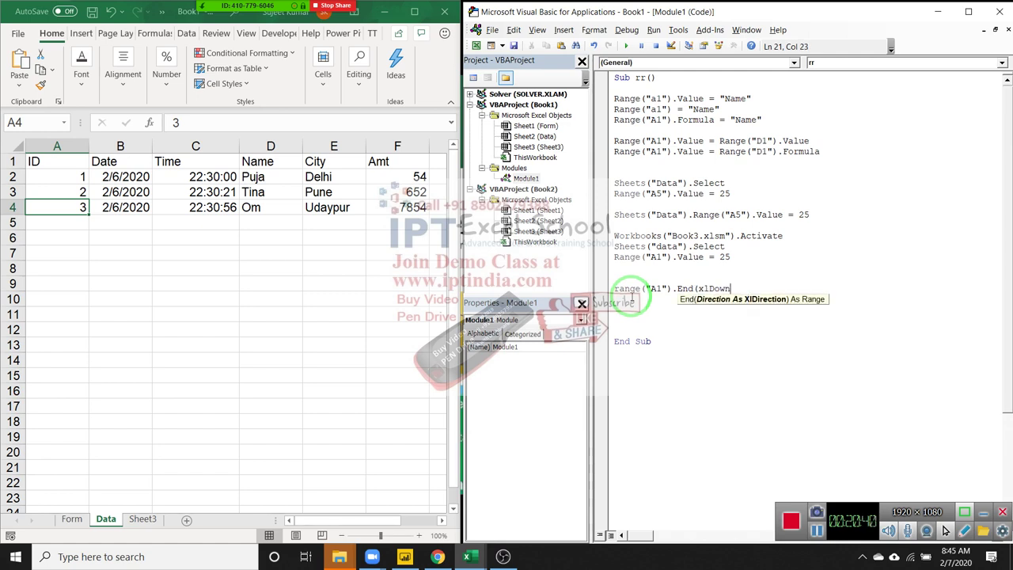
text())
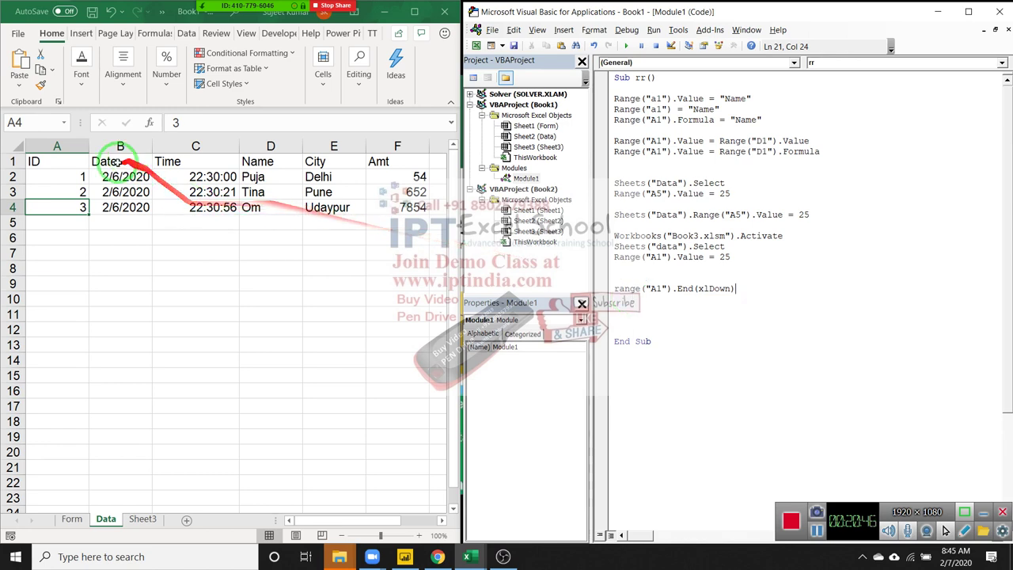
click(71, 165)
key(ctrl+Down)
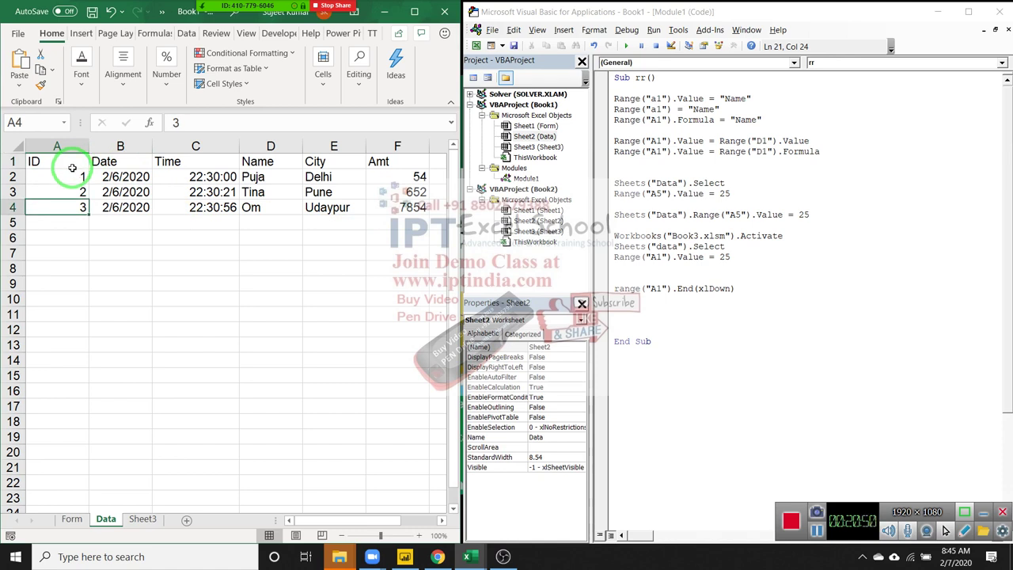
key(Down)
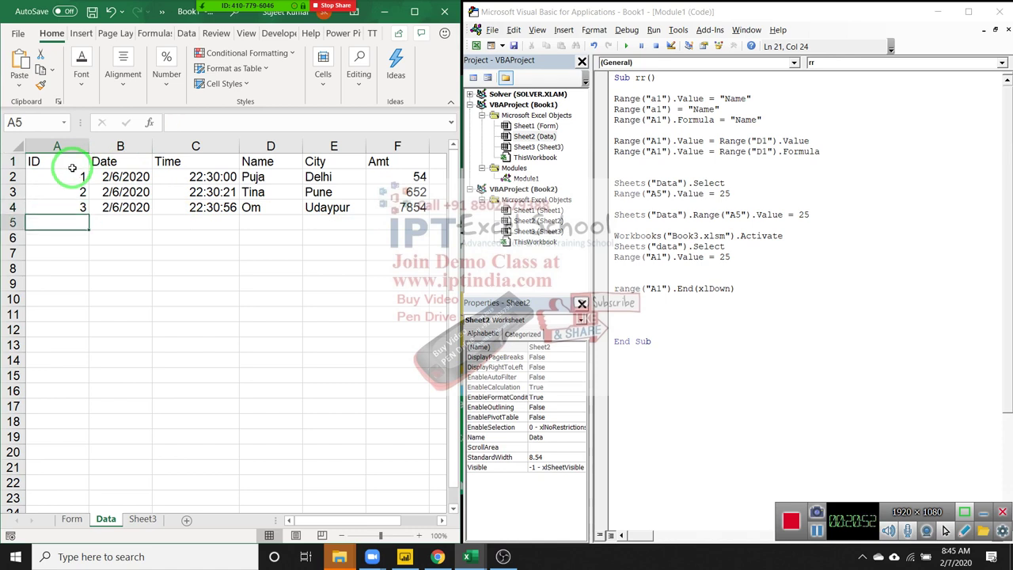
Delete the unfinished Range("A1").End(xlDown) line
click(745, 290)
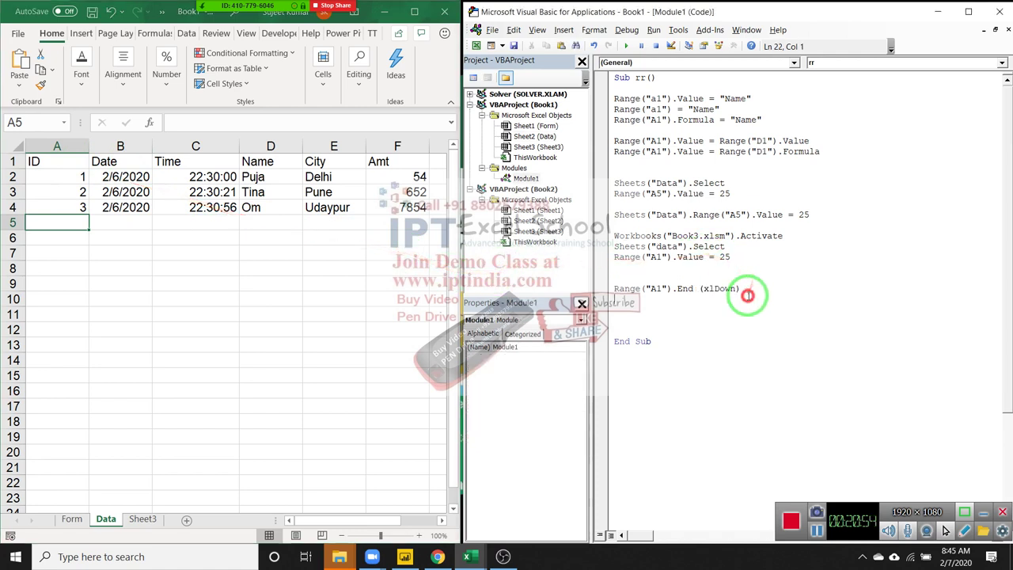
drag(746, 289, 613, 287)
key(Delete)
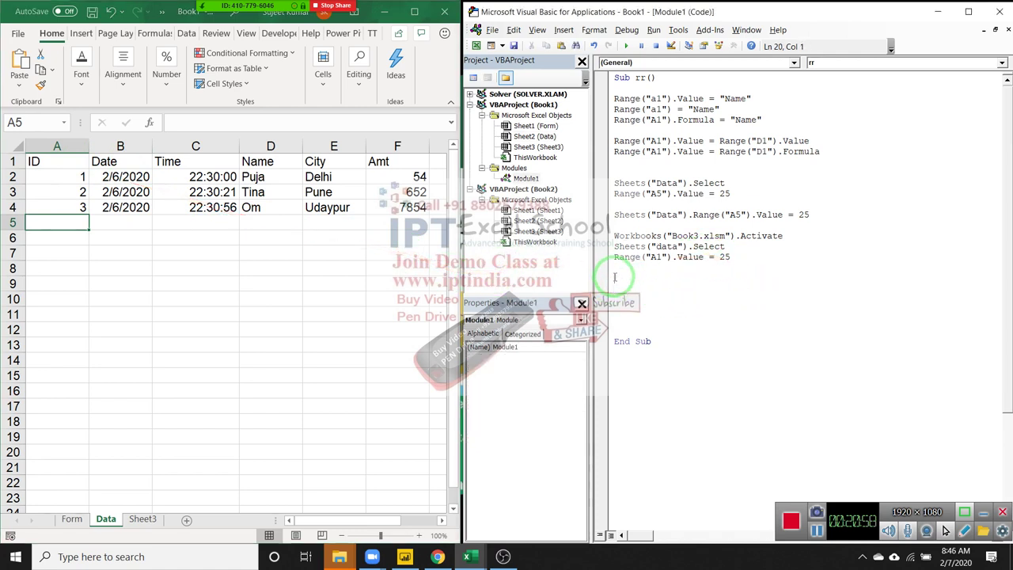
Write r = Range("a1").End(xlDown).Row and Cells(r + 1, 1).Value = 4
text(r=ra)
text(nge()
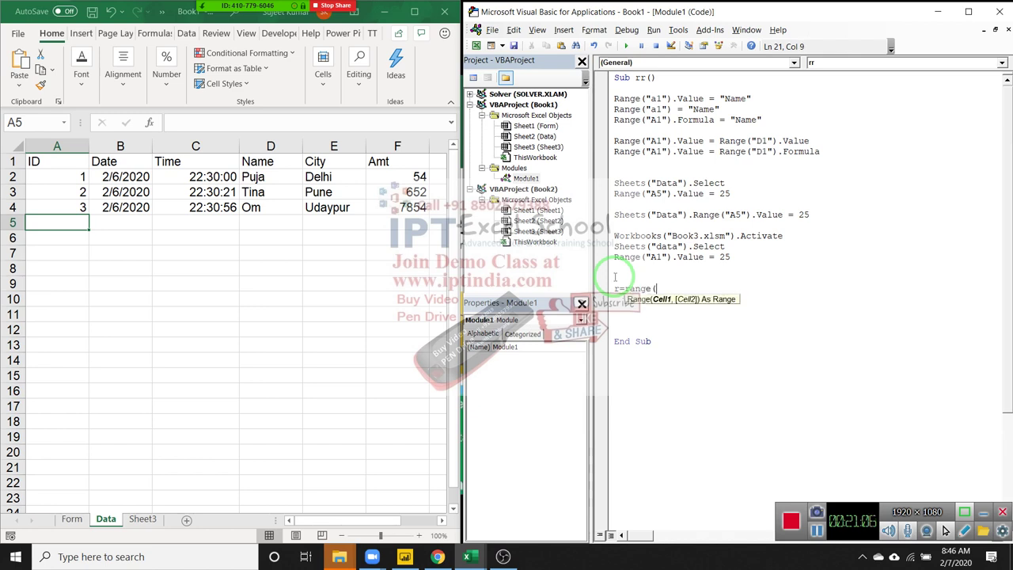
text(")
text(a1")
text(),)
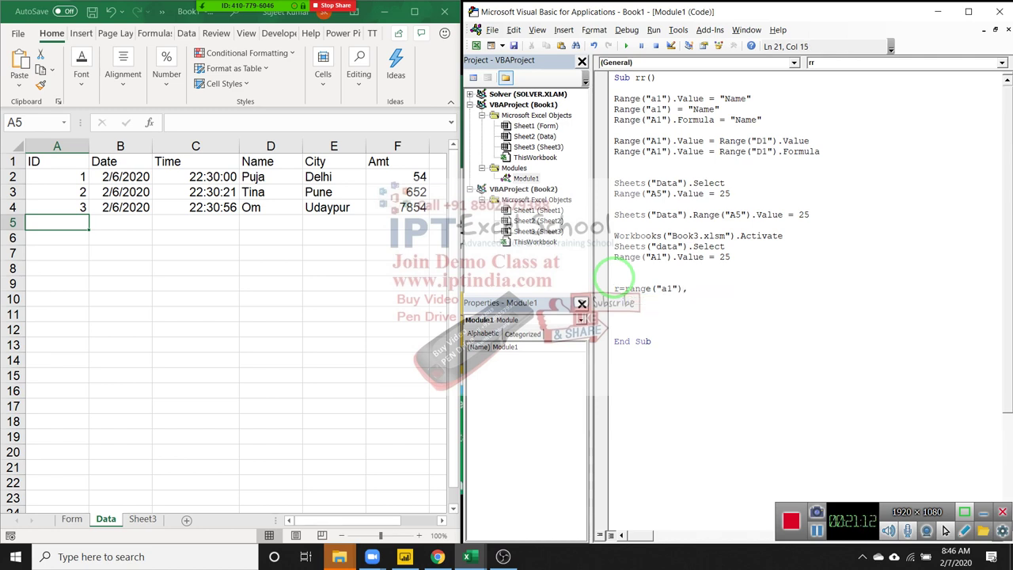
key(BackSpace)
key(BackSpace)
text(.)
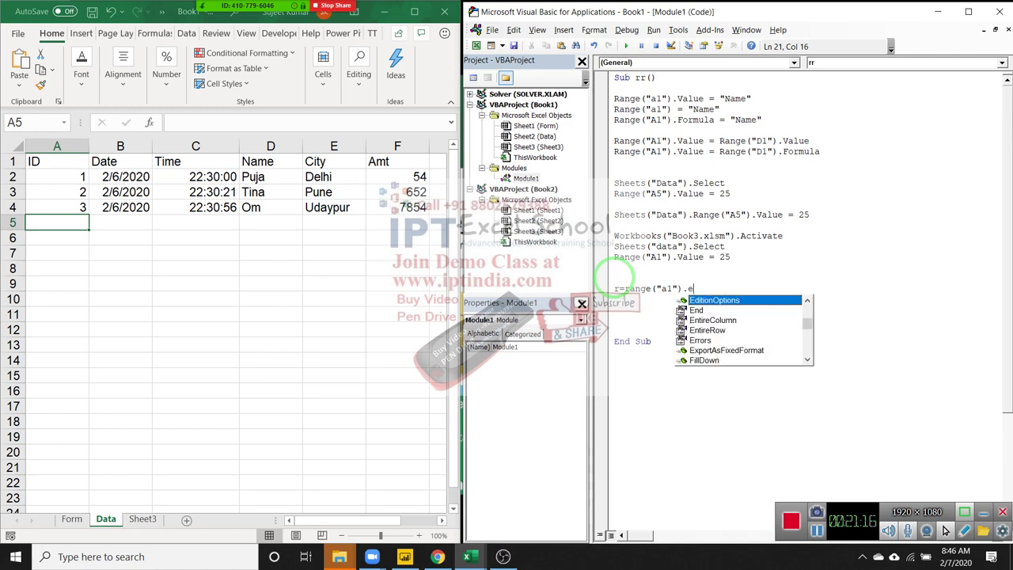
text(End()
key(Down)
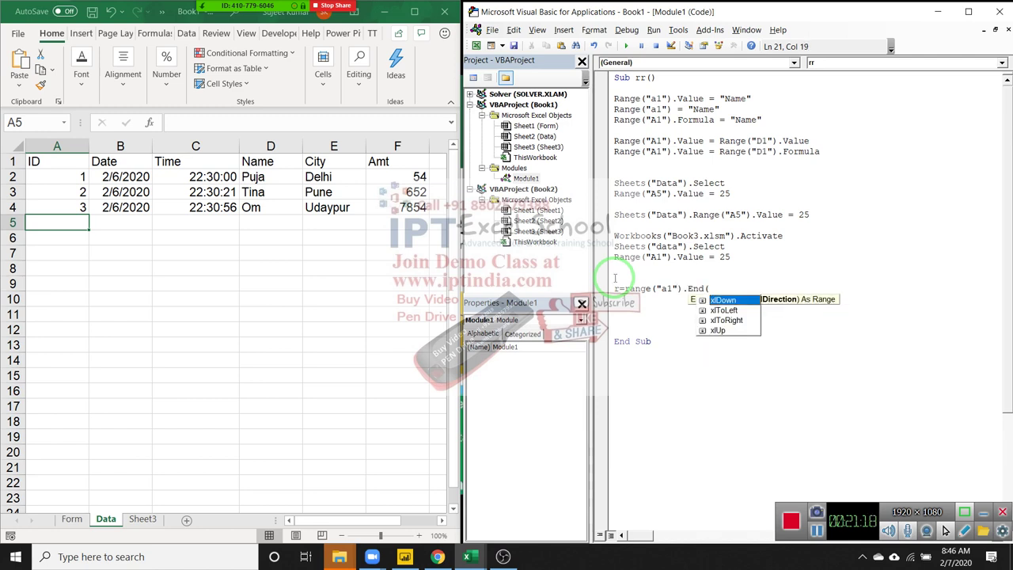
key(Down)
key(Down)
key(Up)
key(Up)
key(Tab)
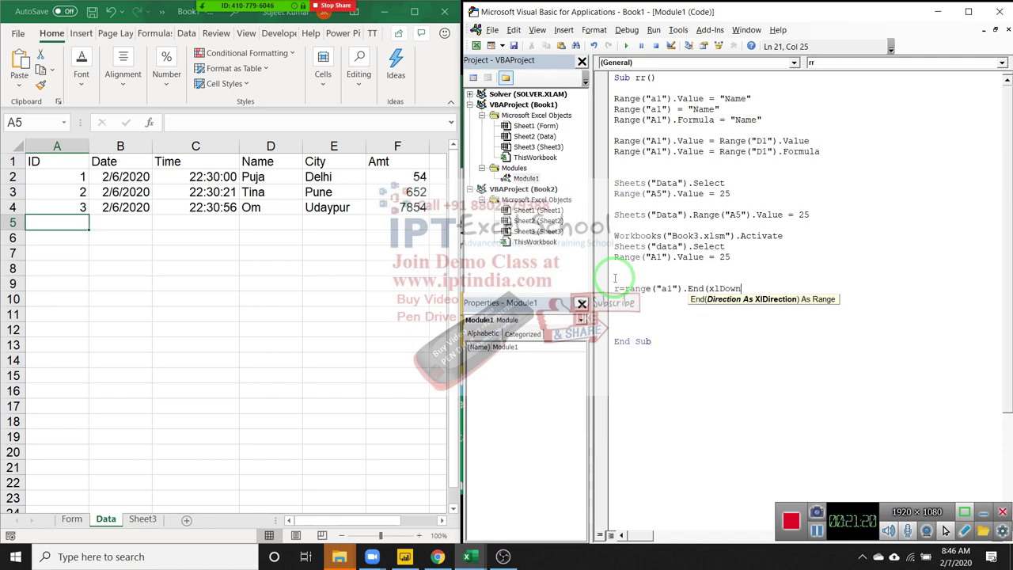
text(ro)
text())
key(Down)
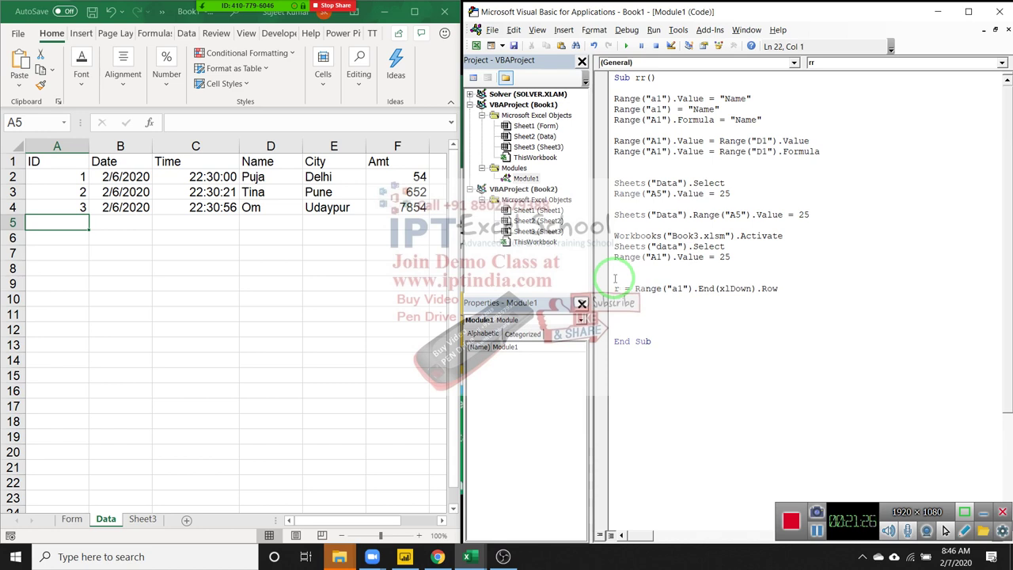
text(cel)
text(ls(r)
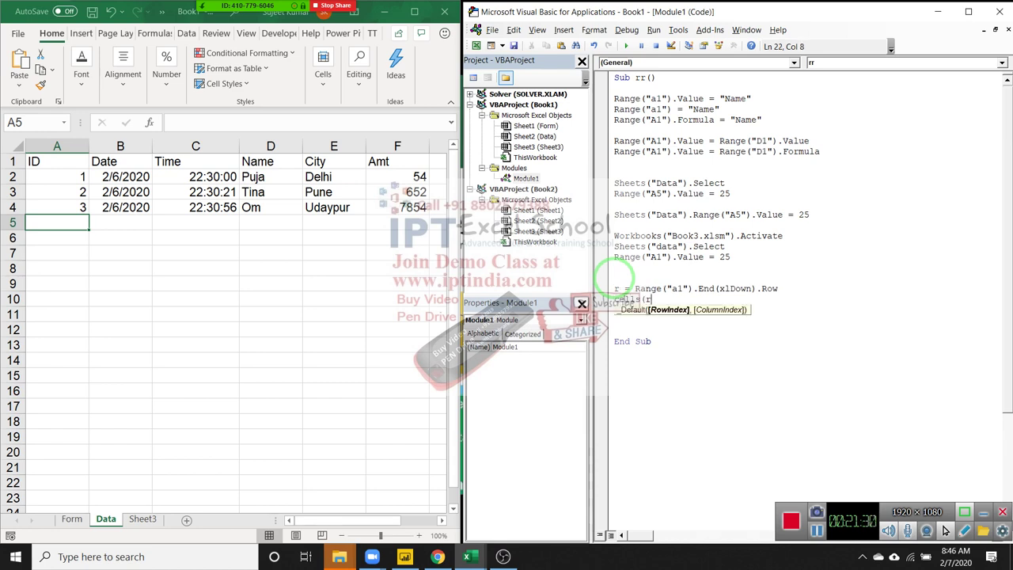
text(+1,1)
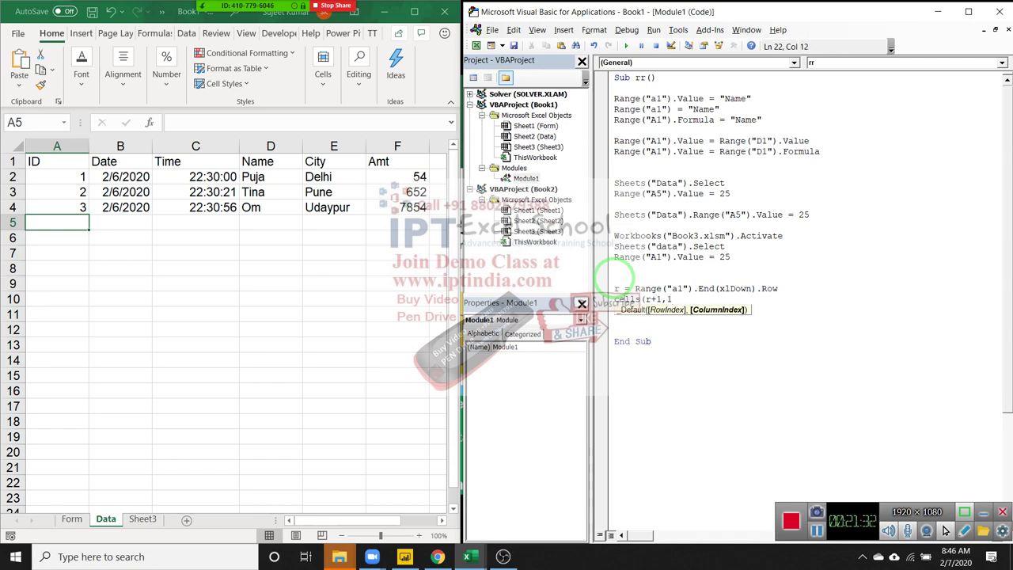
text().value=)
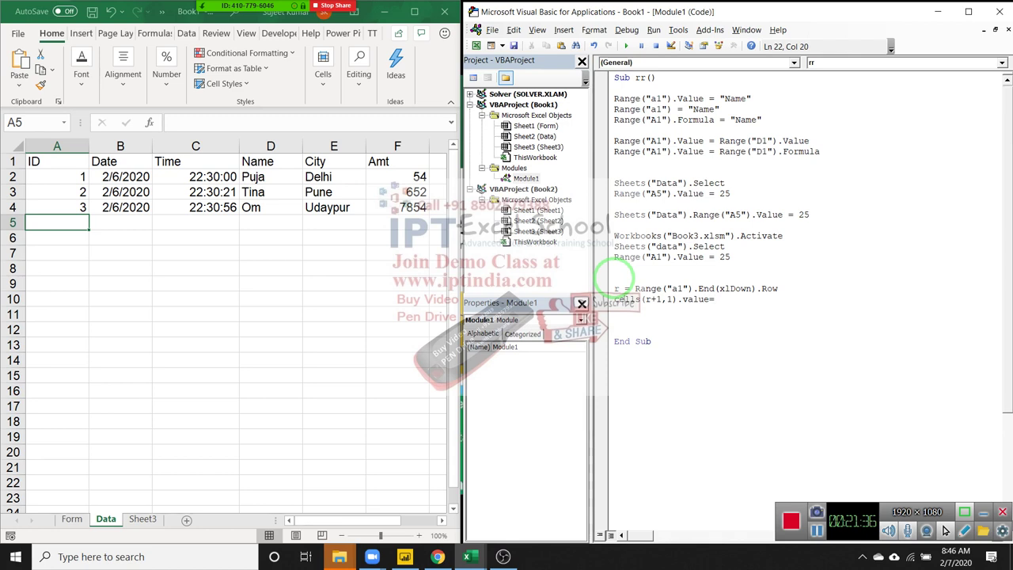
text(4)
key(Return)
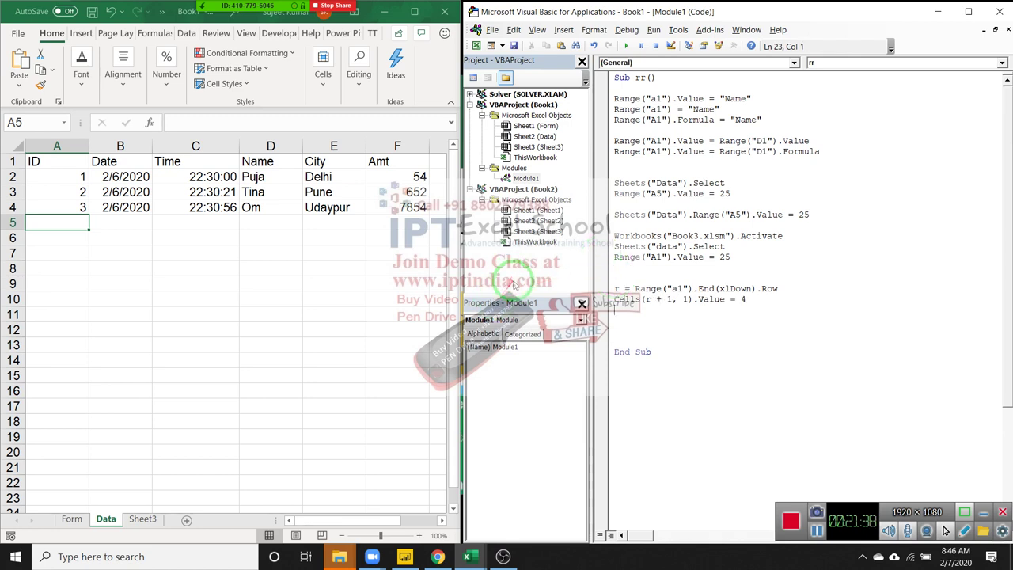
Relate r + 1 to empty cell A5 by jumping from A1 to A4 on the sheet
drag(637, 304, 223, 222)
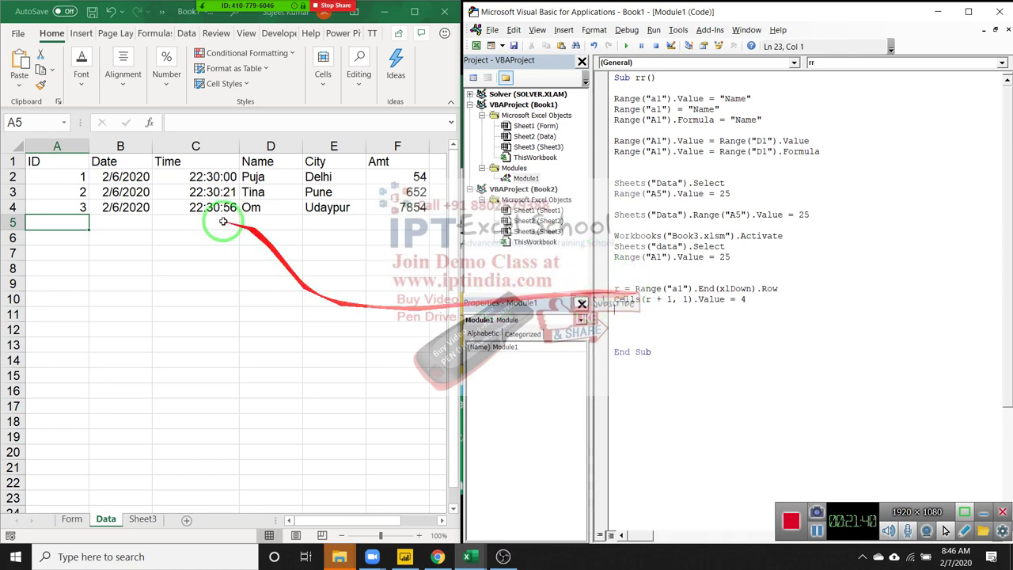
click(41, 160)
key(ctrl+Down)
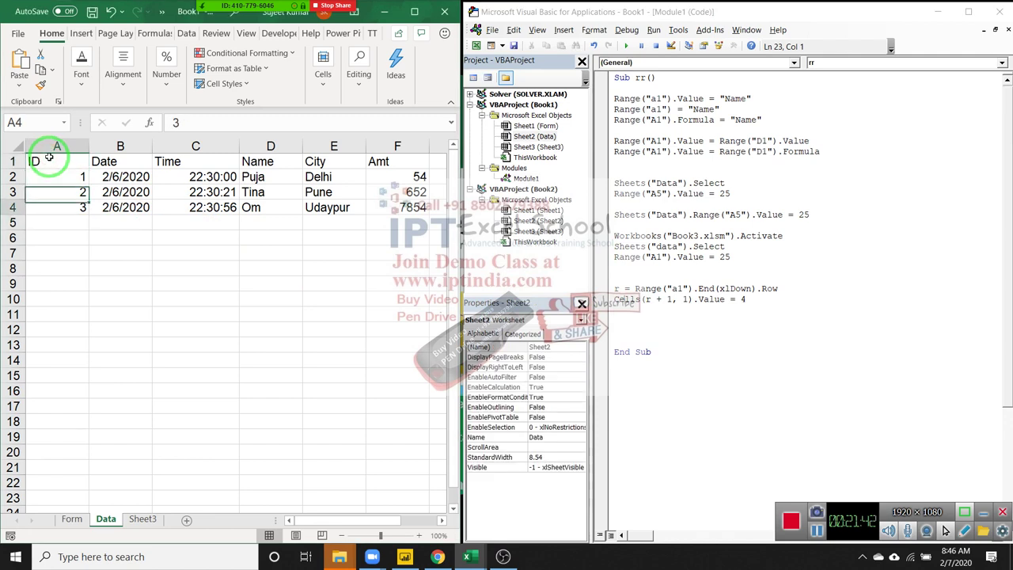
drag(15, 217, 641, 283)
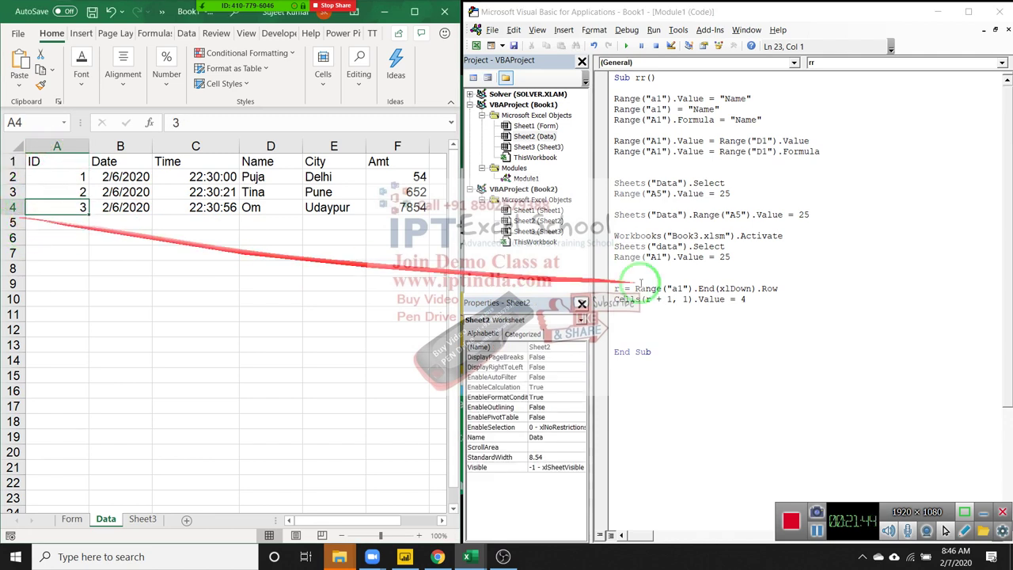
double_click(616, 289)
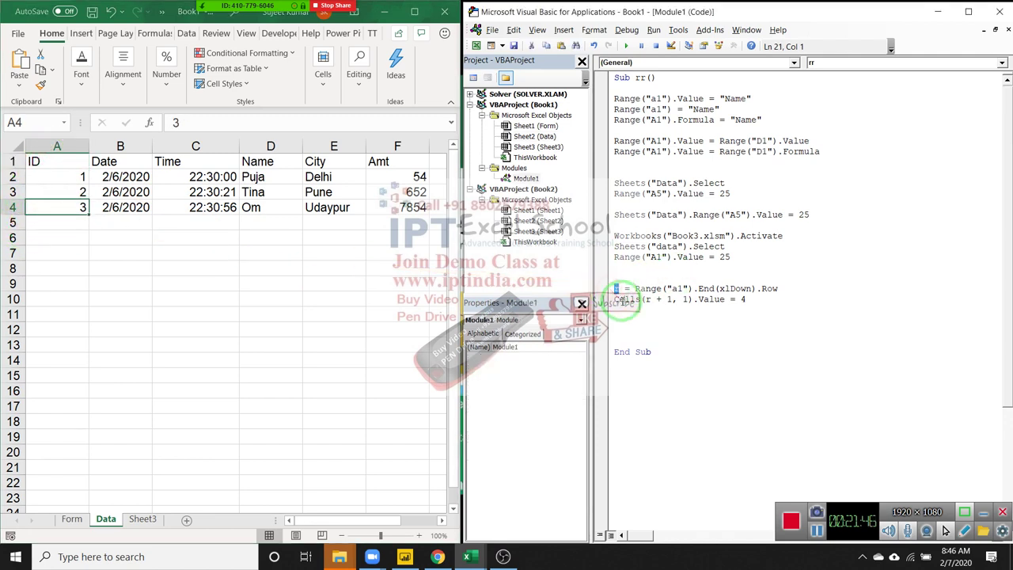
drag(645, 300, 672, 299)
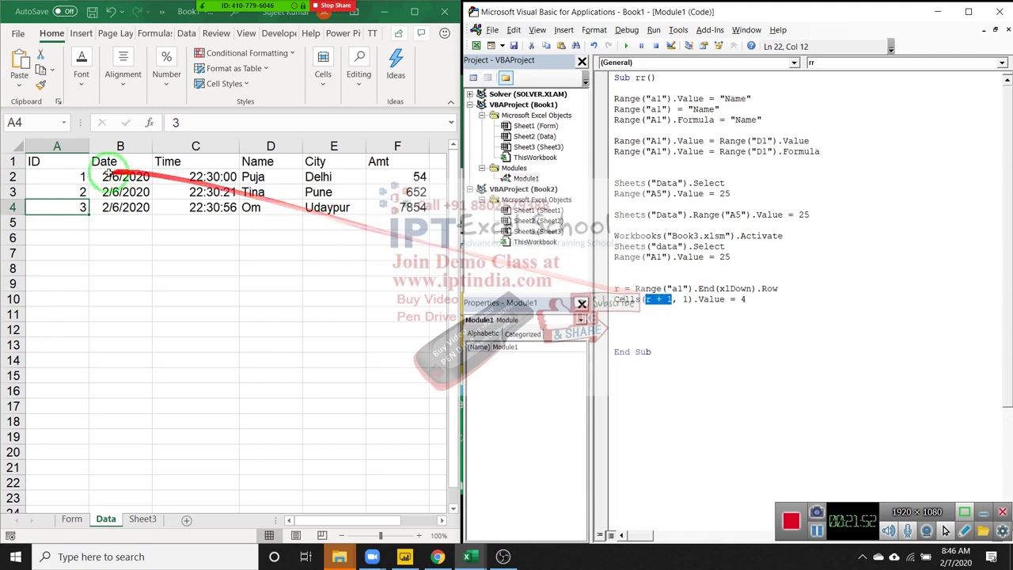
click(78, 218)
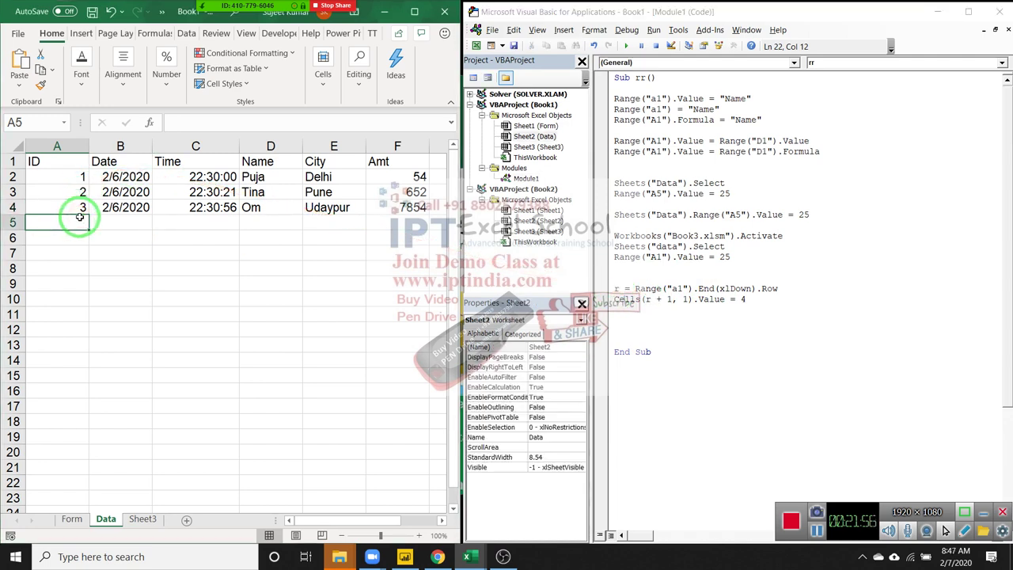
click(666, 299)
drag(672, 299, 645, 299)
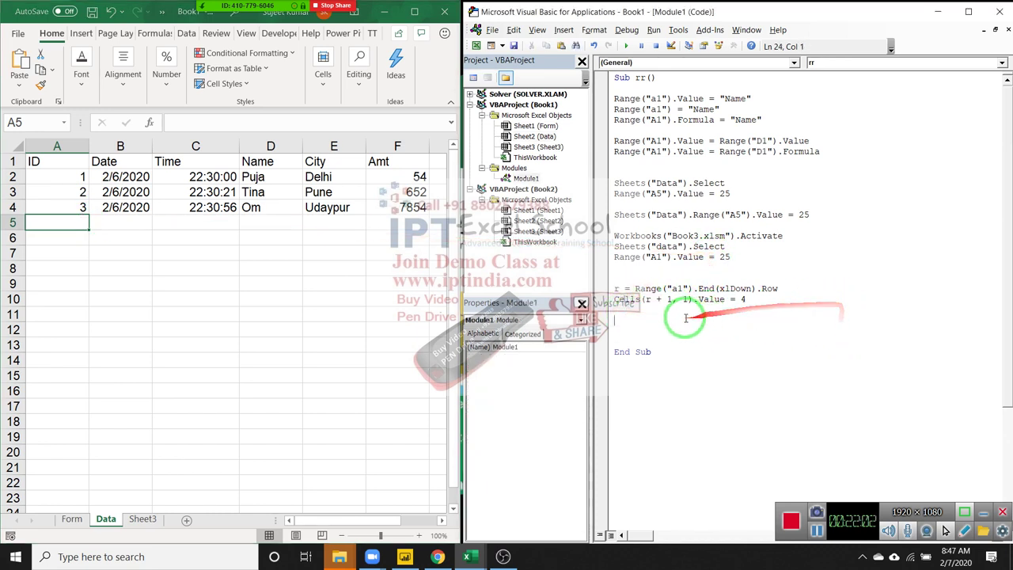
click(633, 316)
click(615, 300)
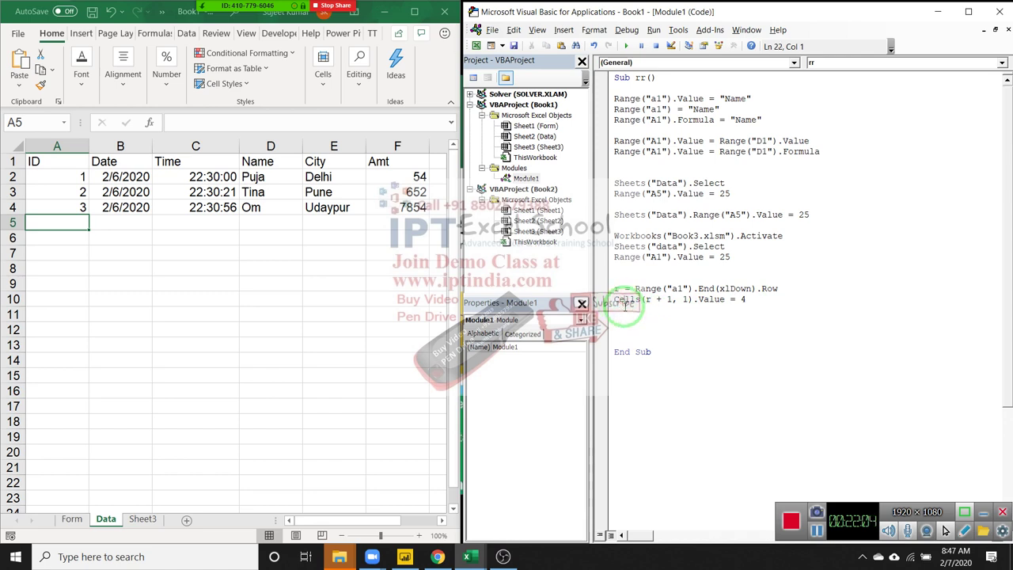
Comment out the Cells line and add Range("A" & r + 1).Value beneath it
text(')
click(625, 310)
text(ra)
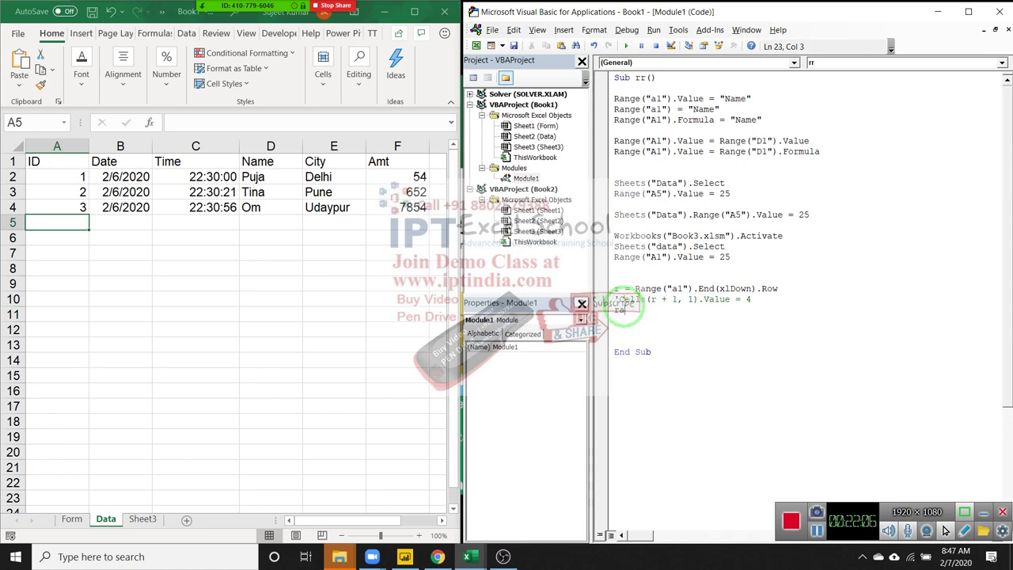
text(nge("A)
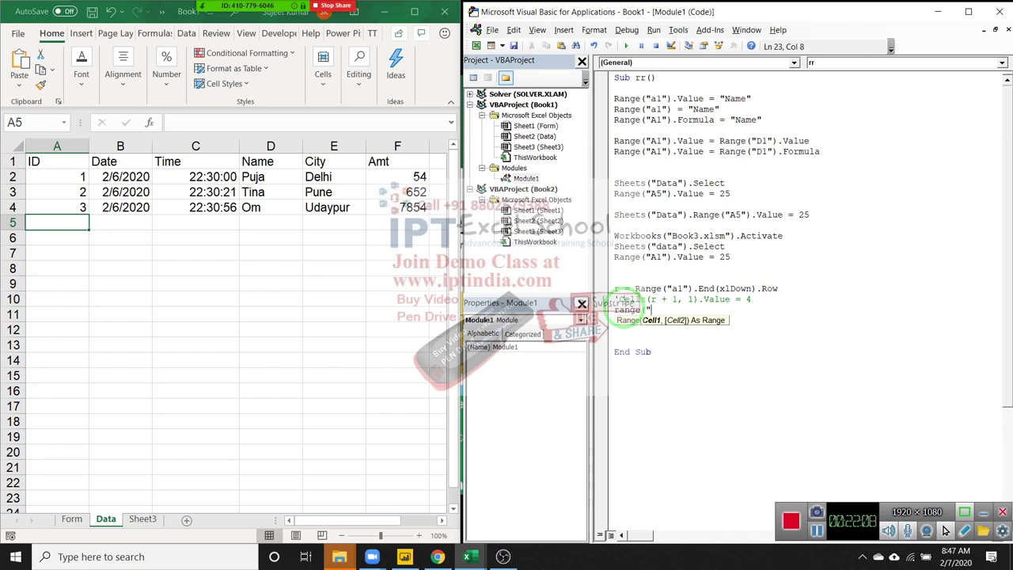
text(" )
text(& r)
text(+1)
text().va)
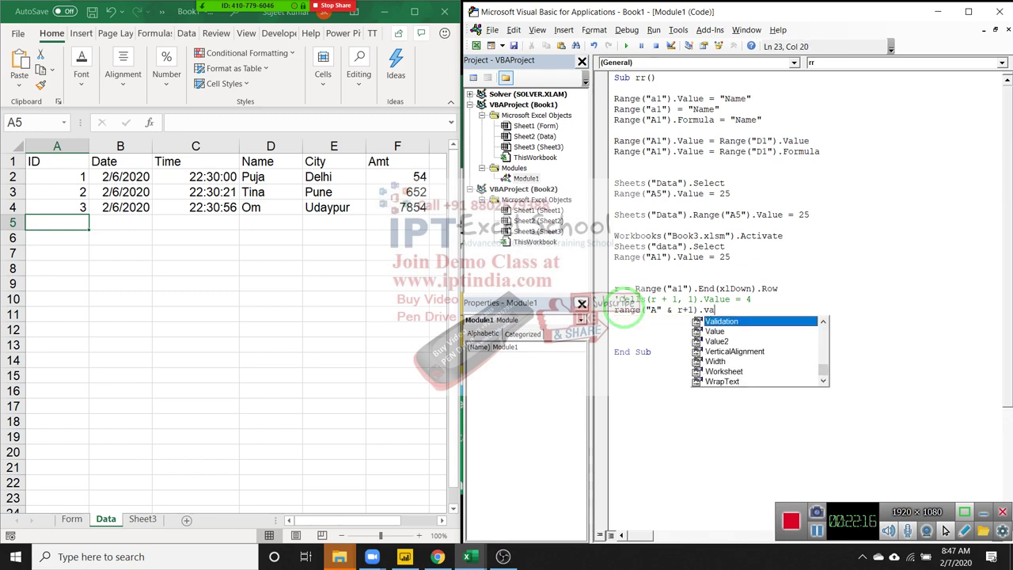
key(Down)
key(Tab)
key(Return)
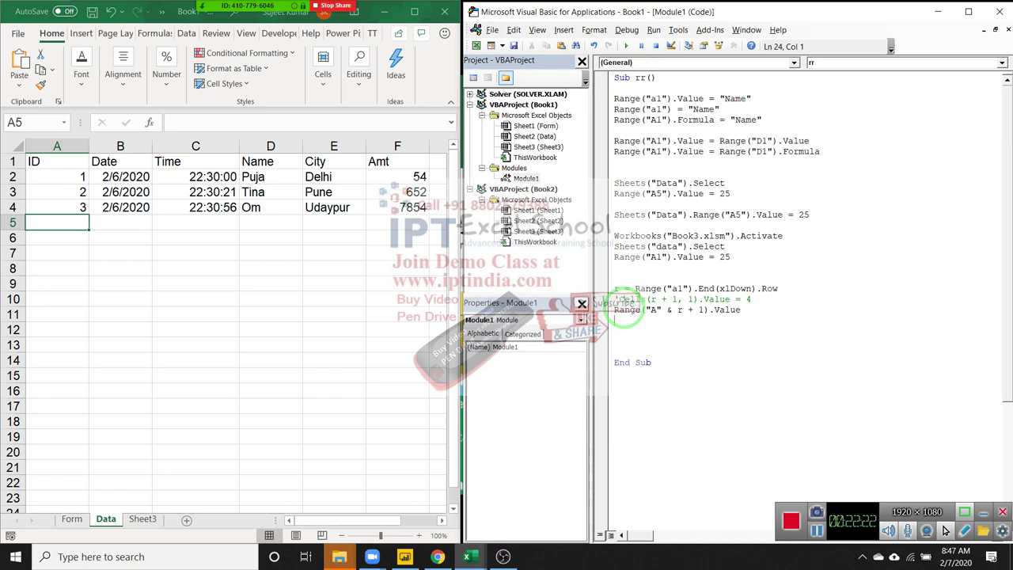
key(Return)
Complete r = Application.WorksheetFunction.CountA(Range("A:A")) on a new line
text(r=applica)
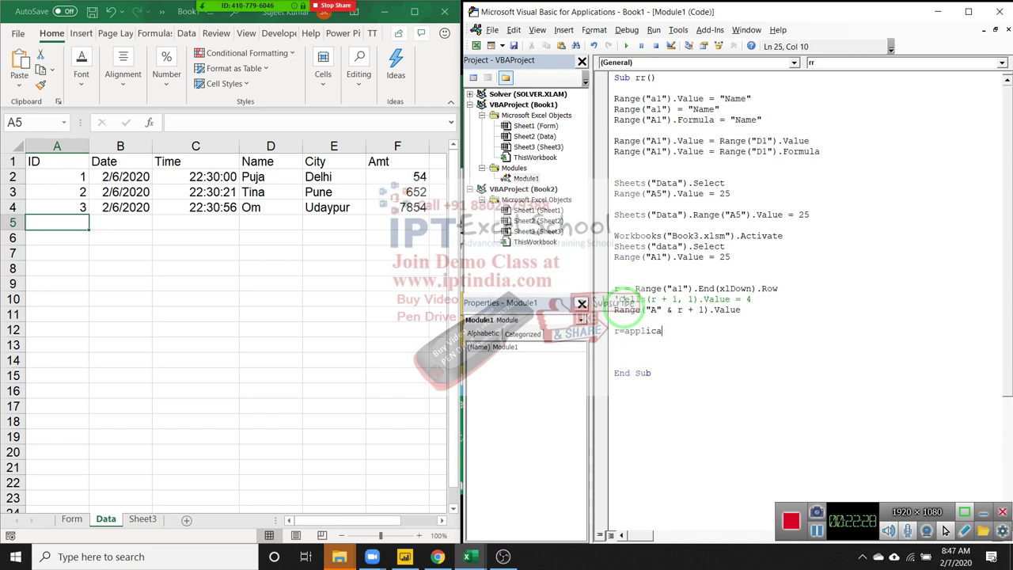
text(tion.)
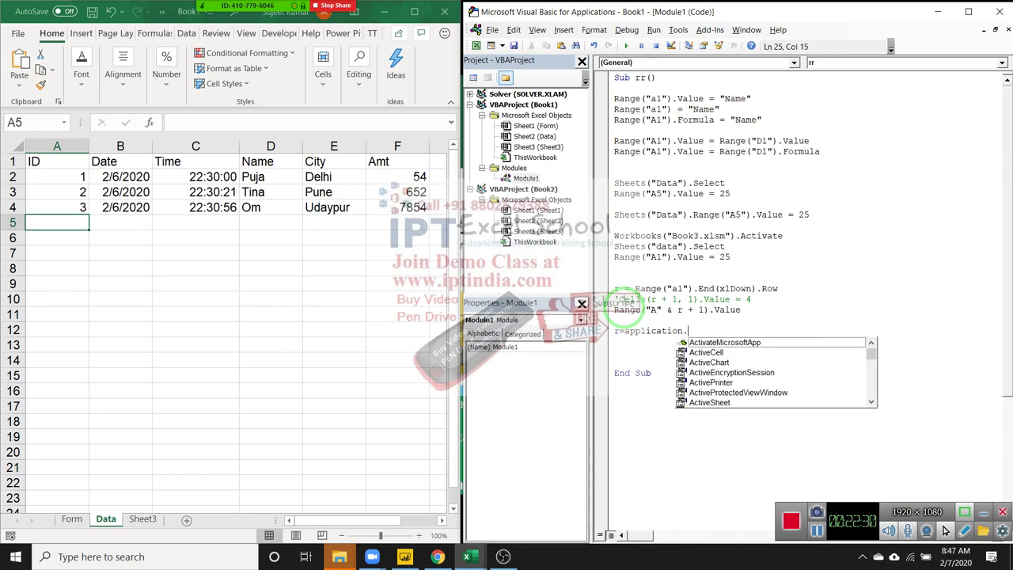
text(wo)
key(Down)
key(Tab)
text(.)
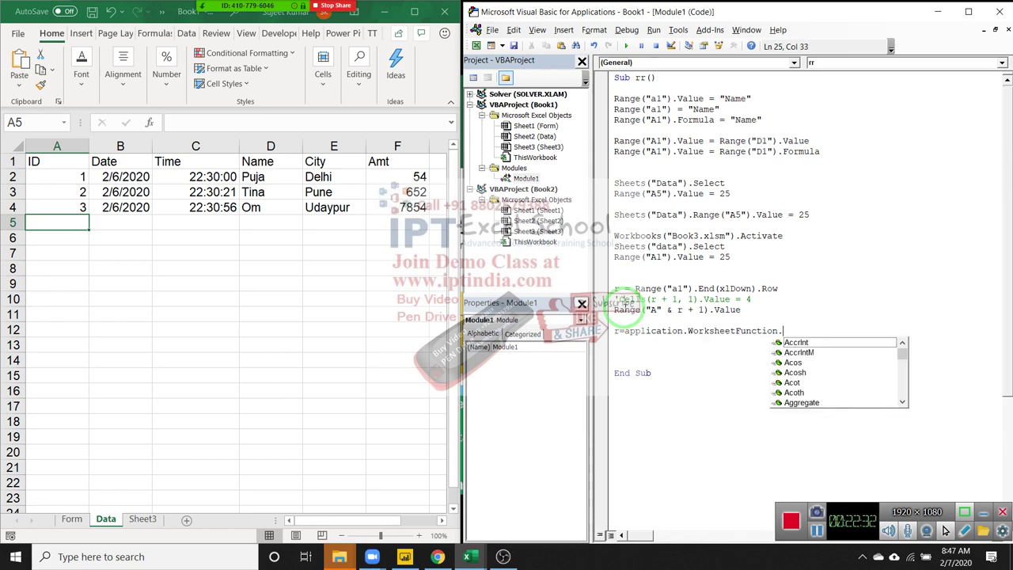
text(cou)
key(Tab)
key(BackSpace)
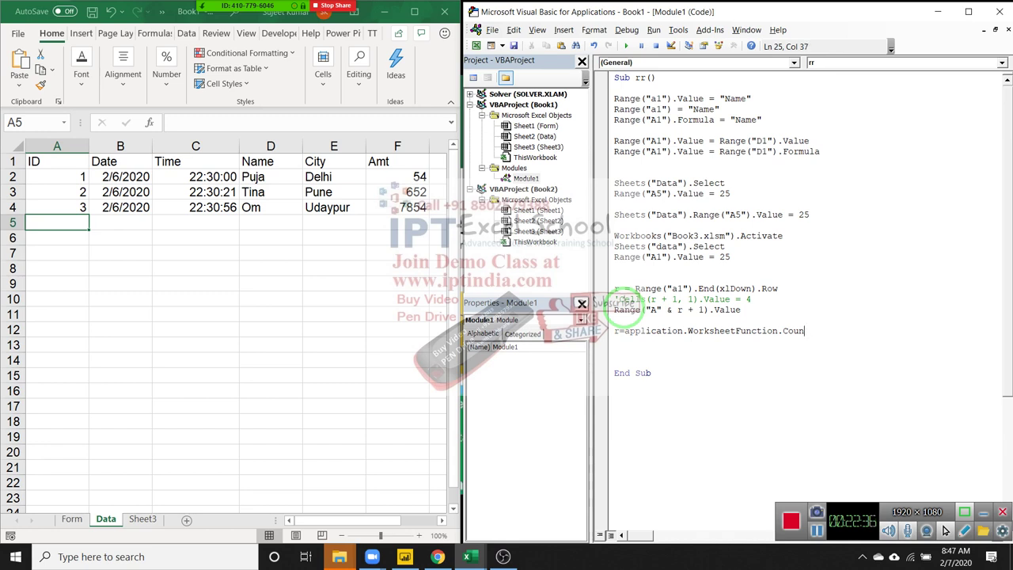
text(ta()
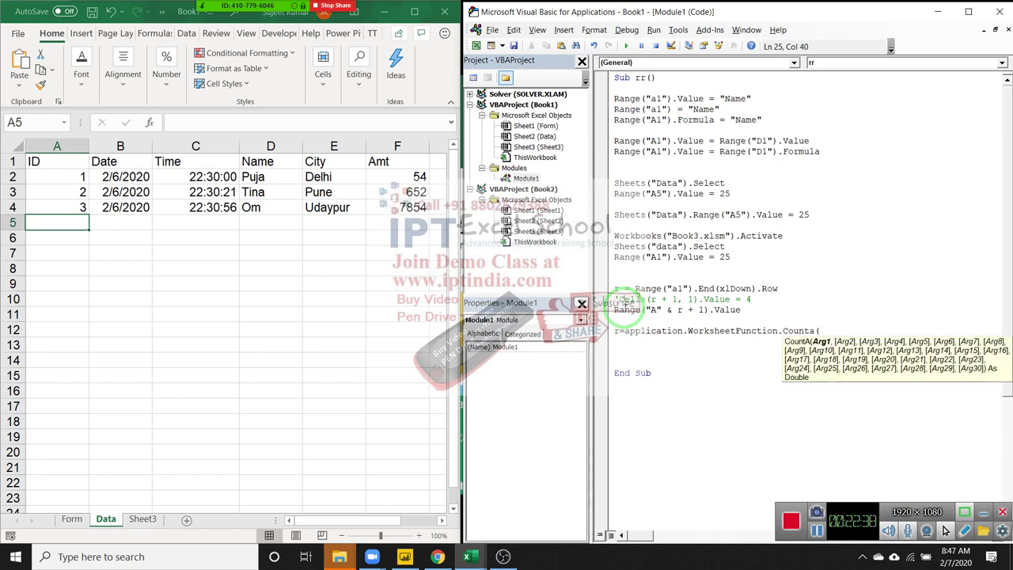
text(range()
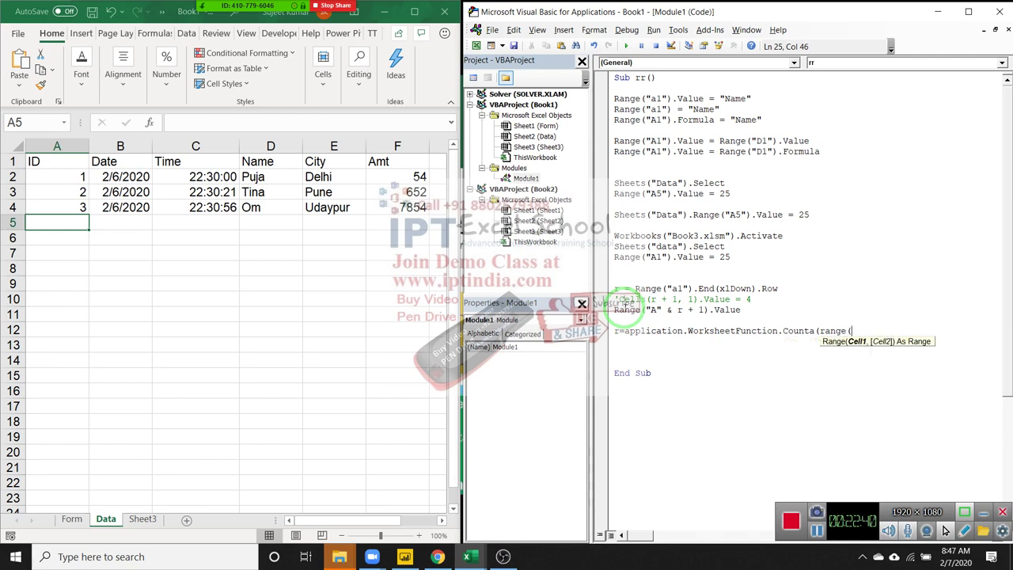
text("A:)
text(A"))
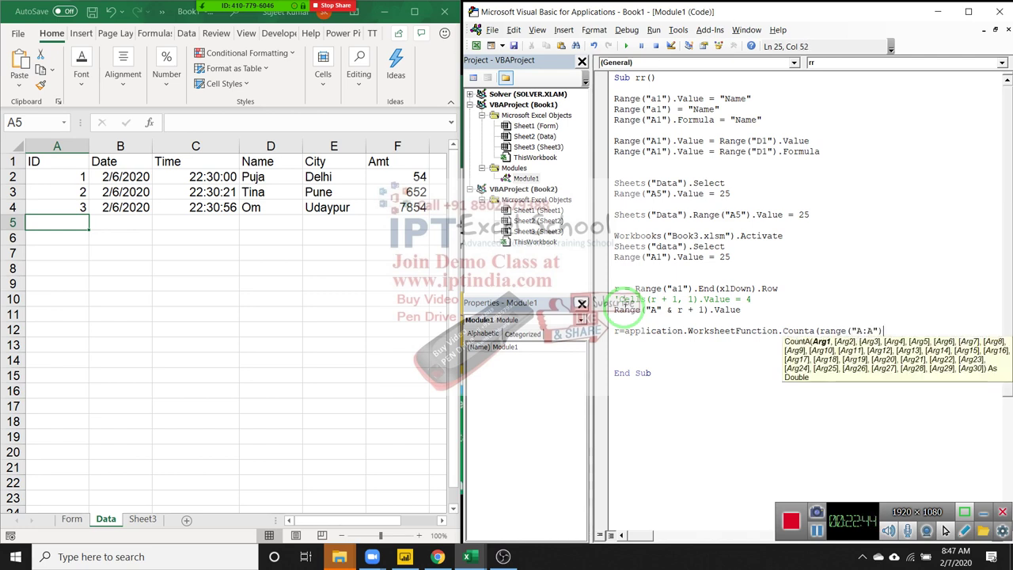
text())
key(Return)
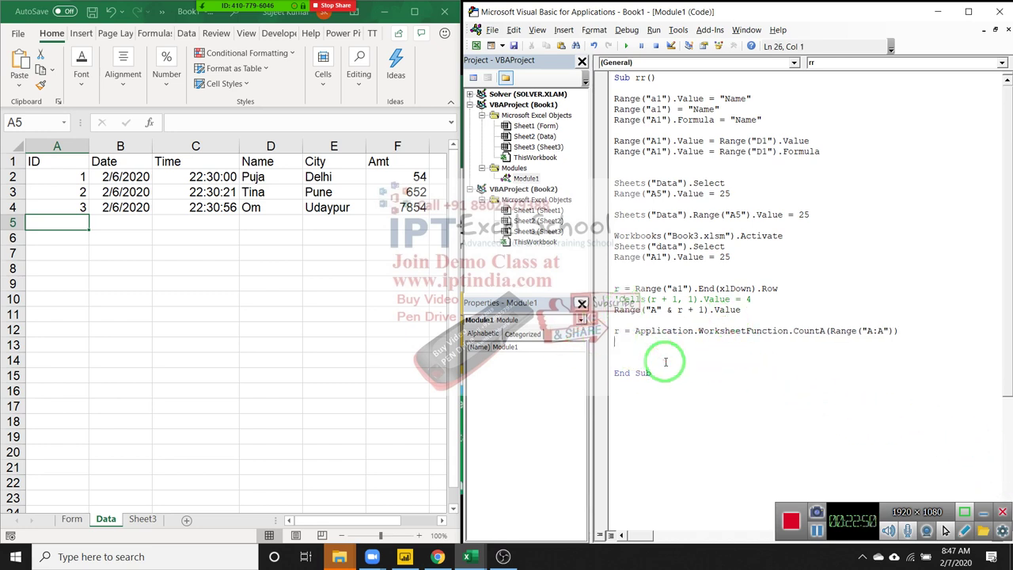
drag(639, 331, 789, 335)
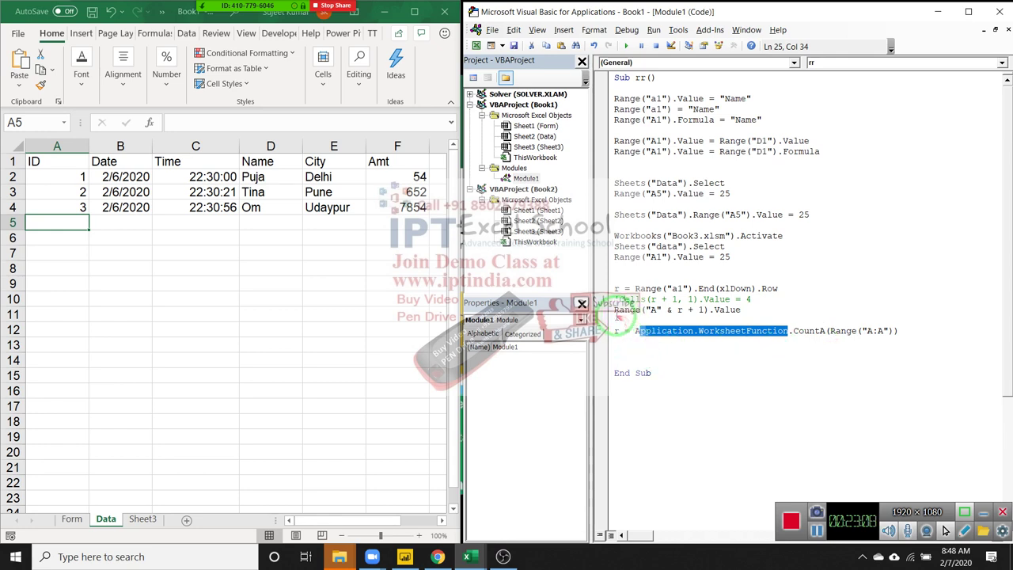
Copy the 'Cells and Range lines and paste them below the CountA line
drag(607, 300, 611, 320)
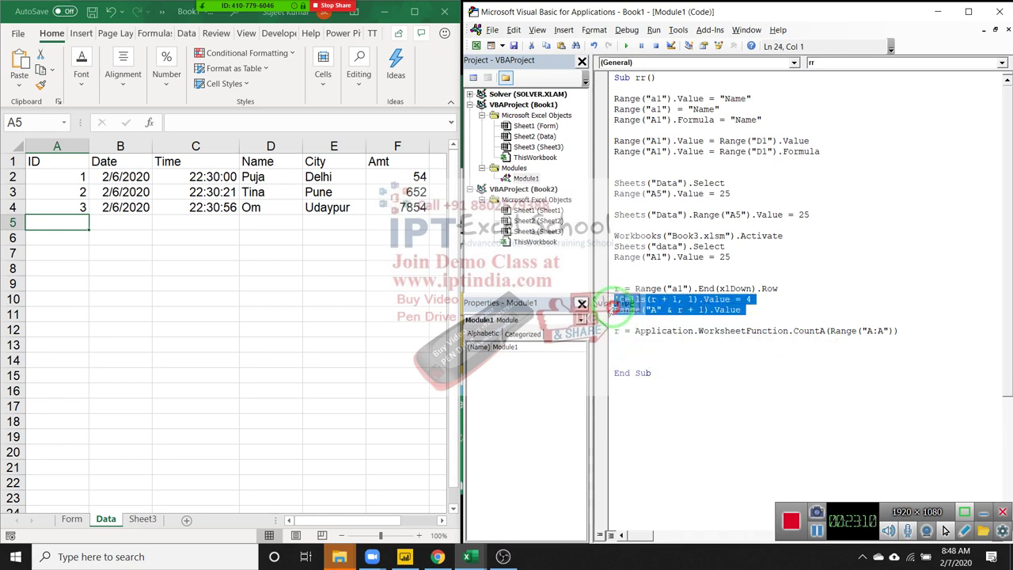
key(ctrl+c)
click(618, 342)
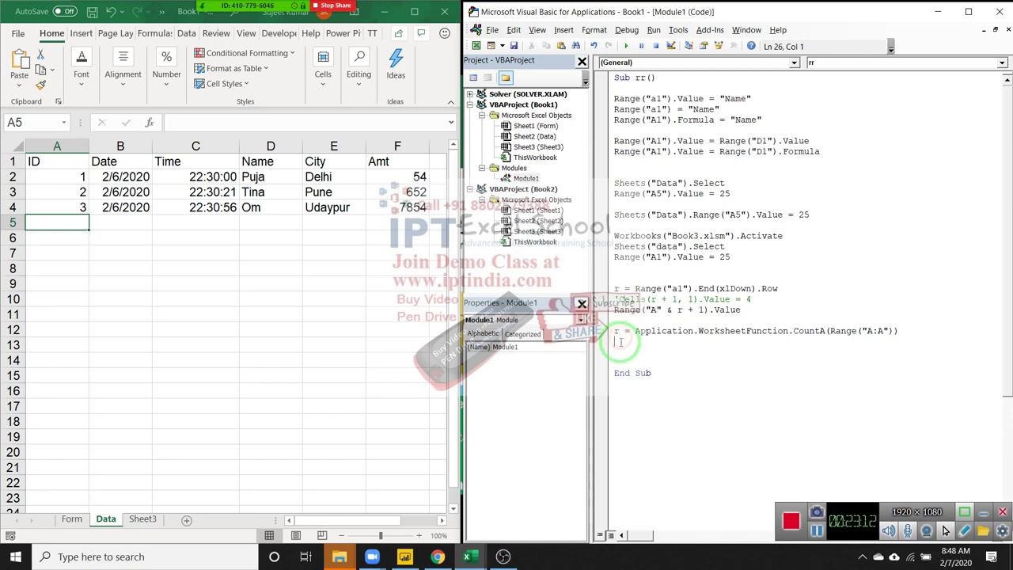
key(ctrl+v)
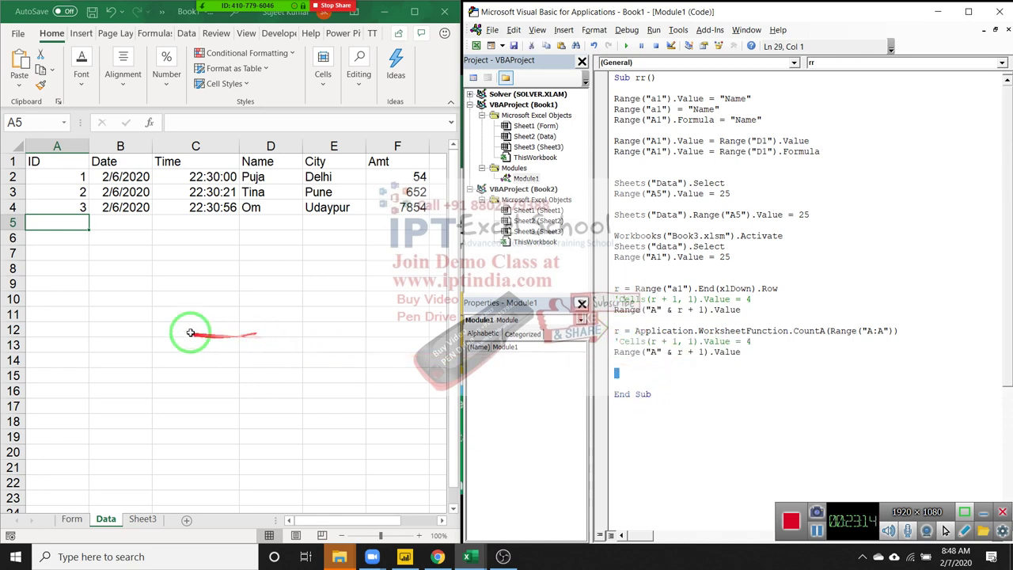
Test the counting by clearing A3, entering 5, restoring 2, then add a blank line before End Sub
click(80, 190)
key(Delete)
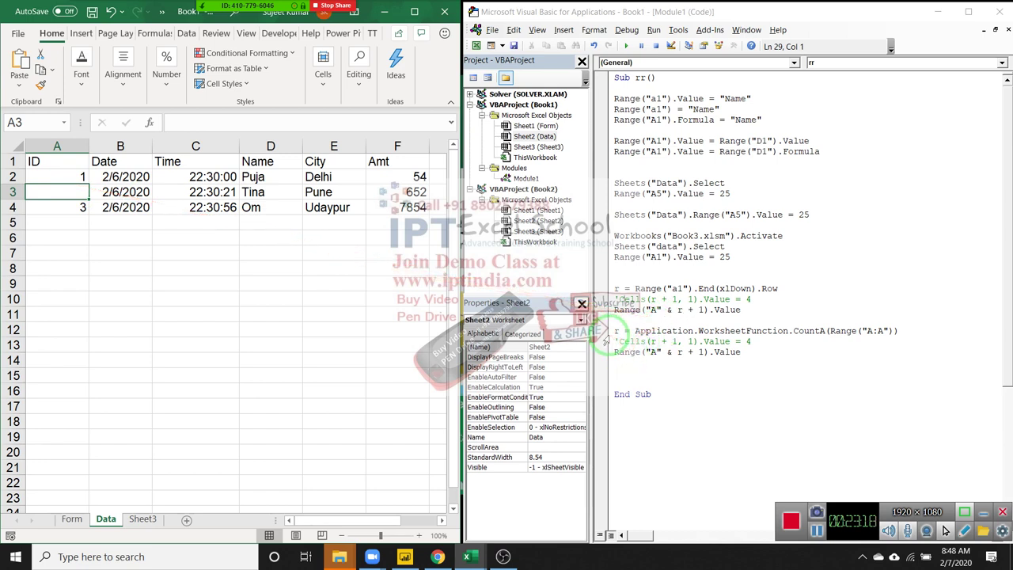
click(607, 331)
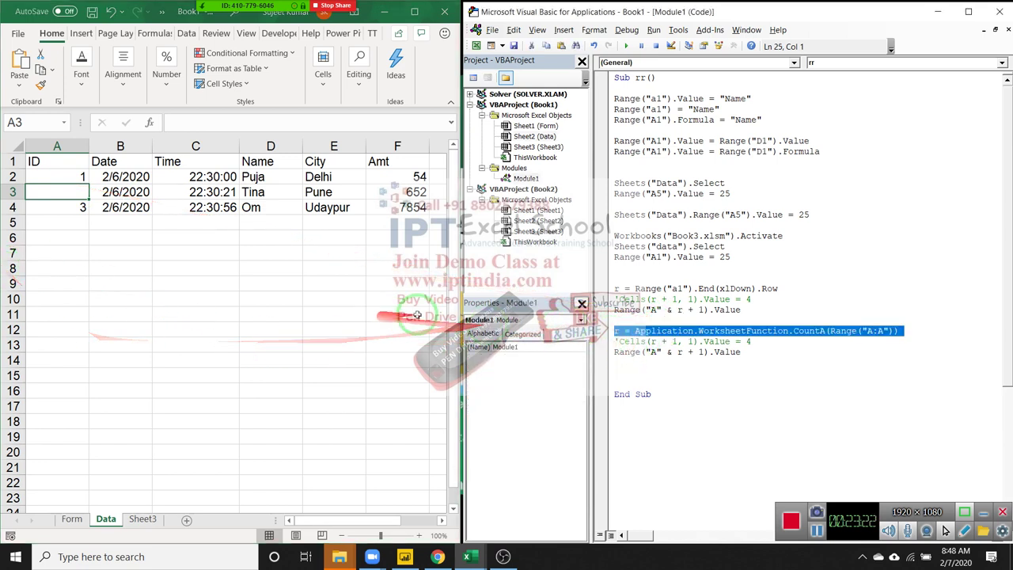
click(714, 288)
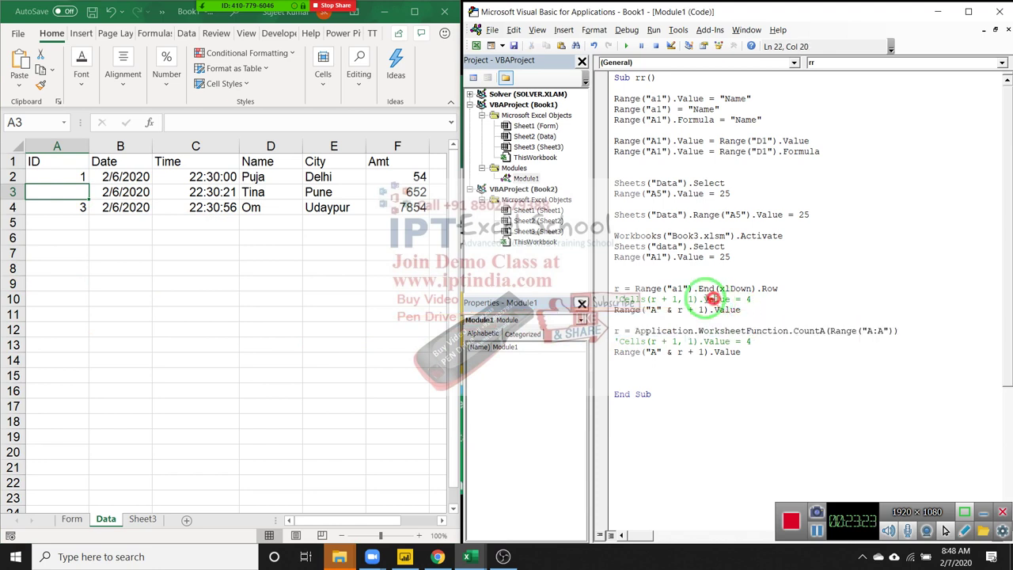
click(78, 190)
text(5)
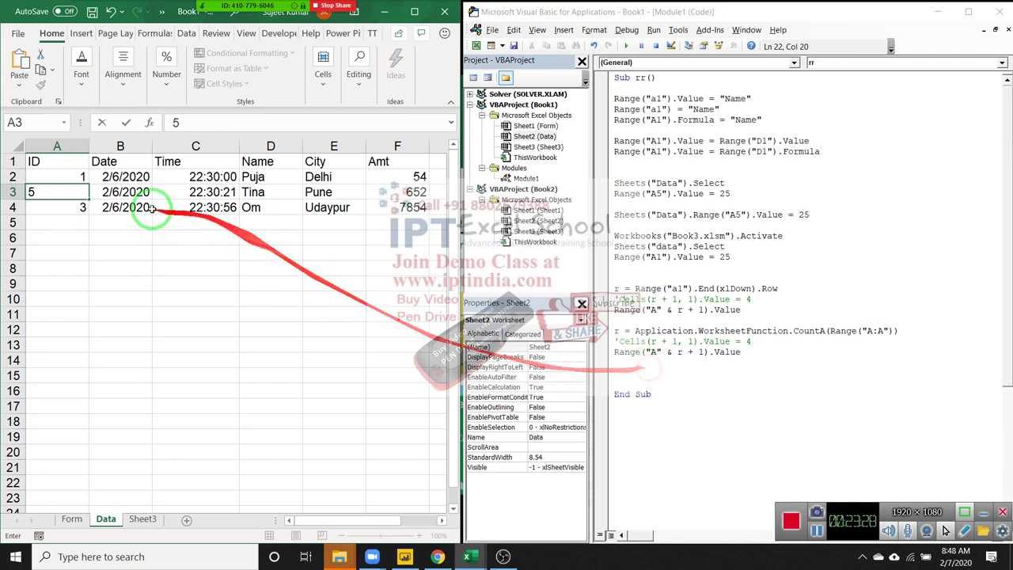
click(102, 208)
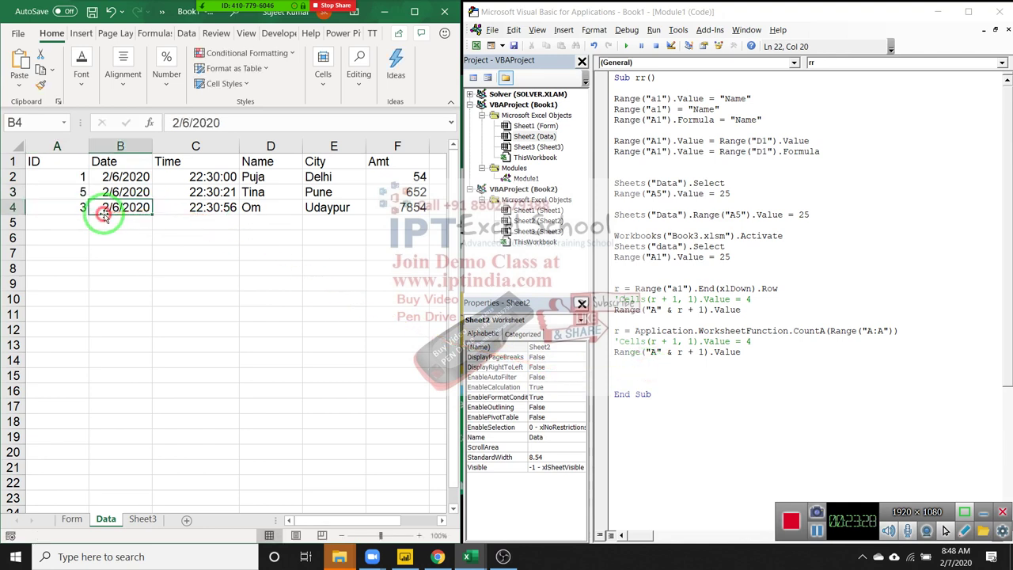
click(61, 191)
text(2)
click(107, 222)
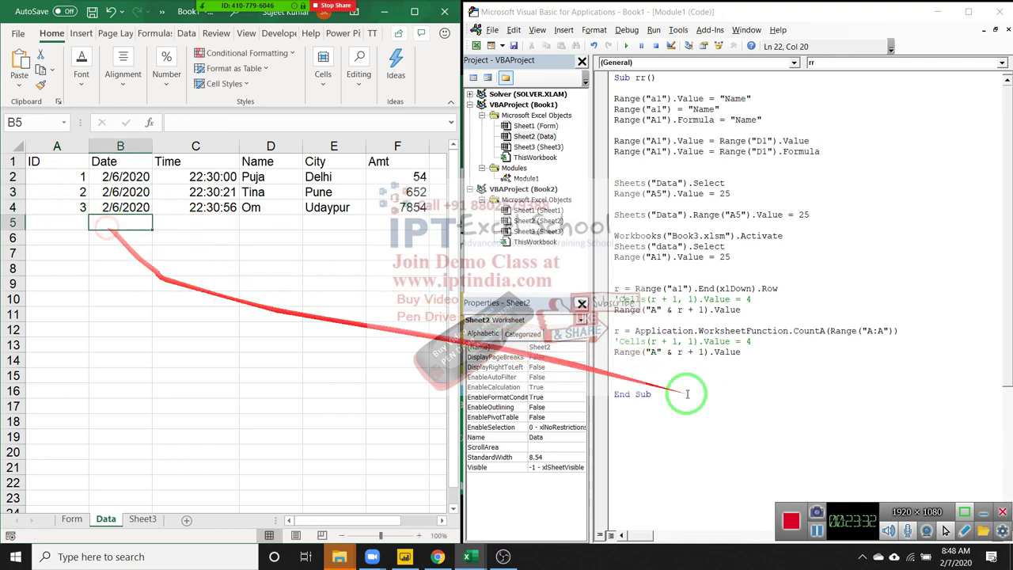
click(652, 365)
key(Return)
text(range)
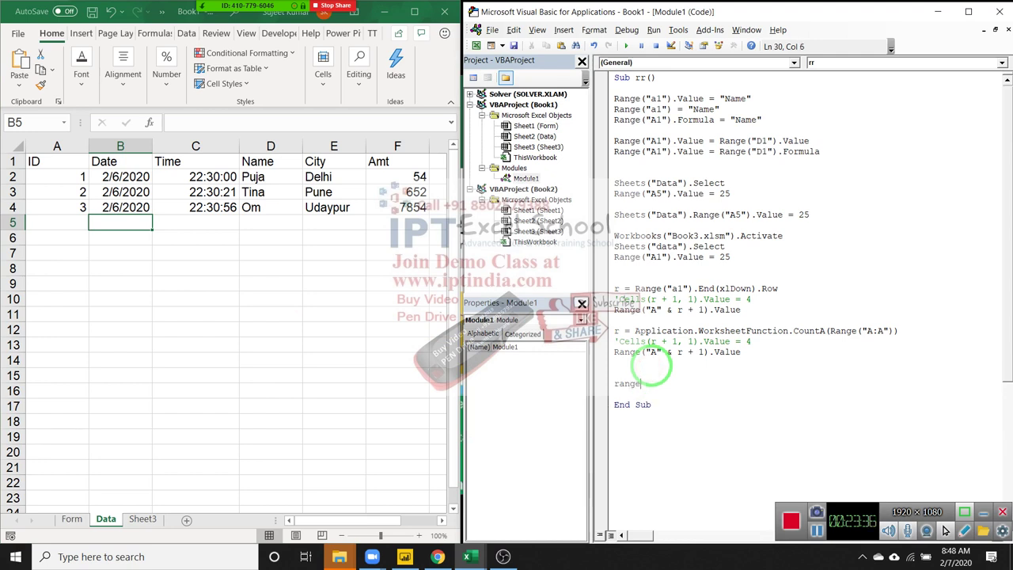
Type Range("A65000").End(xlUp).Offset(1, 0).Value before End Sub
text(("A)
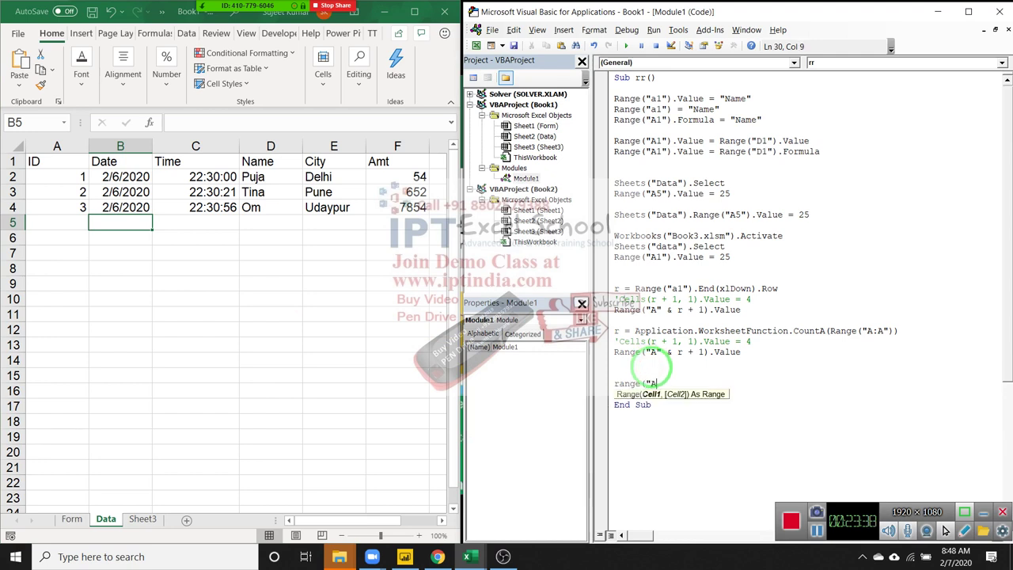
text(65000"))
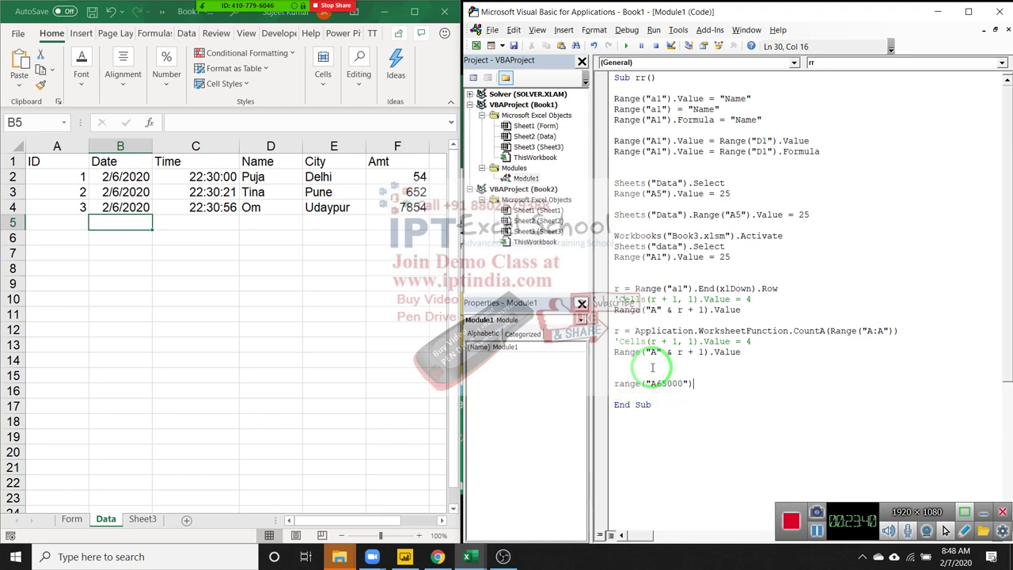
text(.En)
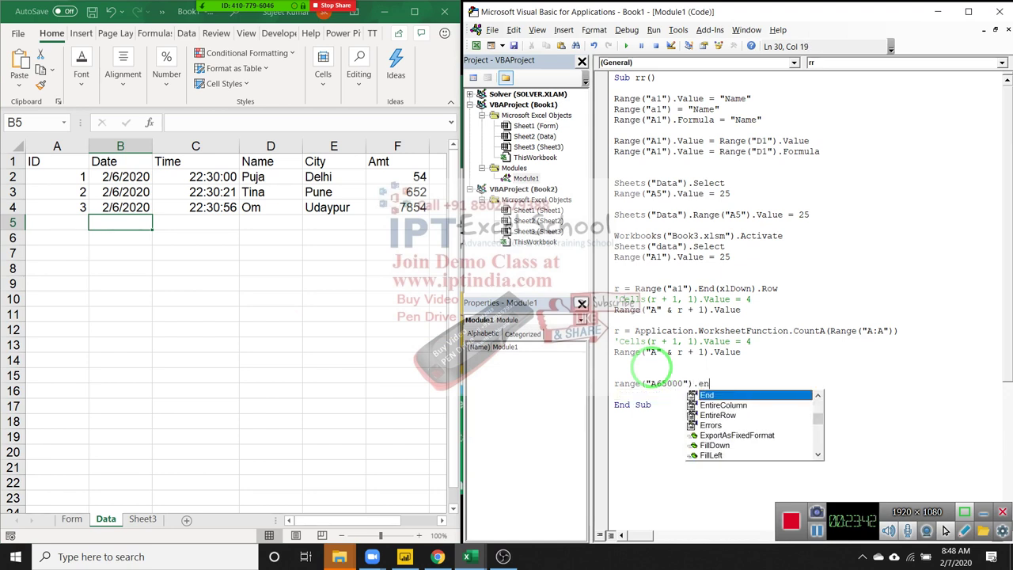
key(Tab)
text(()
text(xlu)
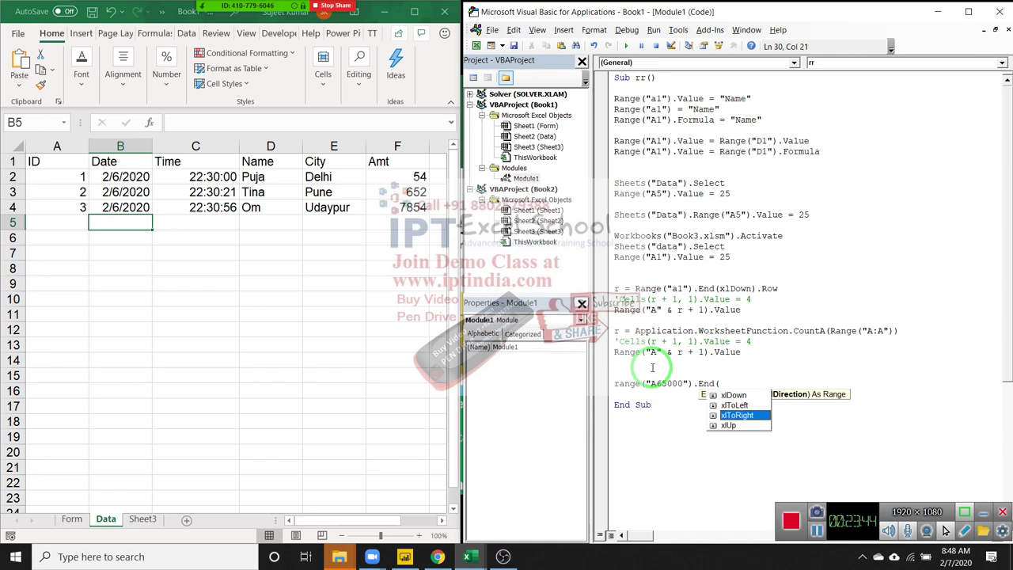
key(Tab)
text())
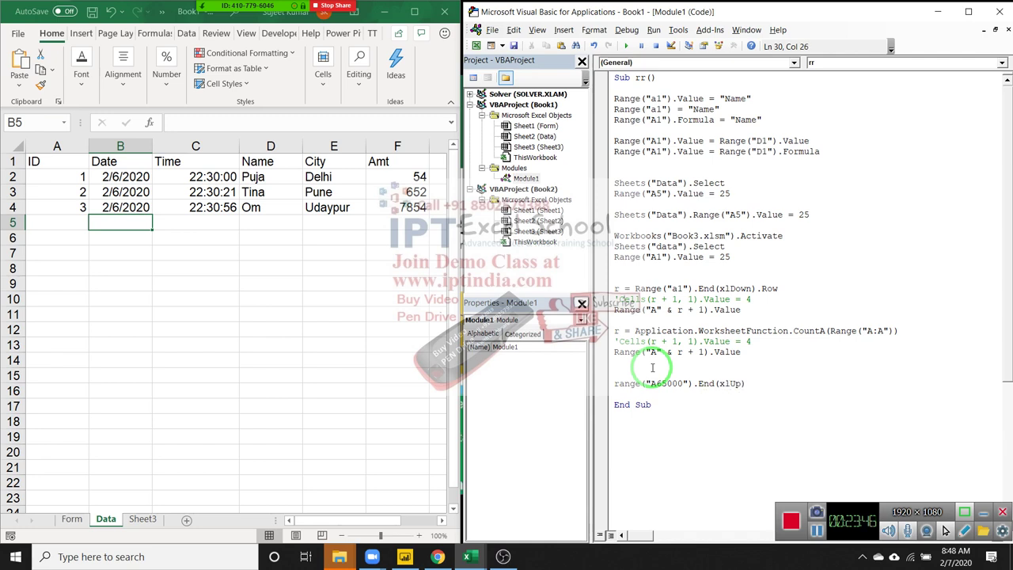
text(.of)
key(Tab)
text((1,0)
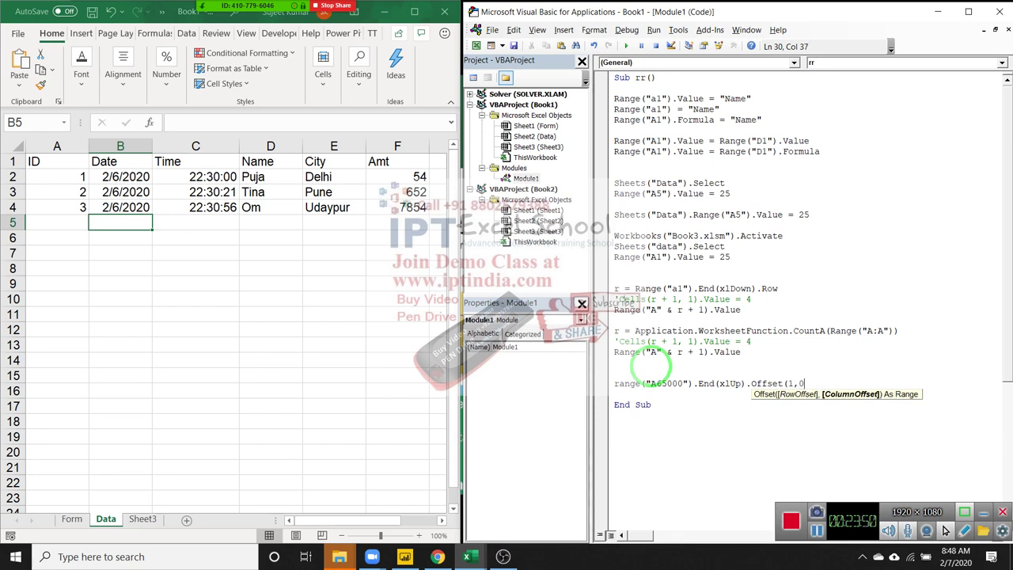
text().va)
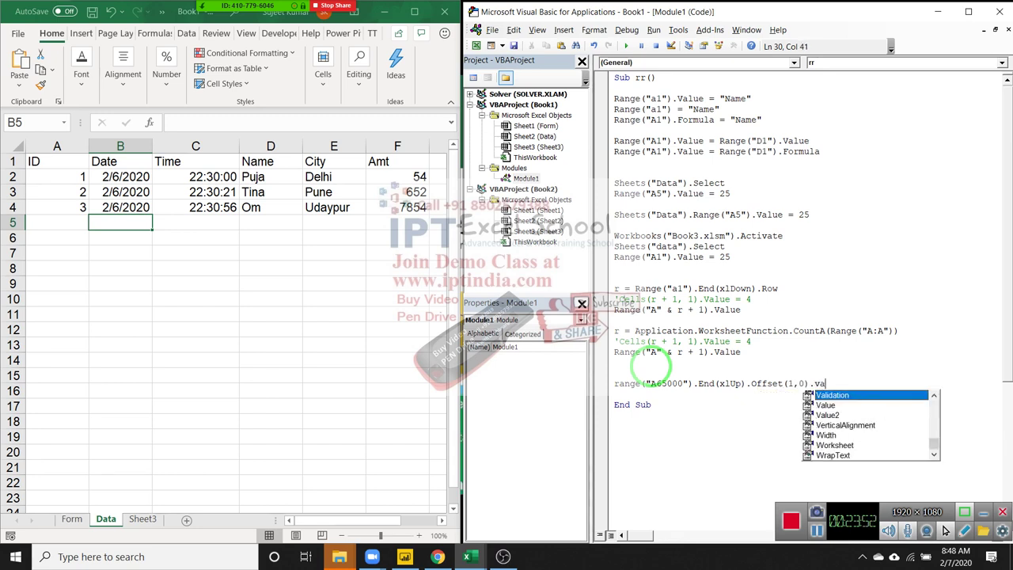
text(lu)
key(Return)
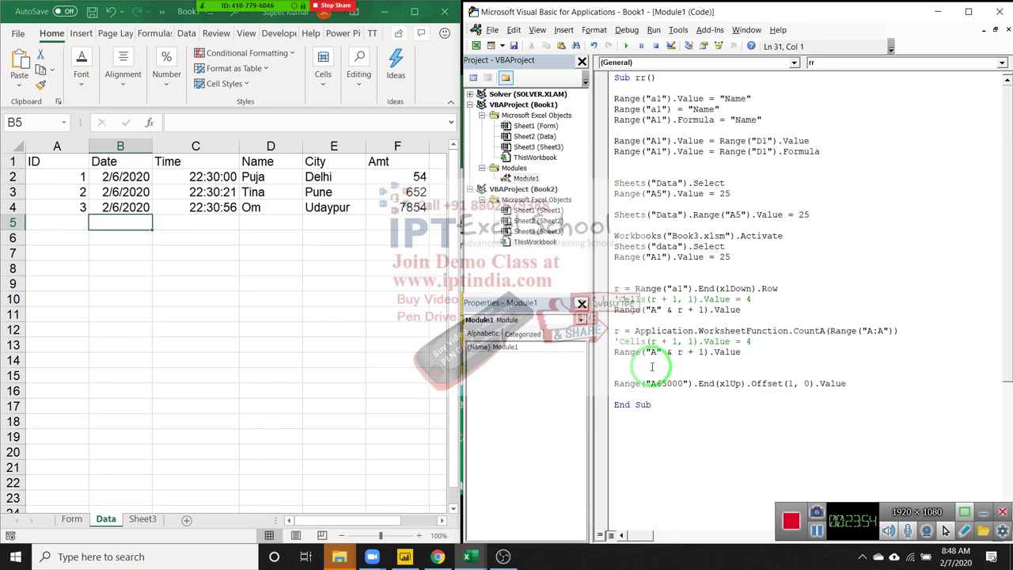
Finish the line with = 4 and verify by jumping up from A23 with Ctrl+Up
click(918, 390)
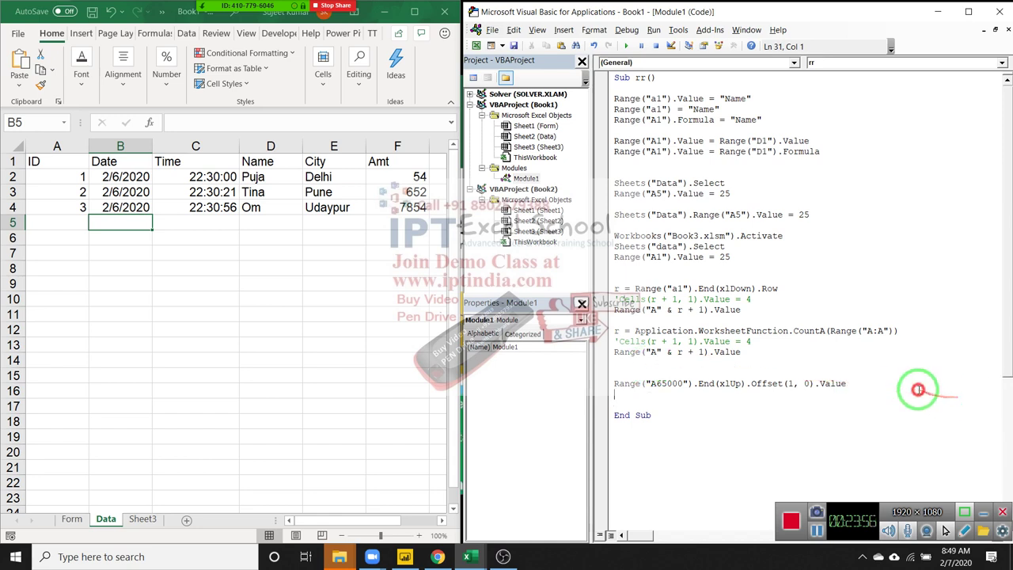
click(861, 383)
text(=4)
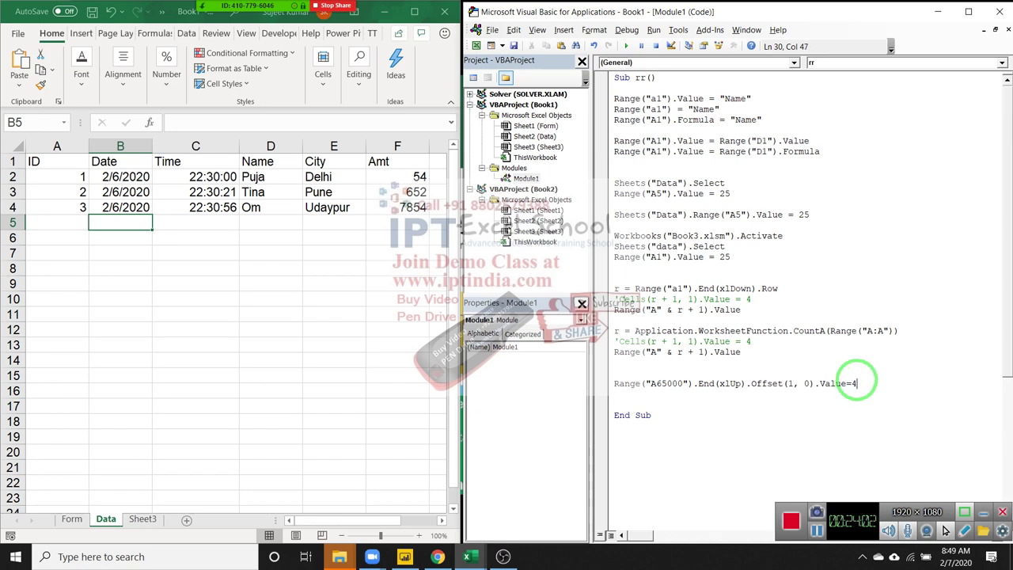
click(849, 394)
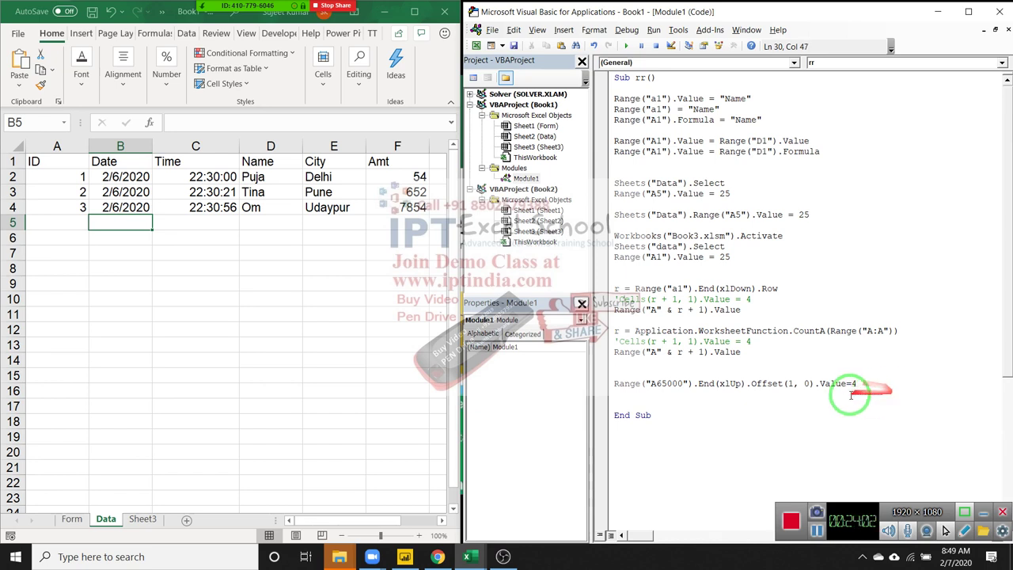
click(63, 500)
key(ctrl+Up)
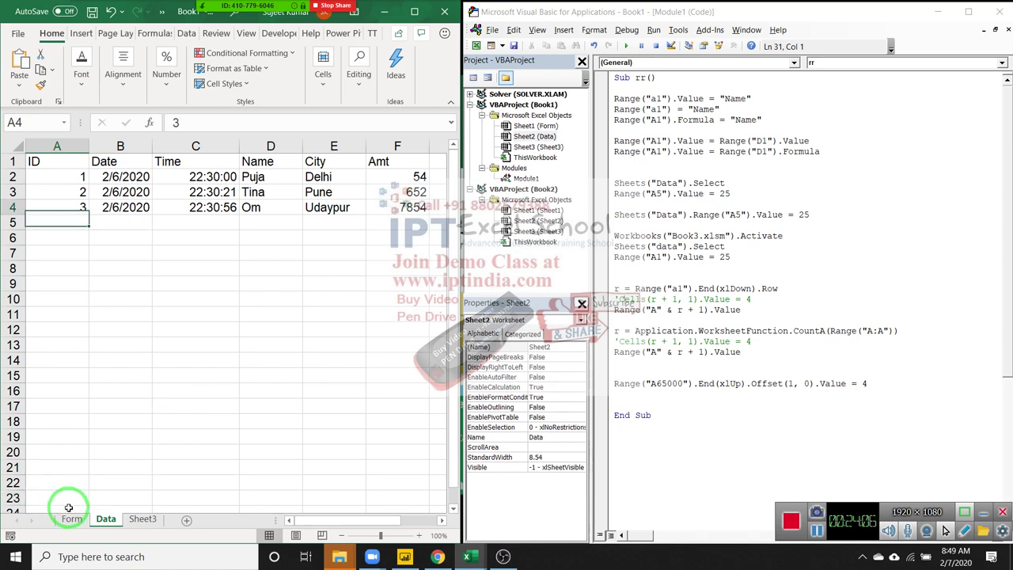
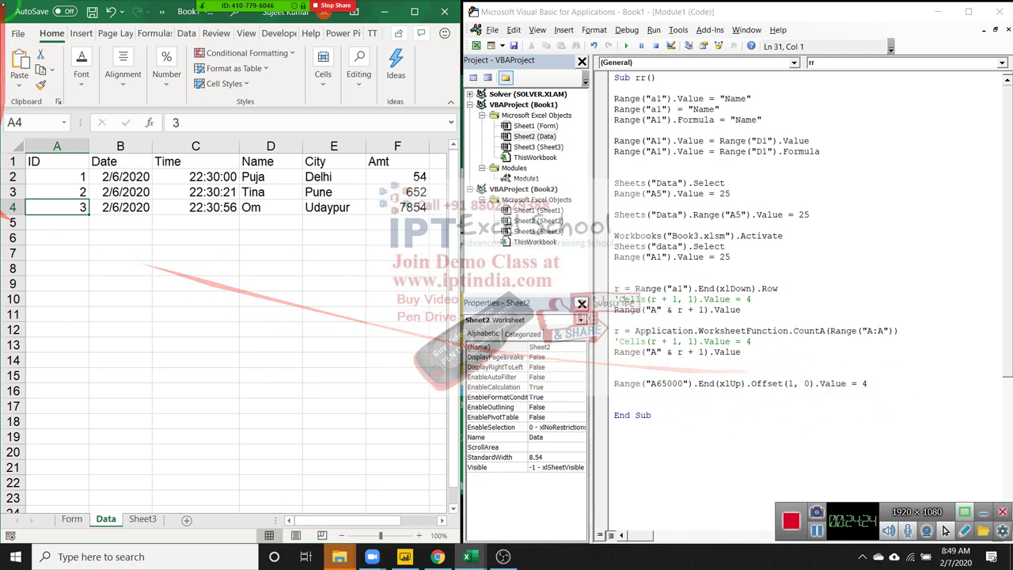
Change the Offset column argument from 0 to 1, checking the target cell B5 in Excel
click(57, 223)
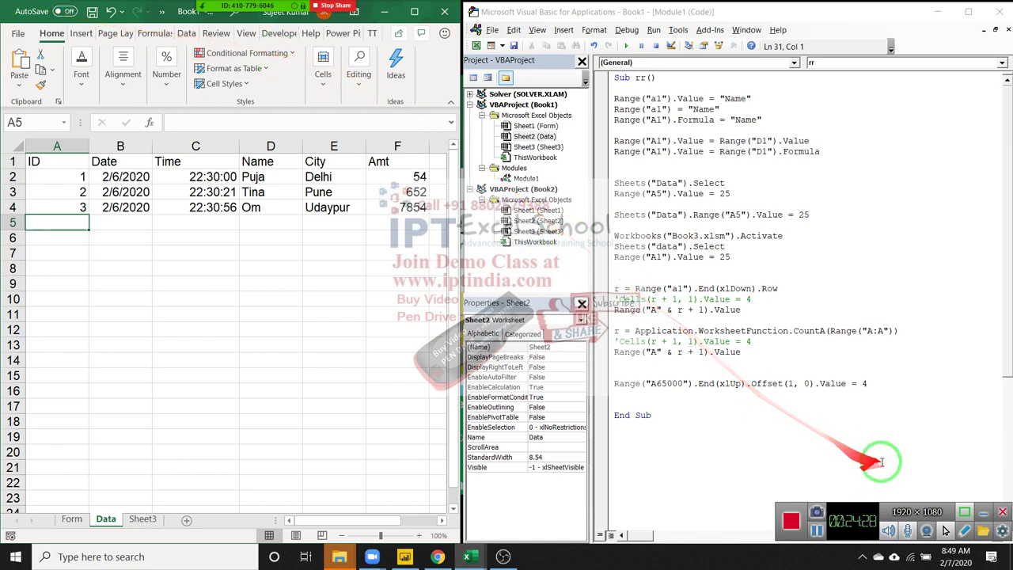
double_click(806, 384)
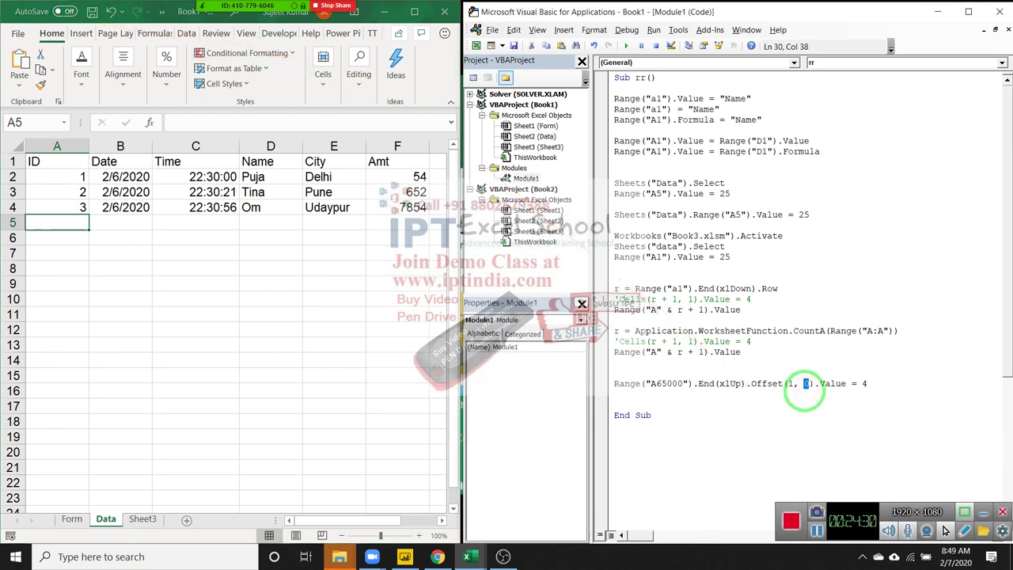
text(1)
click(79, 206)
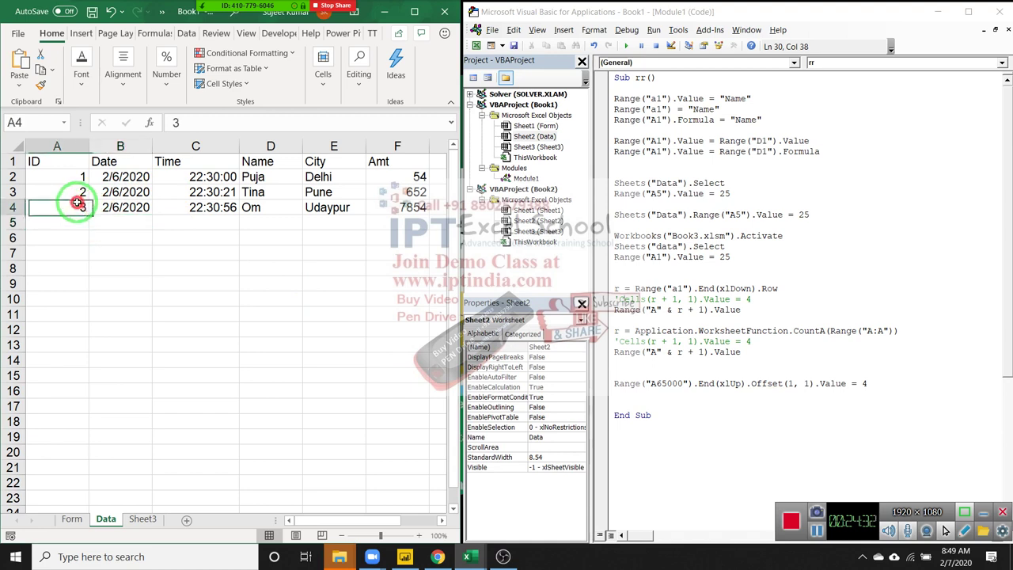
key(Down)
key(Right)
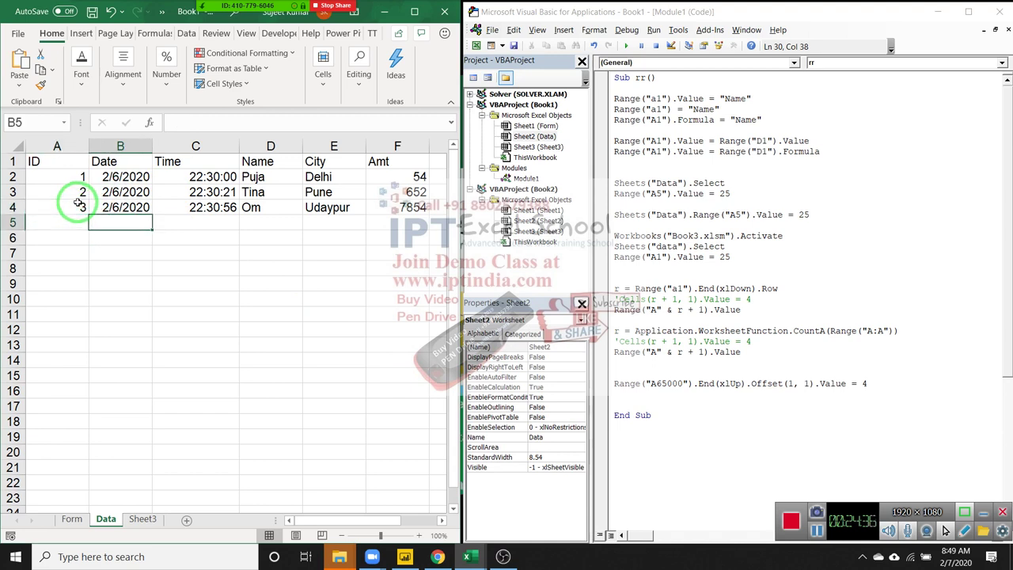
click(80, 204)
click(804, 384)
text(-)
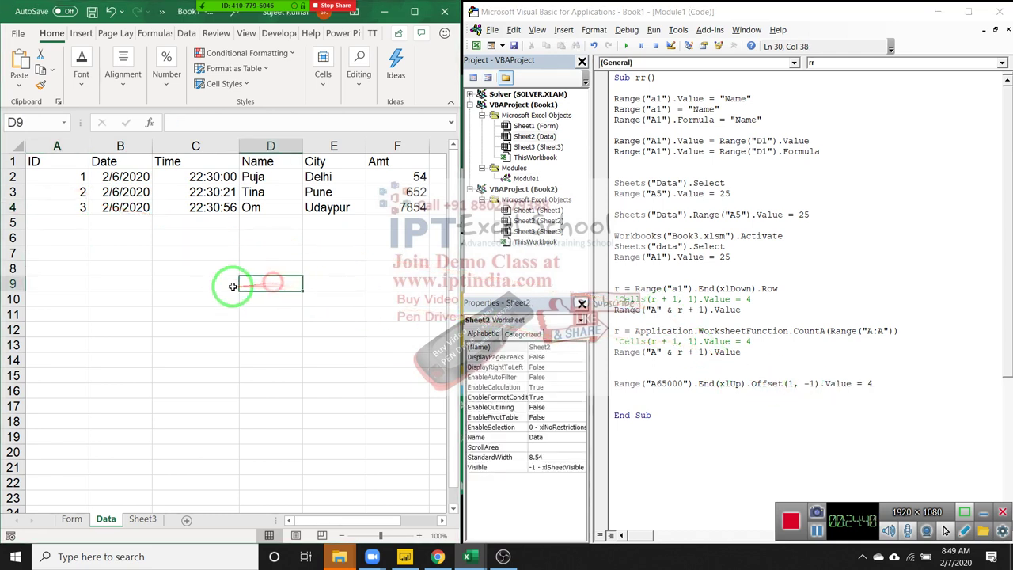
Change the Offset column argument to -1 after confirming the next empty row A5
click(67, 208)
key(Down)
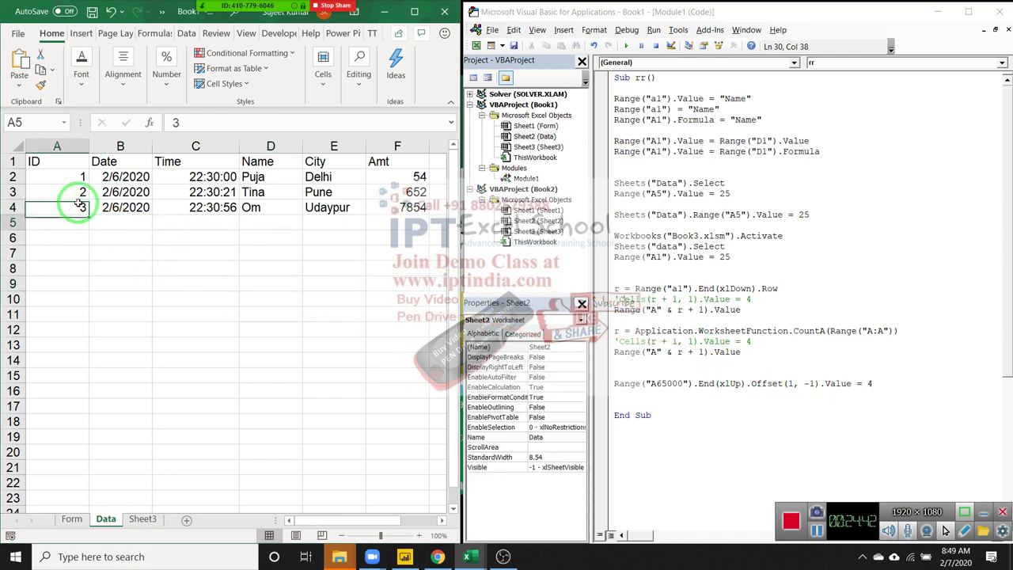
key(Up)
key(Down)
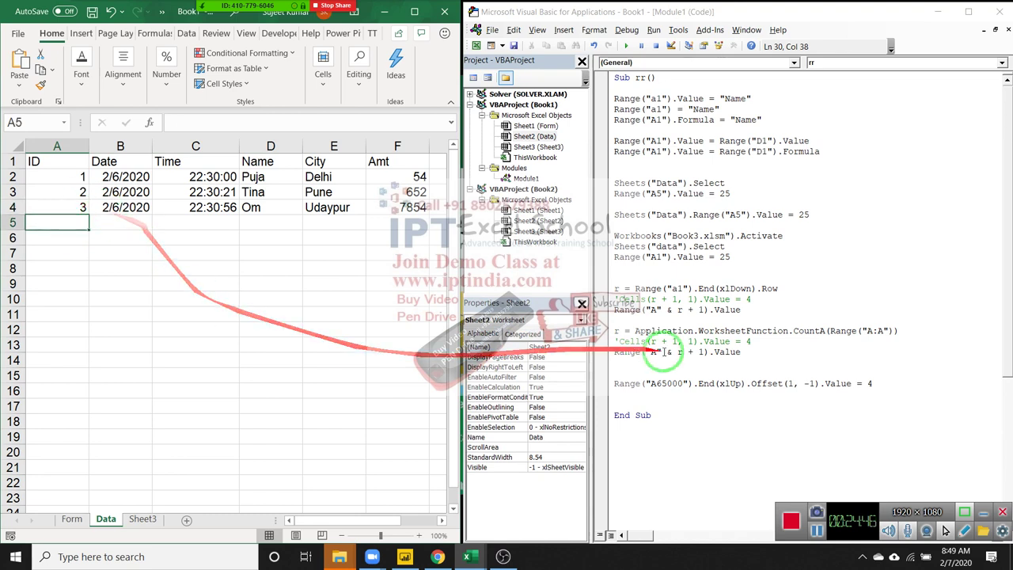
click(801, 383)
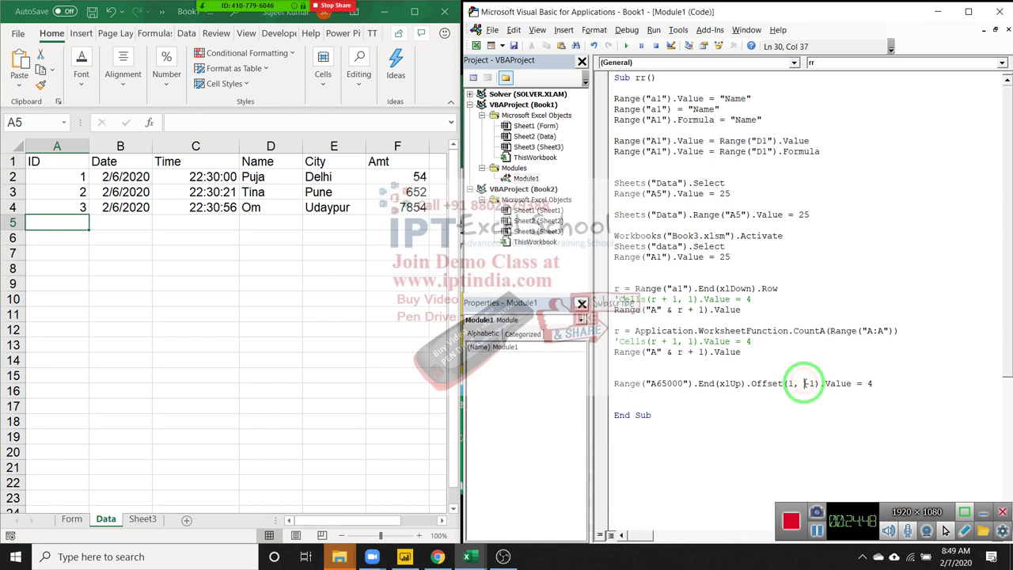
Change Range("A65000") to Range("c65000"), checking column C's next empty row on the Data sheet
click(659, 383)
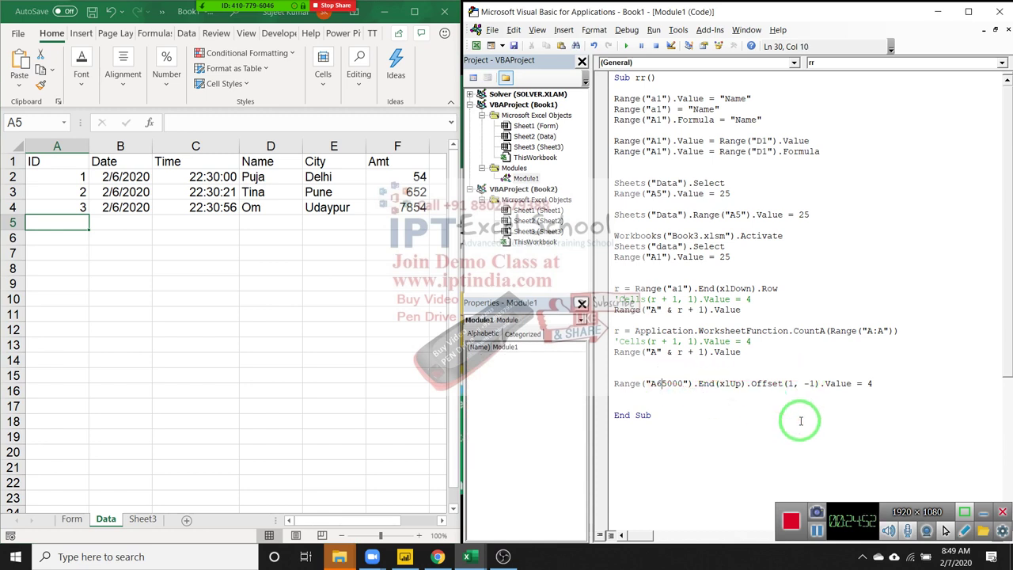
key(BackSpace)
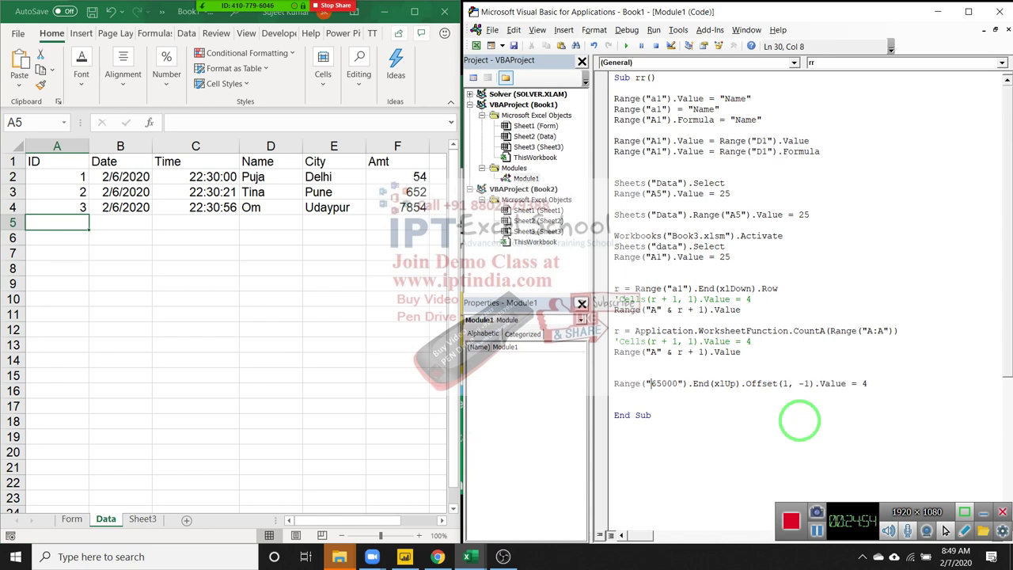
text(c)
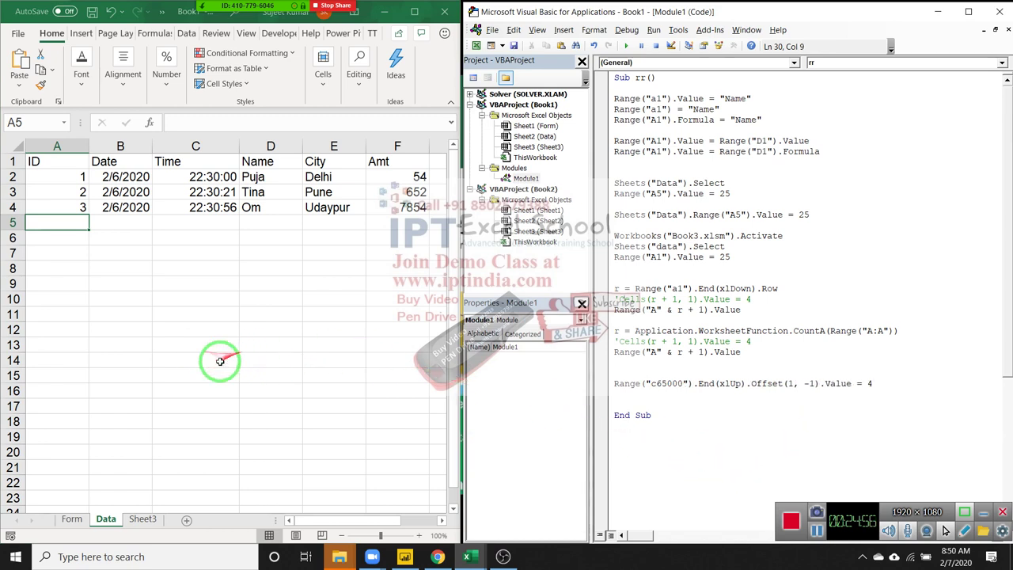
click(194, 501)
key(ctrl+Up)
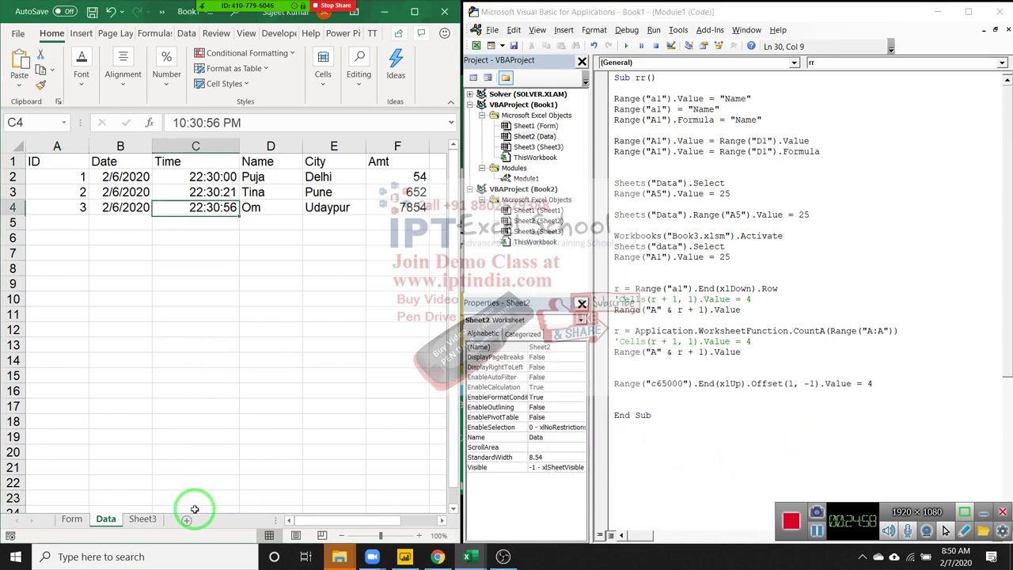
key(Down)
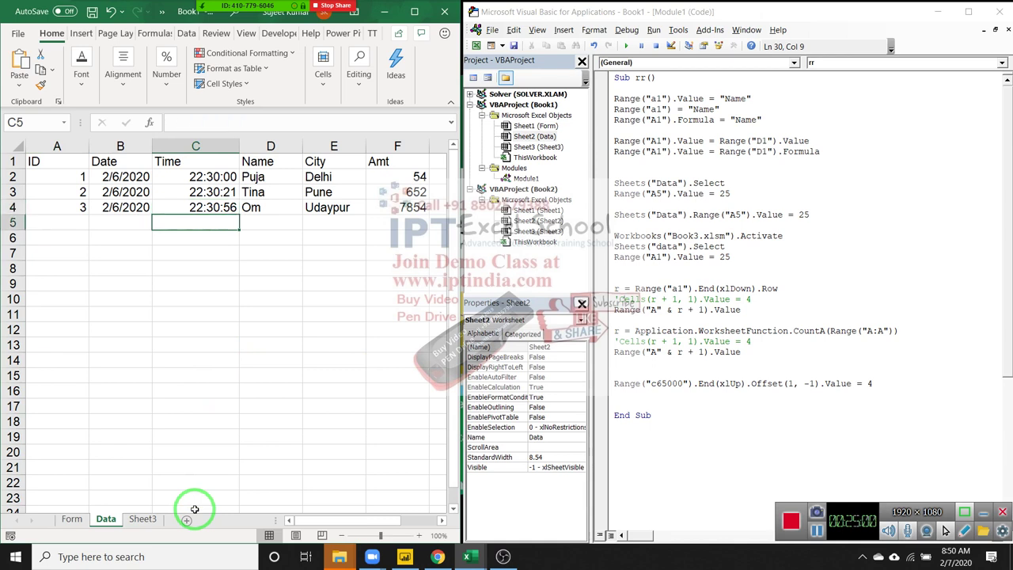
key(Left)
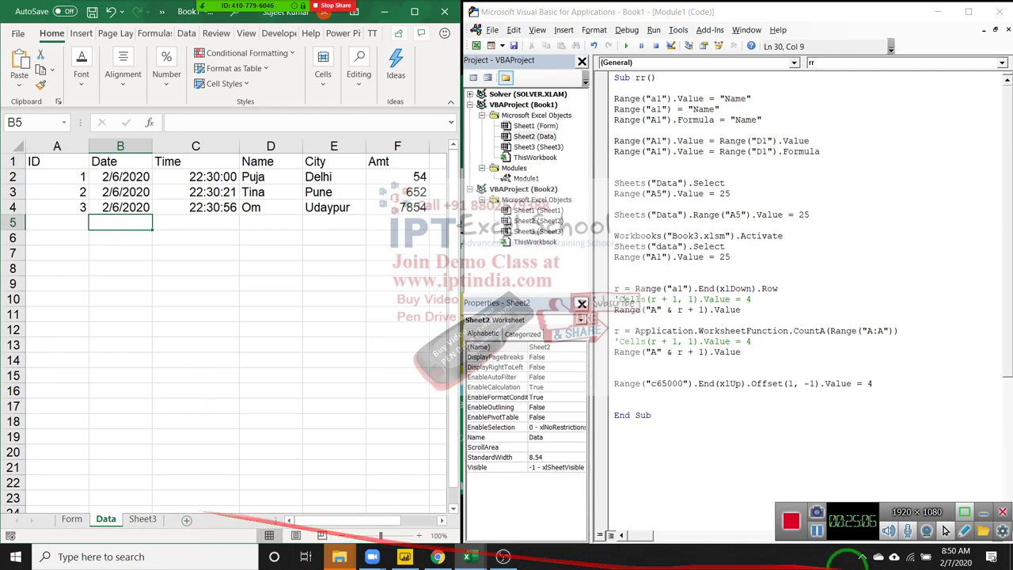
Set the Offset back to (1, 0) and select the whole last-row line
click(811, 383)
text(0)
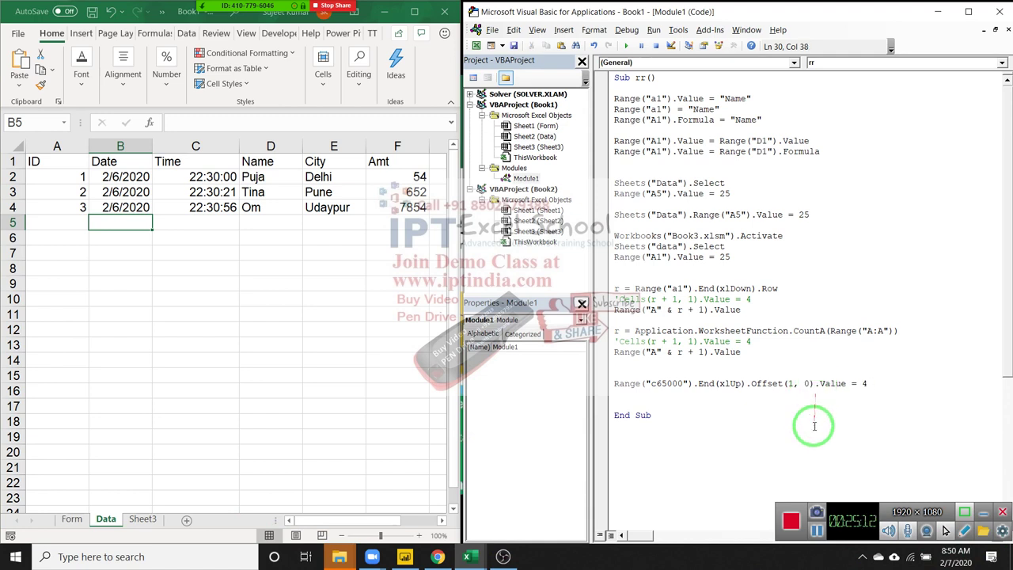
click(814, 418)
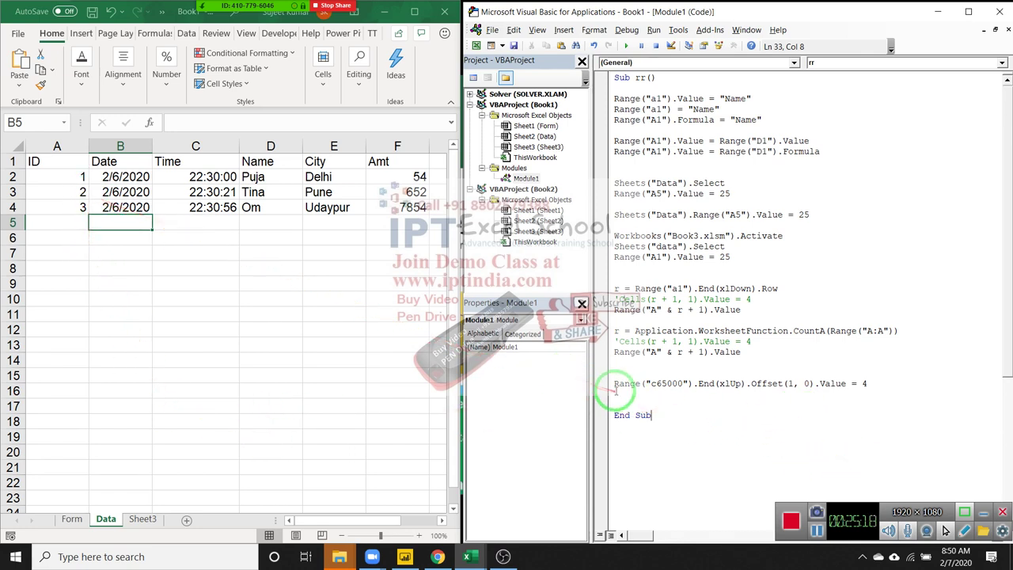
drag(614, 386, 867, 384)
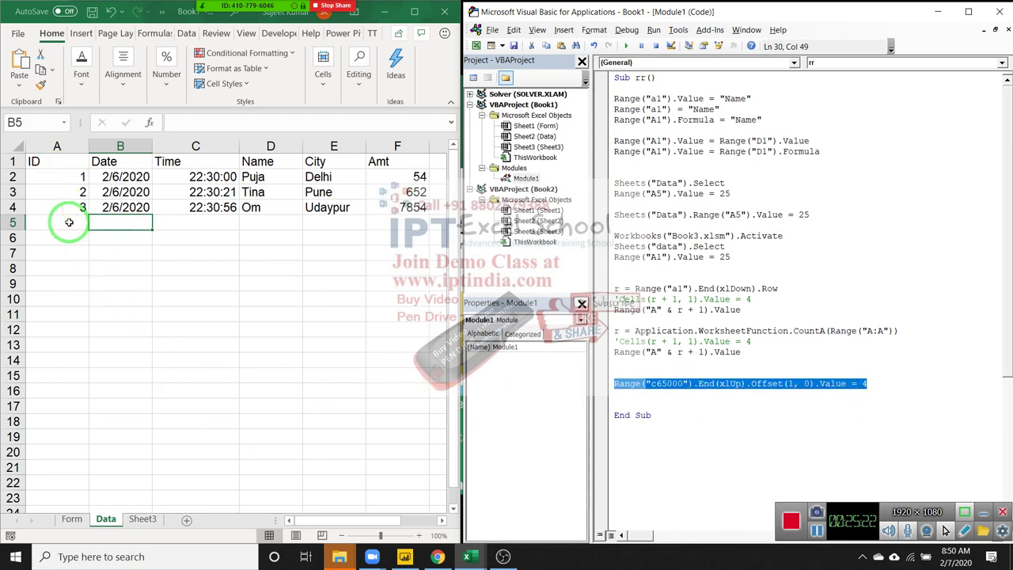
click(13, 207)
drag(13, 208, 14, 192)
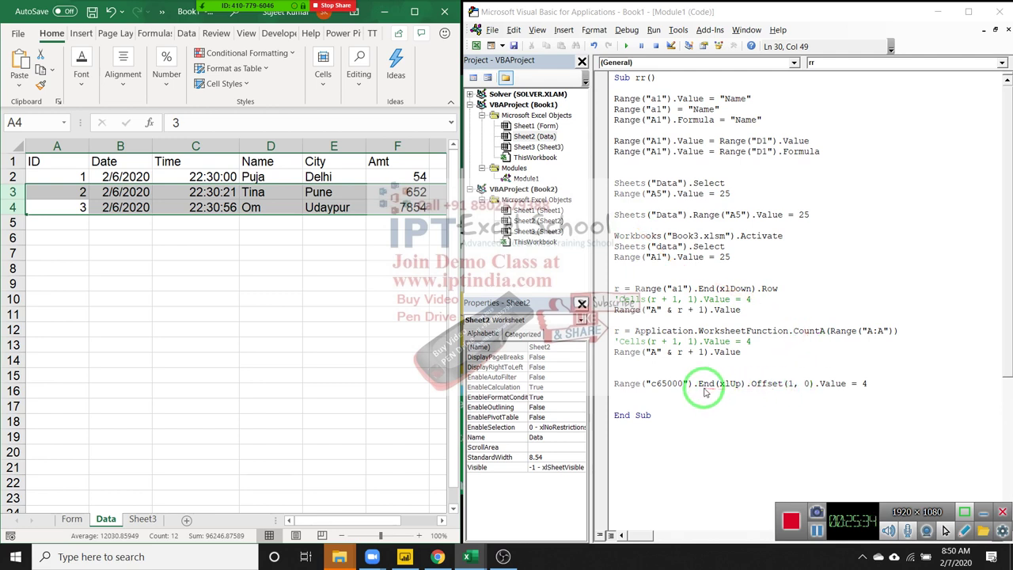
click(661, 391)
double_click(663, 383)
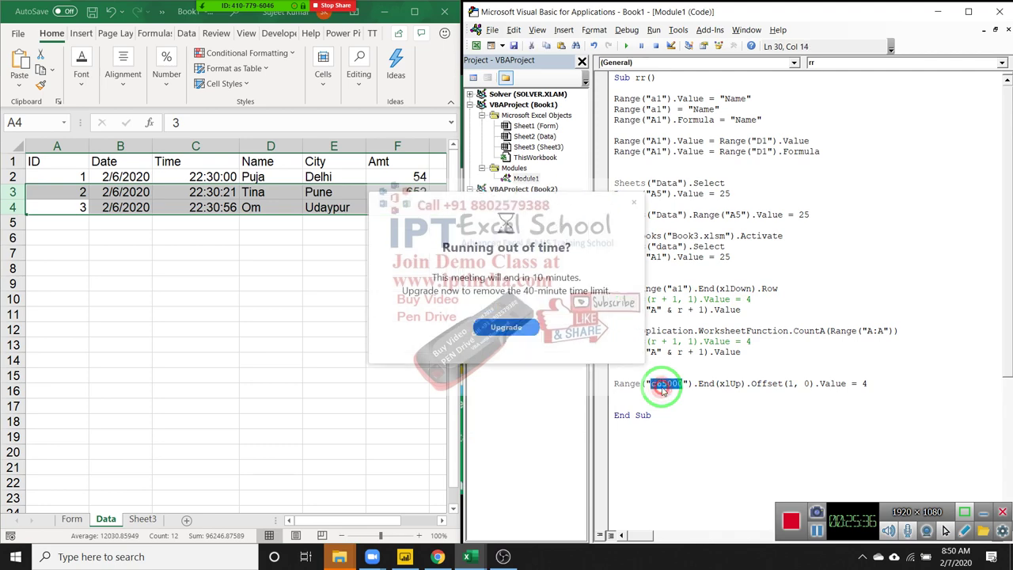
click(634, 204)
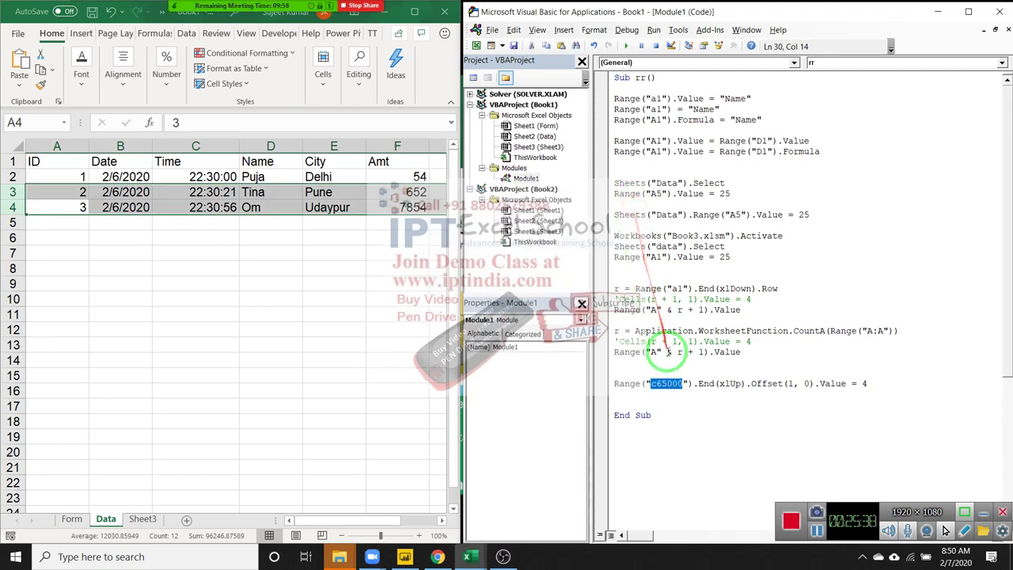
click(726, 385)
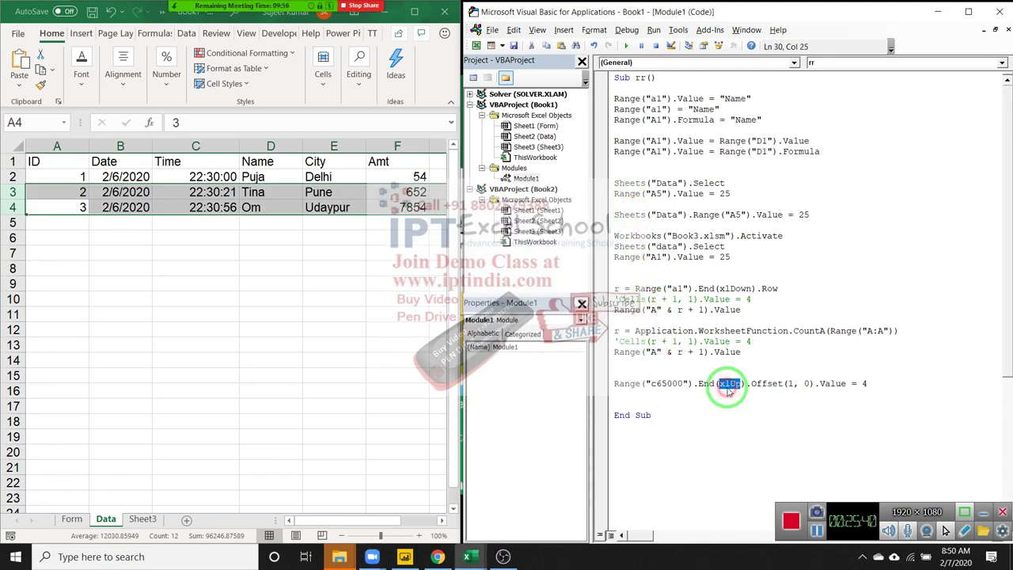
click(770, 385)
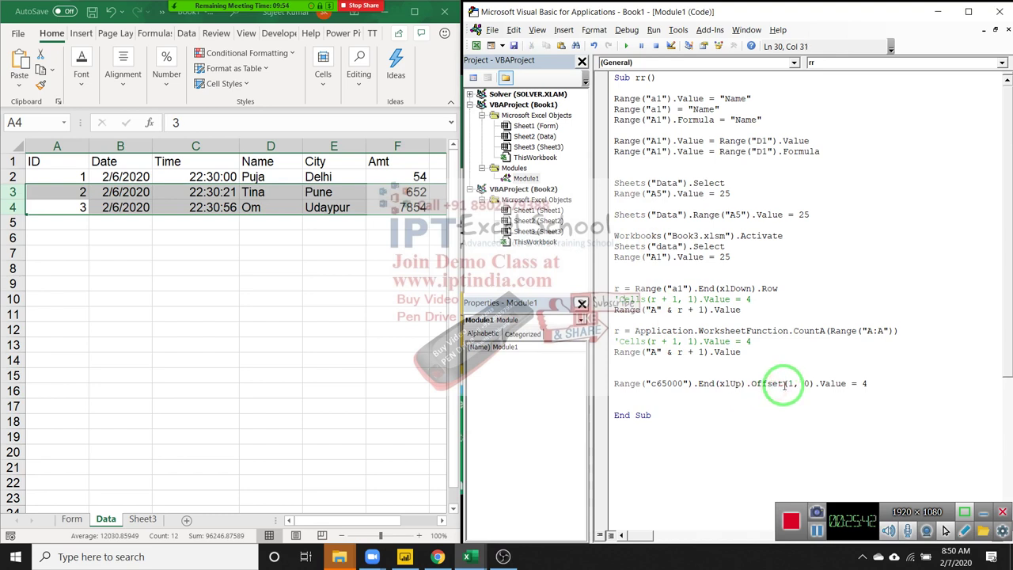
click(787, 385)
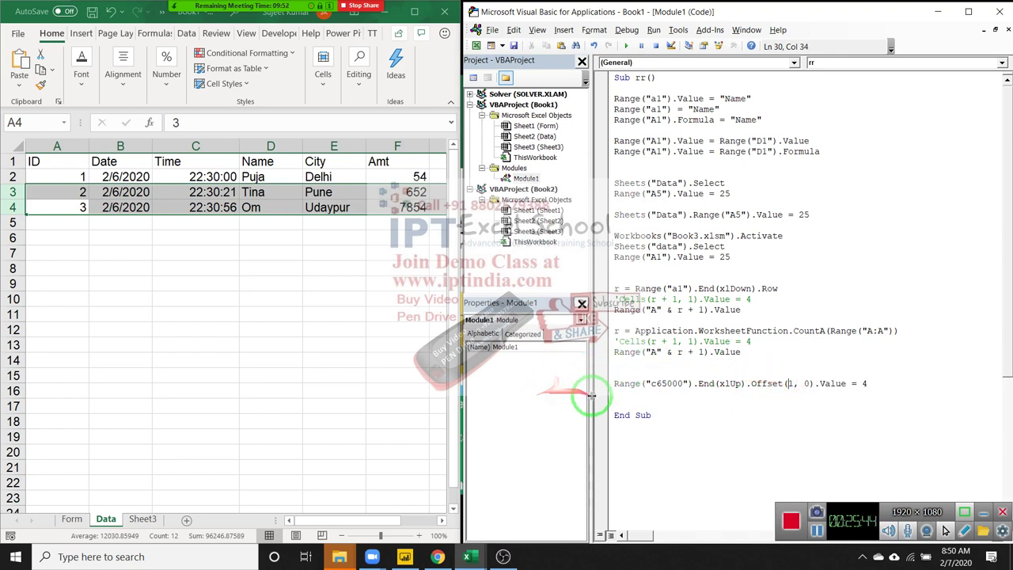
click(617, 385)
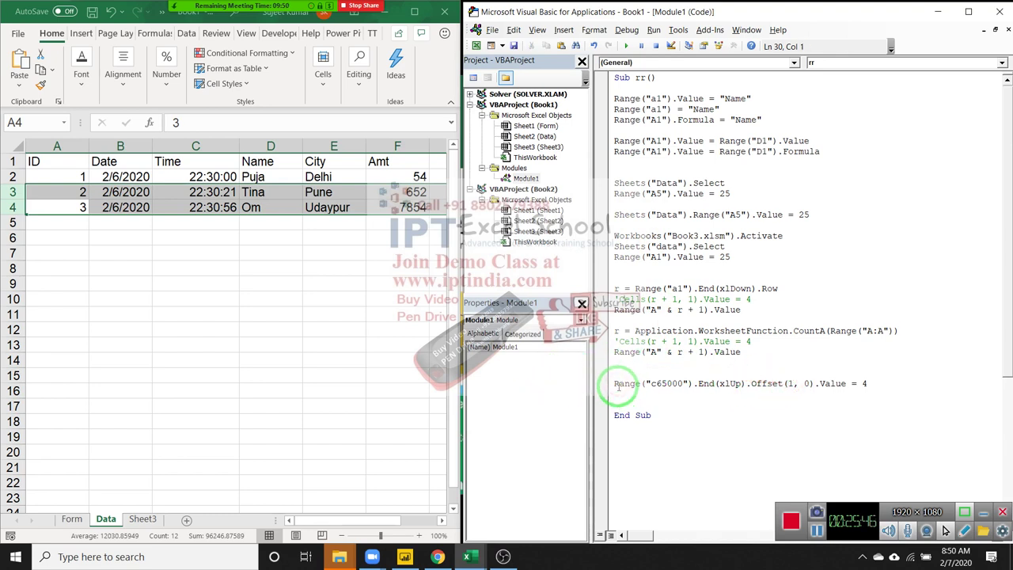
Prefix the last line with Sheets("Data"). so it targets column C of the Data sheet
text(sheets()
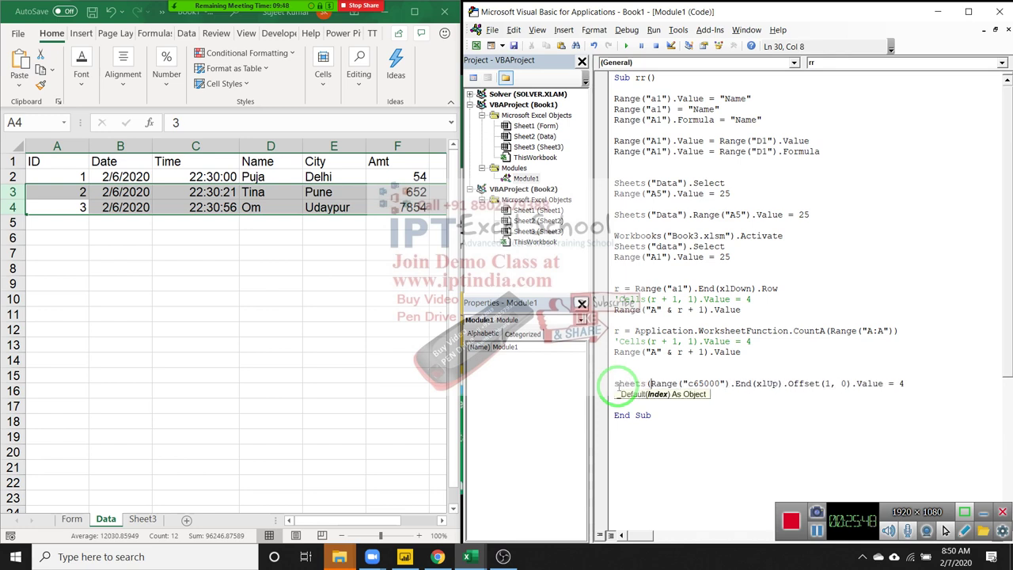
text("Data)
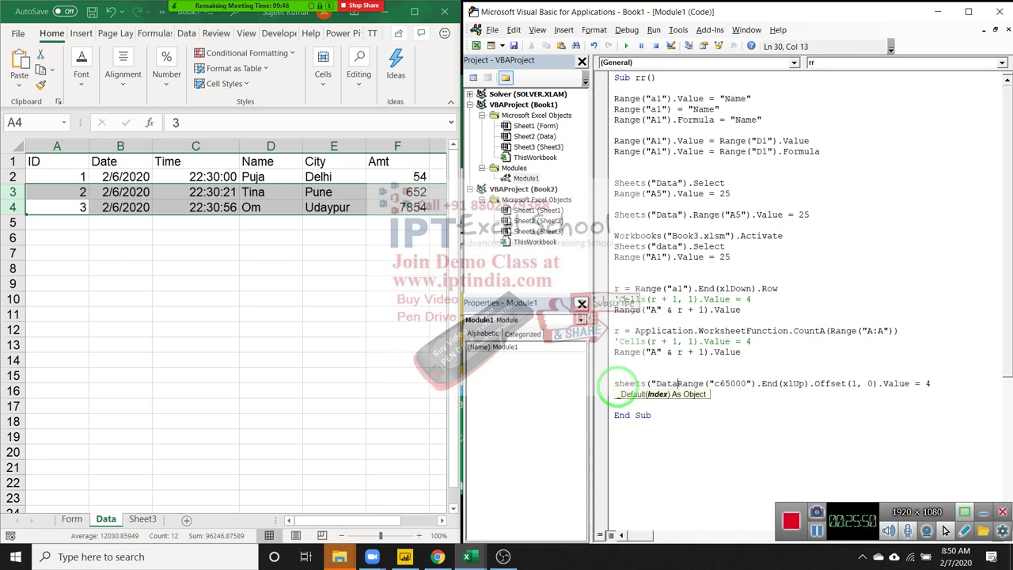
text(").)
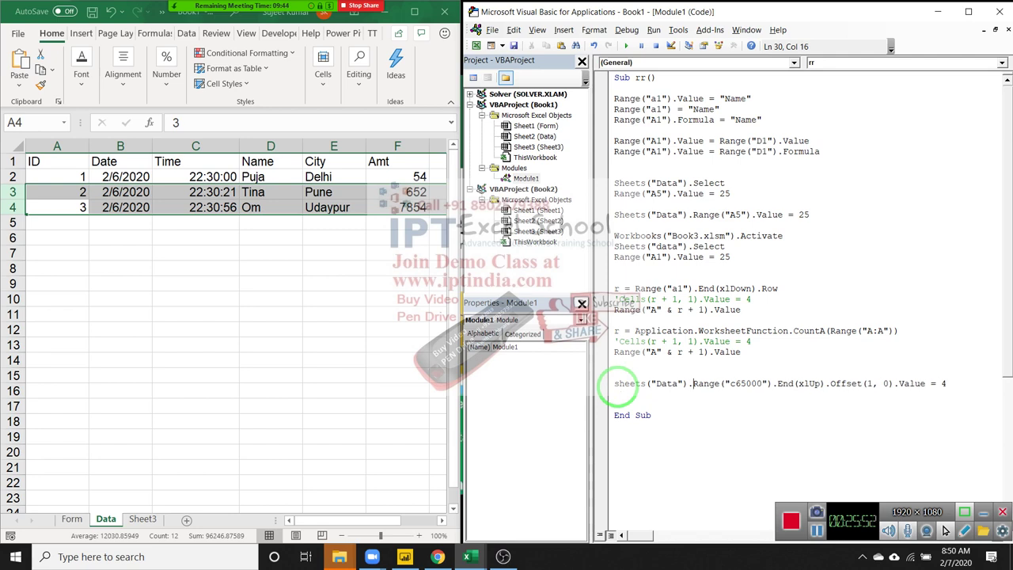
click(711, 331)
drag(718, 360, 838, 332)
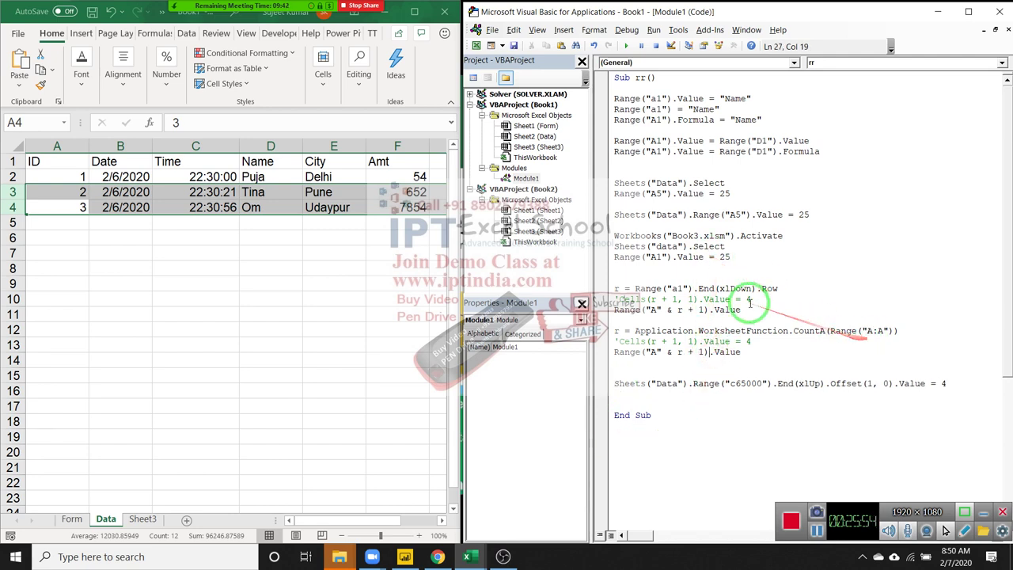
click(708, 225)
scroll(681, 299, down, 4)
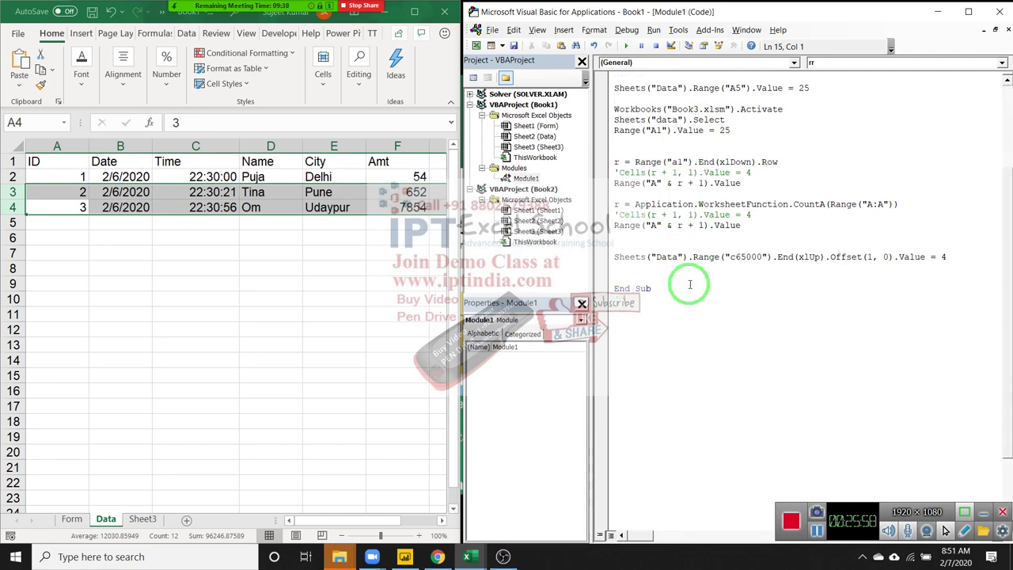
scroll(690, 284, up, 4)
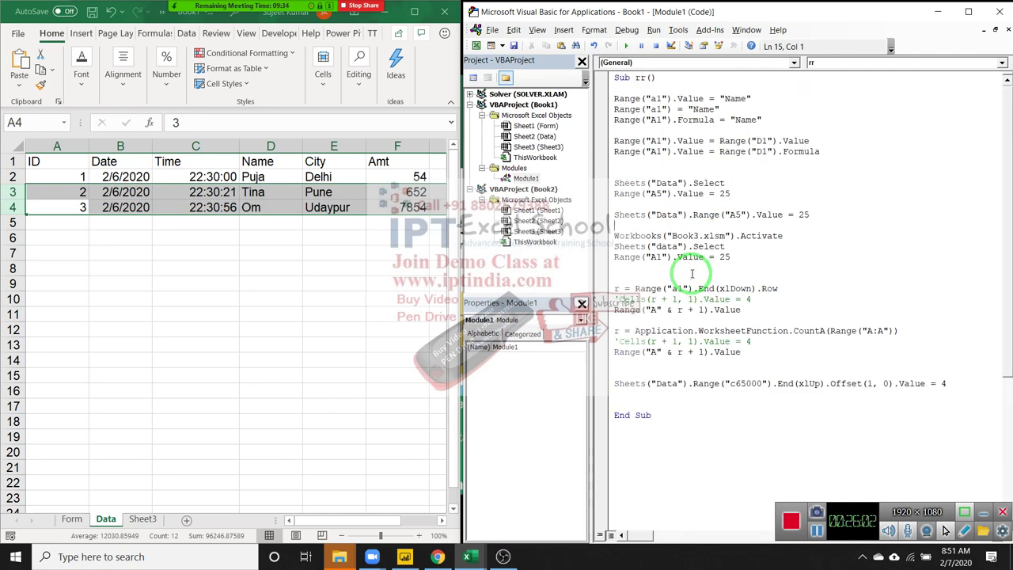
drag(687, 346, 689, 365)
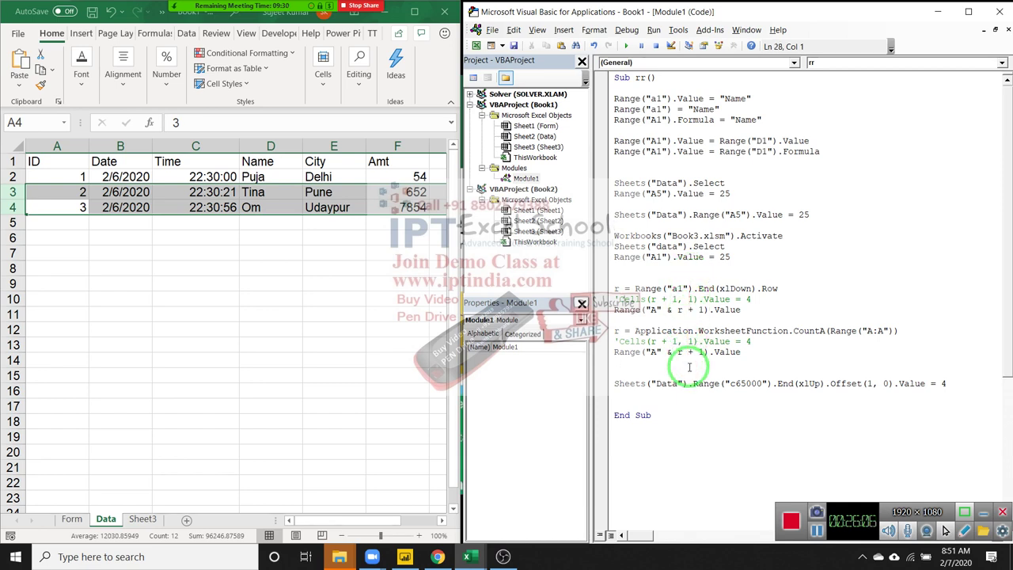
scroll(689, 367, down, 2)
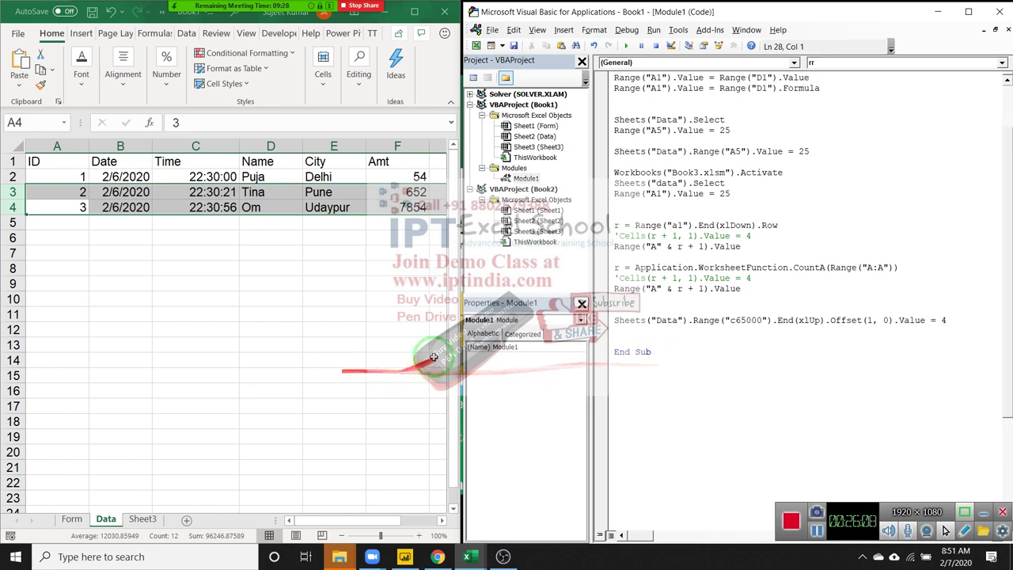
On the Form sheet, enter a name, City Delhi and Amt 78
click(72, 519)
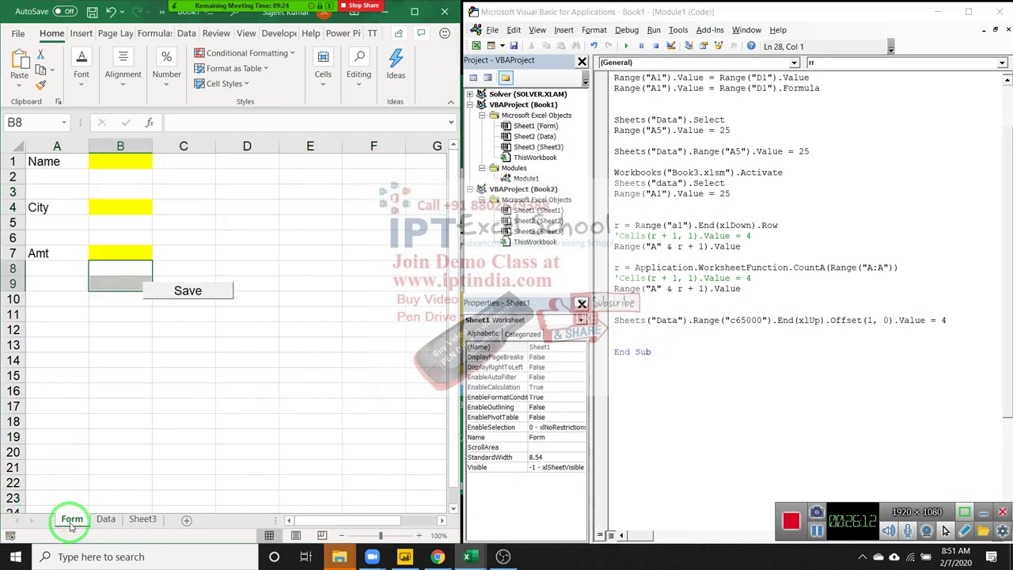
click(131, 468)
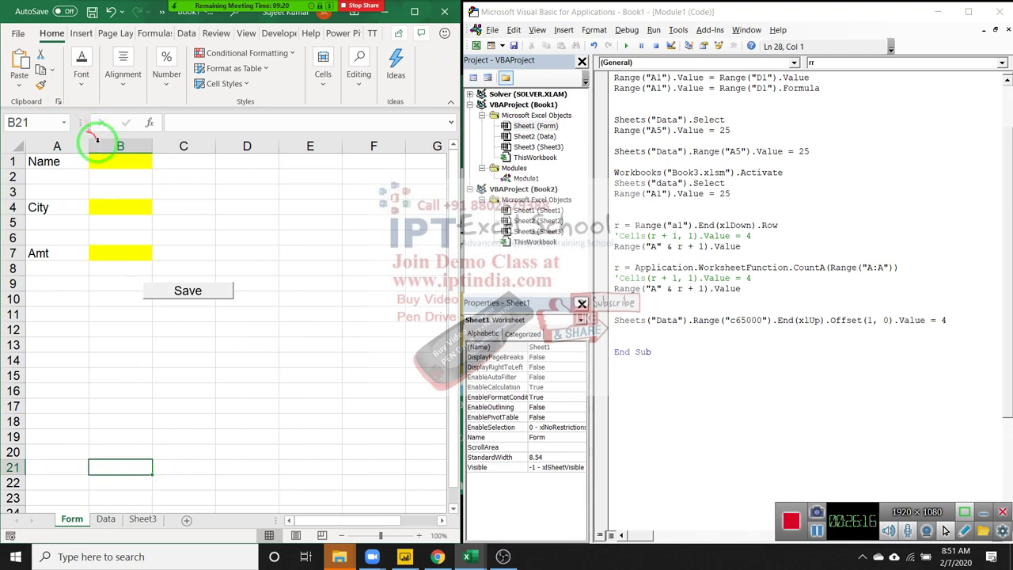
click(110, 161)
text(Puja)
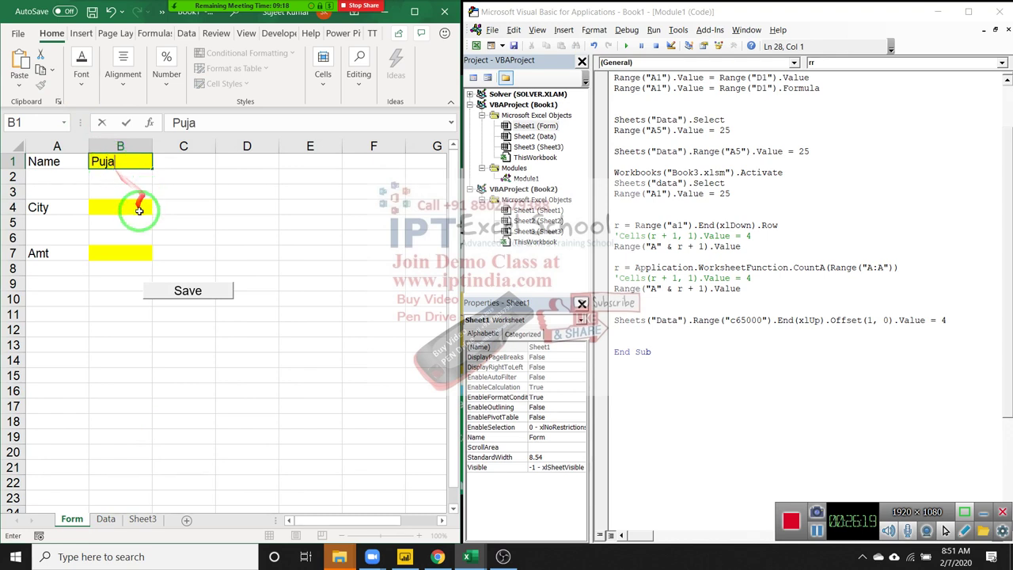
click(140, 211)
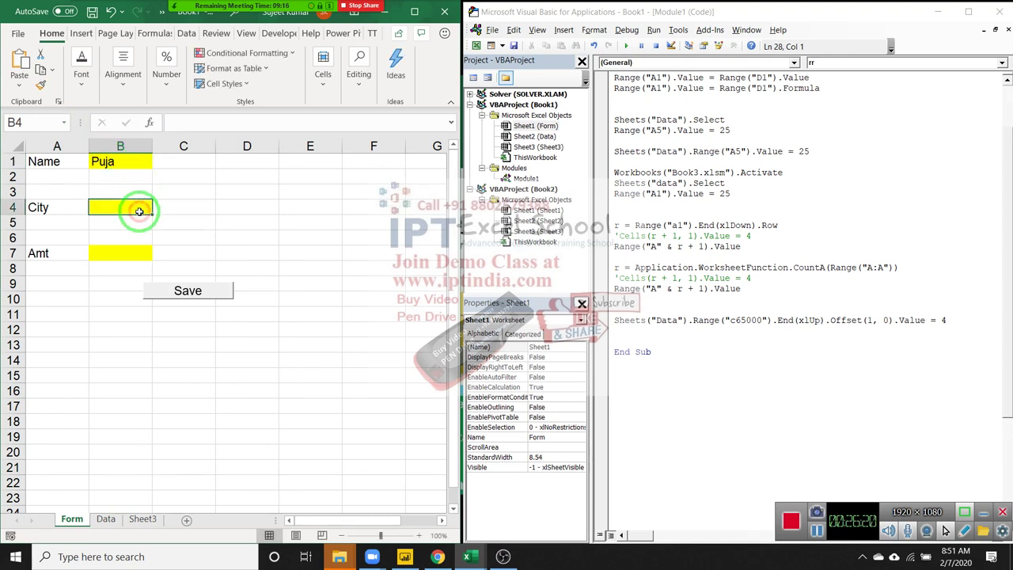
text(Delhi)
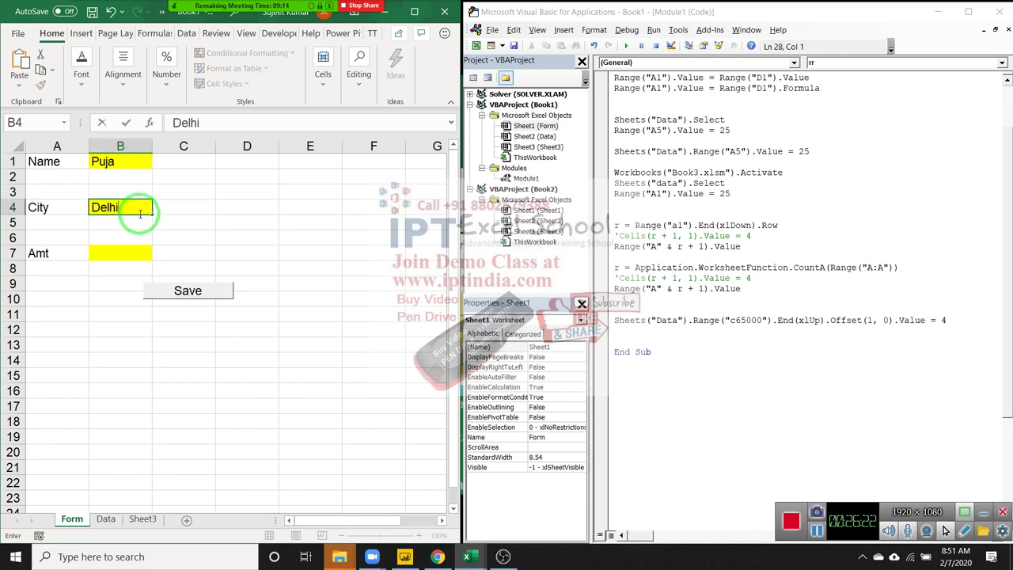
click(103, 252)
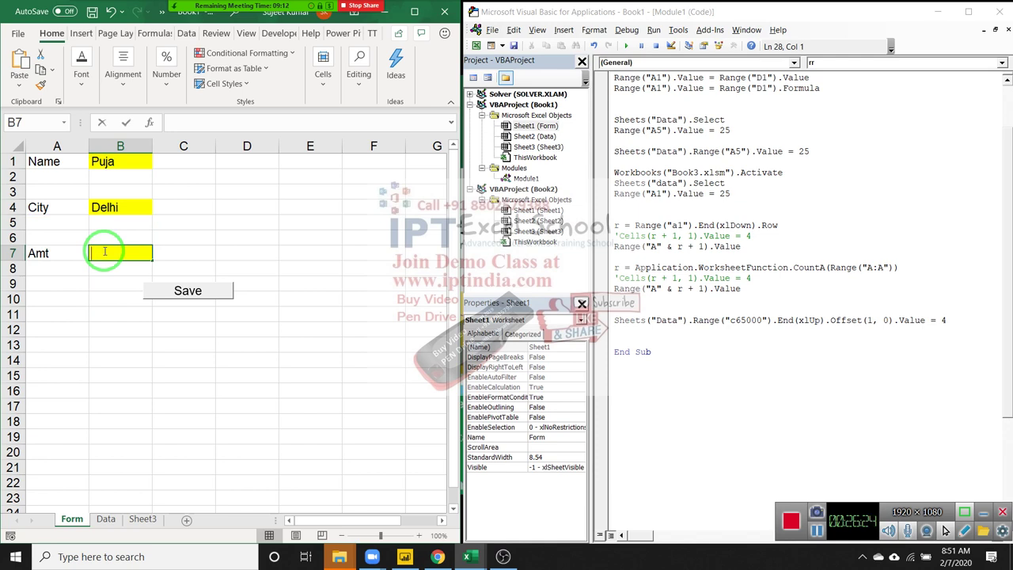
text(78)
click(170, 374)
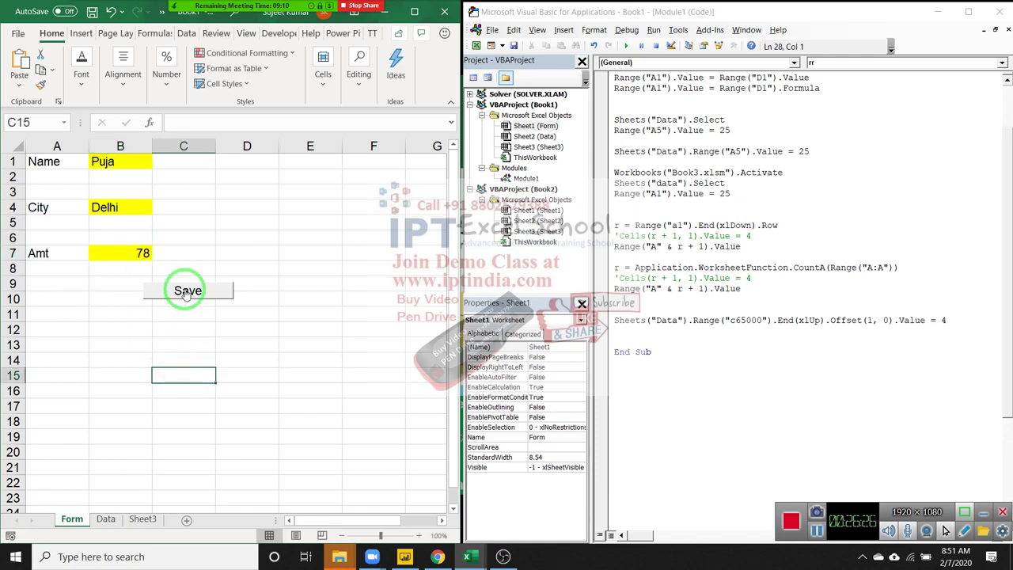
Run the Save macro, dismiss the cannot-run-macro error, and return to the Data sheet
click(187, 291)
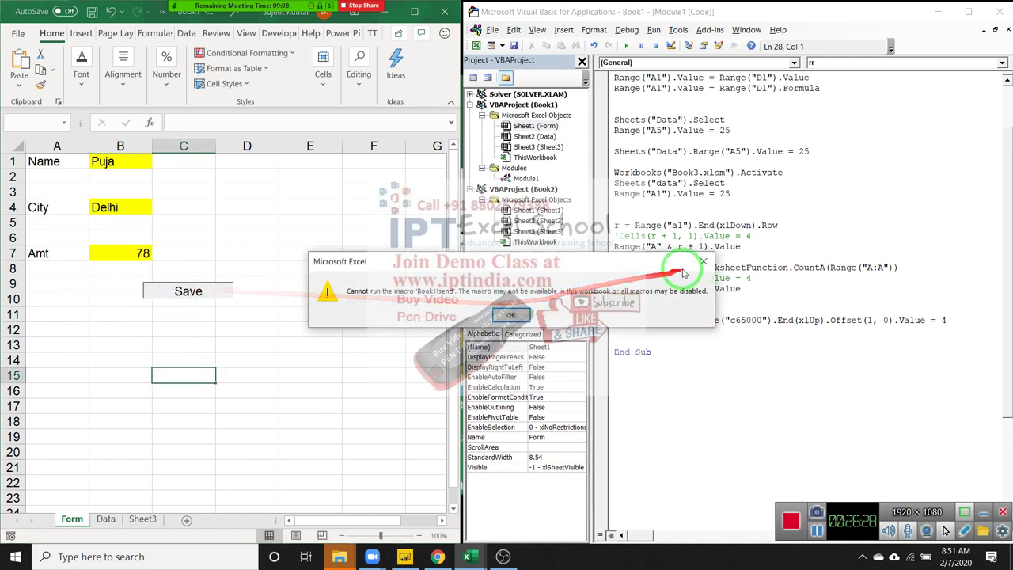
click(710, 267)
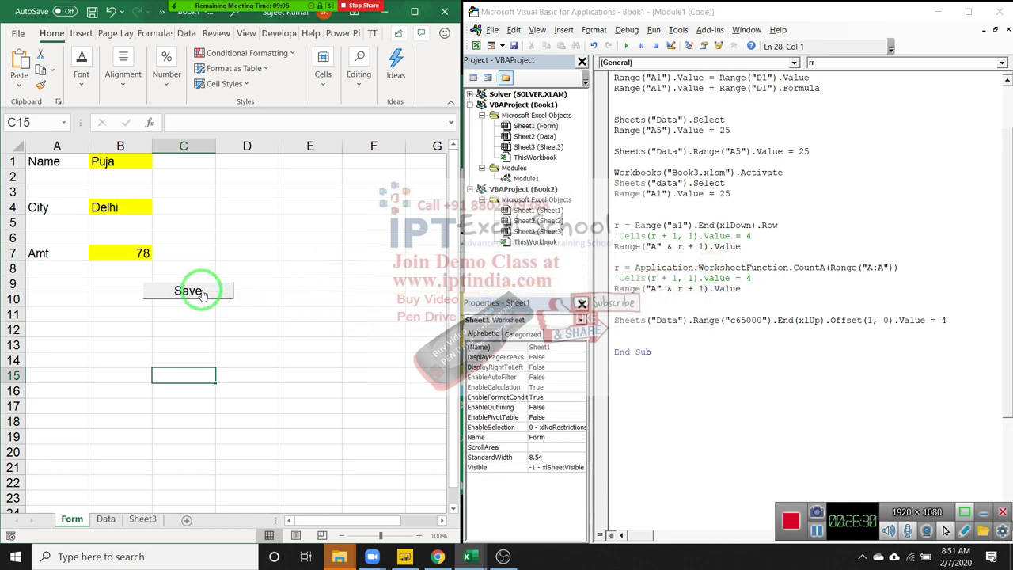
click(106, 519)
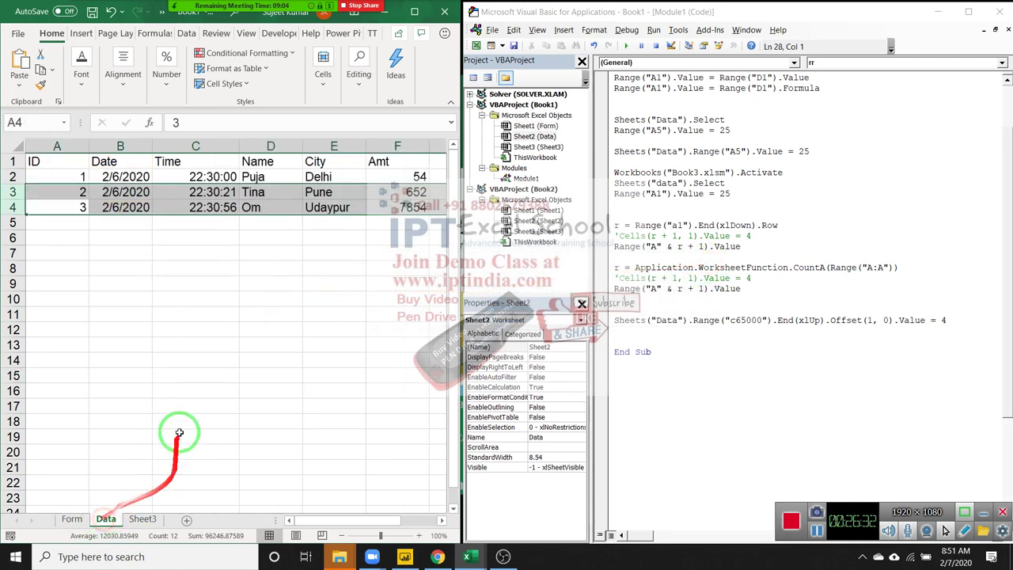
Enter ID 4, today's date and the current time in row 5 of the Data sheet
click(96, 262)
click(79, 222)
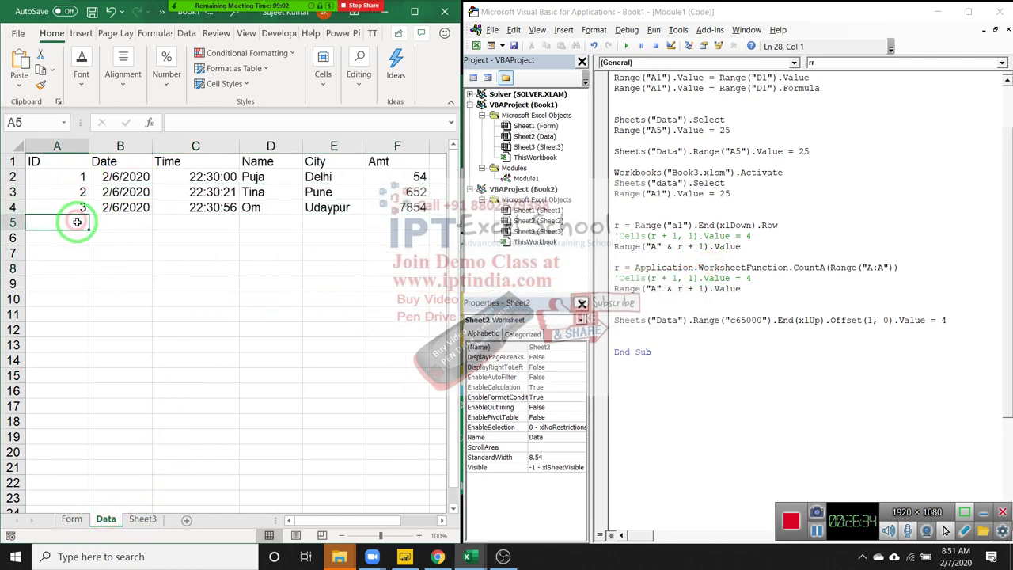
text(4)
key(Tab)
key(ctrl+semicolon)
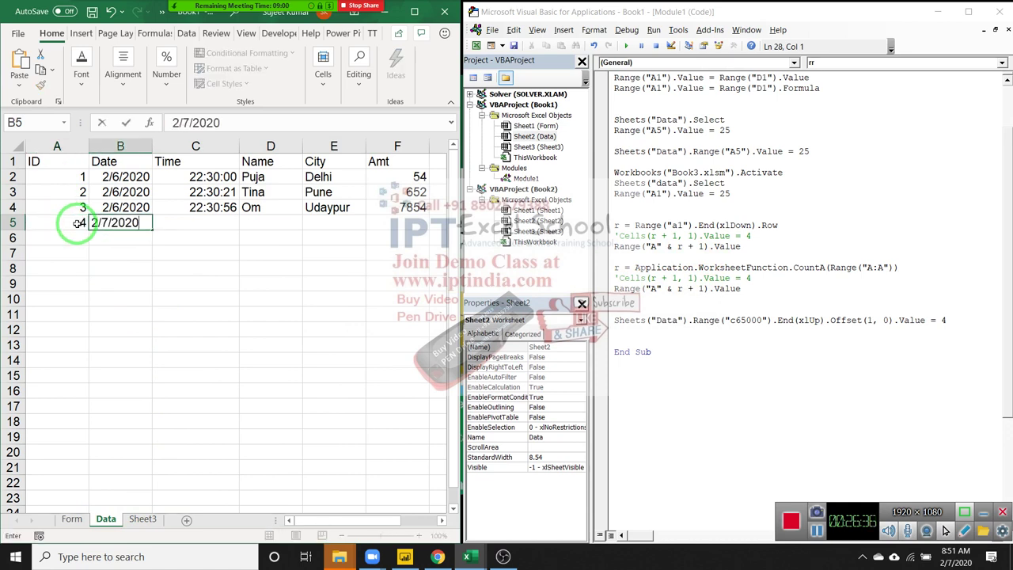
key(Tab)
key(ctrl+shift+semicolon)
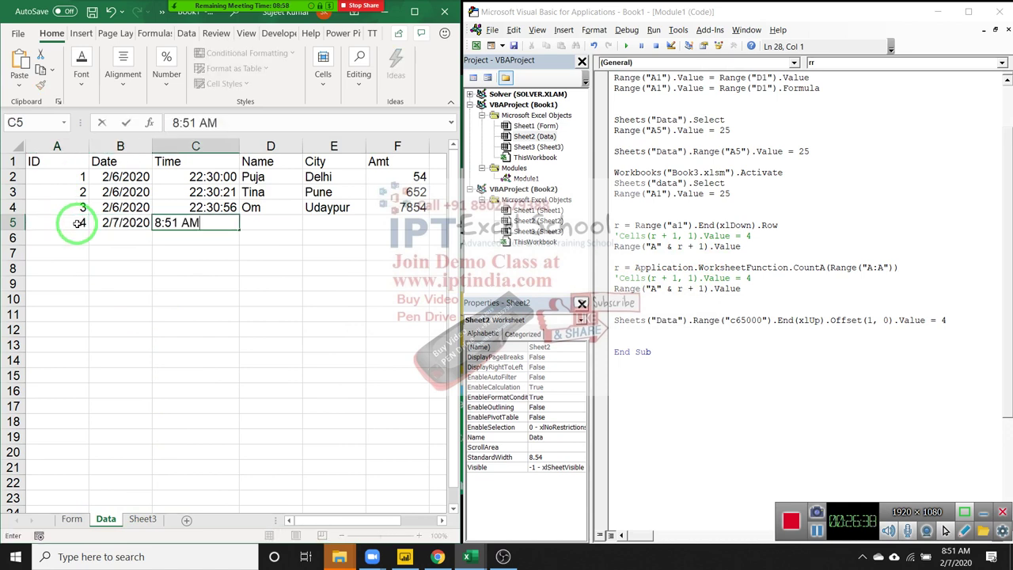
key(Tab)
Select the trial entries across row 5 and clear them
key(shift+Right)
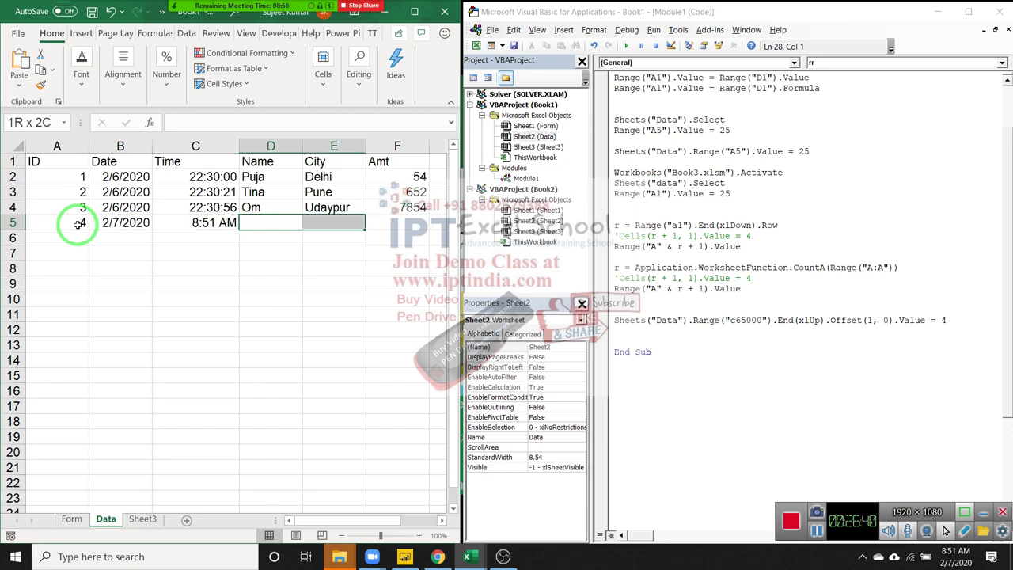
key(shift+Right)
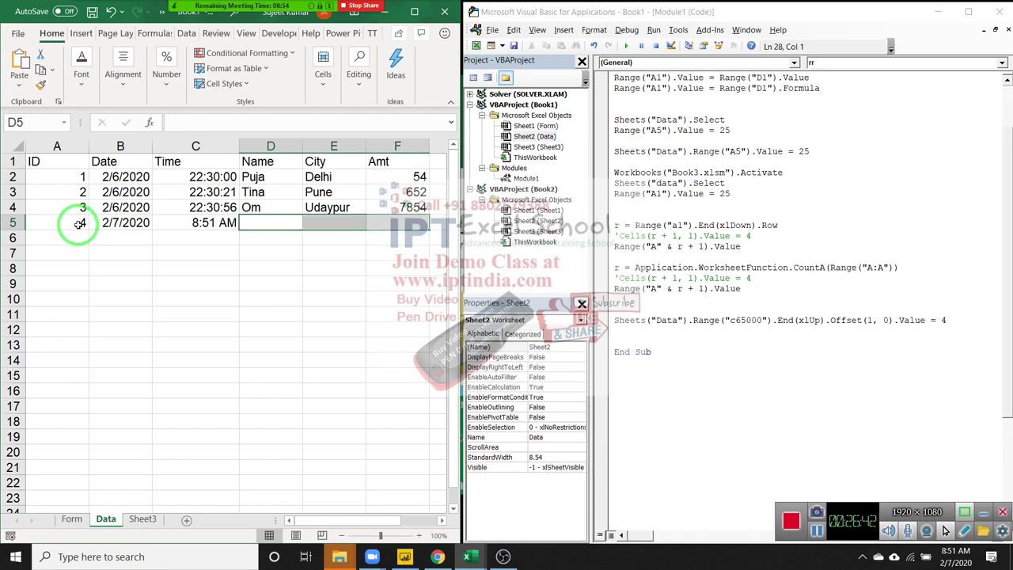
key(Left)
key(Left)
key(Left)
key(shift+Right)
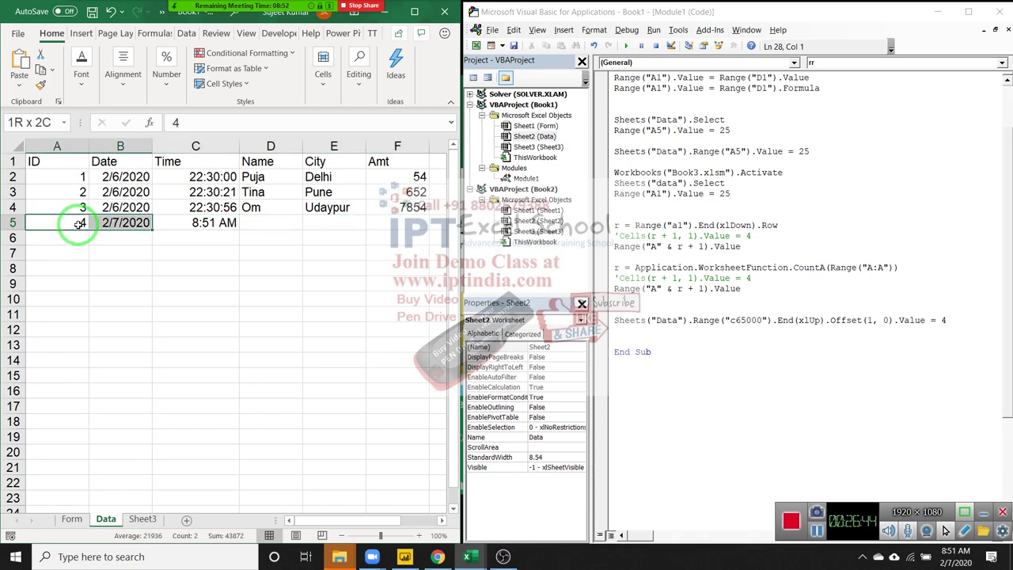
key(shift+Right)
key(shift+Right)
key(shift+Right)
key(shift+Right)
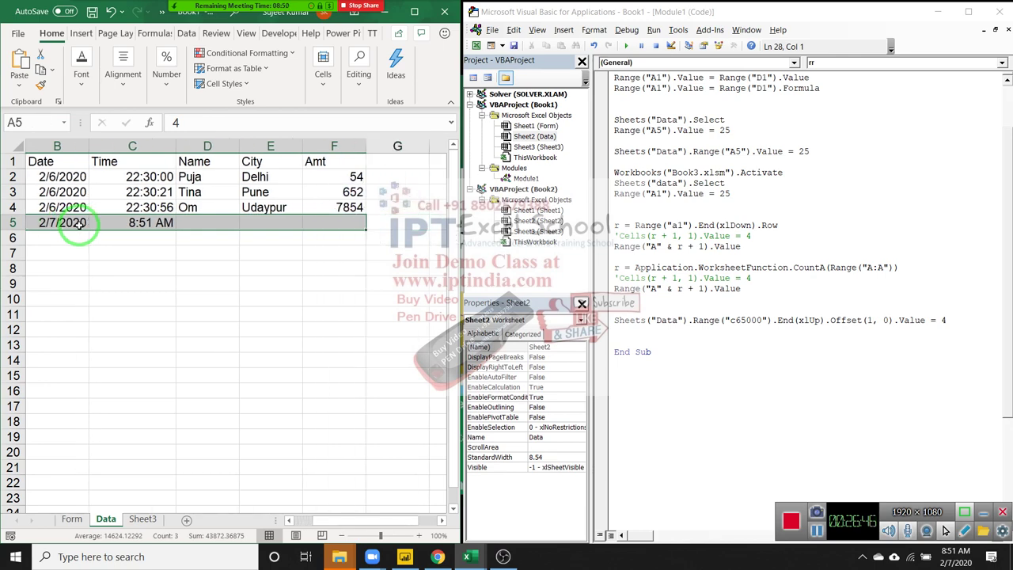
key(Delete)
Save the workbook to the Desktop as Form.xlsm instead of the default Book1
key(ctrl+s)
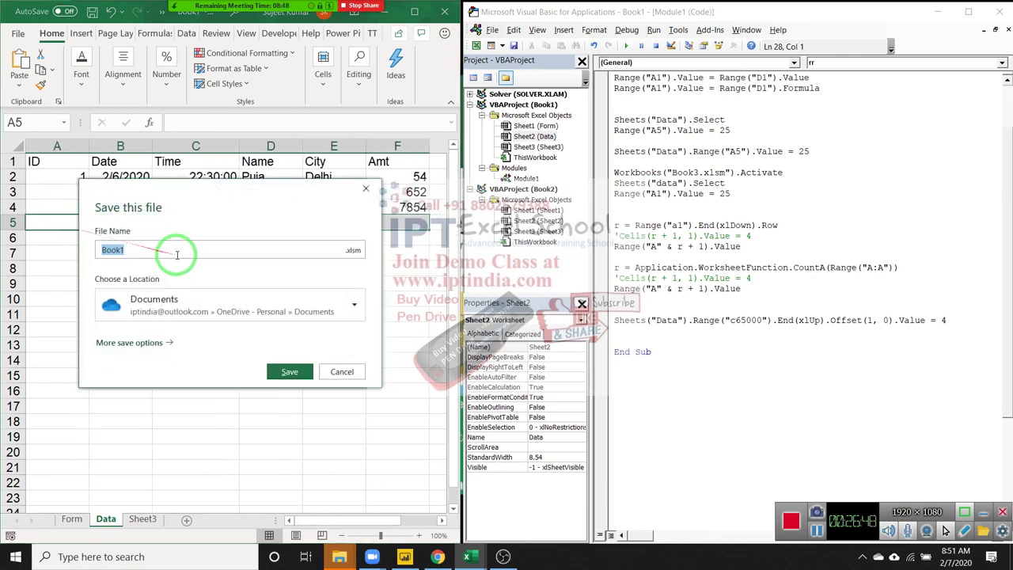
click(293, 379)
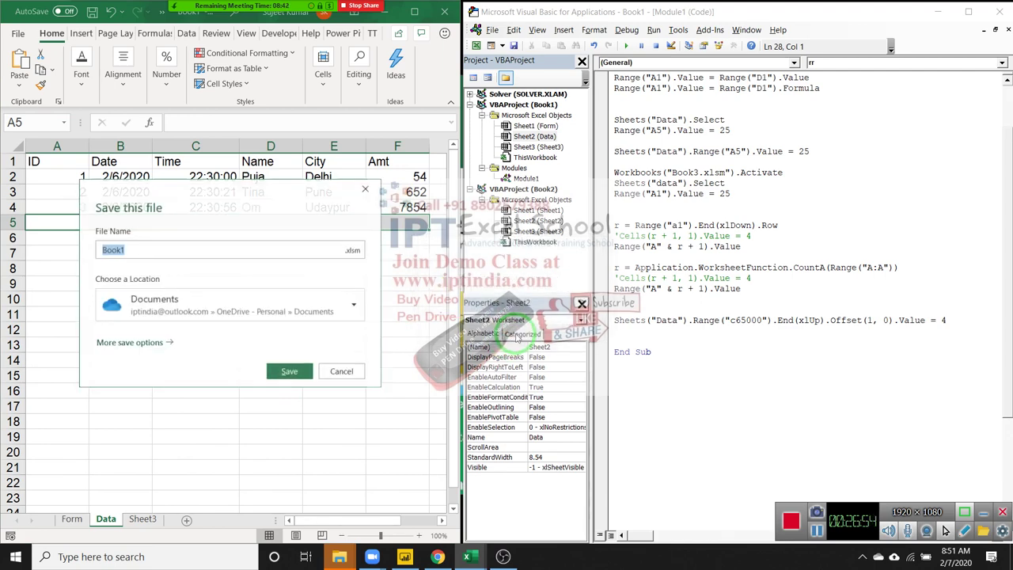
click(219, 306)
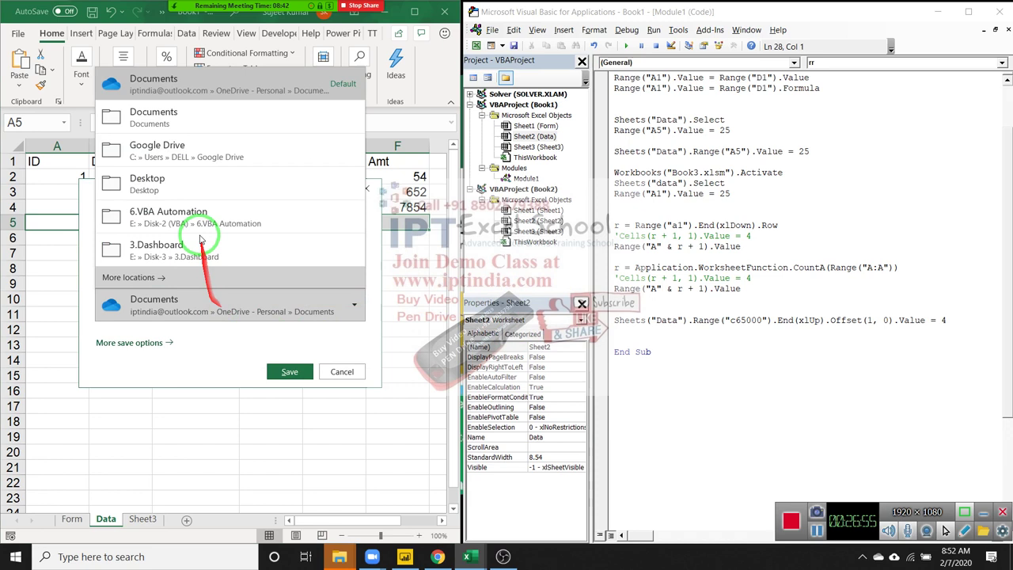
click(190, 181)
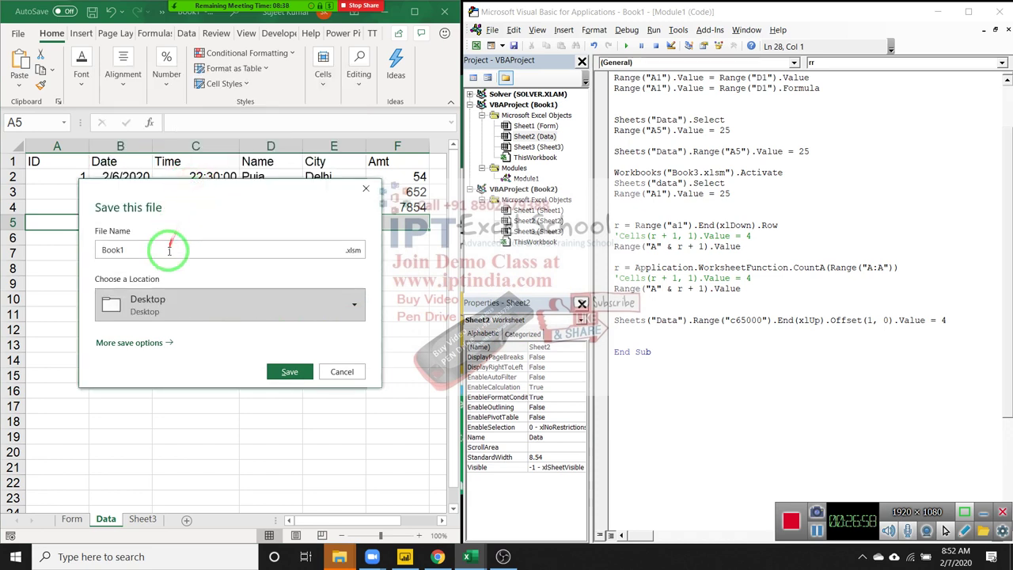
click(169, 250)
drag(169, 250, 93, 249)
text(D)
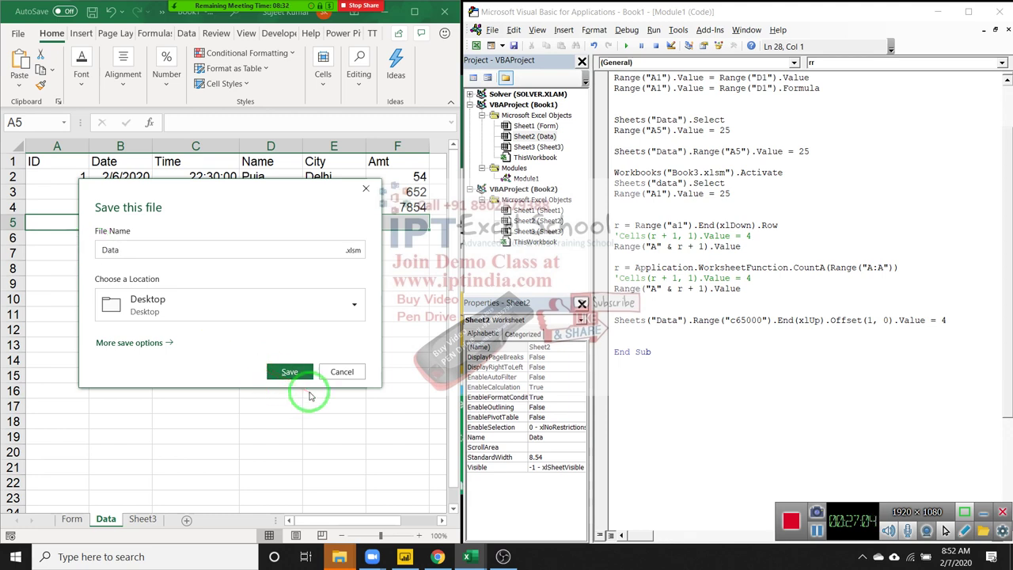
key(BackSpace)
text(Form)
click(293, 372)
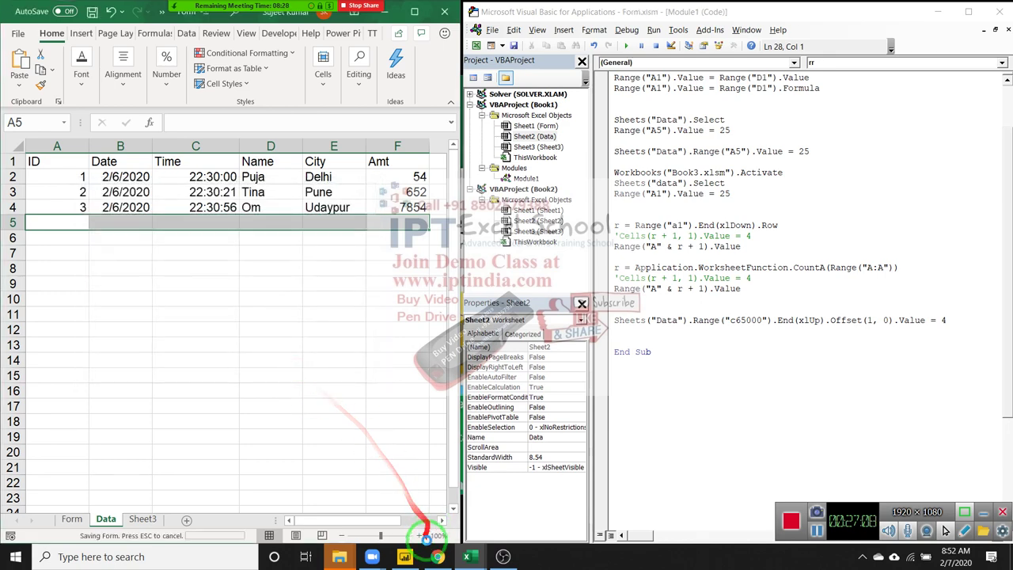
Switch to the Gmail tab in Chrome and show the inbox
click(427, 507)
mouse_move(437, 556)
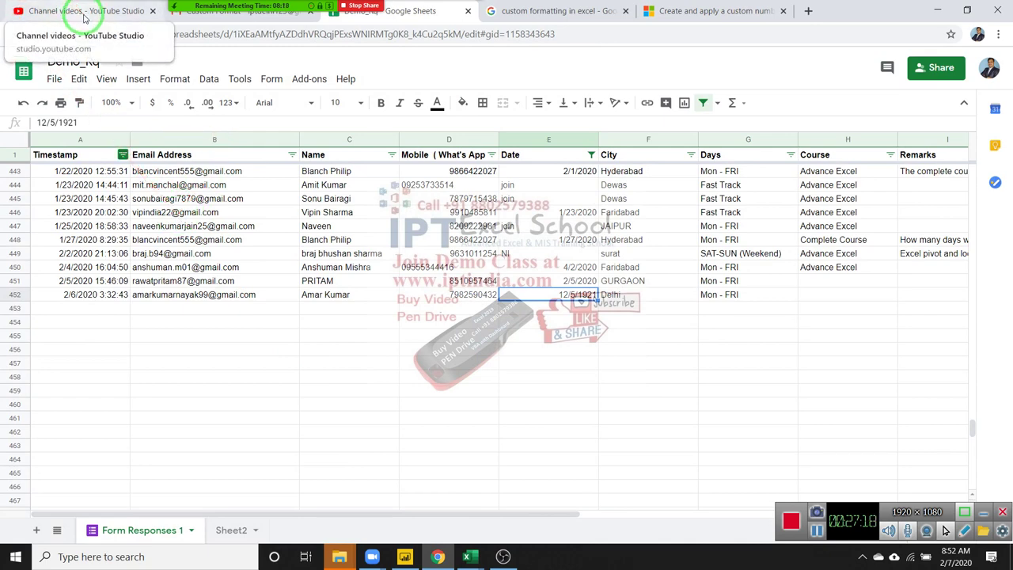
click(237, 12)
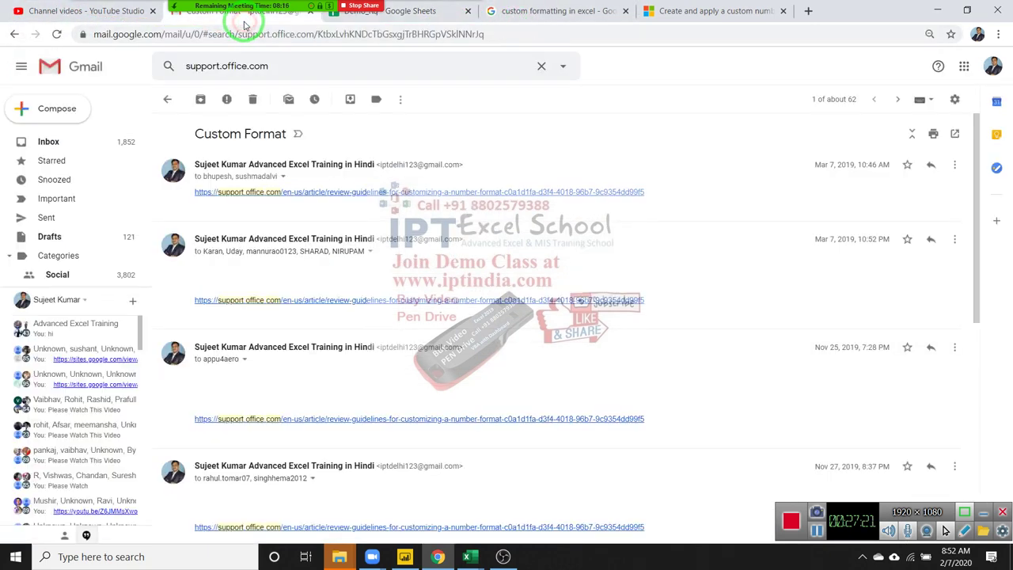
click(68, 143)
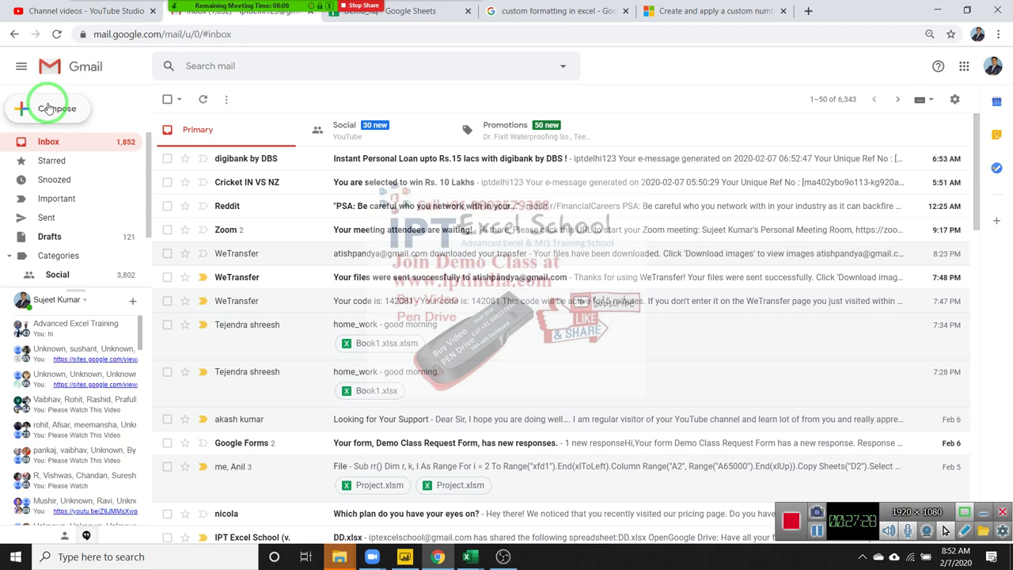
Compose a new email to two suggested contacts with the subject 'file'
click(49, 108)
text(har)
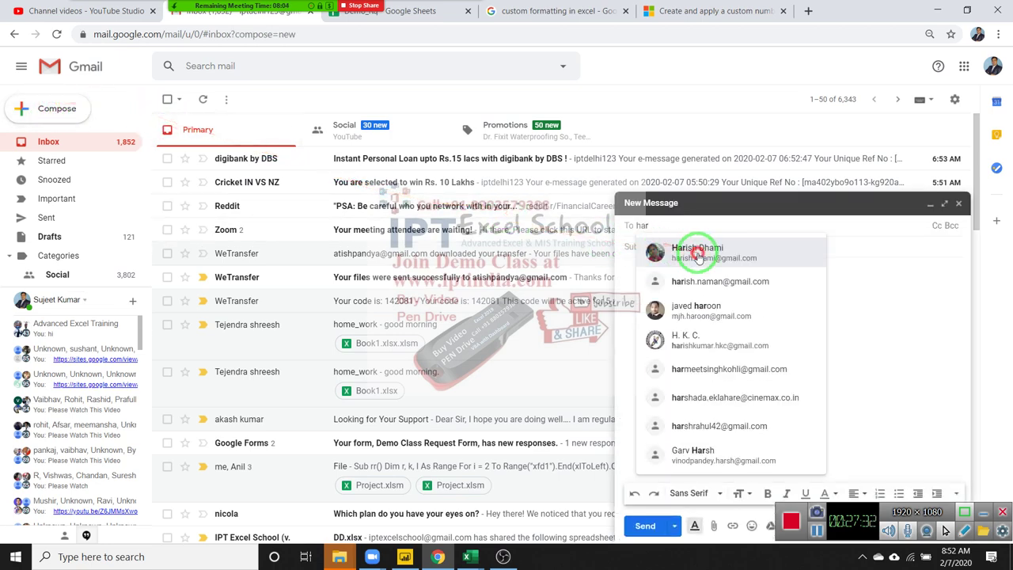
click(698, 253)
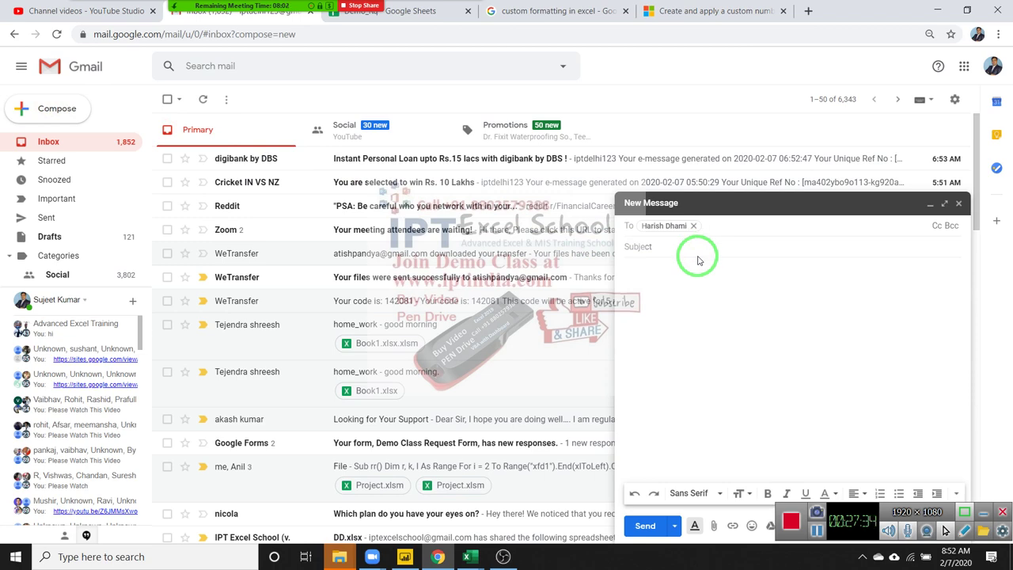
text(vi)
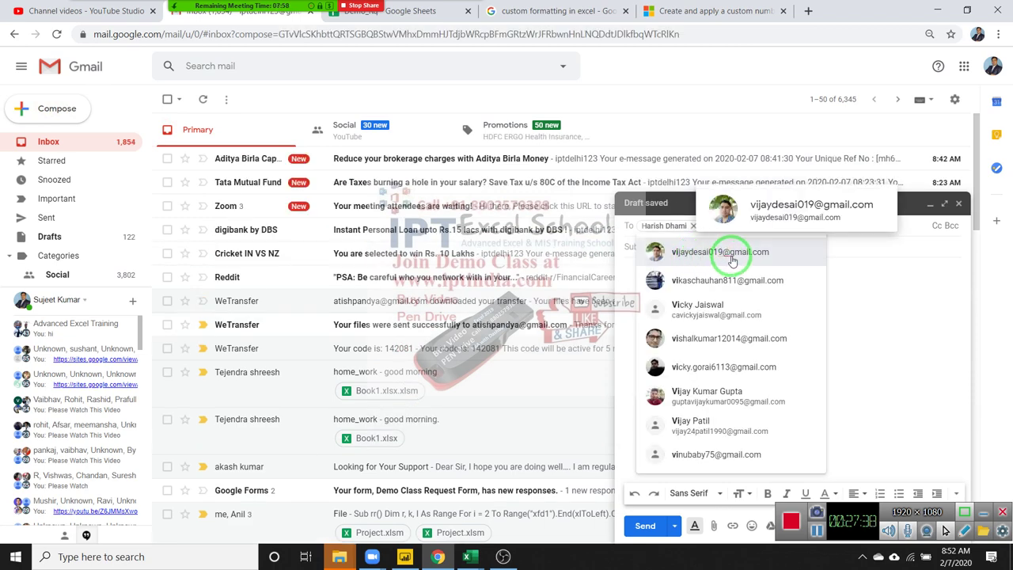
click(732, 261)
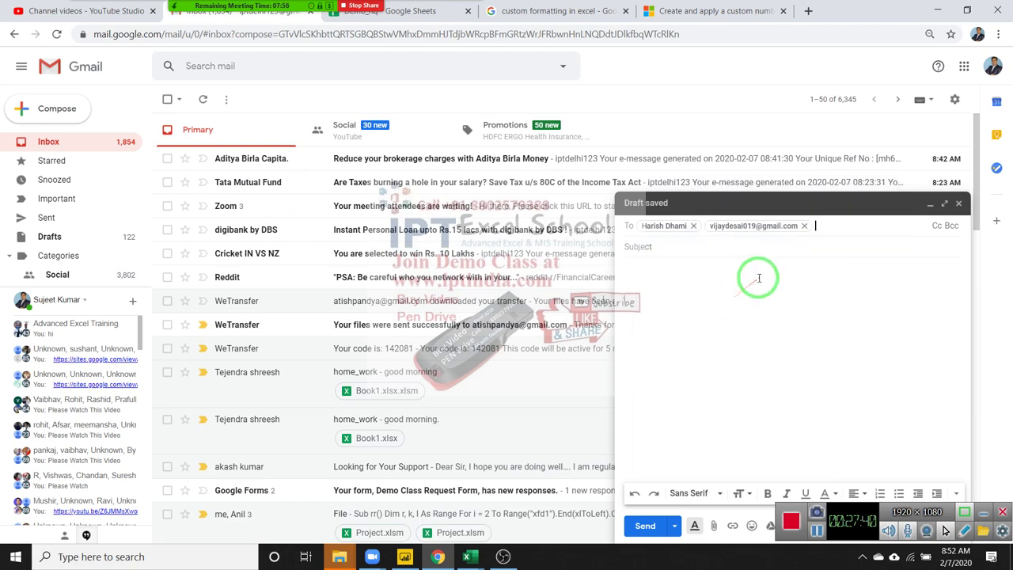
text(te)
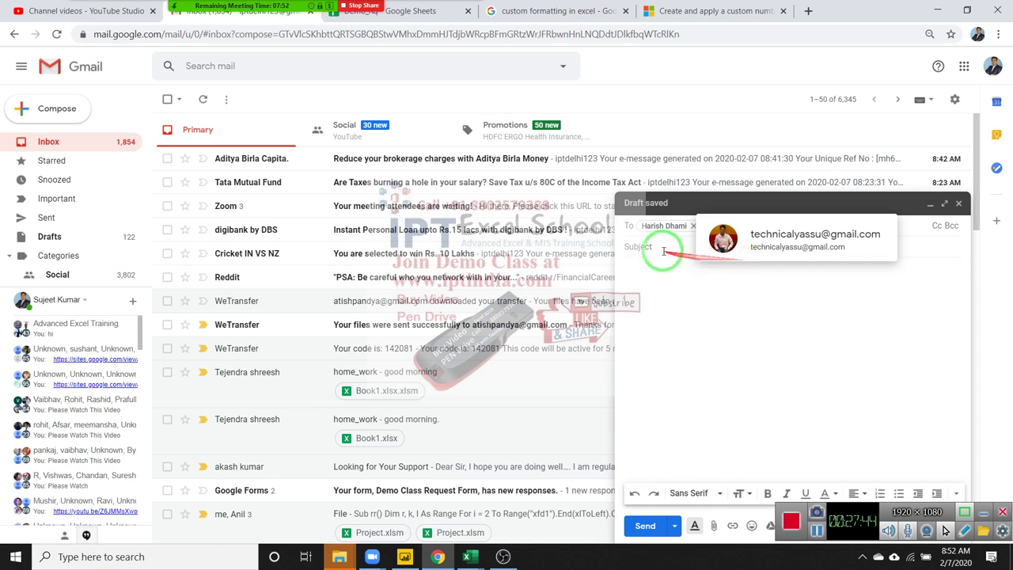
click(658, 249)
text(file)
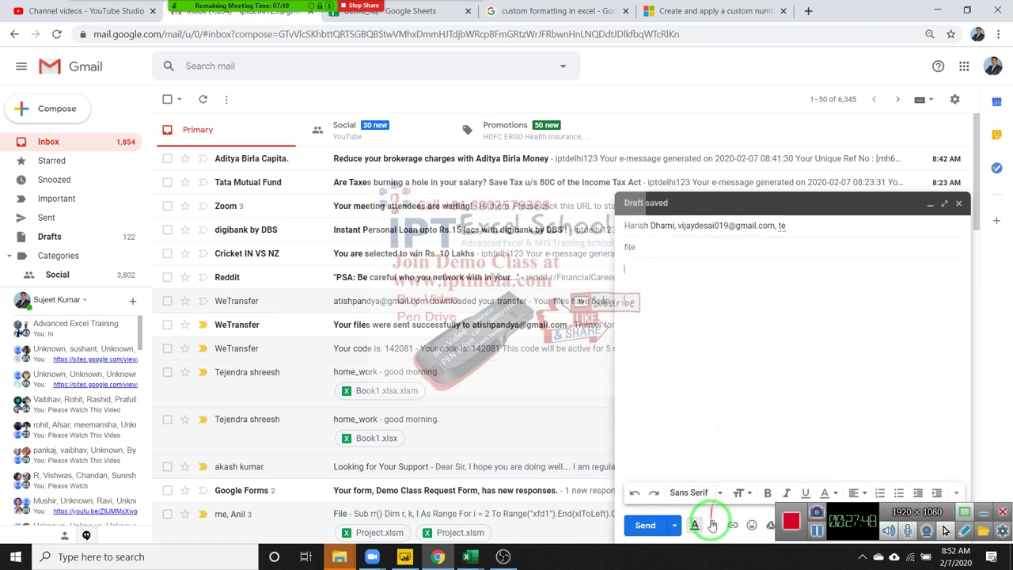
Attach Form.xlsm from the Desktop to the email
click(713, 525)
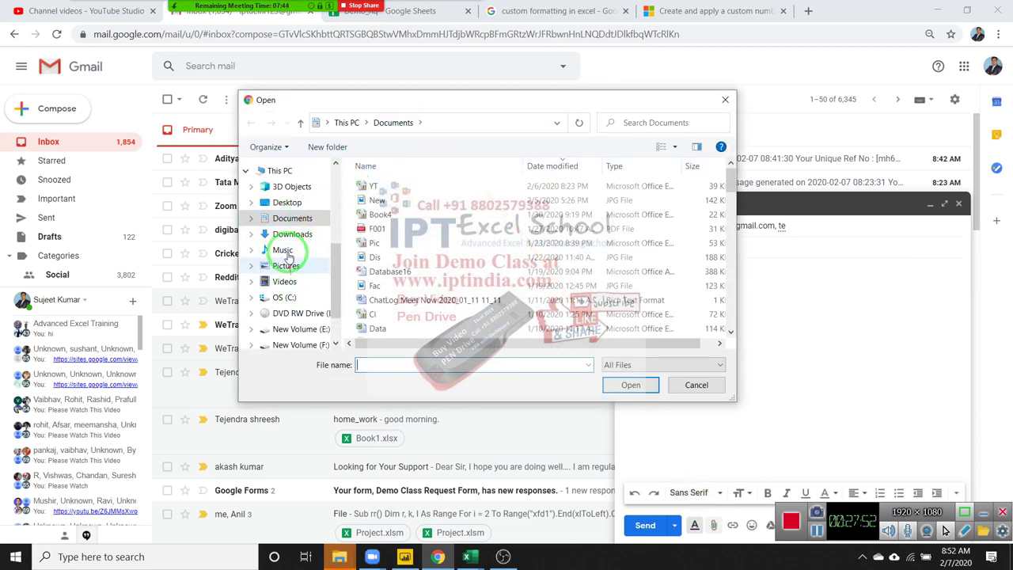
click(288, 204)
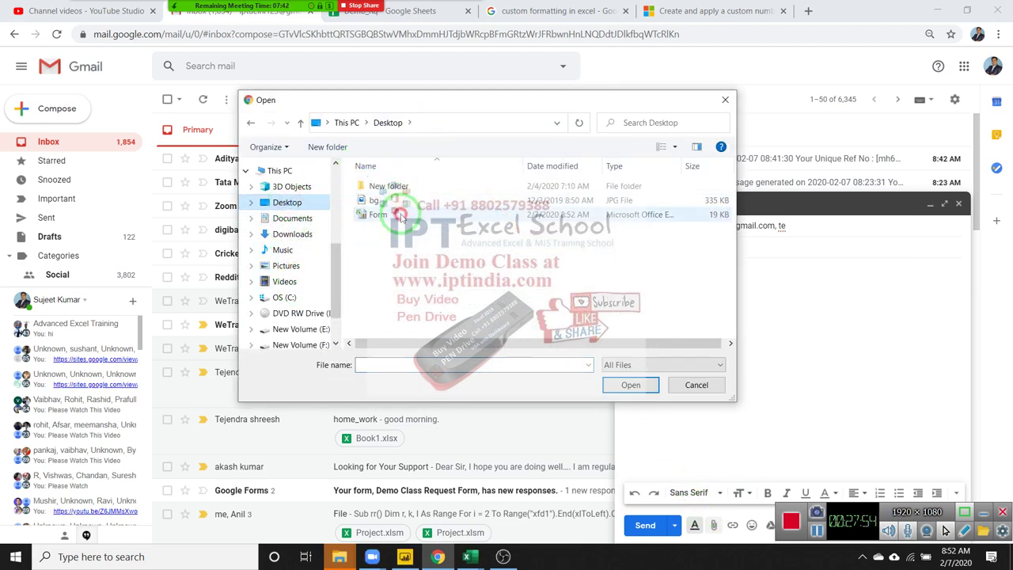
double_click(396, 213)
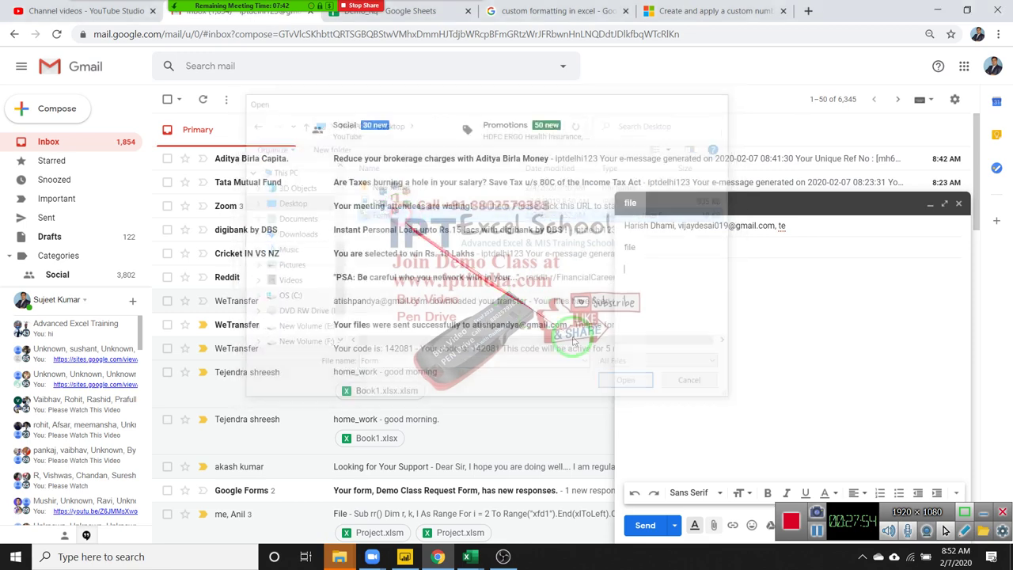
Replace the unrecognised third address with a suggested contact and send the email
click(649, 526)
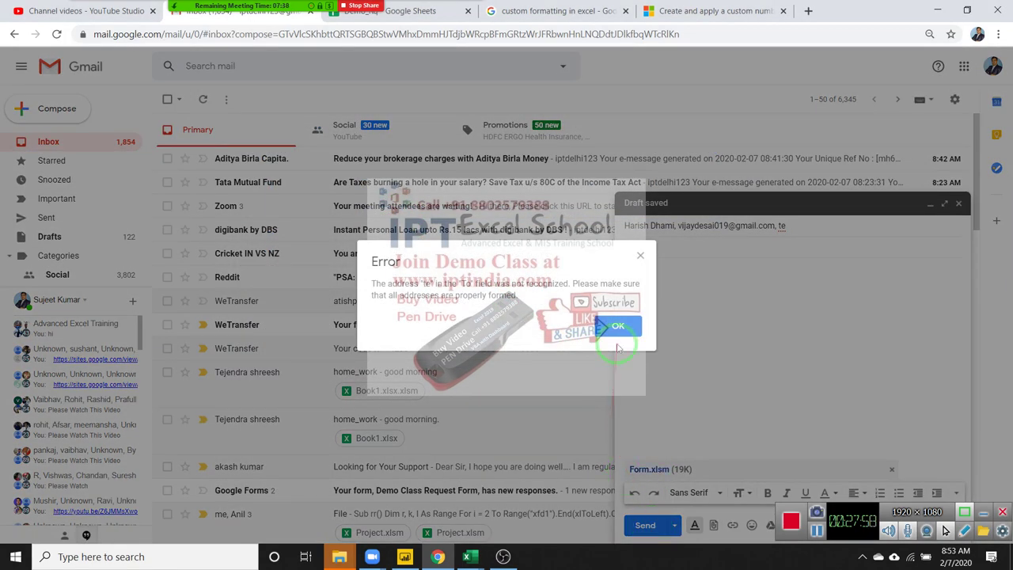
click(619, 328)
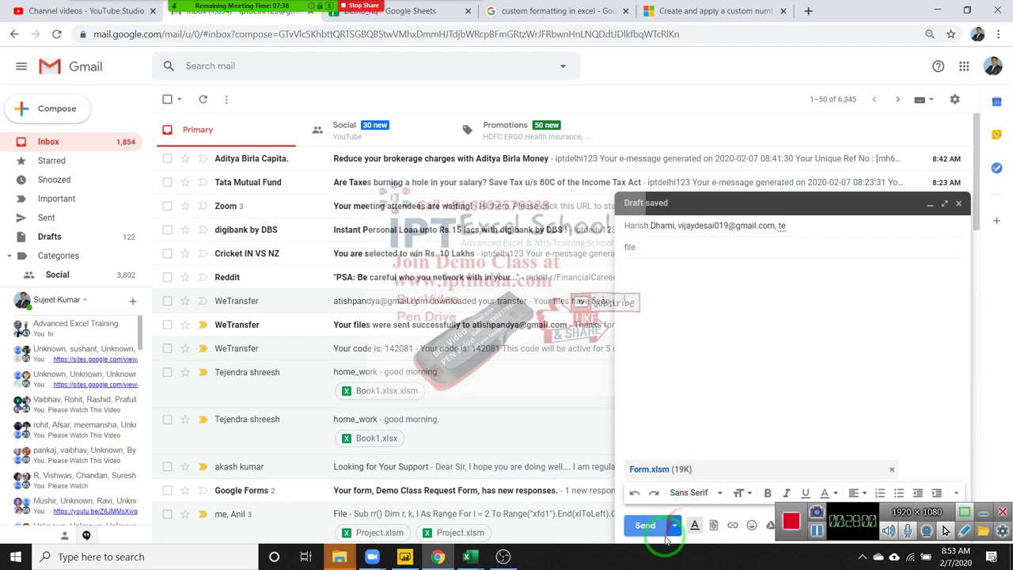
click(646, 526)
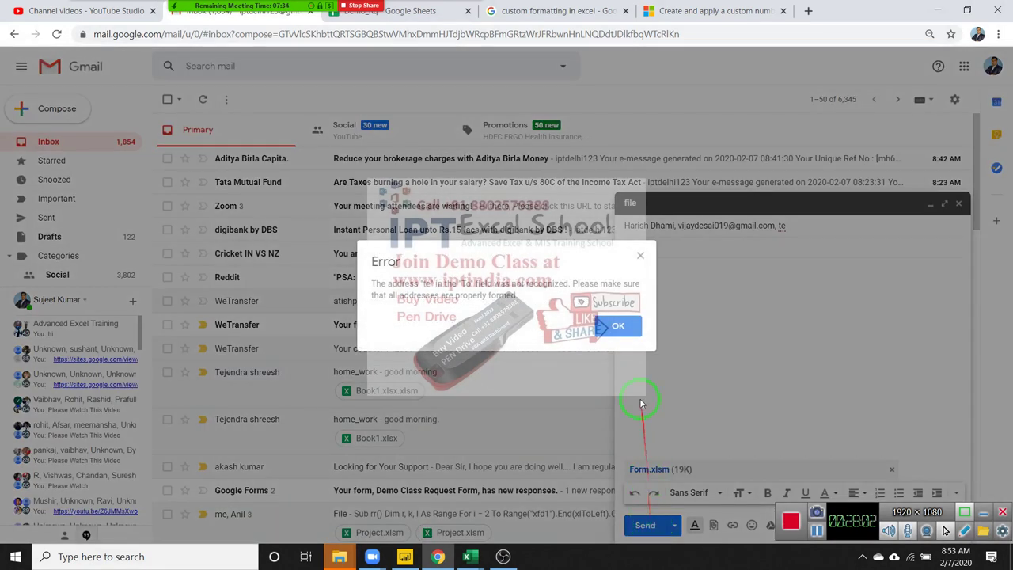
click(629, 326)
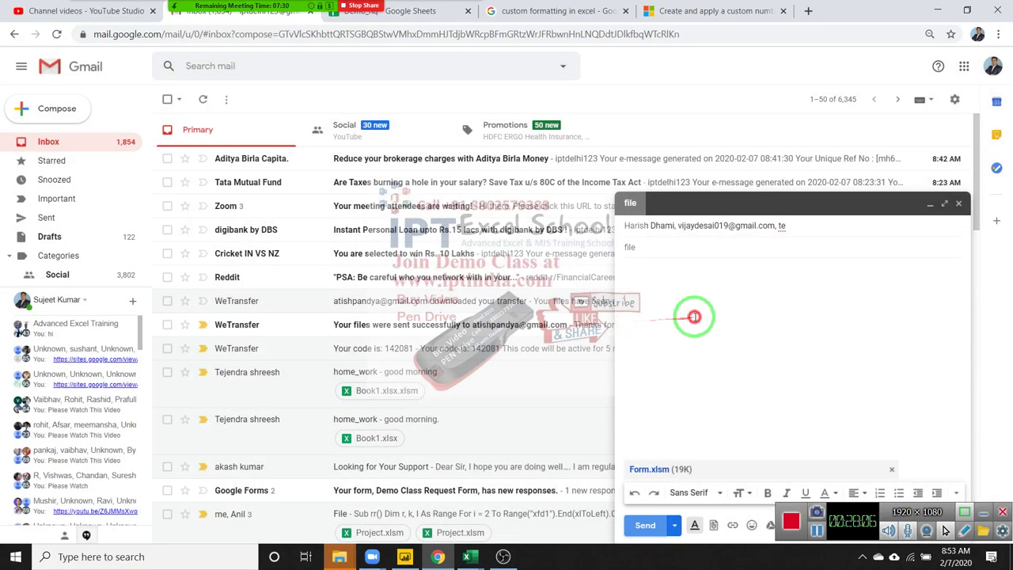
click(790, 226)
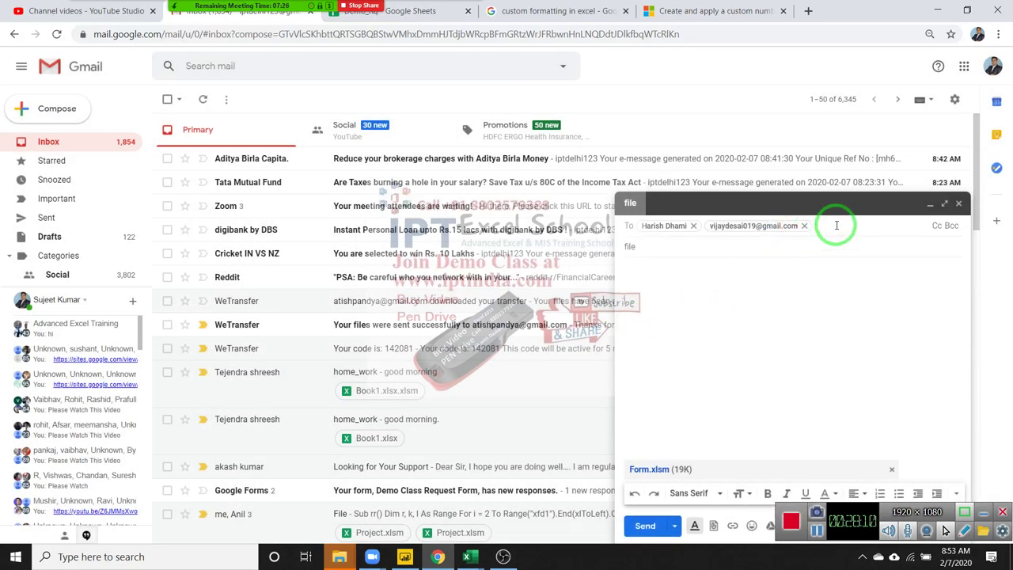
text(te)
click(797, 254)
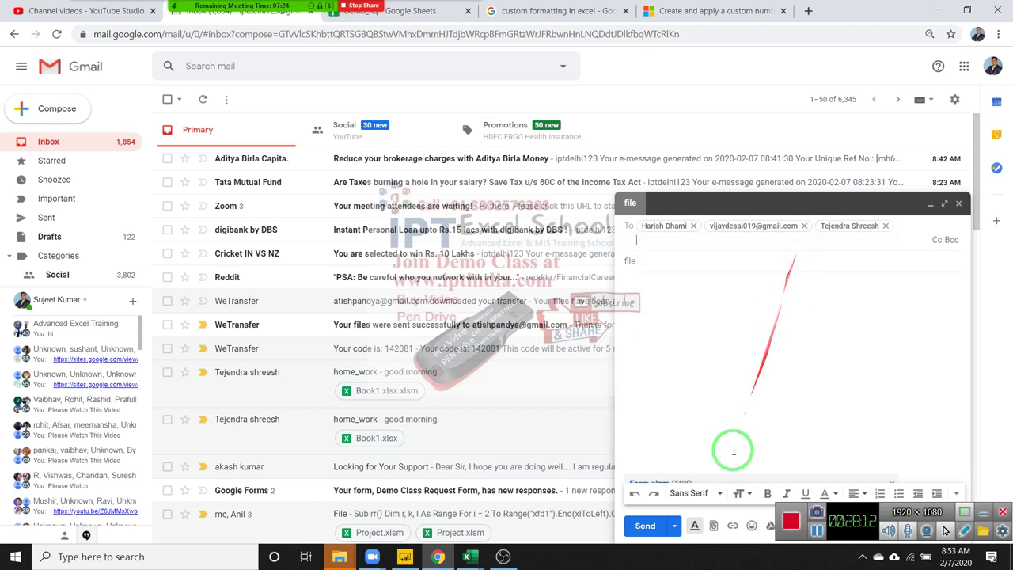
click(656, 527)
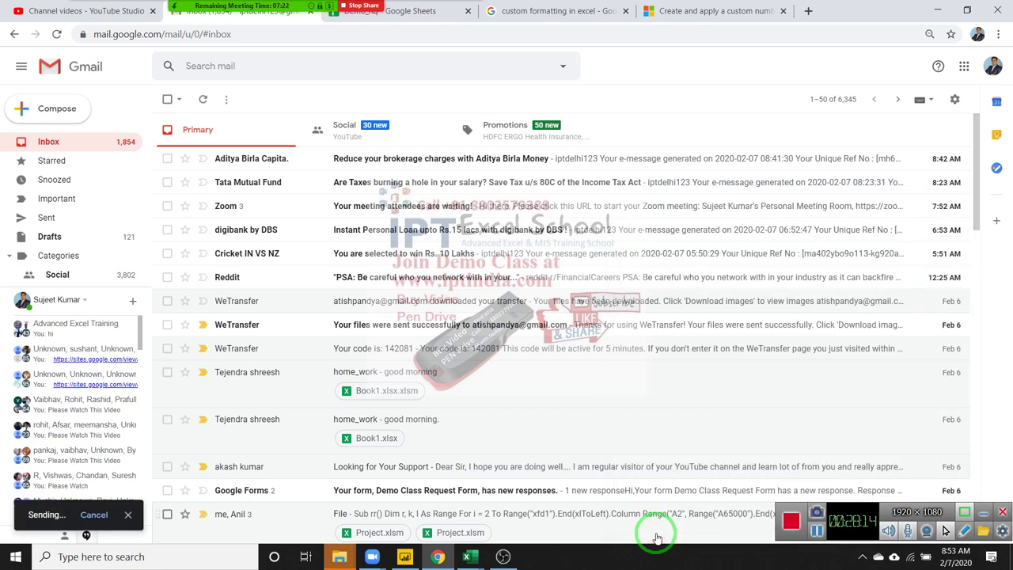